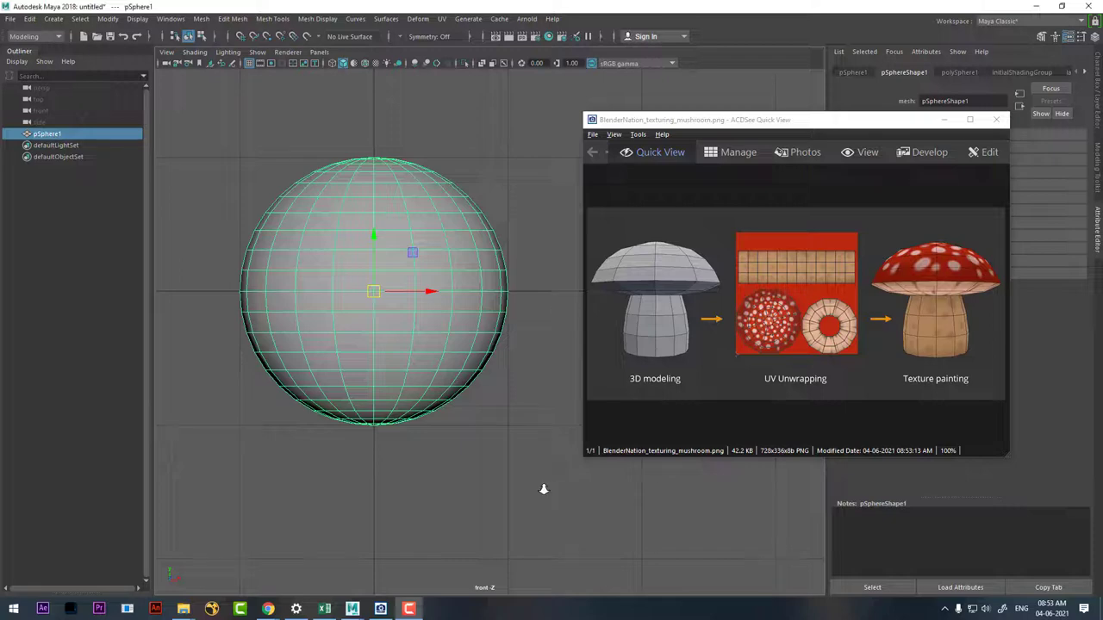
# Step: Move the reference image window to the left of the Maya viewport
pyautogui.scroll(-2, 541, 489)
pyautogui.moveTo(851, 121); pyautogui.dragTo(265, 177)
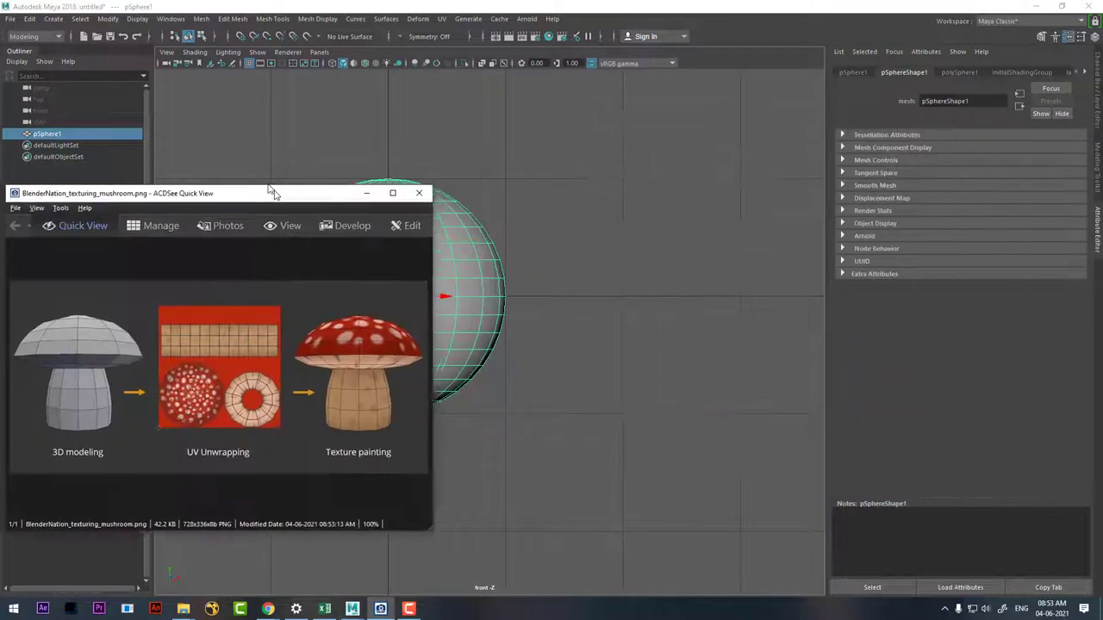
pyautogui.keyDown('alt'); pyautogui.moveTo(574, 349); pyautogui.dragTo(737, 342, button='middle'); pyautogui.keyUp('alt')
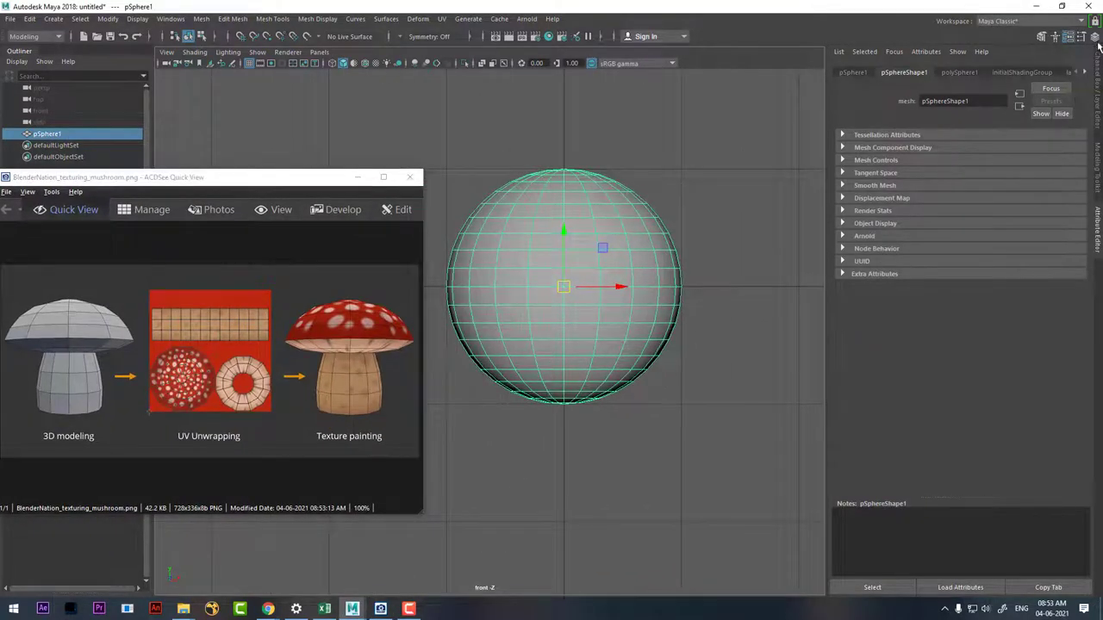
# Step: In the Channel Box, set polySphere1's Subdivisions Axis to 12 and Subdivisions Height to 8
pyautogui.click(1098, 96)
pyautogui.click(861, 207)
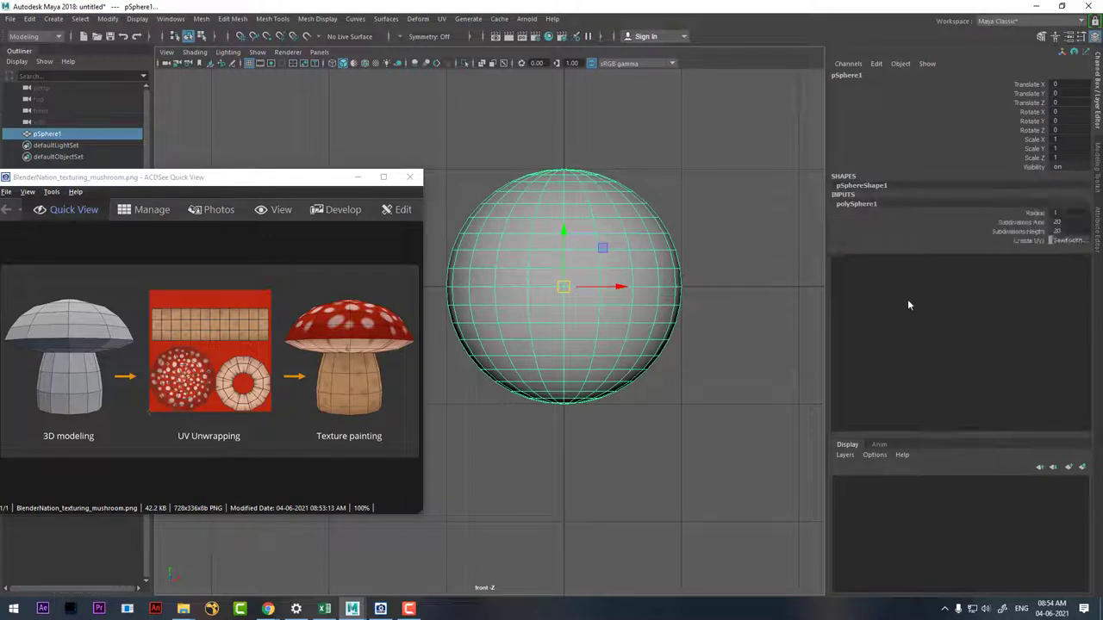
pyautogui.click(1023, 224)
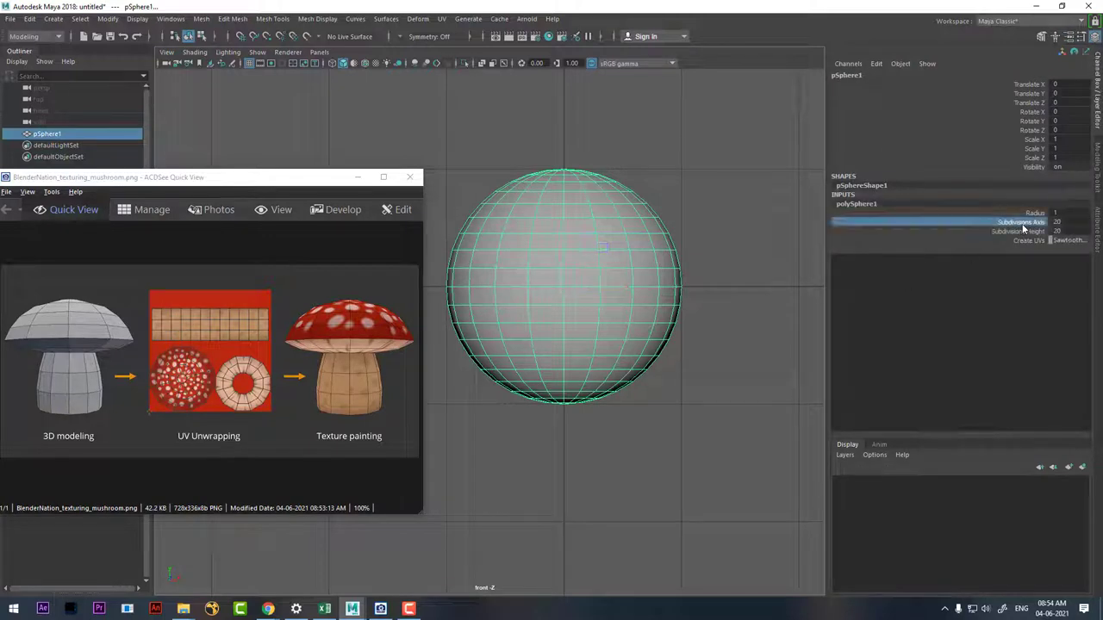
pyautogui.keyDown('shift'); pyautogui.click(1024, 233); pyautogui.keyUp('shift')
pyautogui.moveTo(770, 271); pyautogui.dragTo(720, 274, button='middle')
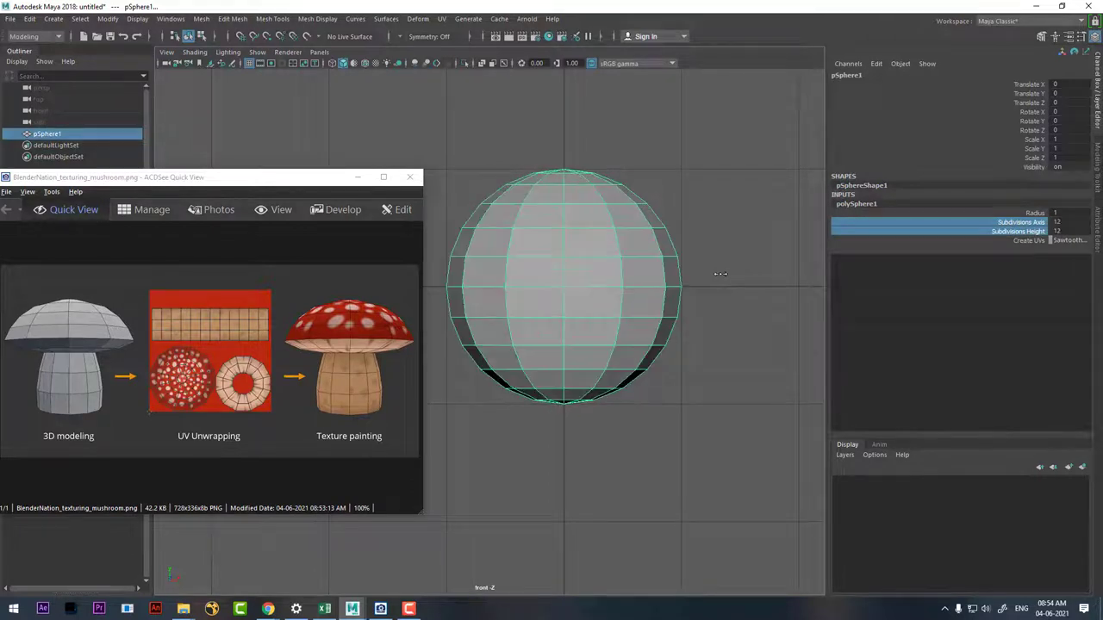
pyautogui.keyDown('ctrl'); pyautogui.click(966, 231); pyautogui.keyUp('ctrl')
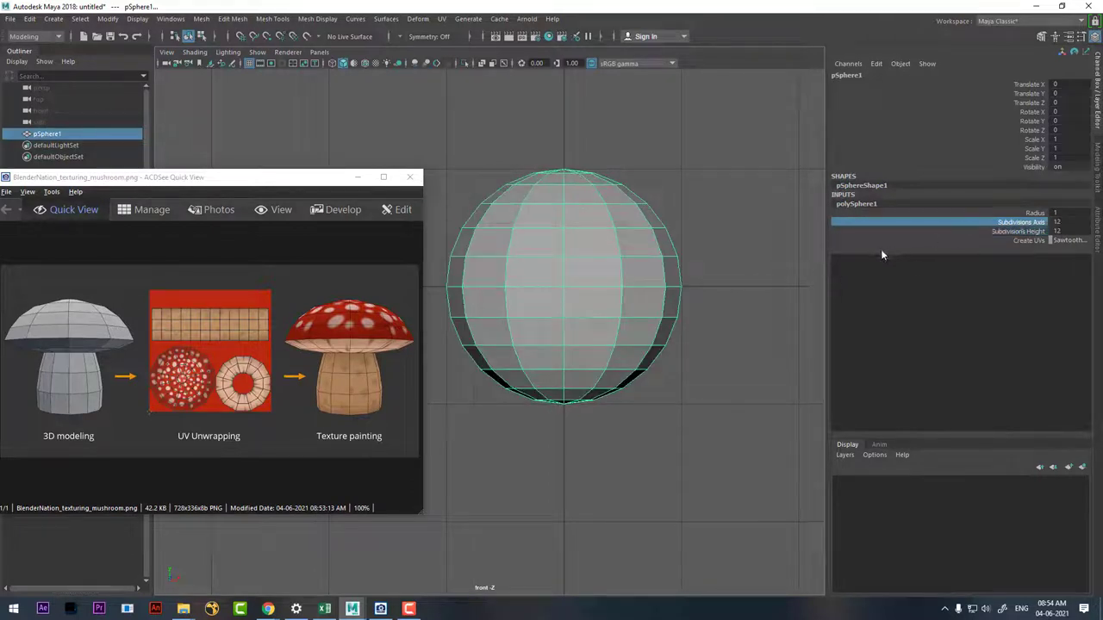
pyautogui.moveTo(708, 282)
pyautogui.mouseDown(button='middle')
pyautogui.moveTo(732, 288)
pyautogui.moveTo(719, 289)
pyautogui.mouseUp(button='middle')
pyautogui.click(1019, 231)
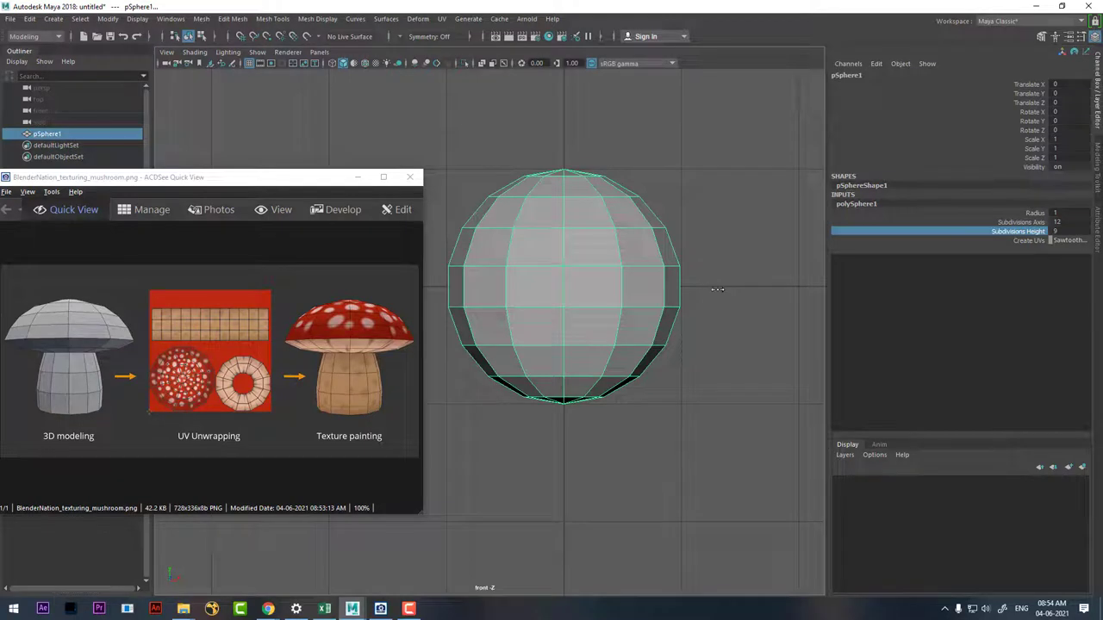
pyautogui.moveTo(718, 289); pyautogui.dragTo(713, 290, button='middle')
# Step: Select the sphere's lower-half faces, squash them in Y and move them up into a shallow underside
pyautogui.moveTo(703, 201); pyautogui.dragTo(697, 304, button='right')
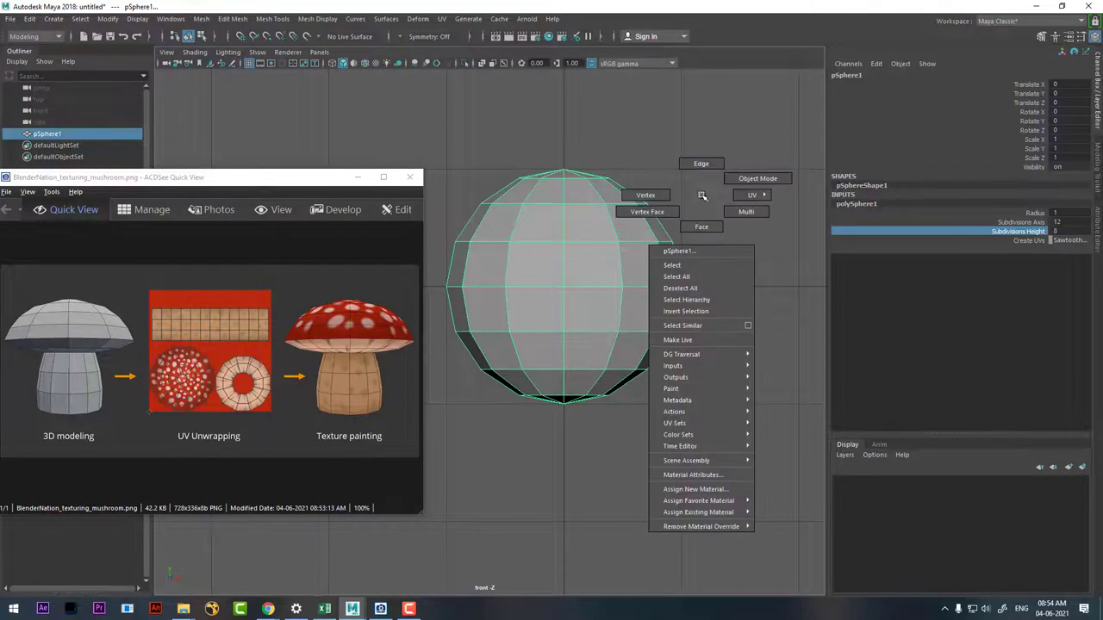
pyautogui.moveTo(705, 323)
pyautogui.mouseDown()
pyautogui.moveTo(494, 394)
pyautogui.moveTo(515, 442)
pyautogui.mouseUp()
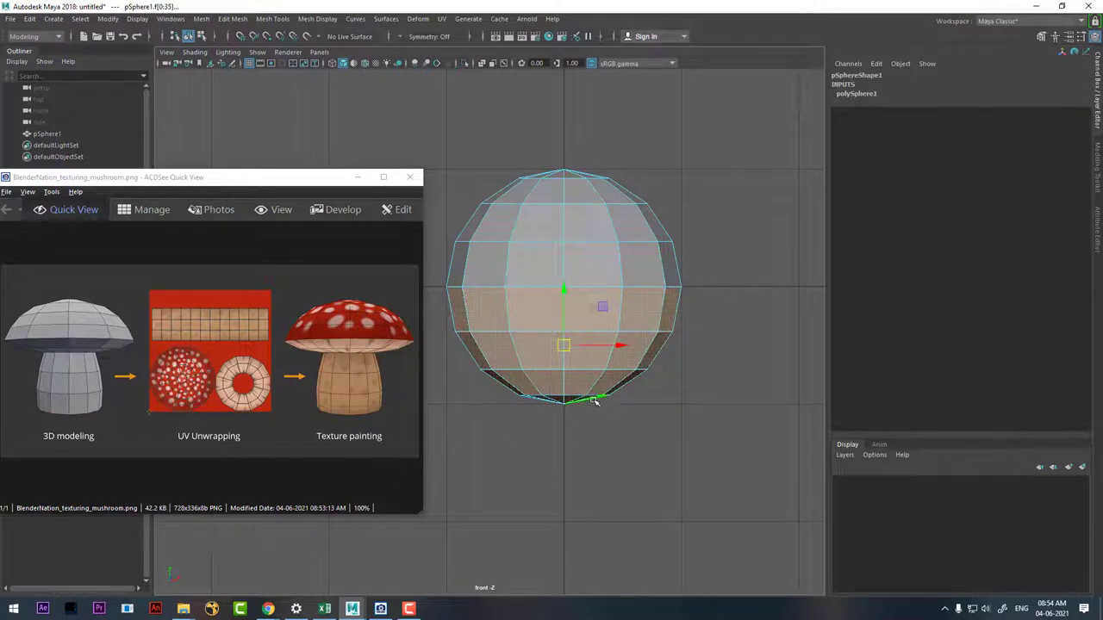
pyautogui.press('r')
pyautogui.moveTo(565, 293)
pyautogui.mouseDown()
pyautogui.moveTo(566, 326)
pyautogui.moveTo(570, 239)
pyautogui.mouseUp()
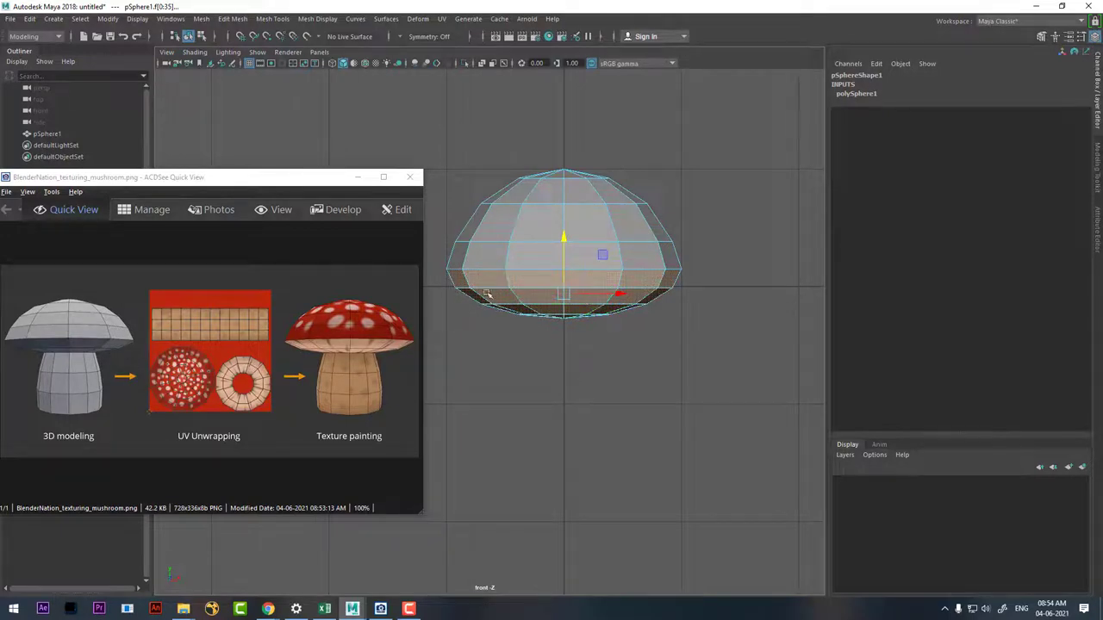
pyautogui.moveTo(661, 363); pyautogui.dragTo(468, 290)
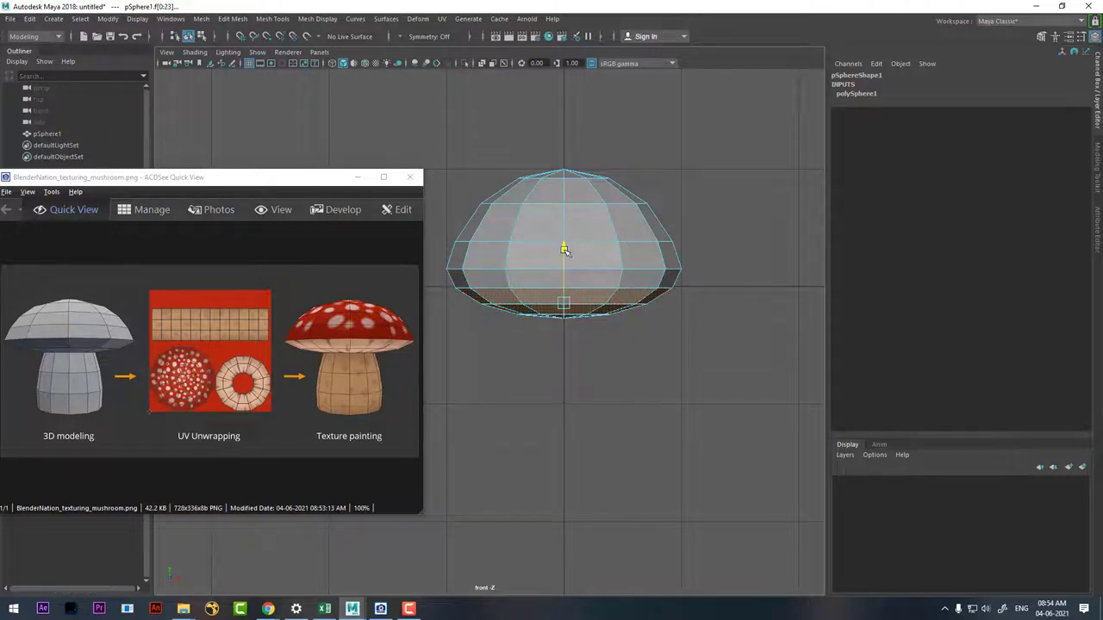
pyautogui.moveTo(569, 253); pyautogui.dragTo(569, 256)
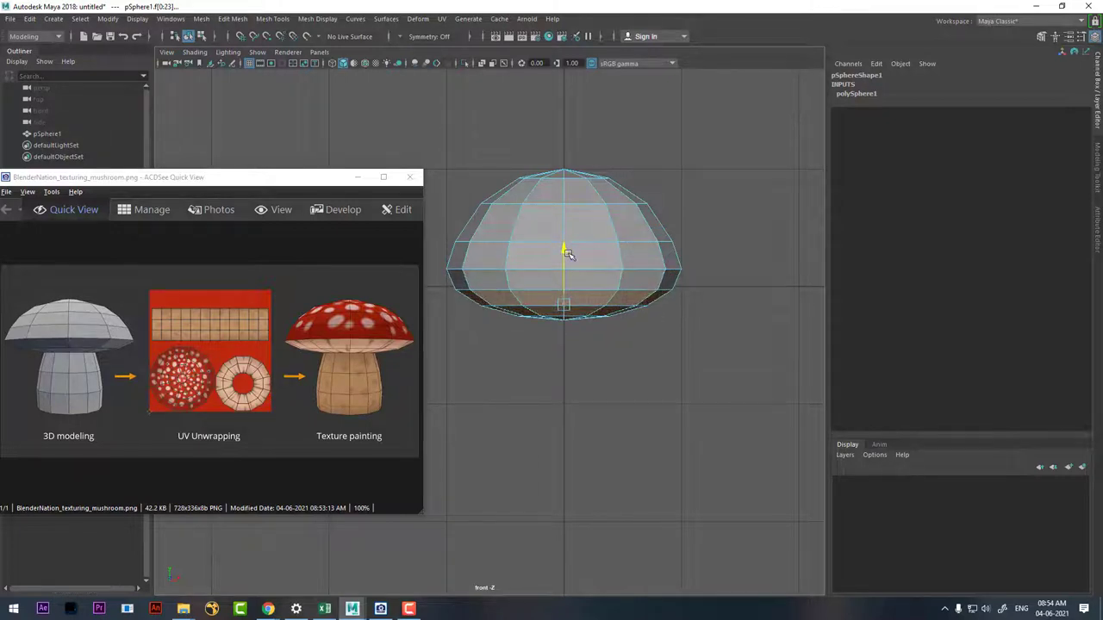
# Step: In Edge mode, scale the lower middle edge loop outward and select the upper cap edge loops
pyautogui.moveTo(568, 256); pyautogui.dragTo(591, 239, button='right')
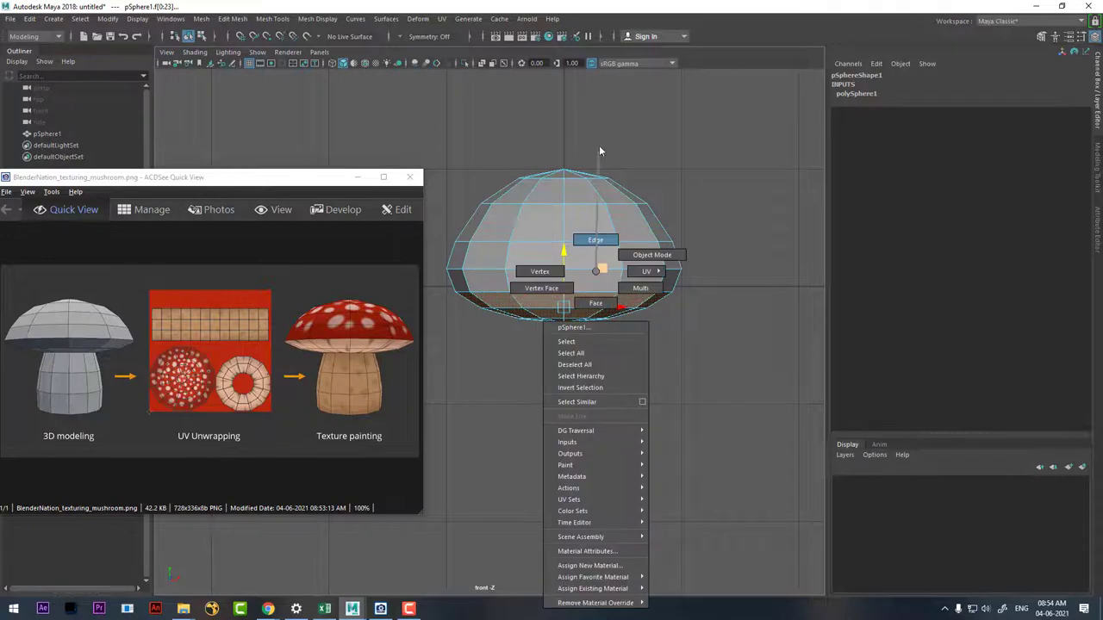
pyautogui.doubleClick(643, 272)
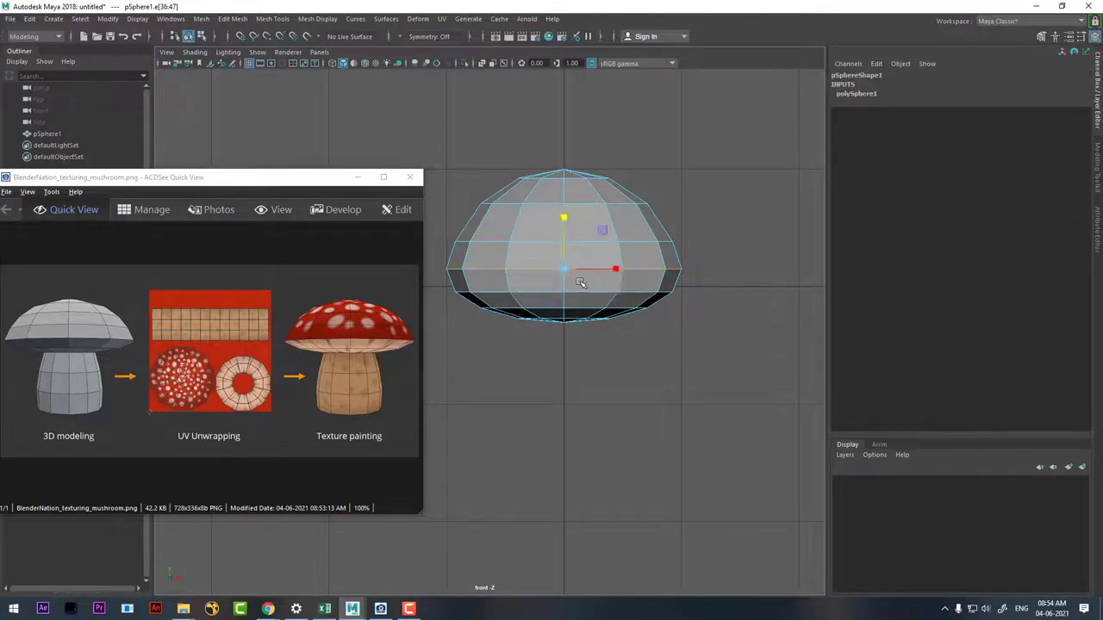
pyautogui.press('r')
pyautogui.moveTo(562, 271); pyautogui.dragTo(577, 271)
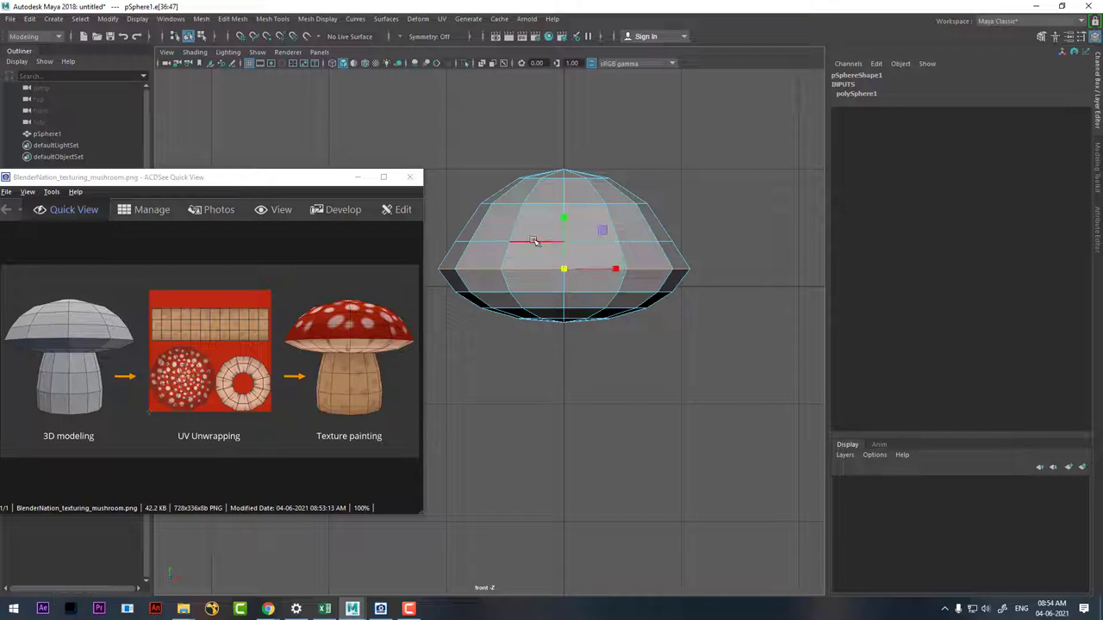
pyautogui.doubleClick(551, 245)
pyautogui.click(565, 245)
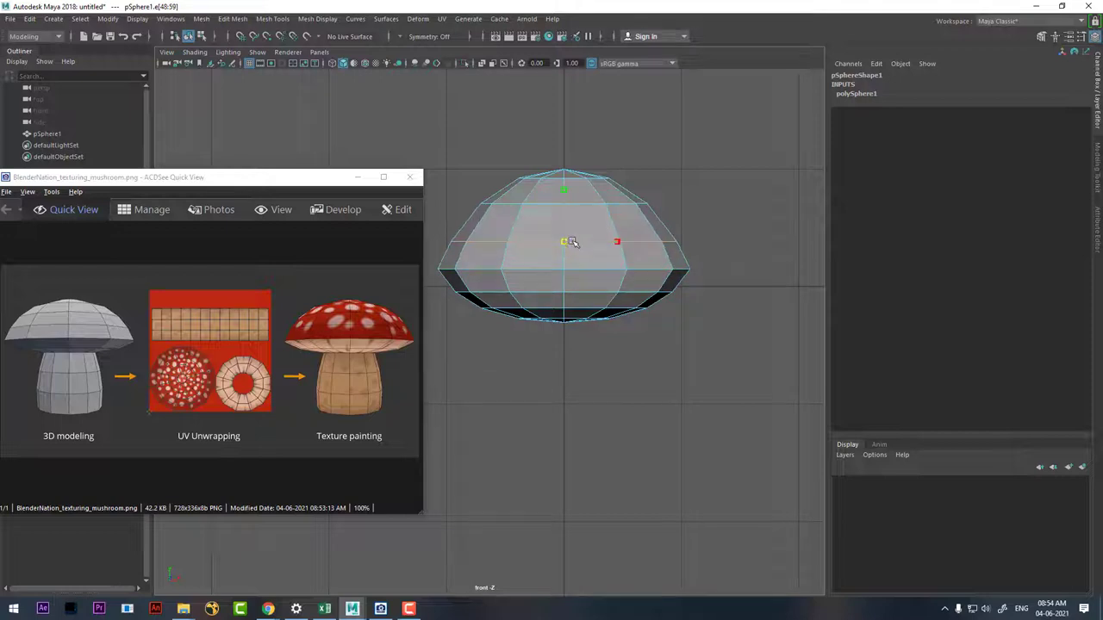
pyautogui.doubleClick(544, 203)
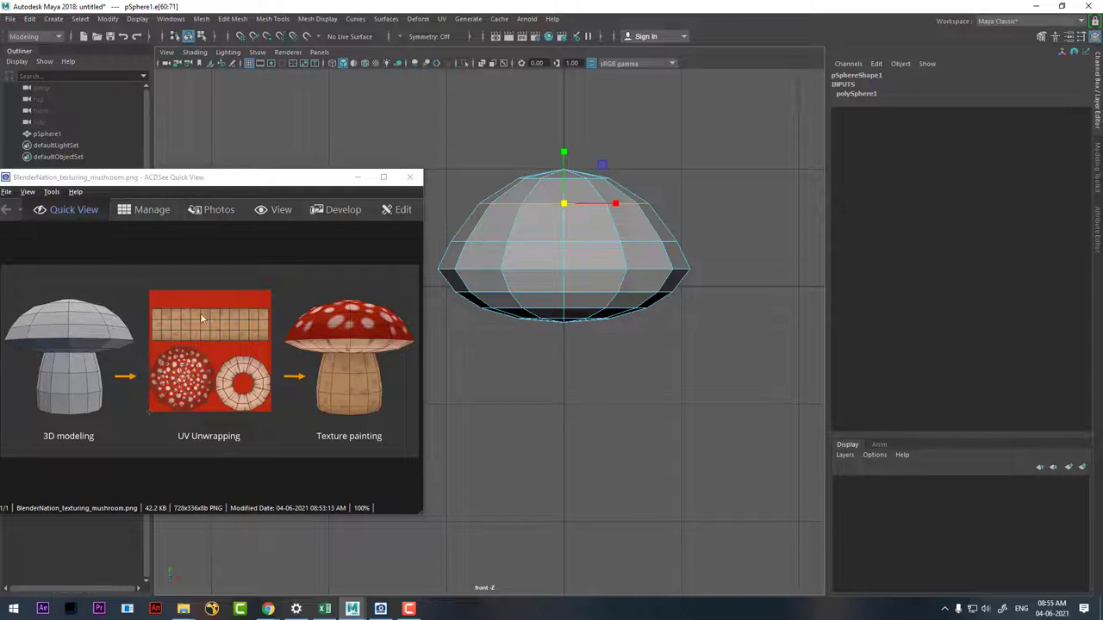
pyautogui.moveTo(256, 178); pyautogui.dragTo(258, 114)
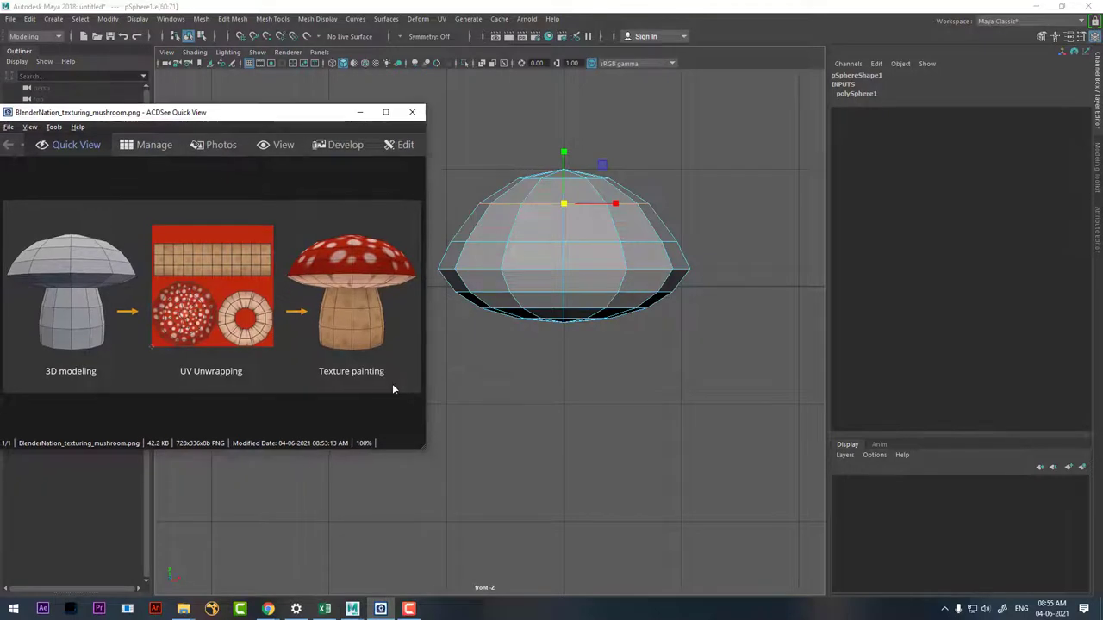
# Step: Switch the viewport to perspective and reposition and enlarge the reference image window
pyautogui.press('space')
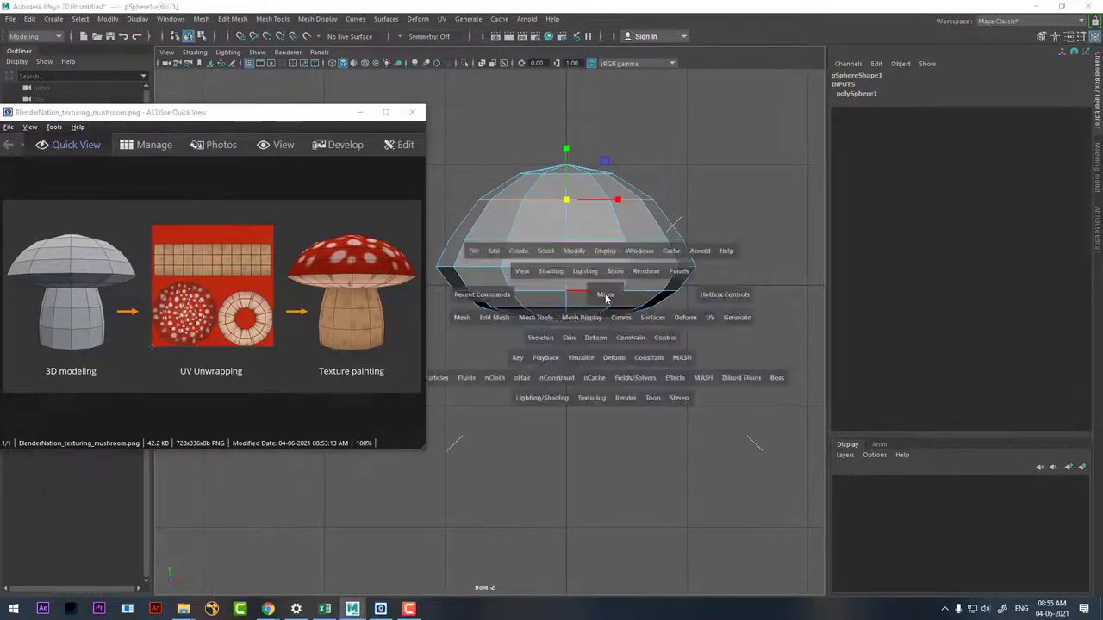
pyautogui.moveTo(591, 276)
pyautogui.mouseDown()
pyautogui.moveTo(564, 352)
pyautogui.moveTo(491, 353)
pyautogui.mouseUp()
pyautogui.moveTo(492, 284); pyautogui.dragTo(493, 351, button='right')
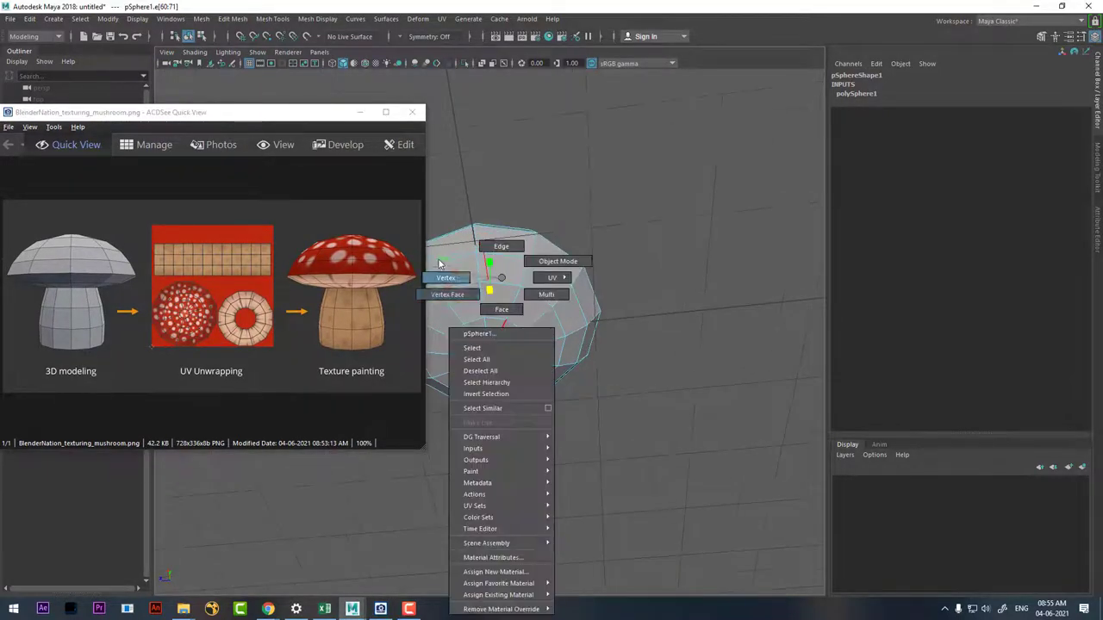
pyautogui.click(489, 352)
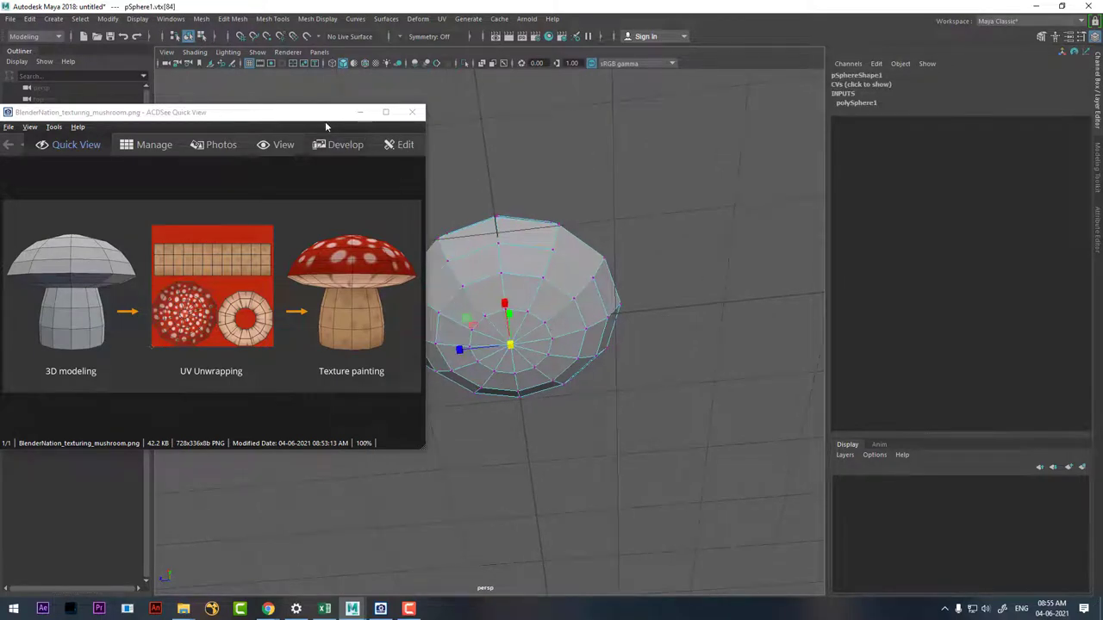
pyautogui.moveTo(325, 112); pyautogui.dragTo(270, 87)
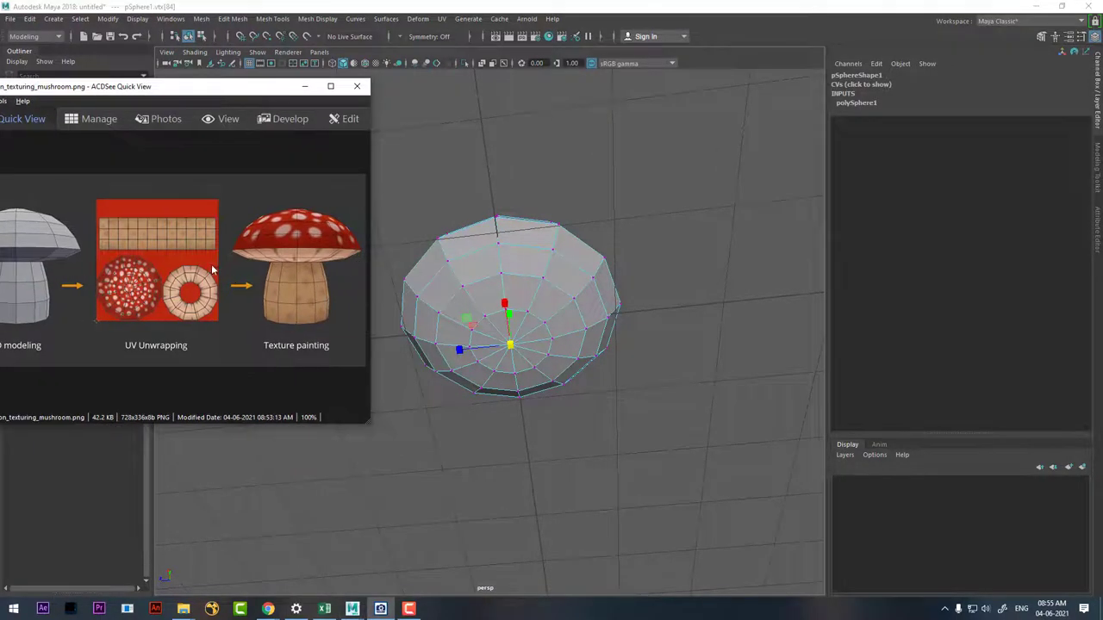
pyautogui.scroll(3, 212, 269)
pyautogui.moveTo(212, 269); pyautogui.dragTo(290, 274)
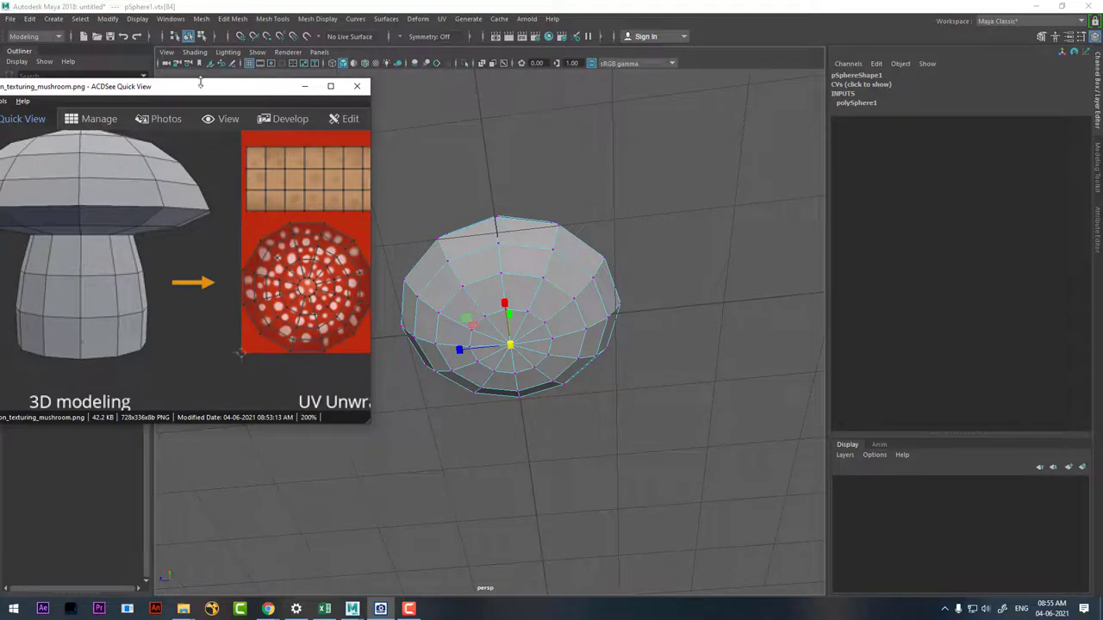
pyautogui.moveTo(200, 82)
pyautogui.mouseDown()
pyautogui.moveTo(151, 98)
pyautogui.moveTo(218, 88)
pyautogui.mouseUp()
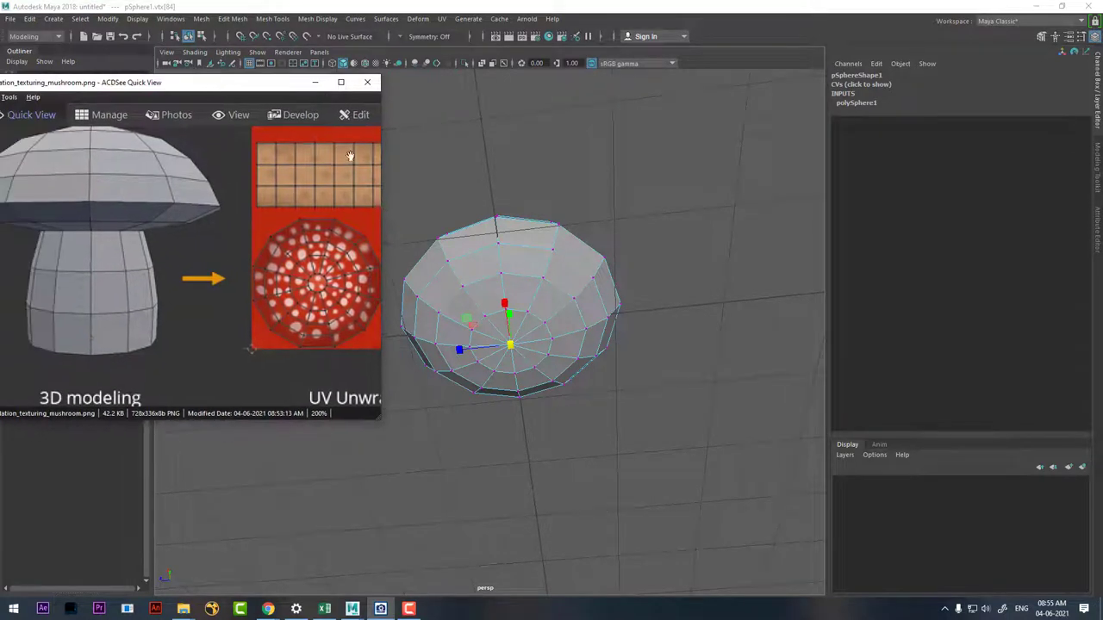
# Step: Select the bottom-centre face ring f[72:83] from below, then return to the front view
pyautogui.moveTo(585, 346)
pyautogui.keyDown('alt'); pyautogui.mouseDown()
pyautogui.moveTo(592, 328)
pyautogui.moveTo(589, 380)
pyautogui.mouseUp(); pyautogui.keyUp('alt')
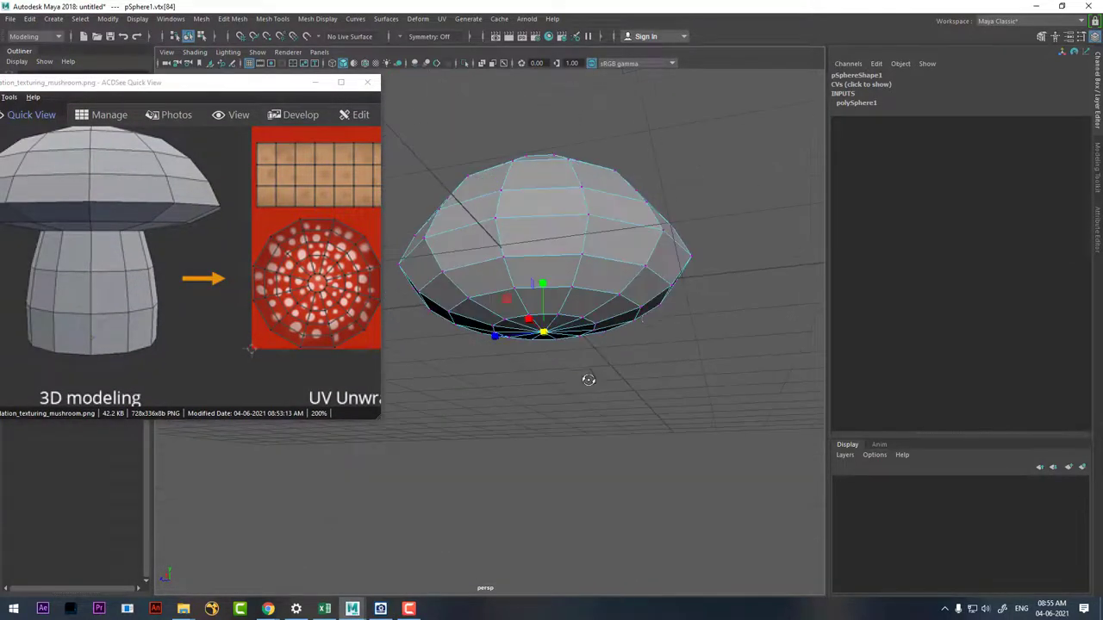
pyautogui.moveTo(664, 301); pyautogui.dragTo(597, 382, button='right')
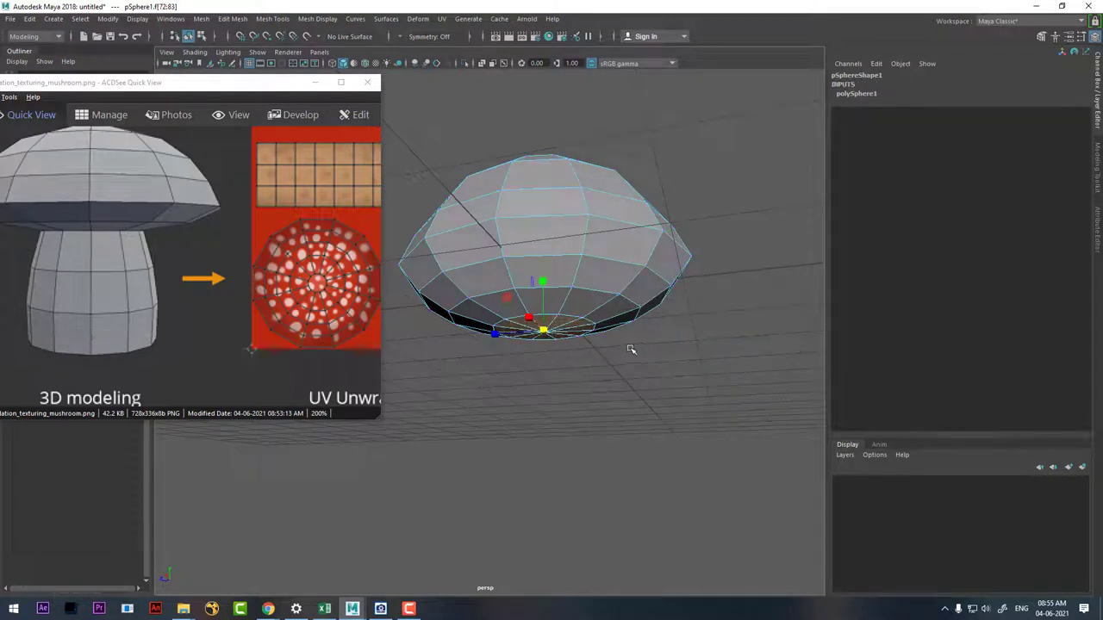
pyautogui.press('space')
pyautogui.moveTo(676, 360); pyautogui.dragTo(670, 390)
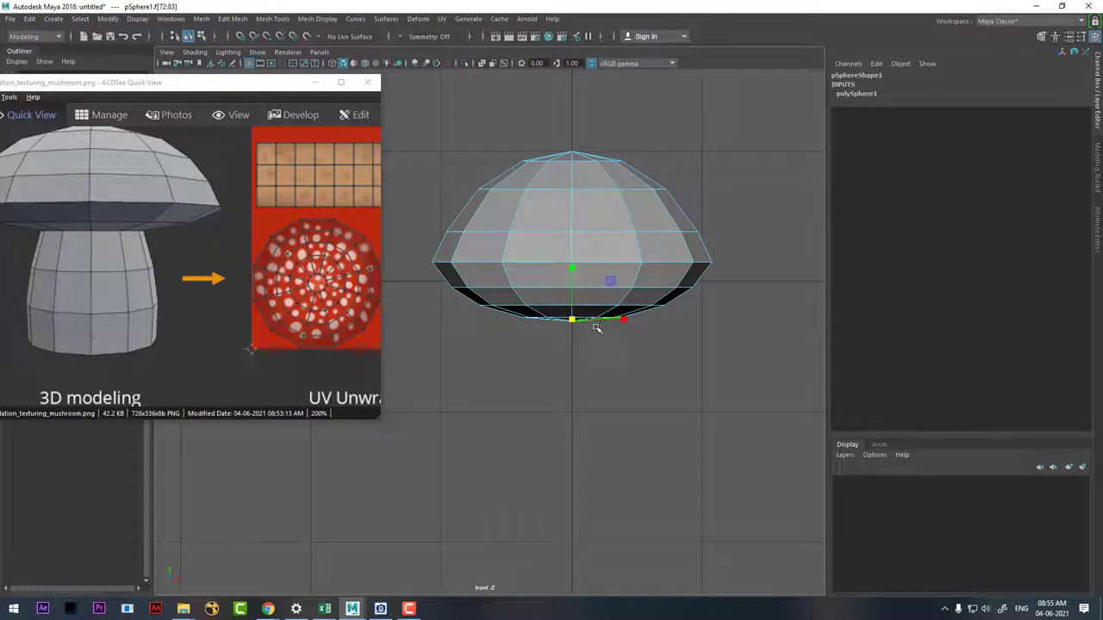
# Step: Extrude the bottom-centre faces and pull them down in Y into a boxy stem
pyautogui.hotkey('ctrl', 'z')
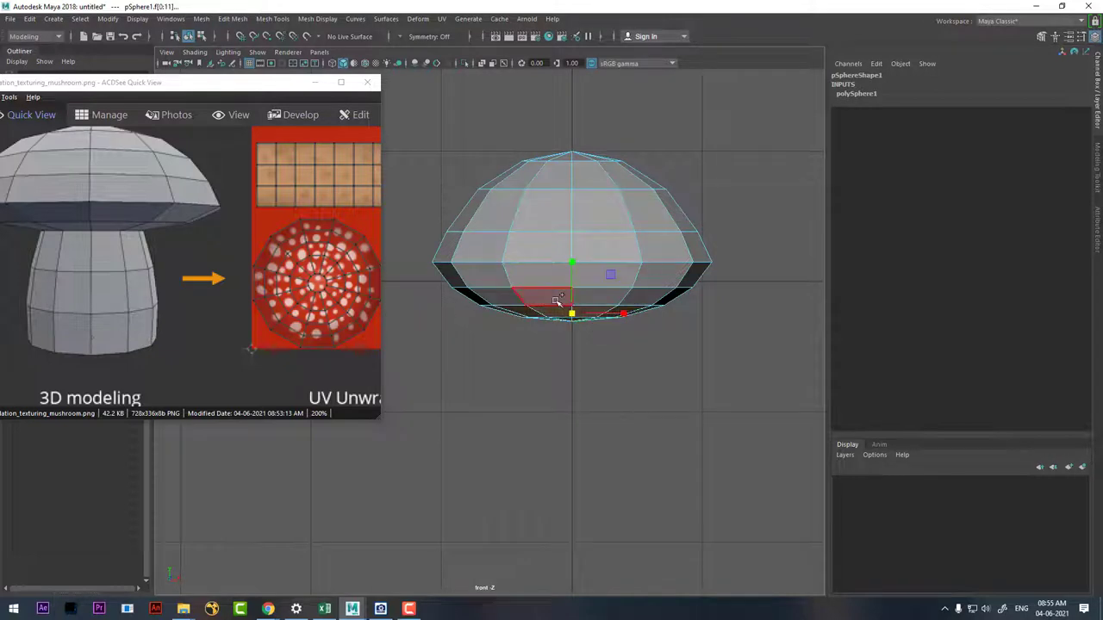
pyautogui.scroll(-2, 665, 320)
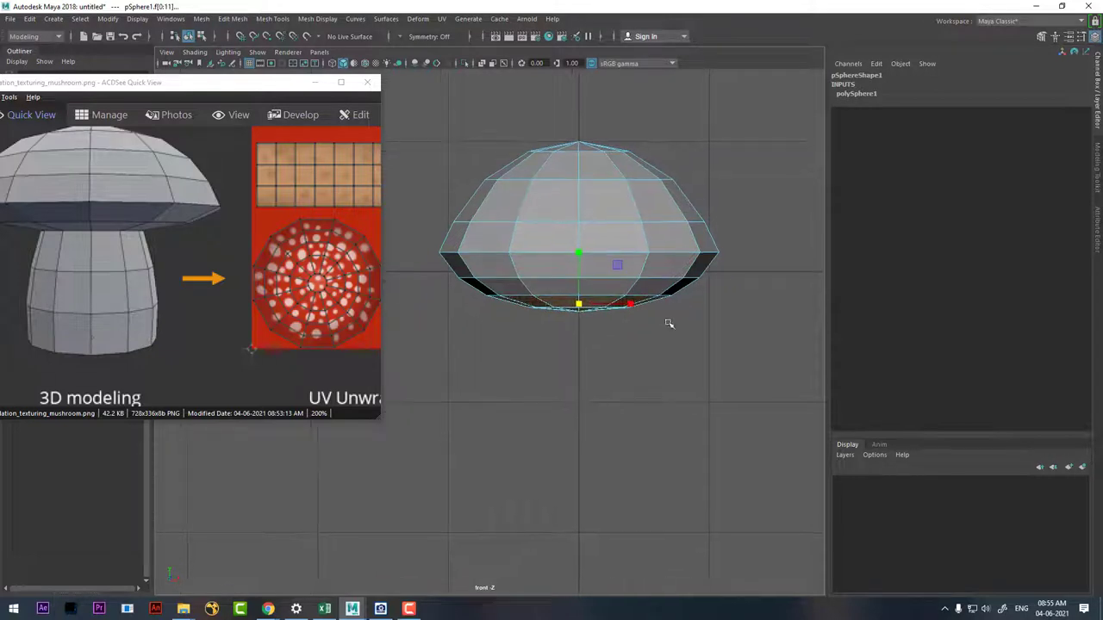
pyautogui.scroll(-1, 664, 267)
pyautogui.keyDown('shift'); pyautogui.moveTo(664, 265); pyautogui.dragTo(666, 274, button='right'); pyautogui.keyUp('shift')
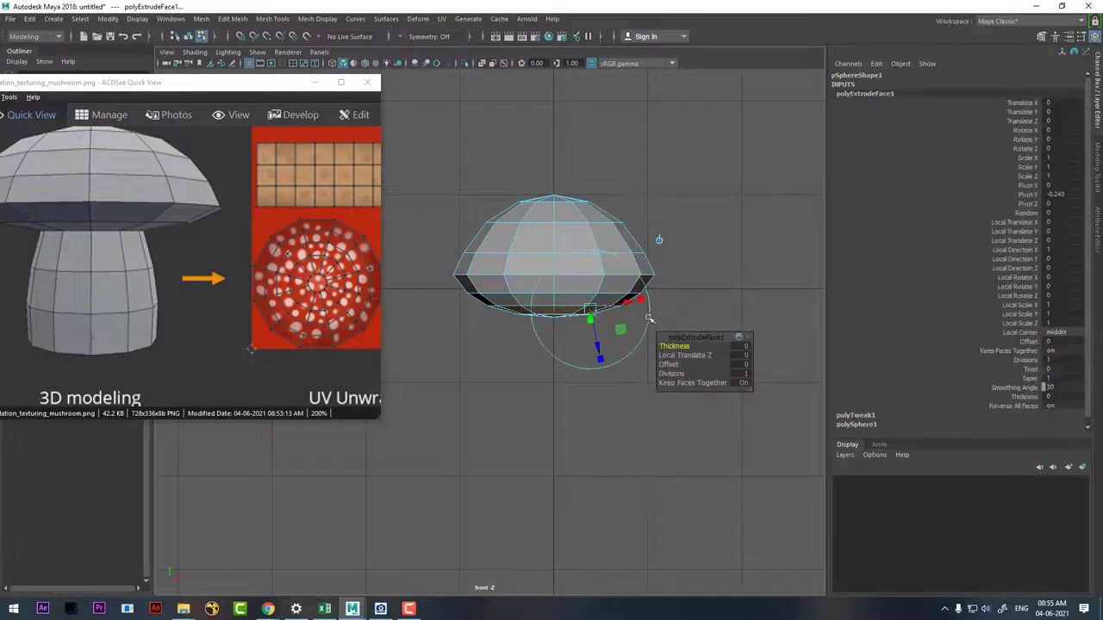
pyautogui.keyDown('alt'); pyautogui.moveTo(580, 346); pyautogui.dragTo(571, 290, button='middle'); pyautogui.keyUp('alt')
pyautogui.keyDown('alt'); pyautogui.moveTo(572, 290); pyautogui.dragTo(581, 357, button='right'); pyautogui.keyUp('alt')
pyautogui.press('w')
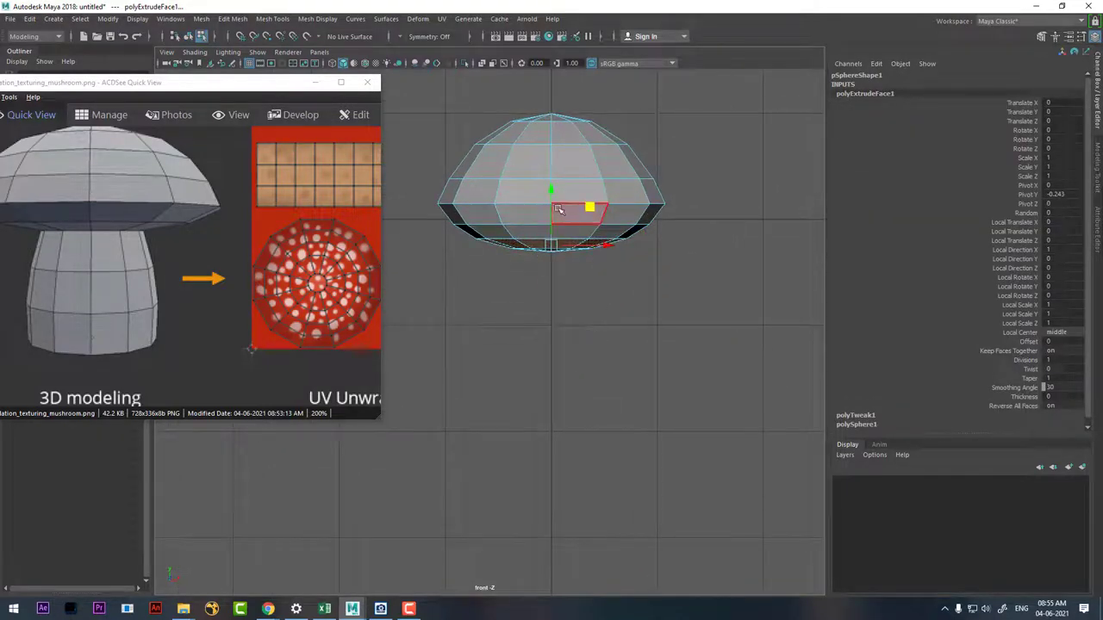
pyautogui.moveTo(553, 188)
pyautogui.mouseDown()
pyautogui.moveTo(542, 287)
pyautogui.moveTo(552, 313)
pyautogui.mouseUp()
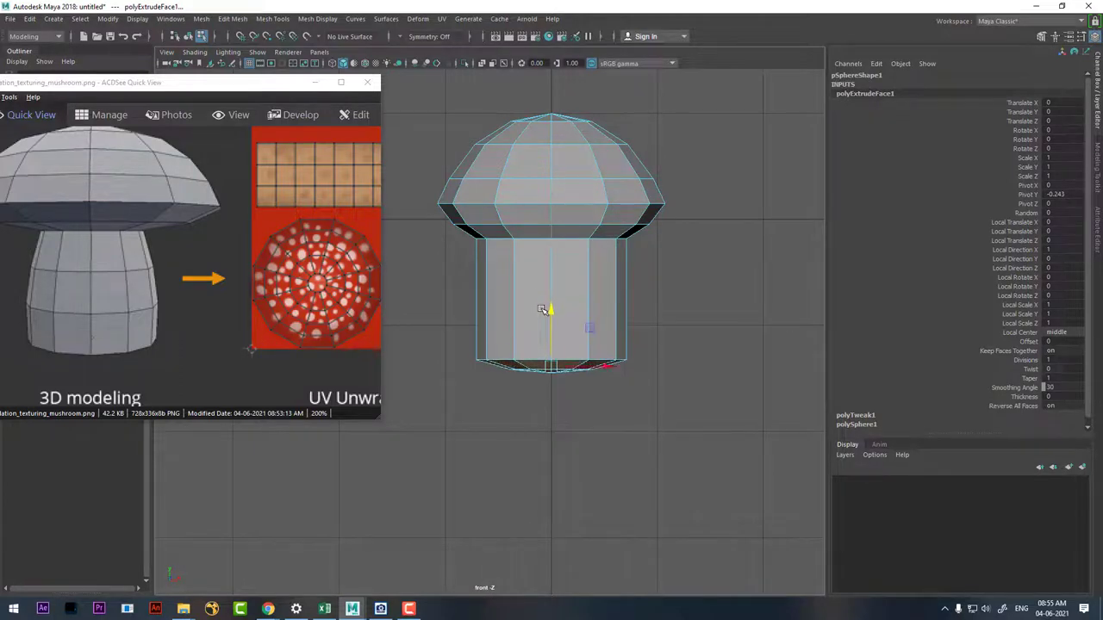
pyautogui.click(545, 414)
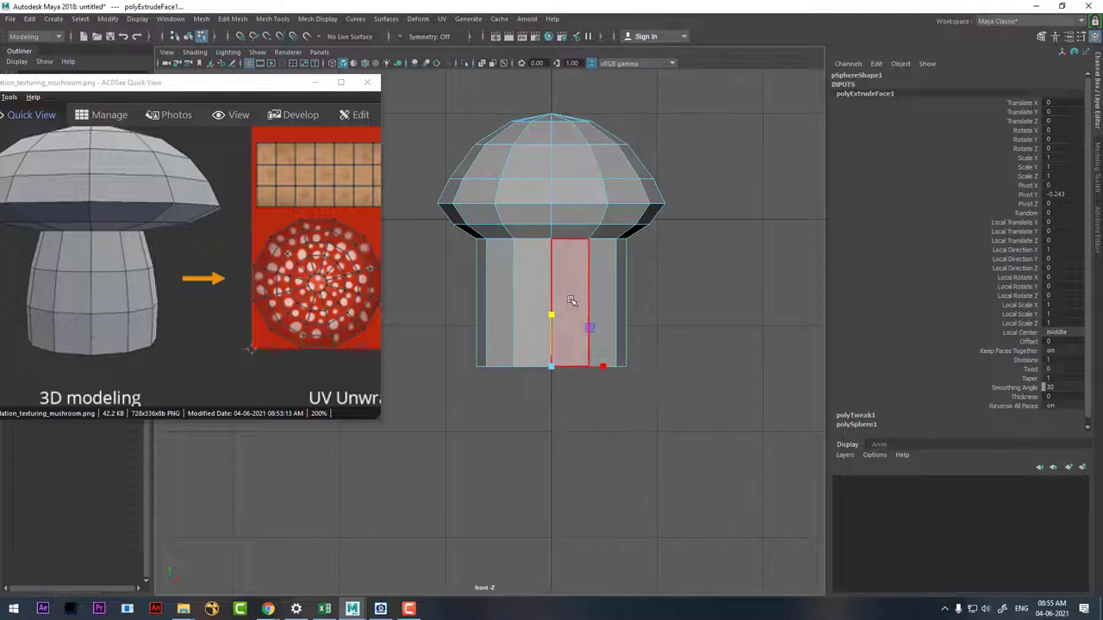
# Step: Switch to edge selection and pick a vertical edge on the stem
pyautogui.moveTo(572, 301); pyautogui.dragTo(573, 183, button='right')
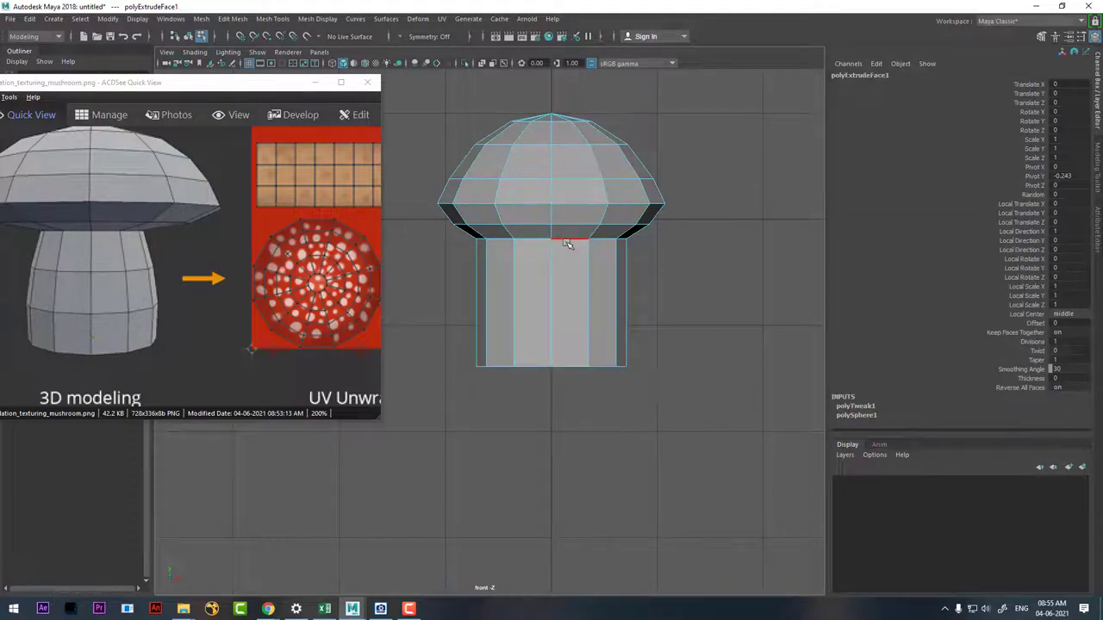
pyautogui.moveTo(581, 271)
pyautogui.mouseDown(button='right')
pyautogui.moveTo(592, 296)
pyautogui.moveTo(488, 271)
pyautogui.mouseUp(button='right')
pyautogui.click(584, 291)
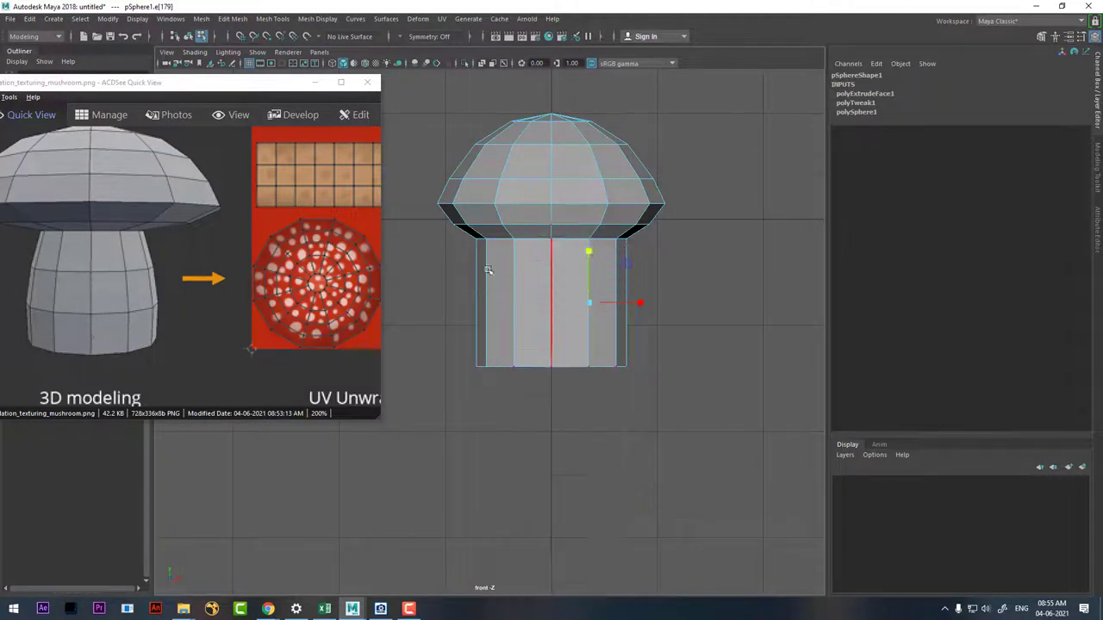
# Step: Widen the stem's bottom vertex ring and move it down to lengthen the stem
pyautogui.moveTo(657, 333); pyautogui.dragTo(419, 435)
pyautogui.moveTo(553, 368); pyautogui.dragTo(558, 368)
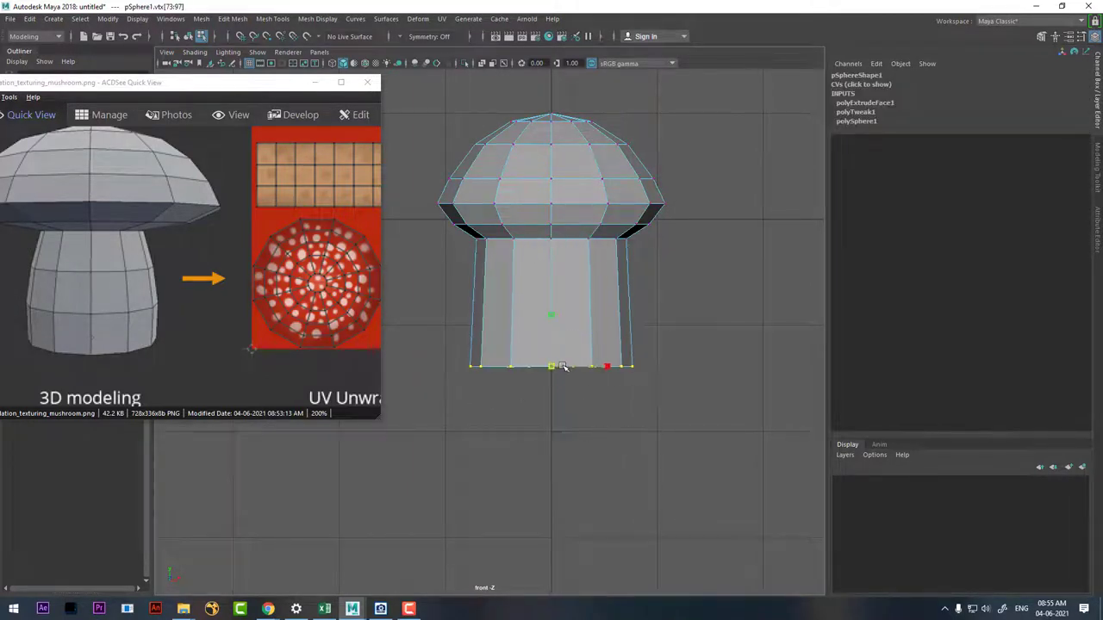
pyautogui.press('w')
pyautogui.moveTo(552, 329); pyautogui.dragTo(552, 350)
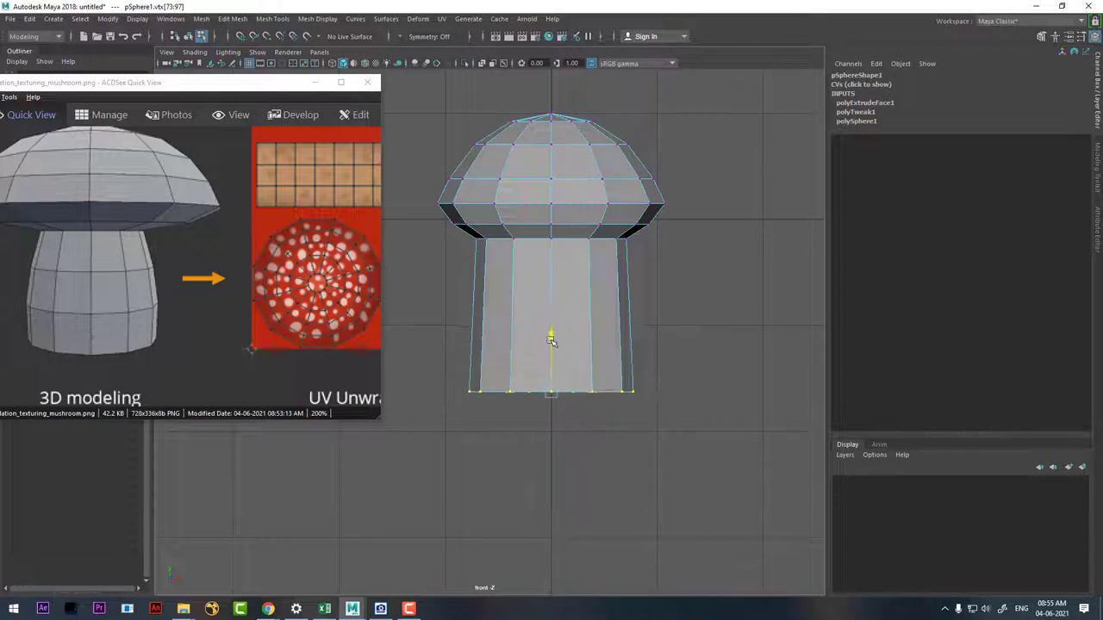
pyautogui.press('F10')
# Step: Insert a horizontal edge loop across the stem and scale it outward into a bulge
pyautogui.click(563, 291)
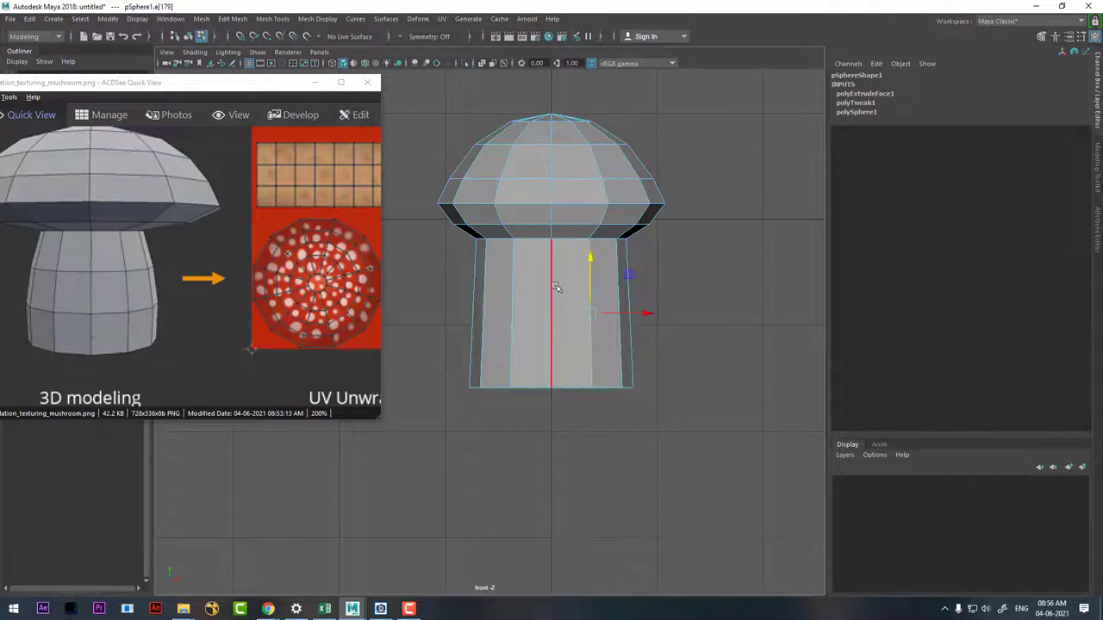
pyautogui.keyDown('shift'); pyautogui.moveTo(591, 313); pyautogui.dragTo(801, 330, button='right'); pyautogui.keyUp('shift')
pyautogui.click(591, 313)
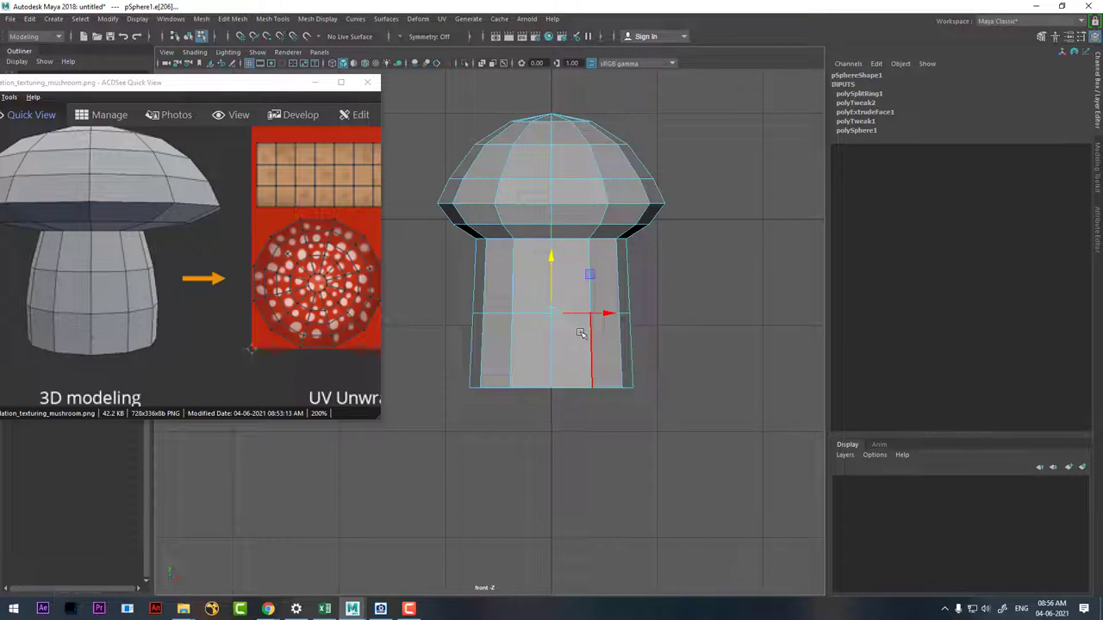
pyautogui.press('r')
pyautogui.moveTo(555, 317); pyautogui.dragTo(567, 311)
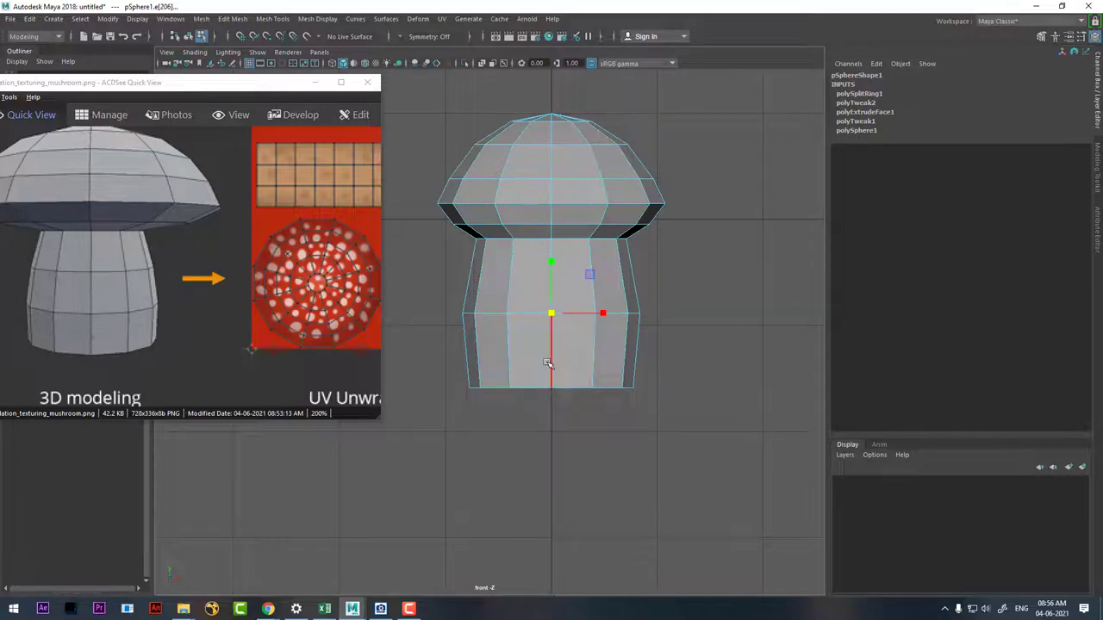
# Step: Bevel the stem edges at fraction 0.37, then scale the top stem loop inward to taper it
pyautogui.keyDown('shift'); pyautogui.moveTo(556, 325); pyautogui.dragTo(603, 312, button='right'); pyautogui.keyUp('shift')
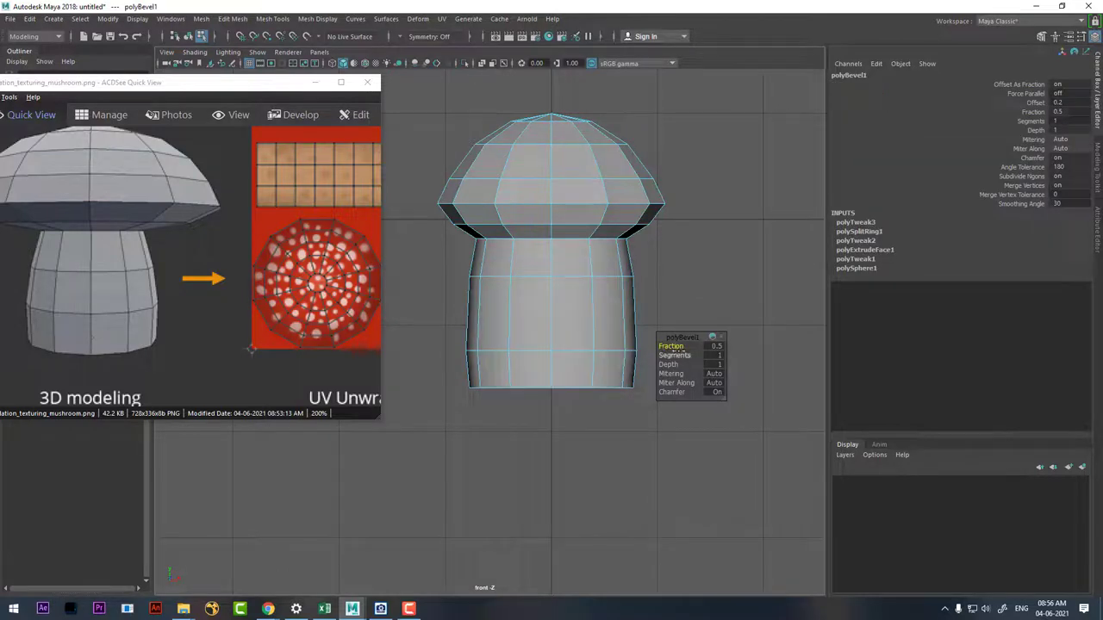
pyautogui.moveTo(671, 346); pyautogui.dragTo(646, 345)
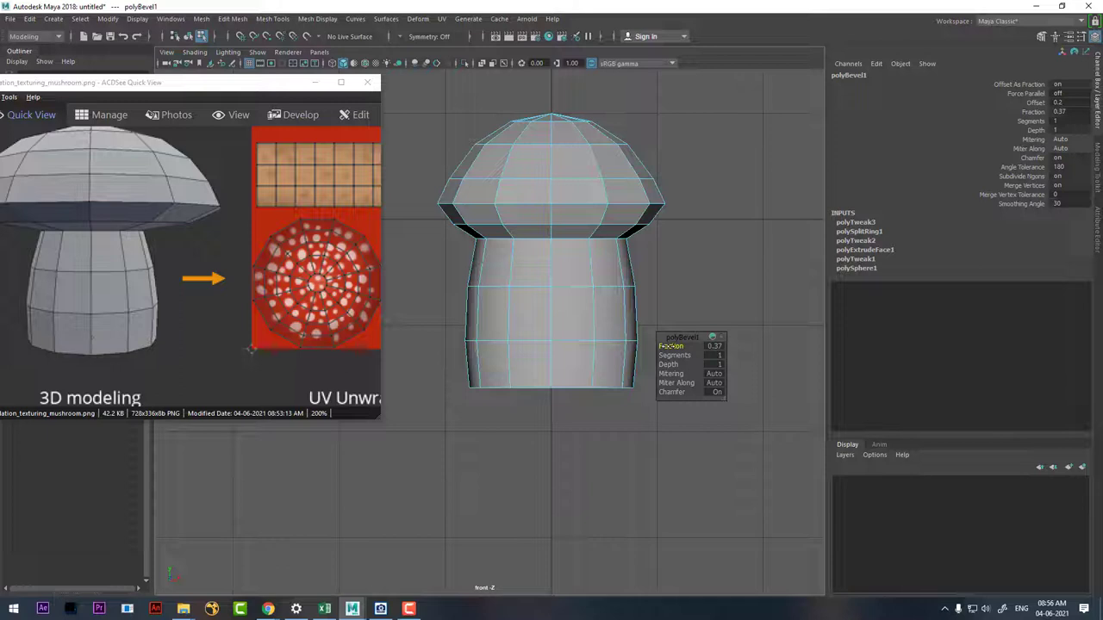
pyautogui.moveTo(592, 255); pyautogui.dragTo(538, 259, button='right')
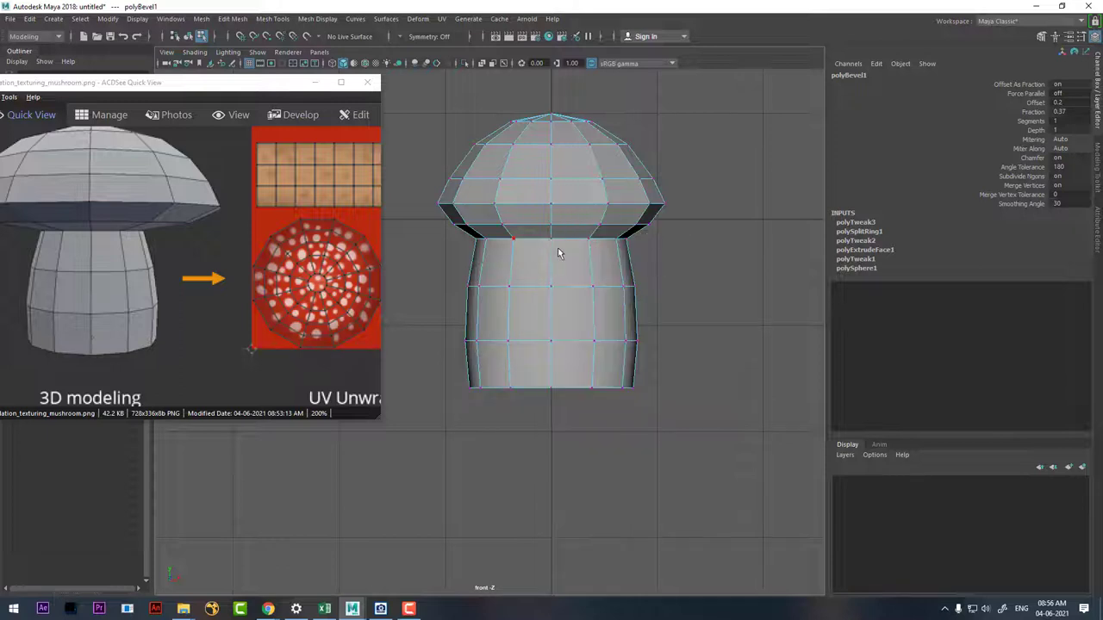
pyautogui.scroll(2, 572, 263)
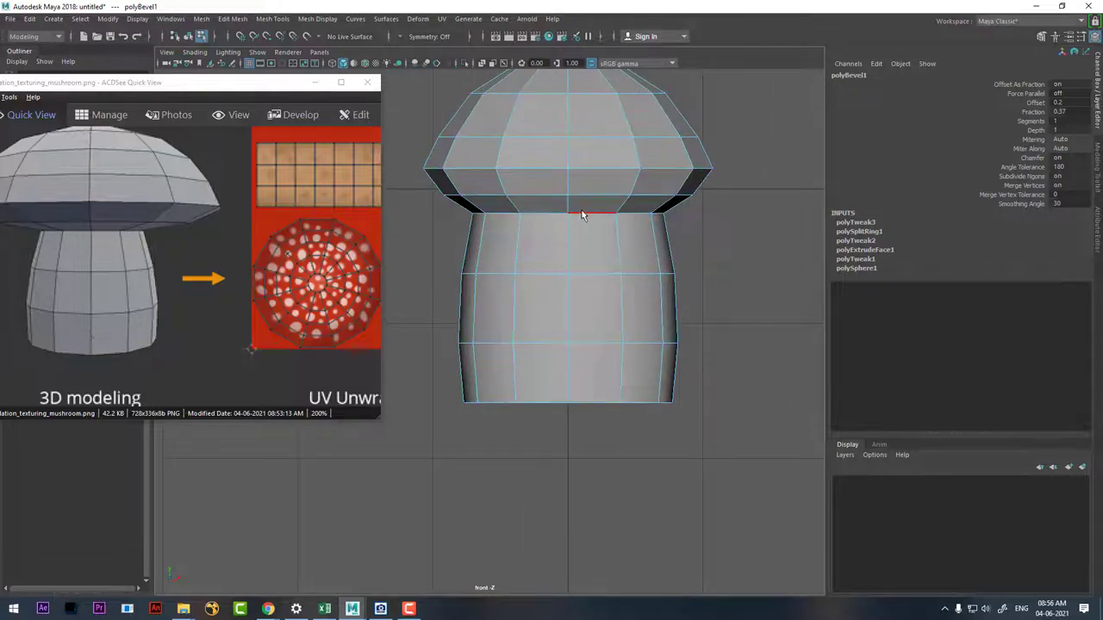
pyautogui.doubleClick(581, 215)
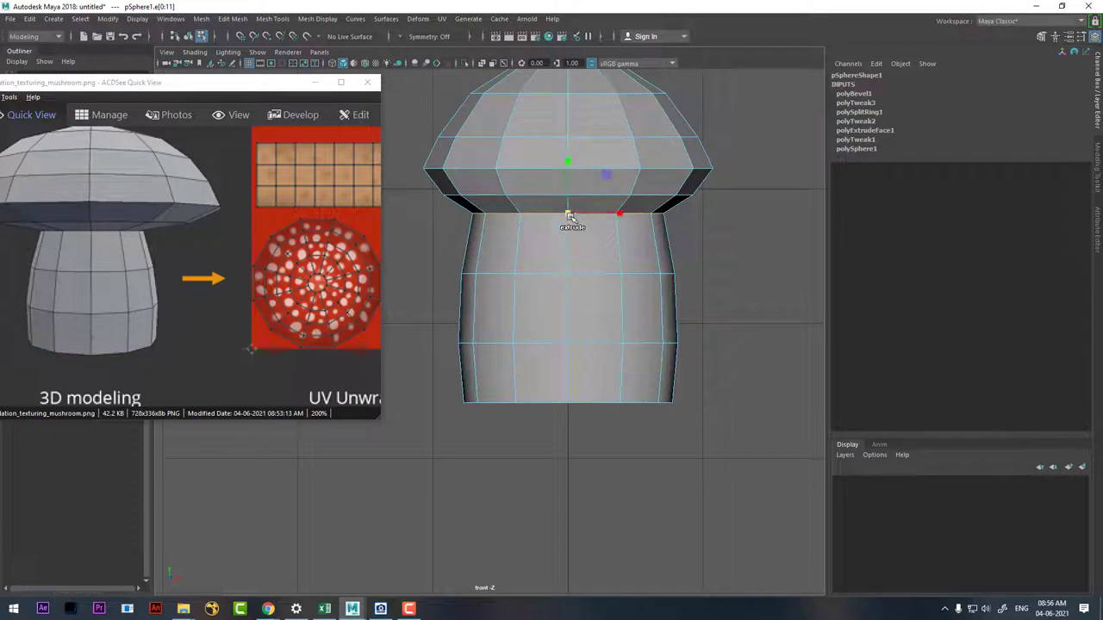
pyautogui.moveTo(569, 216); pyautogui.dragTo(551, 223)
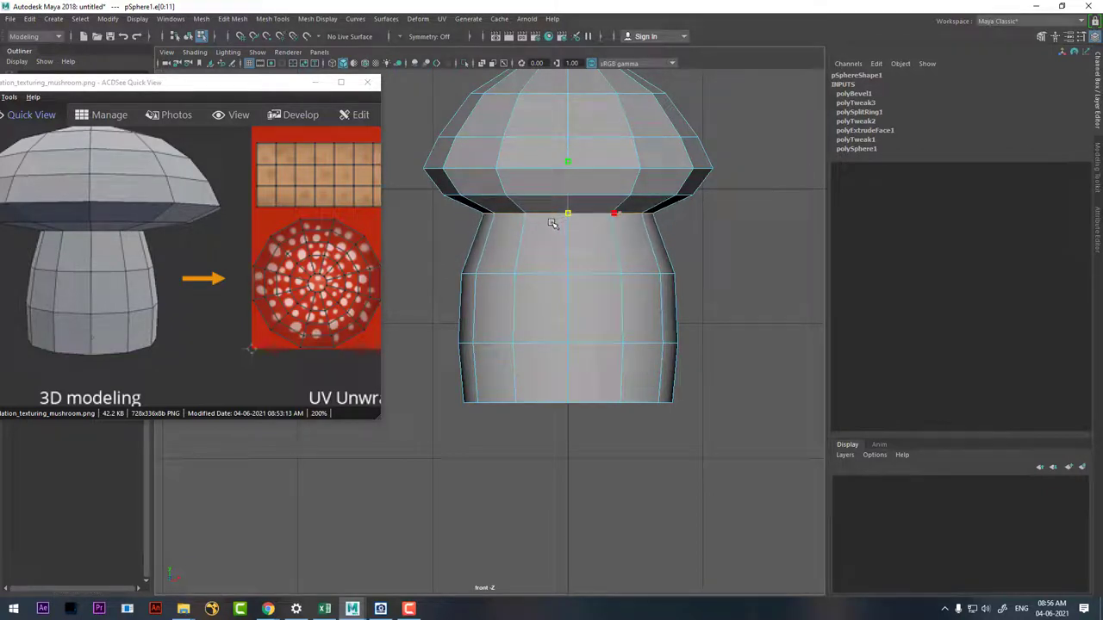
pyautogui.doubleClick(589, 273)
# Step: Narrow the stem's middle loop, slightly widen its lower loop and lower the bottom vertices
pyautogui.moveTo(571, 273); pyautogui.dragTo(562, 274)
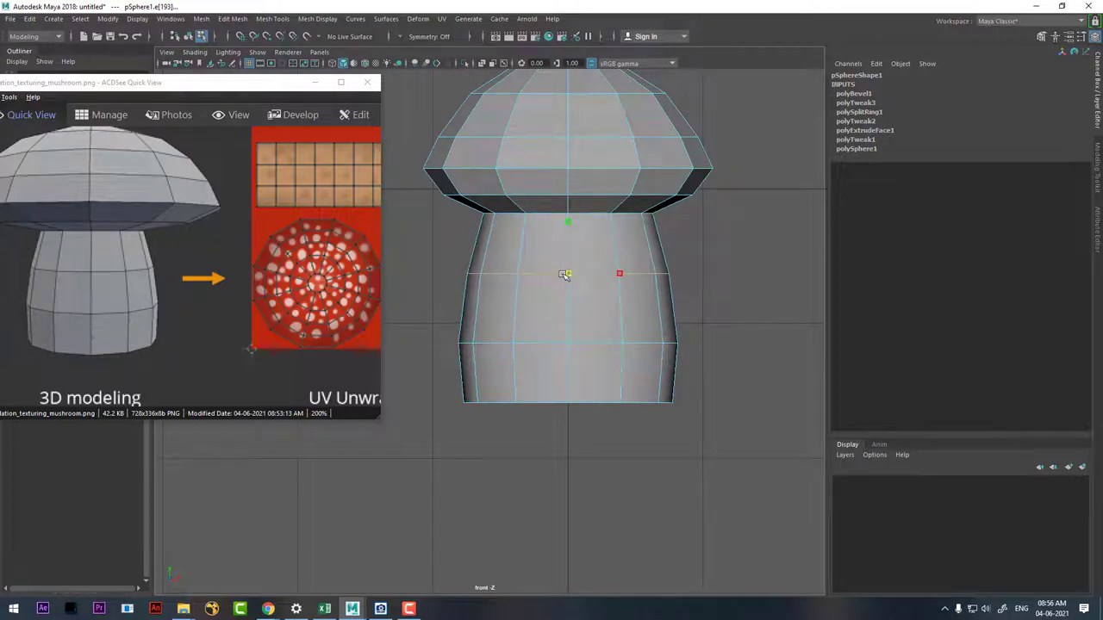
pyautogui.doubleClick(590, 345)
pyautogui.moveTo(569, 346); pyautogui.dragTo(574, 346)
pyautogui.moveTo(591, 272); pyautogui.dragTo(591, 239, button='right')
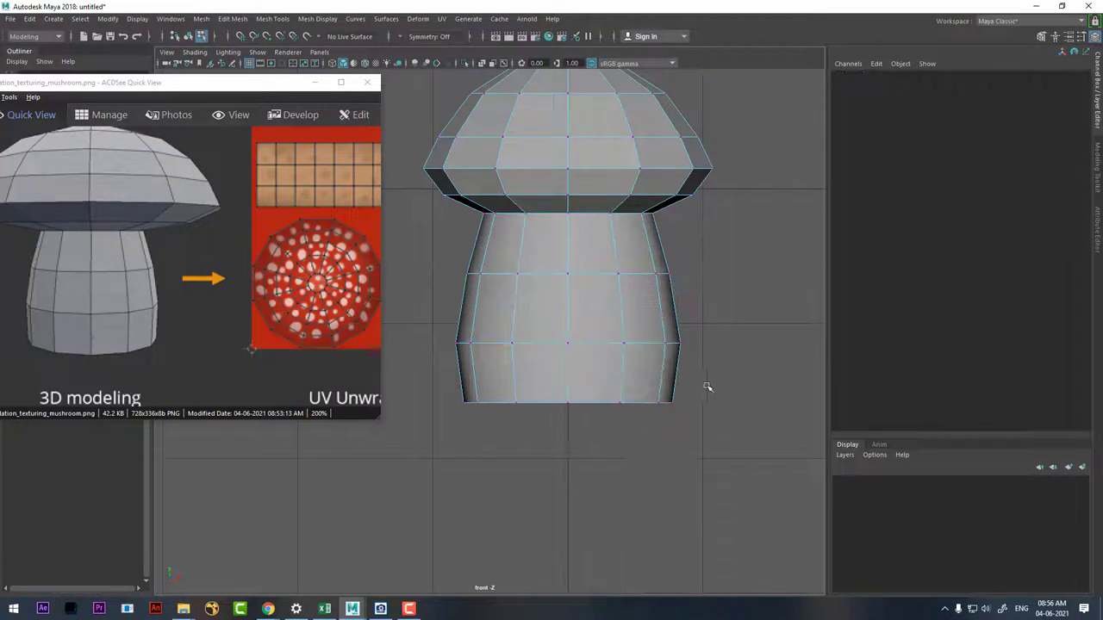
pyautogui.moveTo(706, 388); pyautogui.dragTo(431, 458)
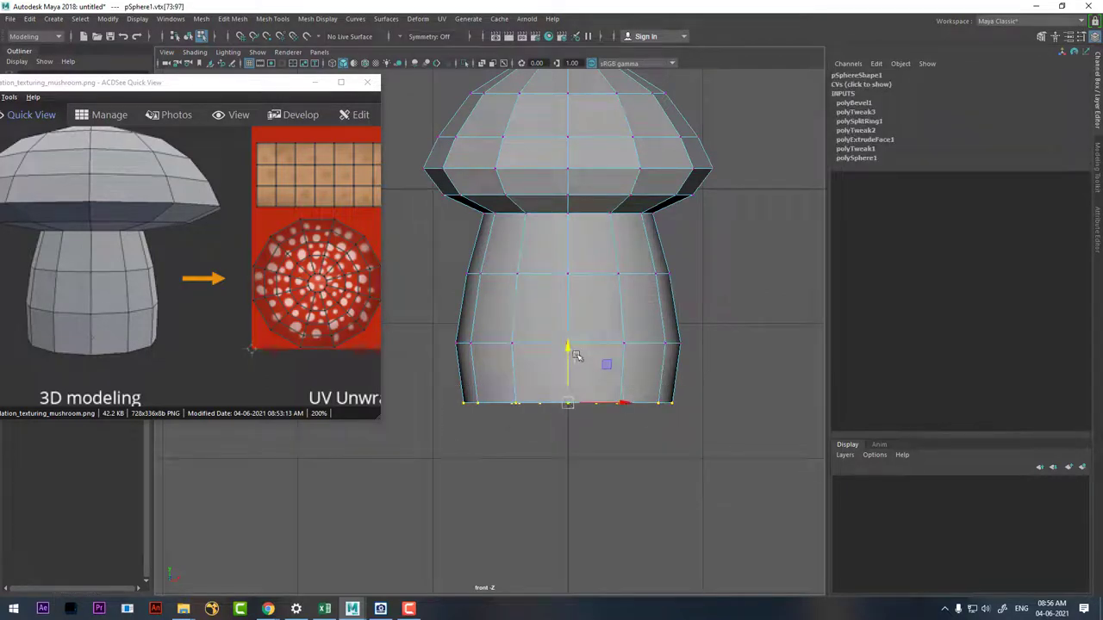
pyautogui.moveTo(569, 351); pyautogui.dragTo(569, 363)
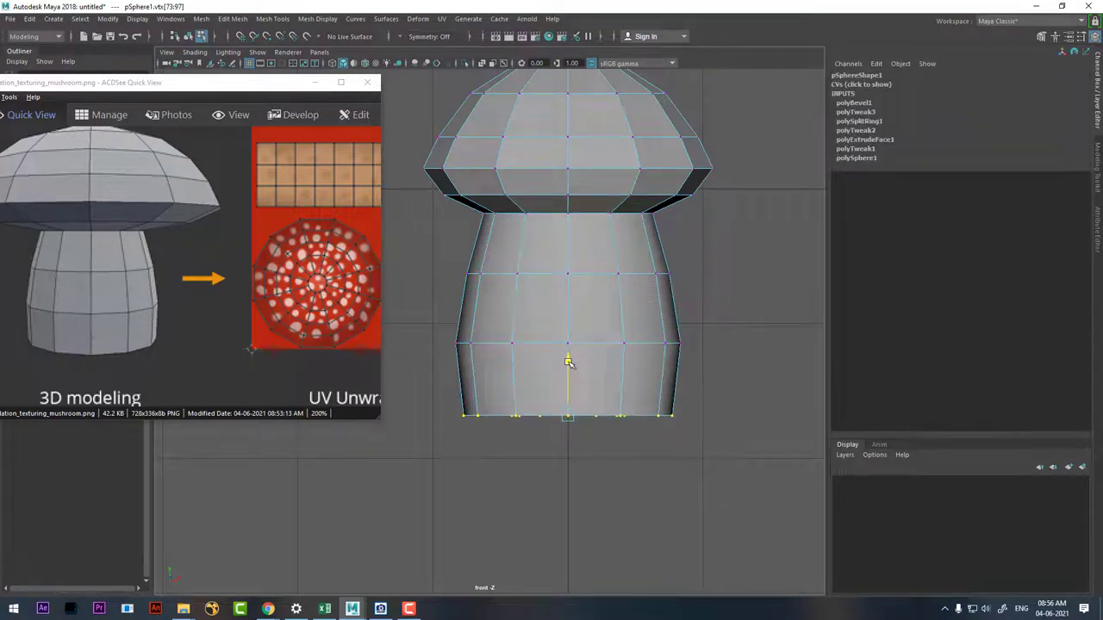
# Step: Scale the cap's upper vertex rows outward for a broader, rounder dome
pyautogui.scroll(-1, 595, 345)
pyautogui.scroll(-1, 638, 323)
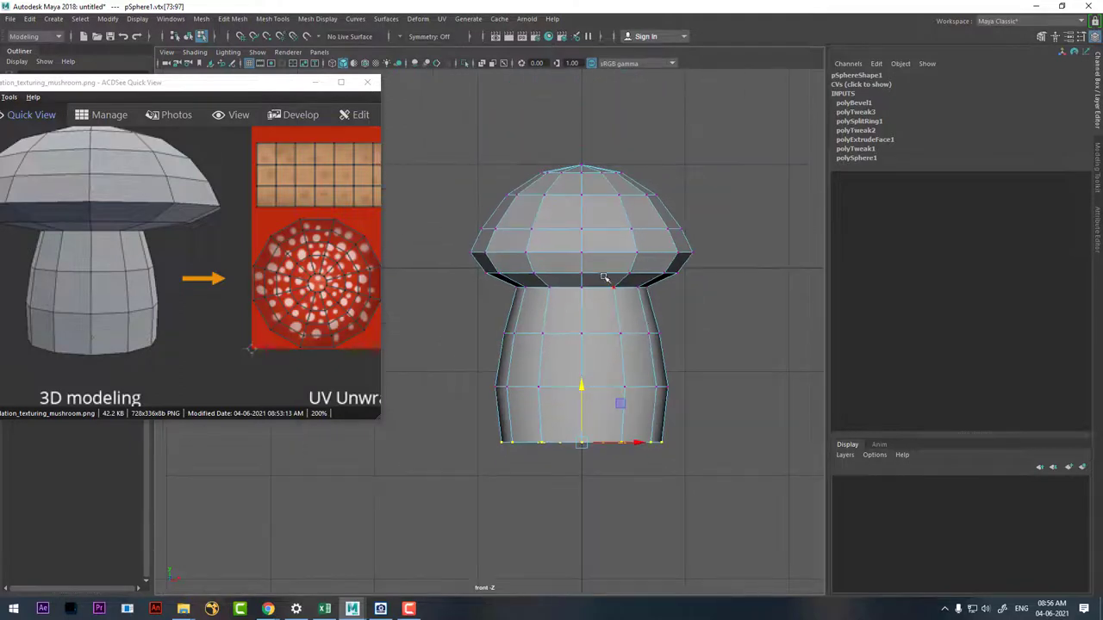
pyautogui.keyDown('alt'); pyautogui.moveTo(604, 277); pyautogui.dragTo(628, 297, button='middle'); pyautogui.keyUp('alt')
pyautogui.click(650, 283)
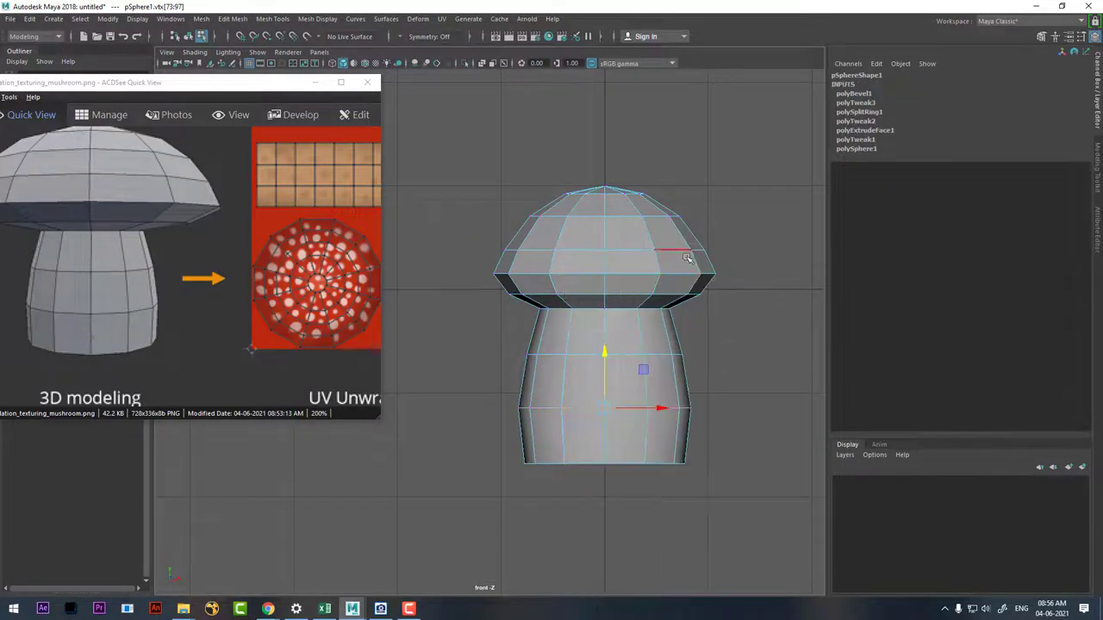
pyautogui.moveTo(726, 205); pyautogui.dragTo(649, 207, button='right')
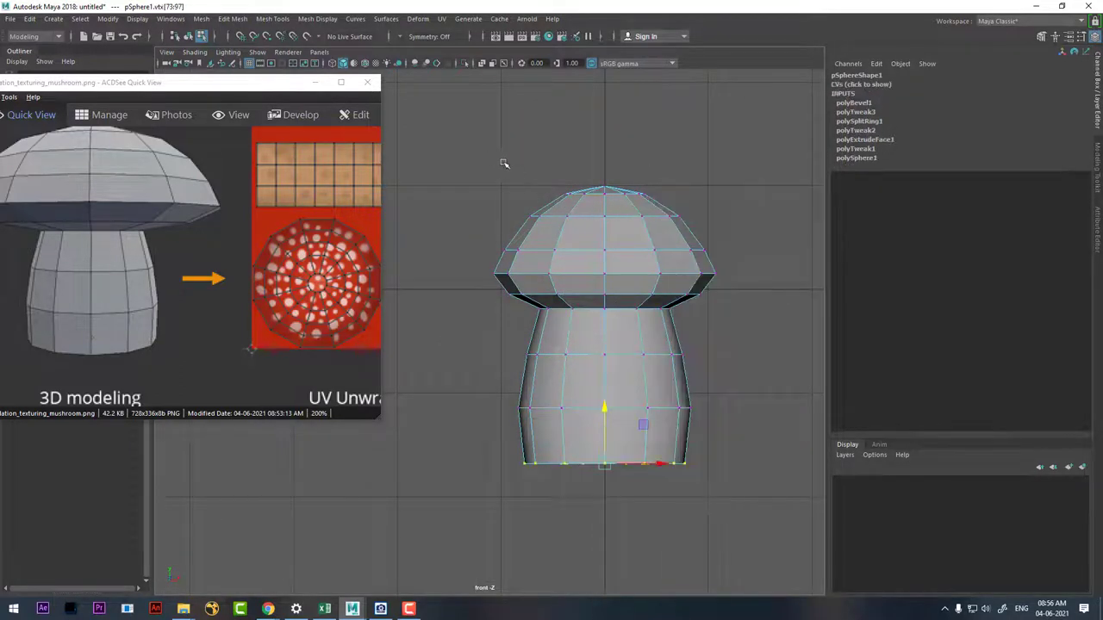
pyautogui.moveTo(464, 173); pyautogui.dragTo(774, 291)
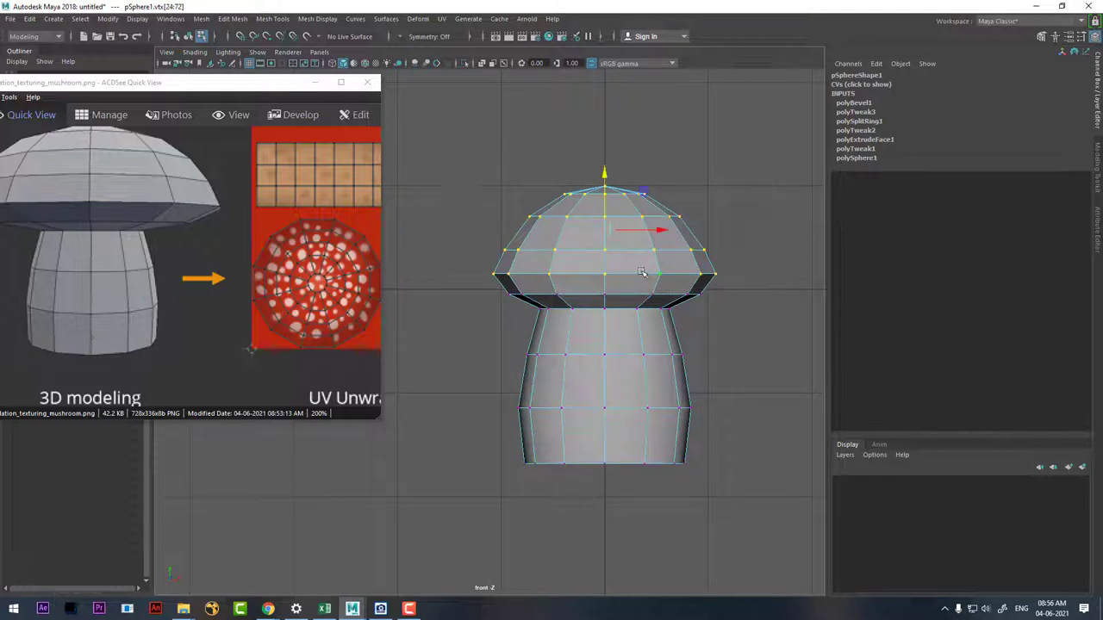
pyautogui.press('r')
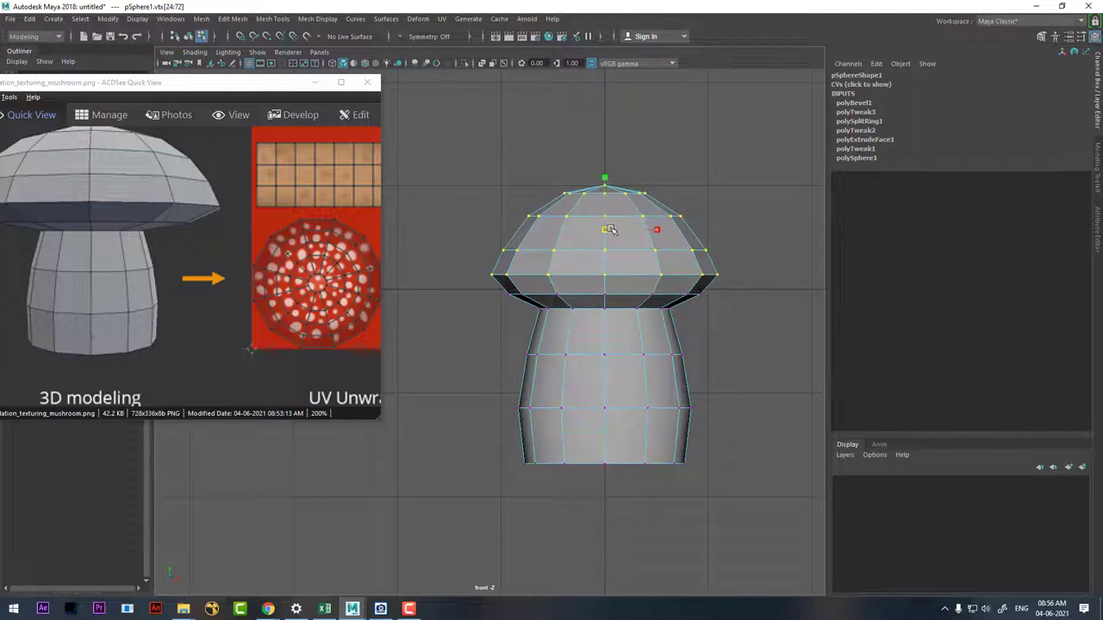
pyautogui.moveTo(605, 229); pyautogui.dragTo(605, 228)
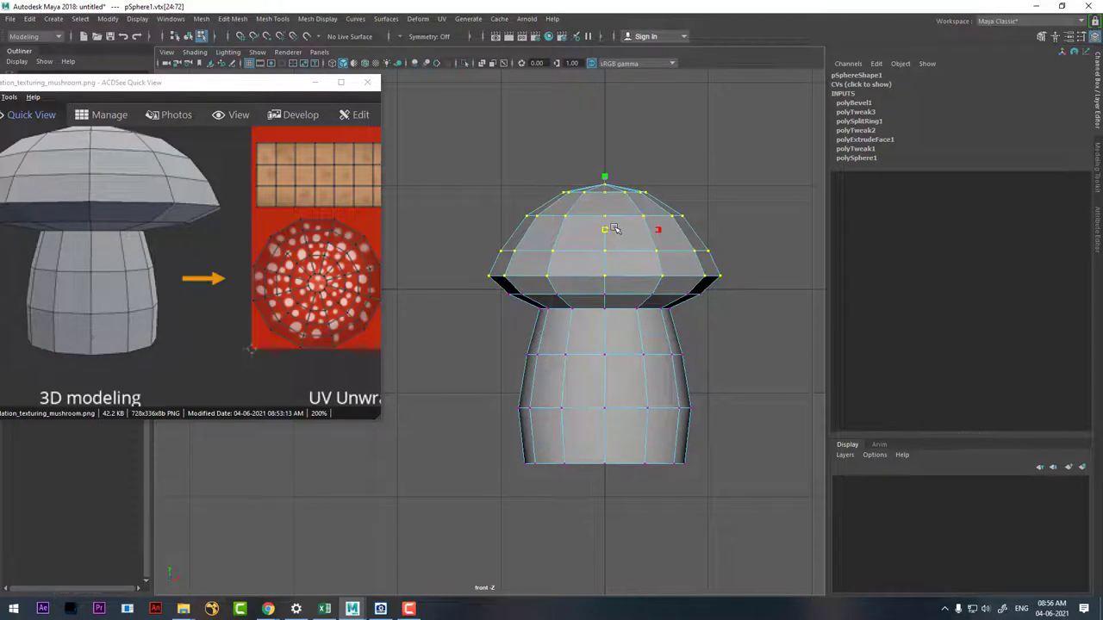
pyautogui.moveTo(711, 293); pyautogui.dragTo(473, 303)
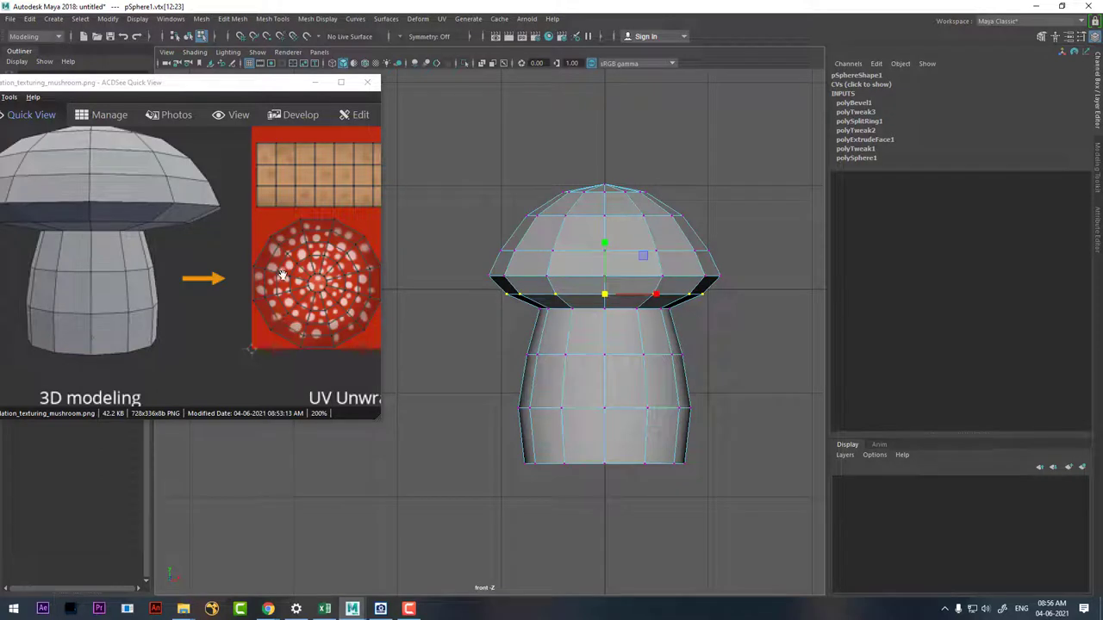
# Step: Move pSphere1 up in Y so the mushroom sits above the grid
pyautogui.click(410, 609)
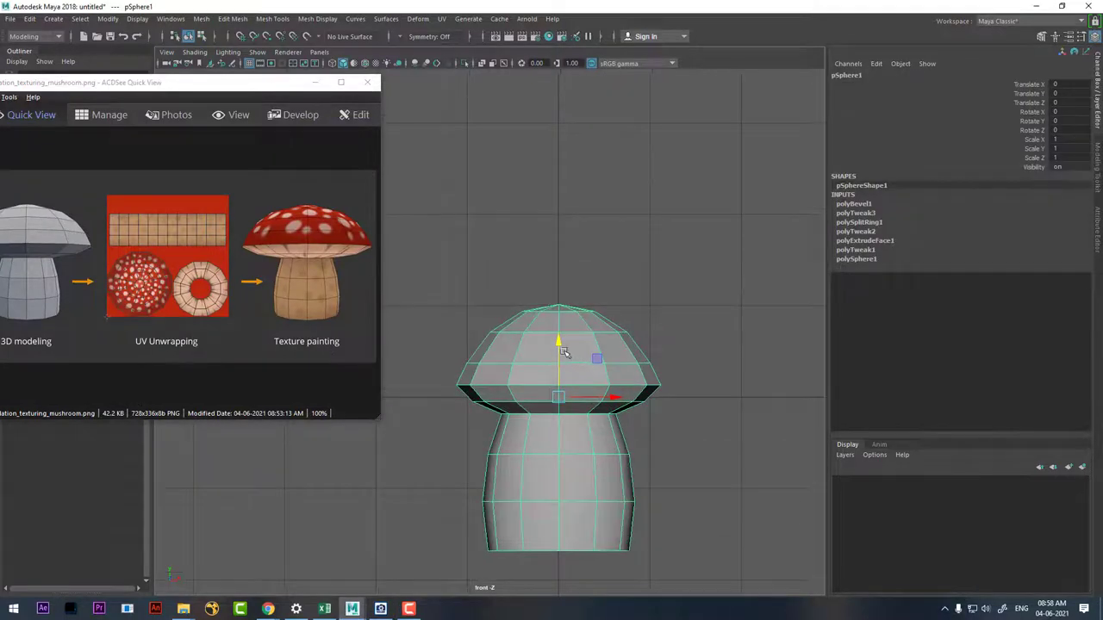
pyautogui.moveTo(602, 362); pyautogui.dragTo(548, 199, button='middle')
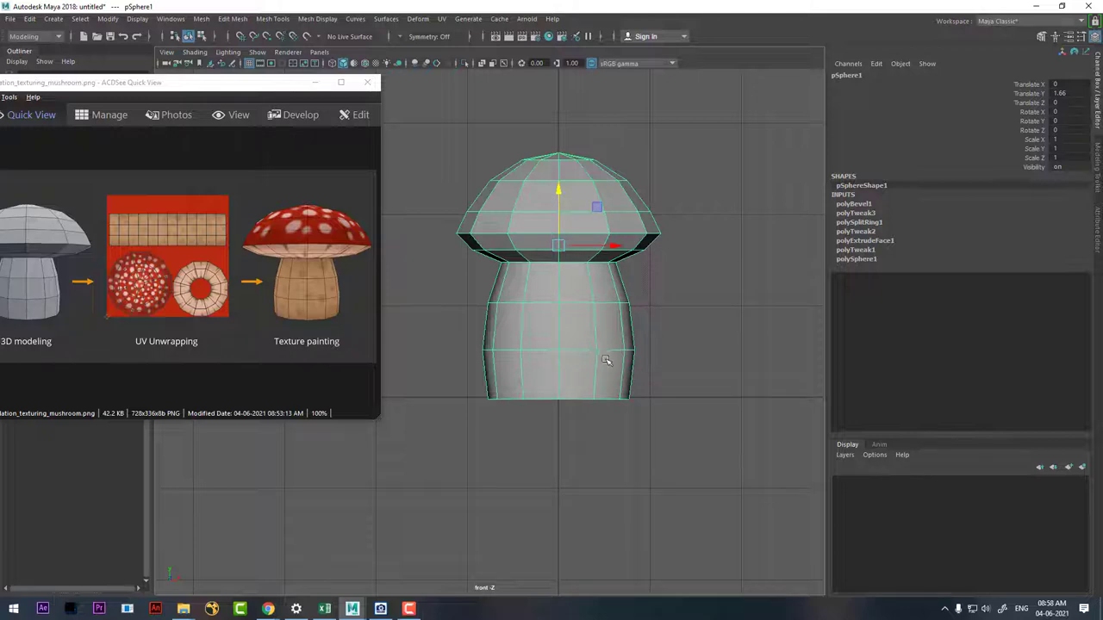
pyautogui.keyDown('alt'); pyautogui.moveTo(604, 364); pyautogui.dragTo(633, 379, button='middle'); pyautogui.keyUp('alt')
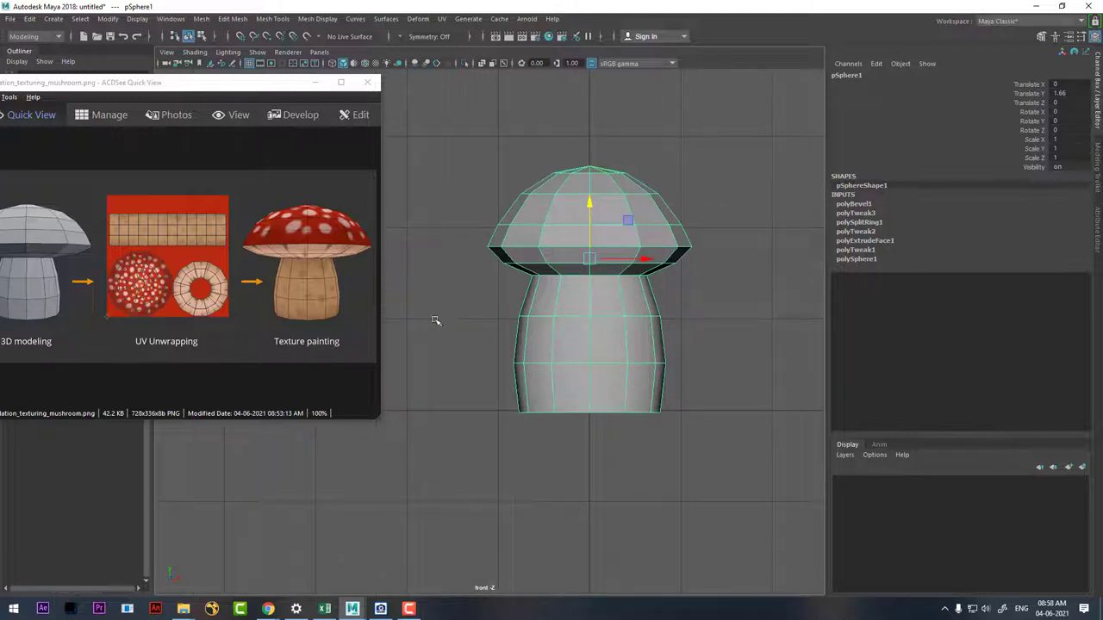
# Step: Scale all the cap vertices up and raise them slightly for a wider, taller cap
pyautogui.moveTo(596, 259); pyautogui.dragTo(567, 195, button='right')
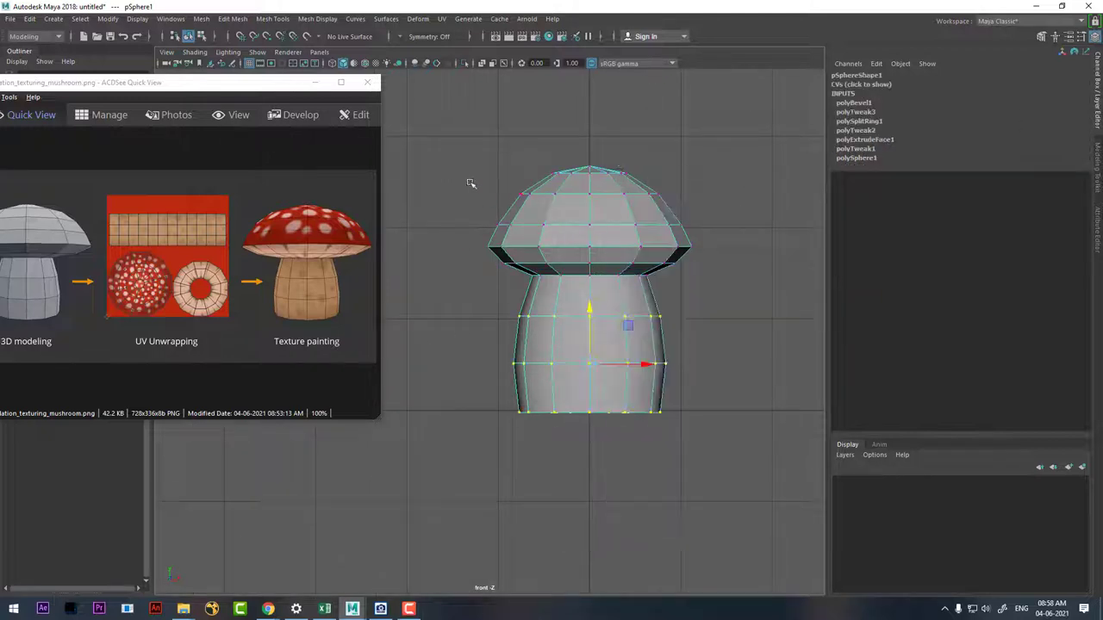
pyautogui.moveTo(424, 136); pyautogui.dragTo(751, 274)
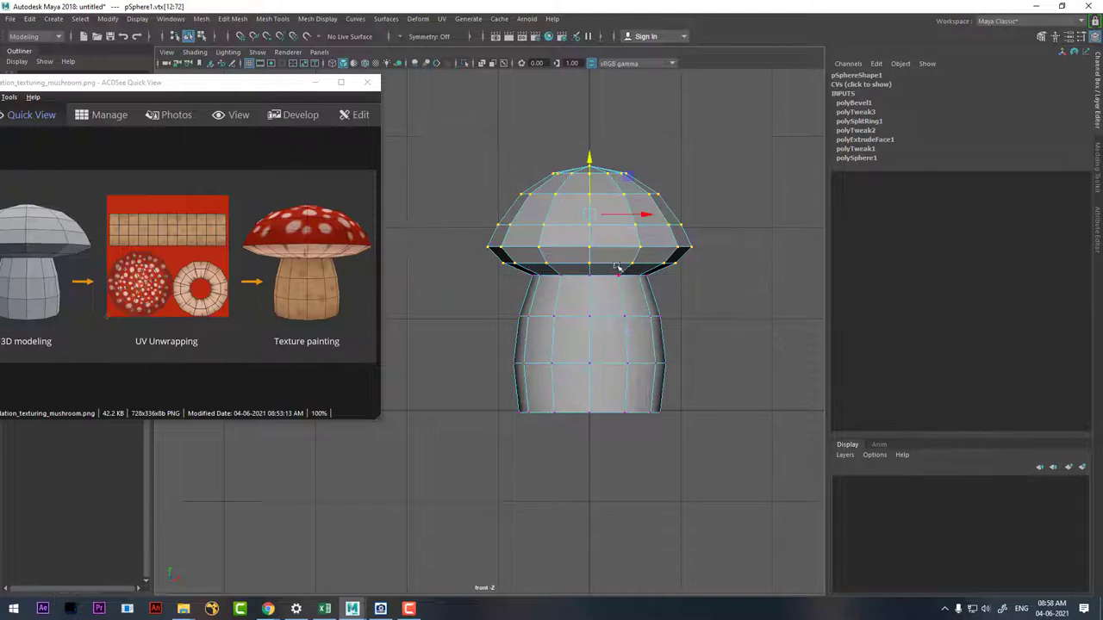
pyautogui.press('r')
pyautogui.moveTo(585, 216); pyautogui.dragTo(616, 211)
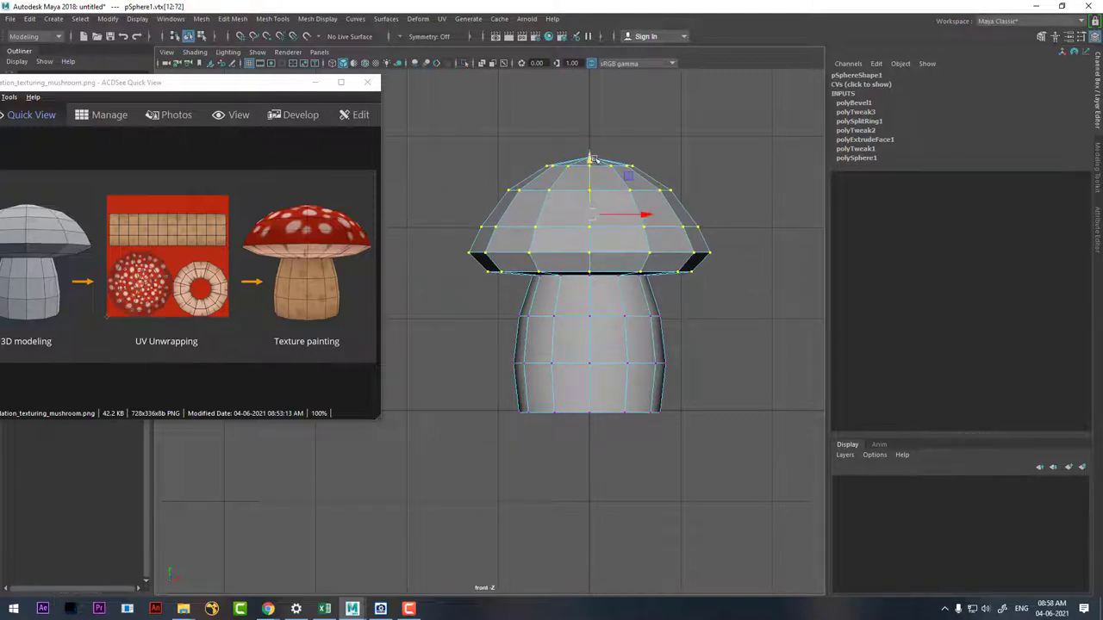
pyautogui.moveTo(593, 160); pyautogui.dragTo(591, 147)
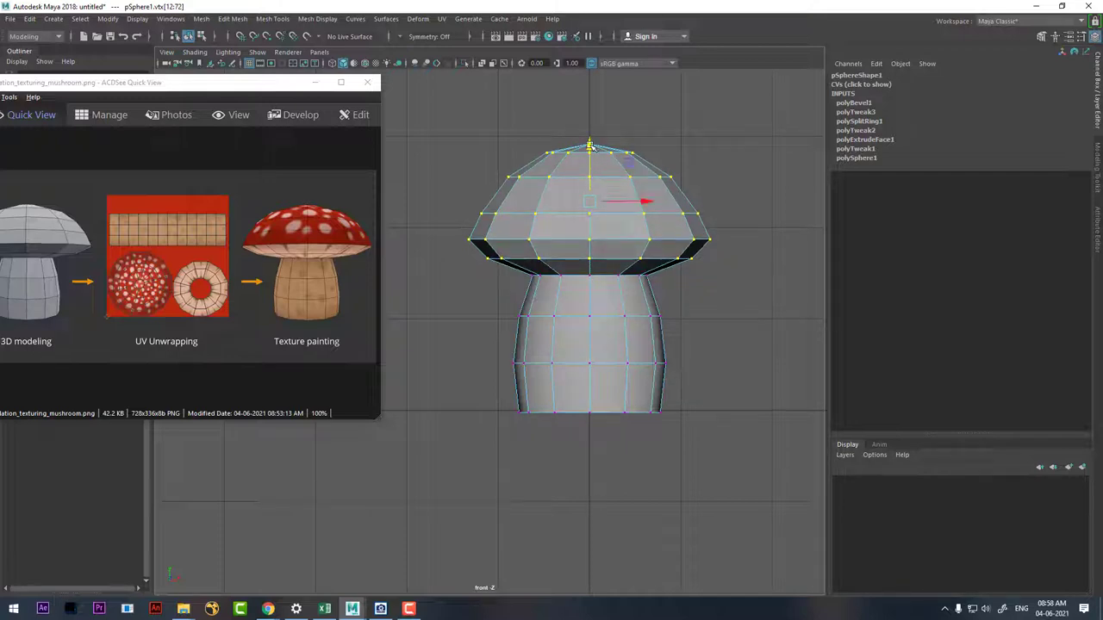
# Step: Return to Object Mode and reselect the whole mushroom
pyautogui.moveTo(529, 219); pyautogui.dragTo(659, 130, button='right')
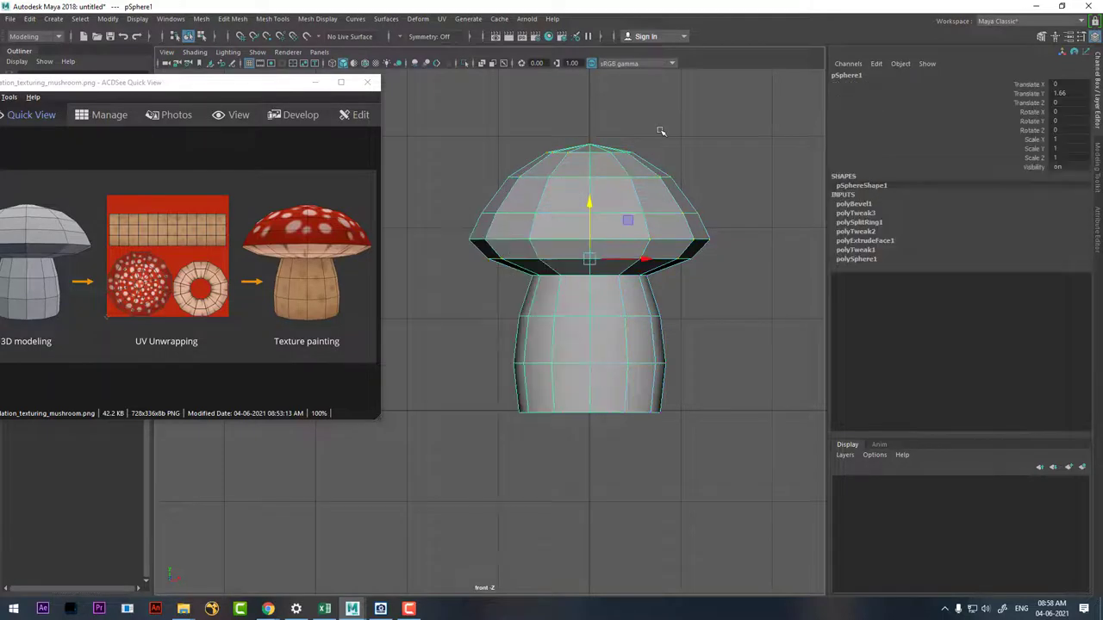
pyautogui.click(660, 130)
pyautogui.click(560, 262)
pyautogui.click(755, 204)
pyautogui.click(596, 263)
# Step: Preview the mushroom with smooth shading (3), then return to the low-res cage display (1)
pyautogui.moveTo(573, 192); pyautogui.dragTo(586, 196, button='right')
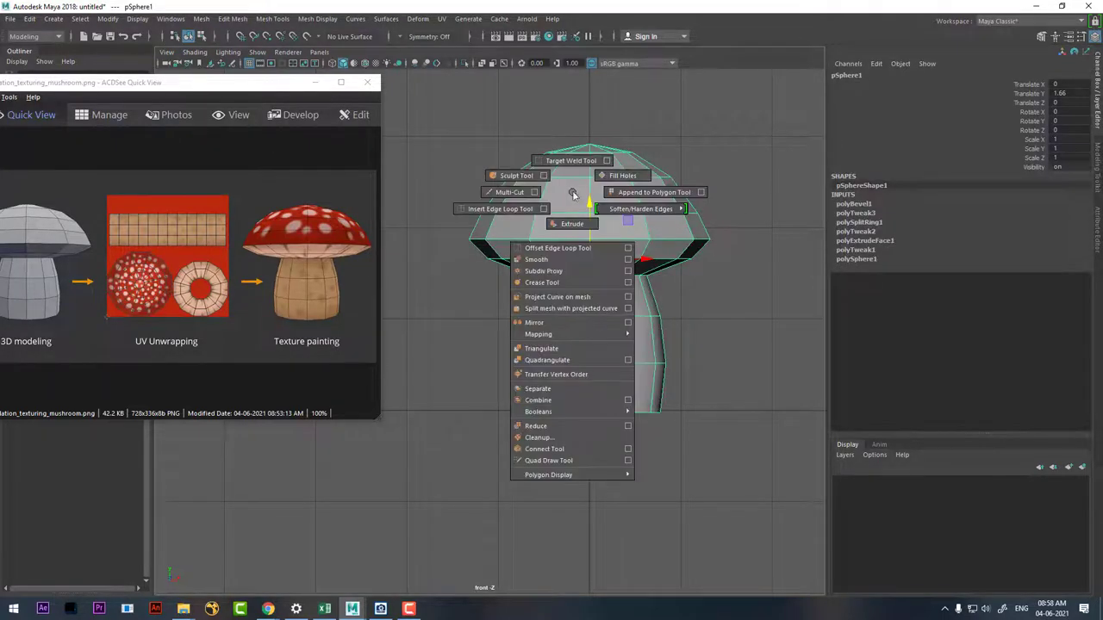
pyautogui.click(717, 157)
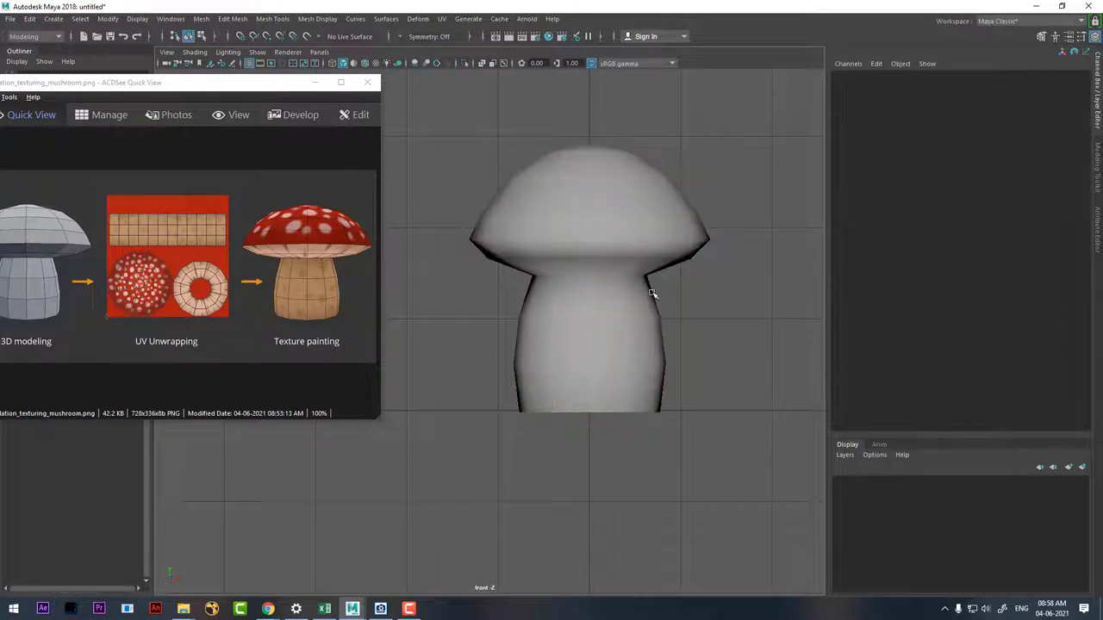
pyautogui.scroll(-5, 675, 325)
pyautogui.keyDown('alt'); pyautogui.moveTo(675, 325); pyautogui.dragTo(577, 334); pyautogui.keyUp('alt')
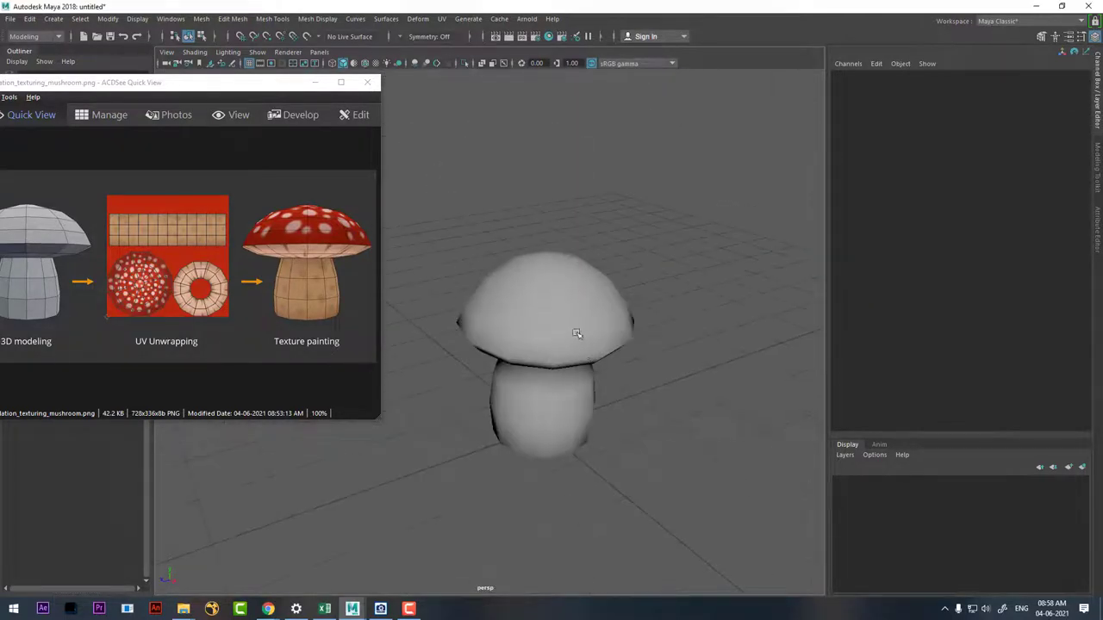
pyautogui.click(576, 334)
pyautogui.press('1')
pyautogui.click(581, 106)
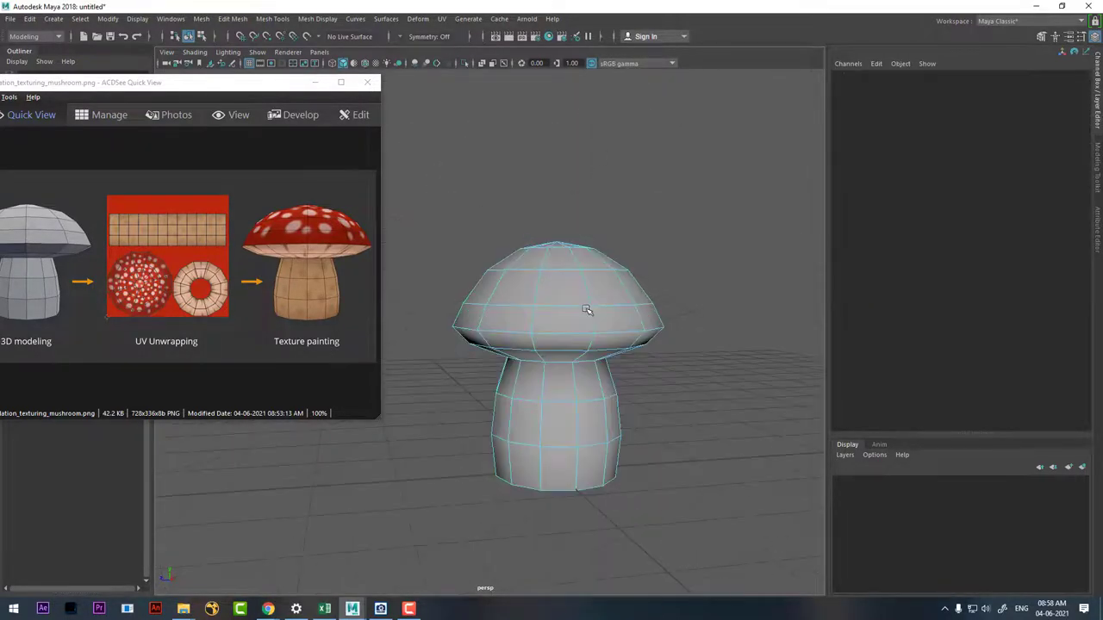
pyautogui.scroll(2, 586, 310)
# Step: Apply Soften Edge to the cap's horizontal edge loops
pyautogui.doubleClick(588, 334)
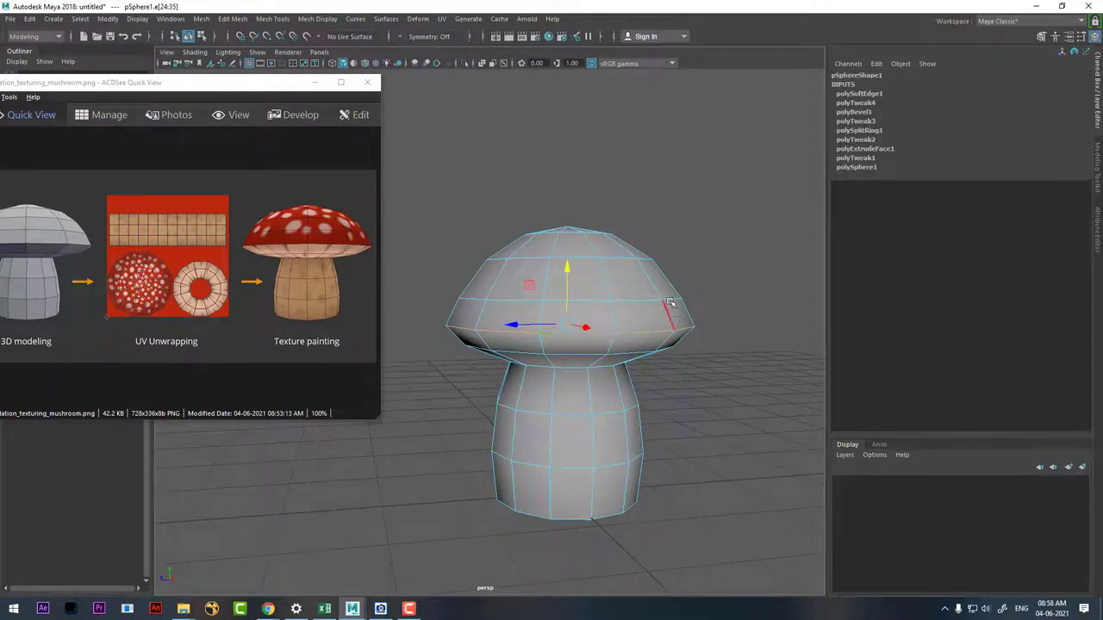
pyautogui.keyDown('shift'); pyautogui.moveTo(689, 223); pyautogui.dragTo(771, 227, button='right'); pyautogui.keyUp('shift')
pyautogui.keyDown('alt'); pyautogui.moveTo(668, 332); pyautogui.dragTo(616, 250); pyautogui.keyUp('alt')
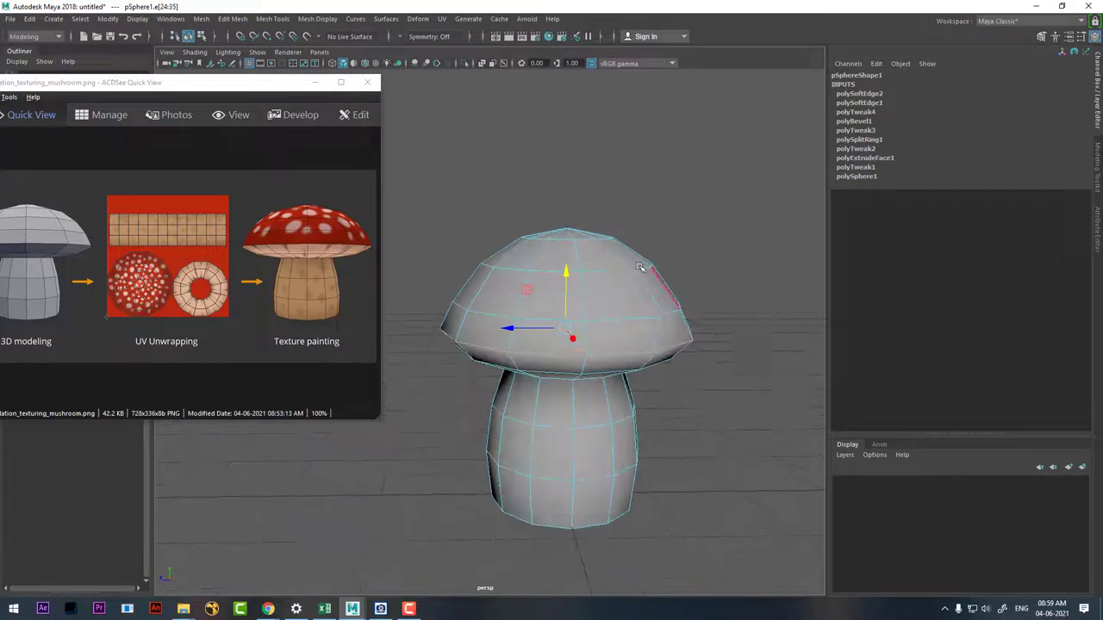
pyautogui.moveTo(617, 250); pyautogui.dragTo(695, 212, button='right')
pyautogui.click(696, 213)
pyautogui.keyDown('alt'); pyautogui.moveTo(668, 328); pyautogui.dragTo(654, 306); pyautogui.keyUp('alt')
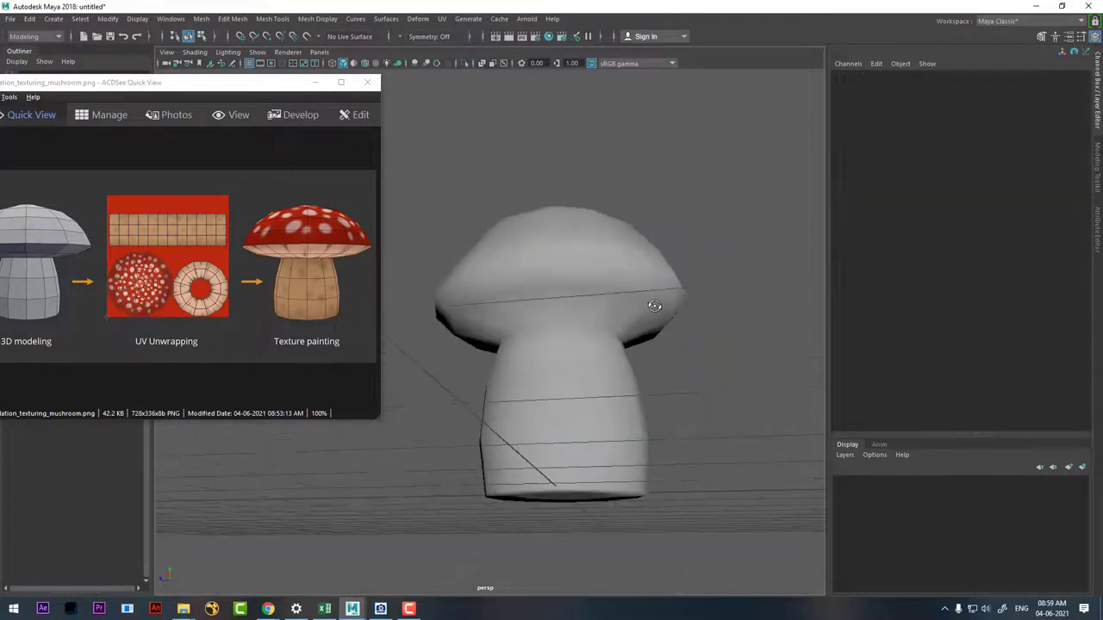
pyautogui.click(608, 314)
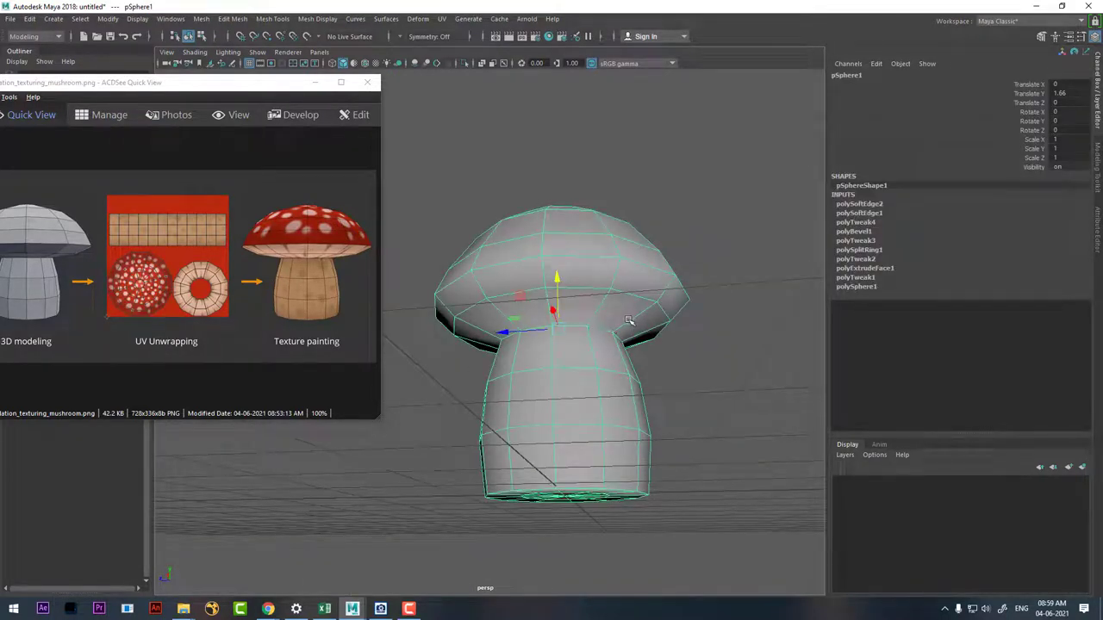
# Step: Apply Harden Edge to the edge ring beneath the cap and inspect it from several angles
pyautogui.moveTo(601, 338); pyautogui.dragTo(594, 247, button='right')
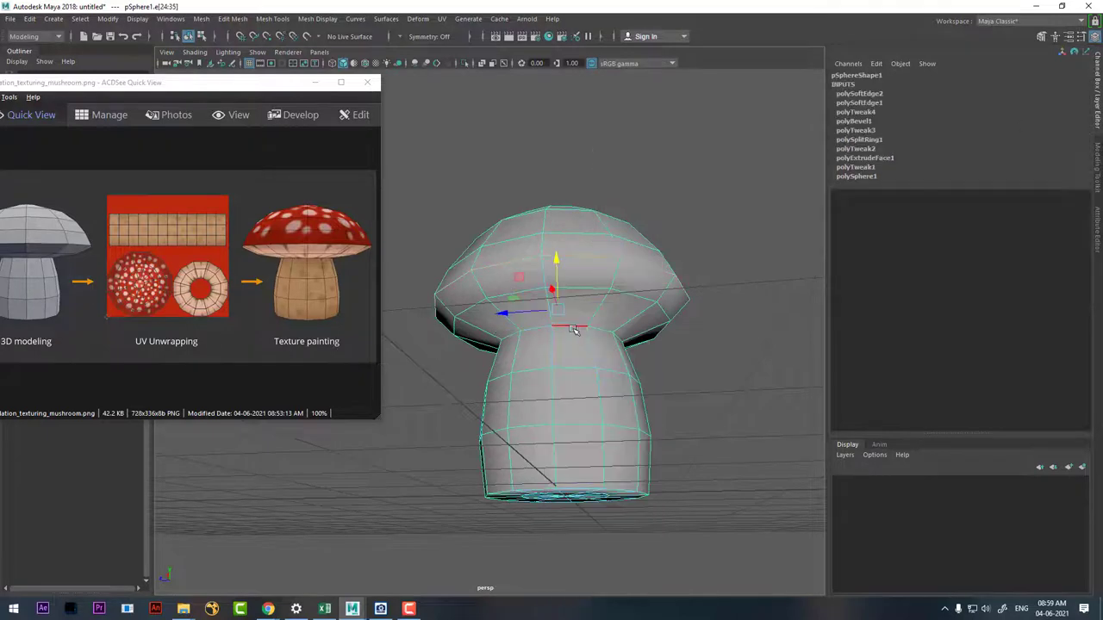
pyautogui.keyDown('shift'); pyautogui.moveTo(648, 331); pyautogui.dragTo(667, 321, button='right'); pyautogui.keyUp('shift')
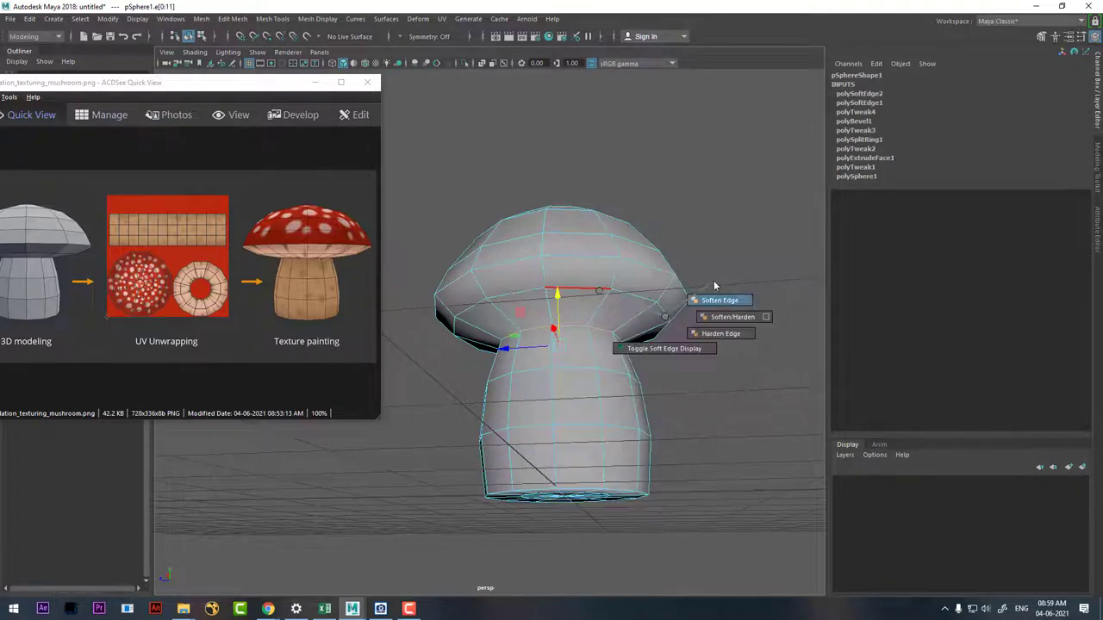
pyautogui.keyDown('shift'); pyautogui.moveTo(714, 281); pyautogui.dragTo(720, 333, button='right'); pyautogui.keyUp('shift')
pyautogui.moveTo(598, 381)
pyautogui.keyDown('alt'); pyautogui.mouseDown()
pyautogui.moveTo(581, 403)
pyautogui.moveTo(603, 201)
pyautogui.mouseUp(); pyautogui.keyUp('alt')
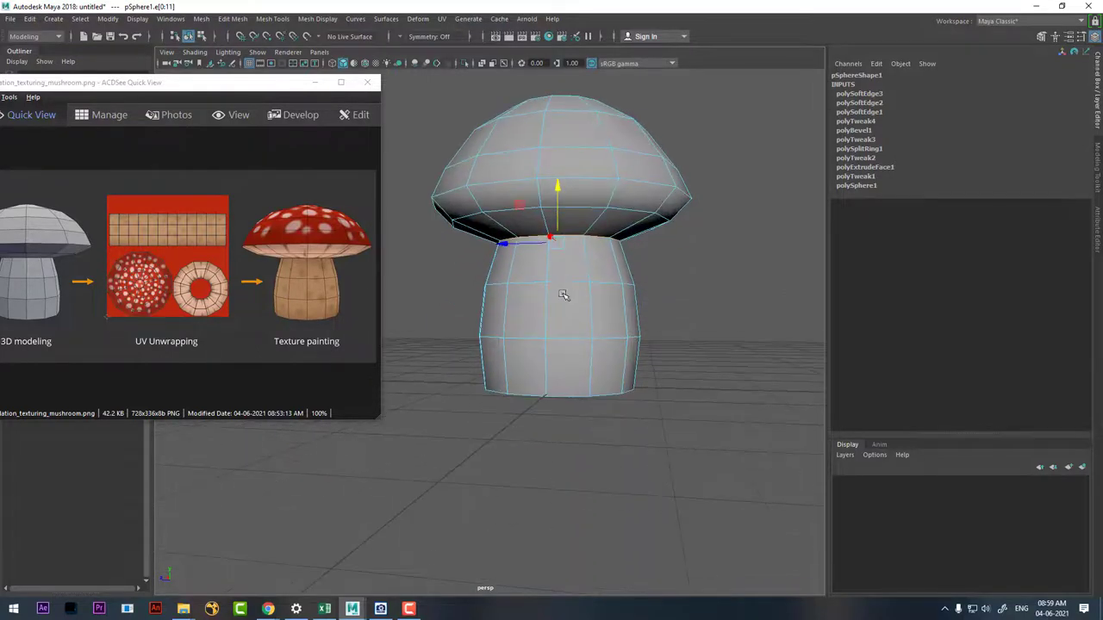
pyautogui.keyDown('alt'); pyautogui.moveTo(606, 277); pyautogui.dragTo(659, 269); pyautogui.keyUp('alt')
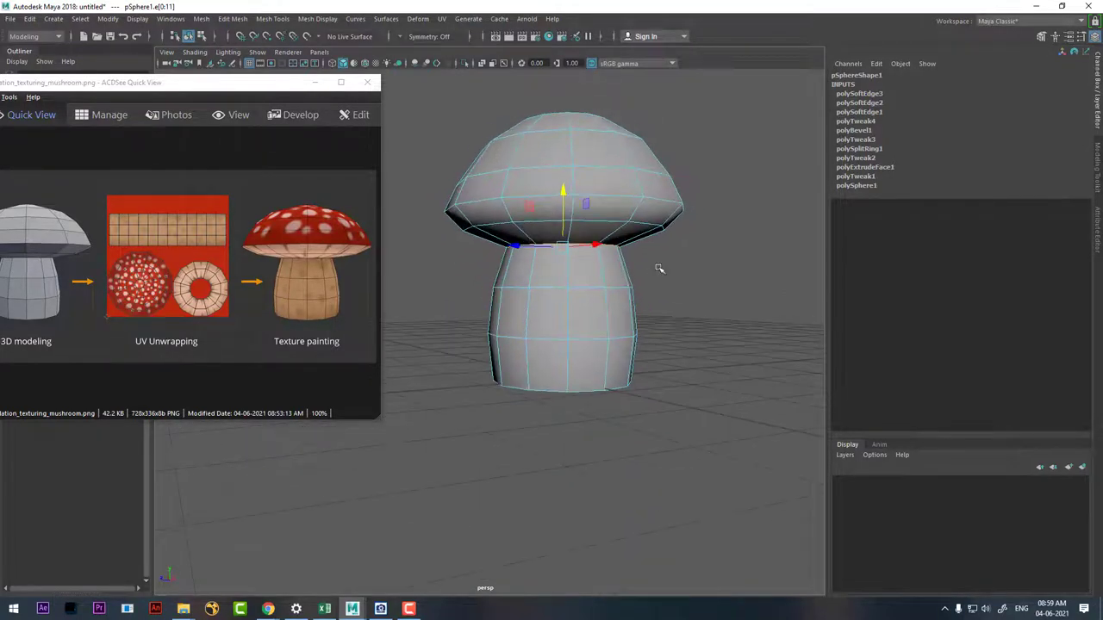
pyautogui.keyDown('alt'); pyautogui.moveTo(642, 203); pyautogui.dragTo(638, 226); pyautogui.keyUp('alt')
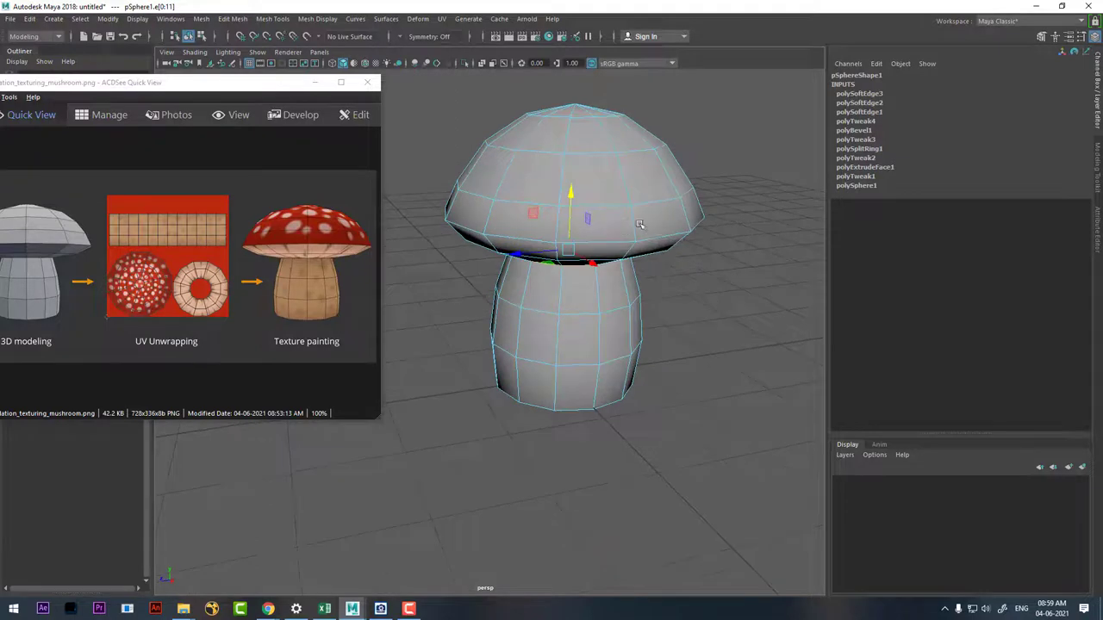
pyautogui.moveTo(627, 171); pyautogui.dragTo(699, 129, button='right')
pyautogui.keyDown('alt'); pyautogui.moveTo(699, 128); pyautogui.dragTo(556, 361); pyautogui.keyUp('alt')
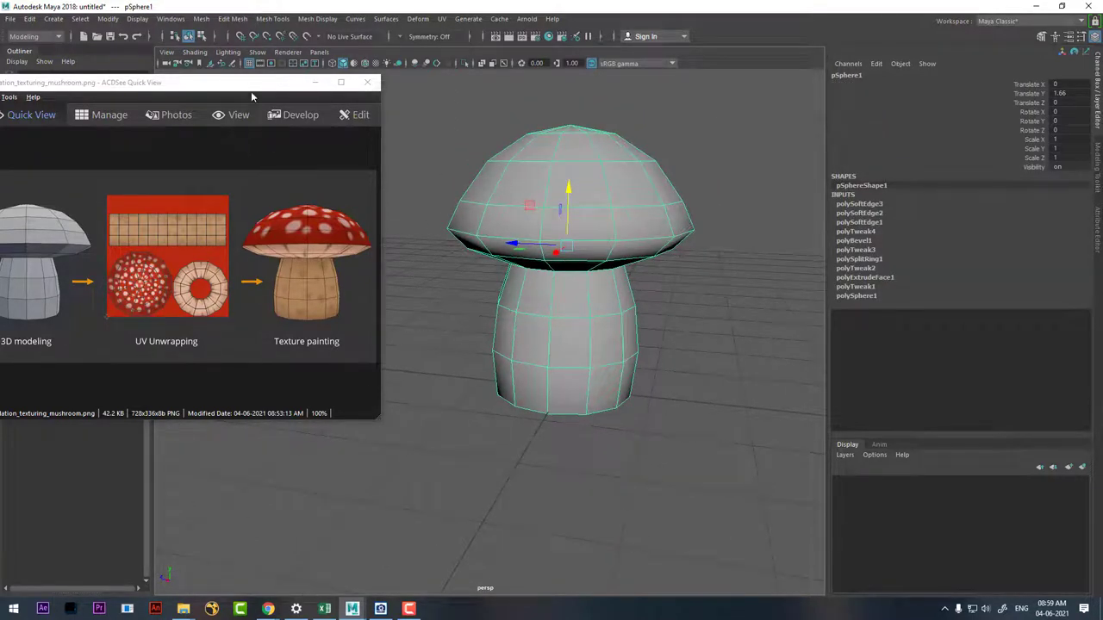
pyautogui.moveTo(251, 96); pyautogui.dragTo(78, 215)
# Step: Switch to the UV Editing workspace and frame the mushroom
pyautogui.press('f')
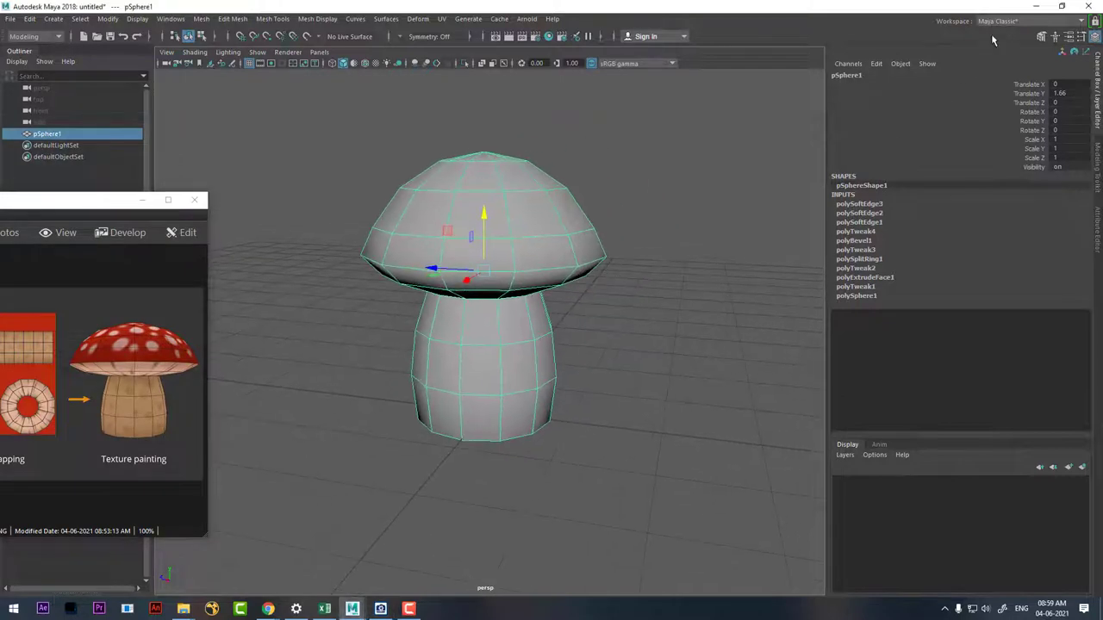
pyautogui.click(1000, 20)
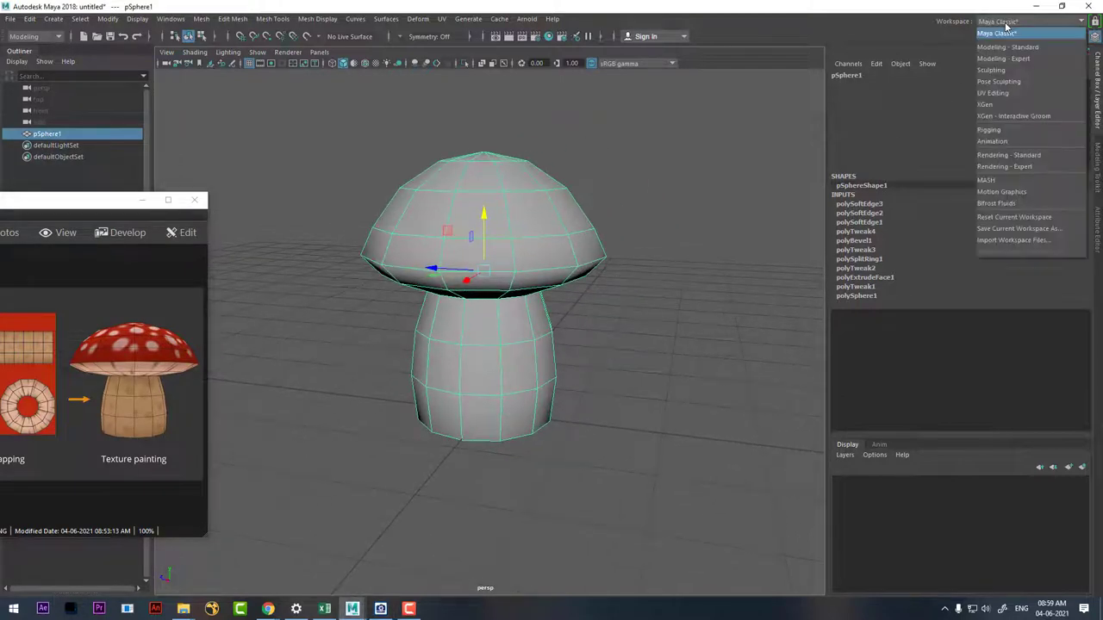
pyautogui.click(1011, 93)
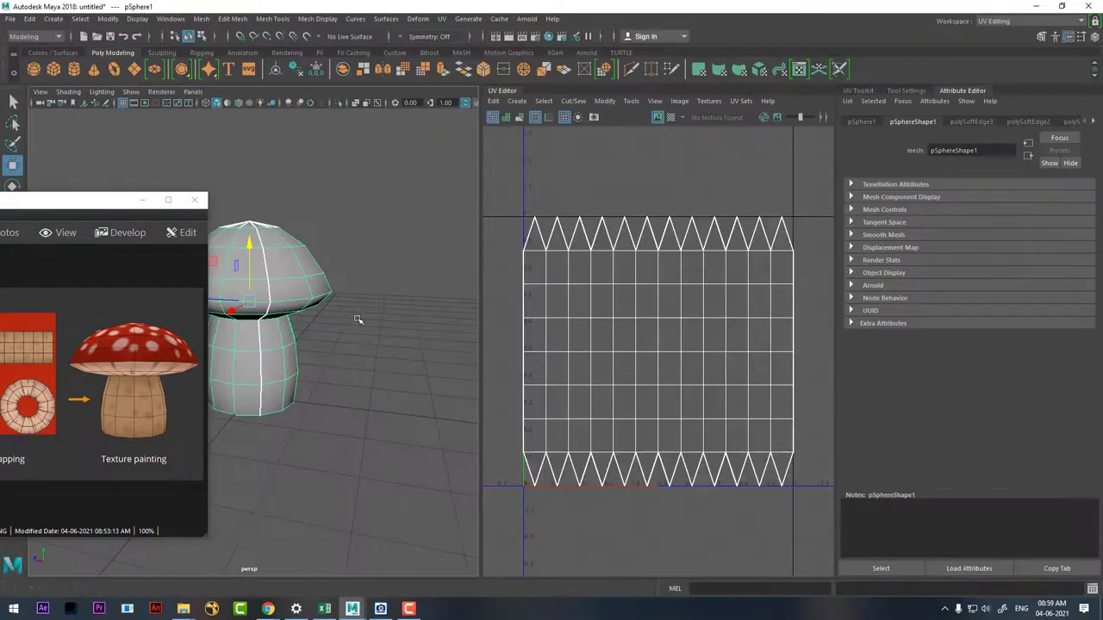
pyautogui.press('f')
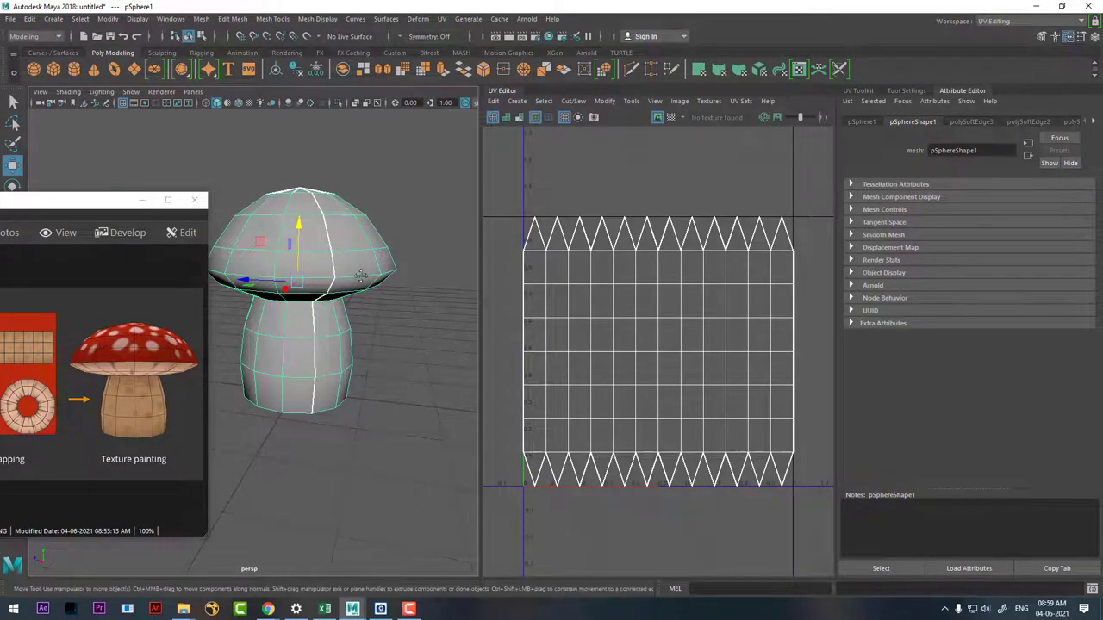
# Step: In the front view, marquee-select the stem faces in Face mode
pyautogui.keyDown('alt'); pyautogui.moveTo(361, 275); pyautogui.dragTo(369, 297); pyautogui.keyUp('alt')
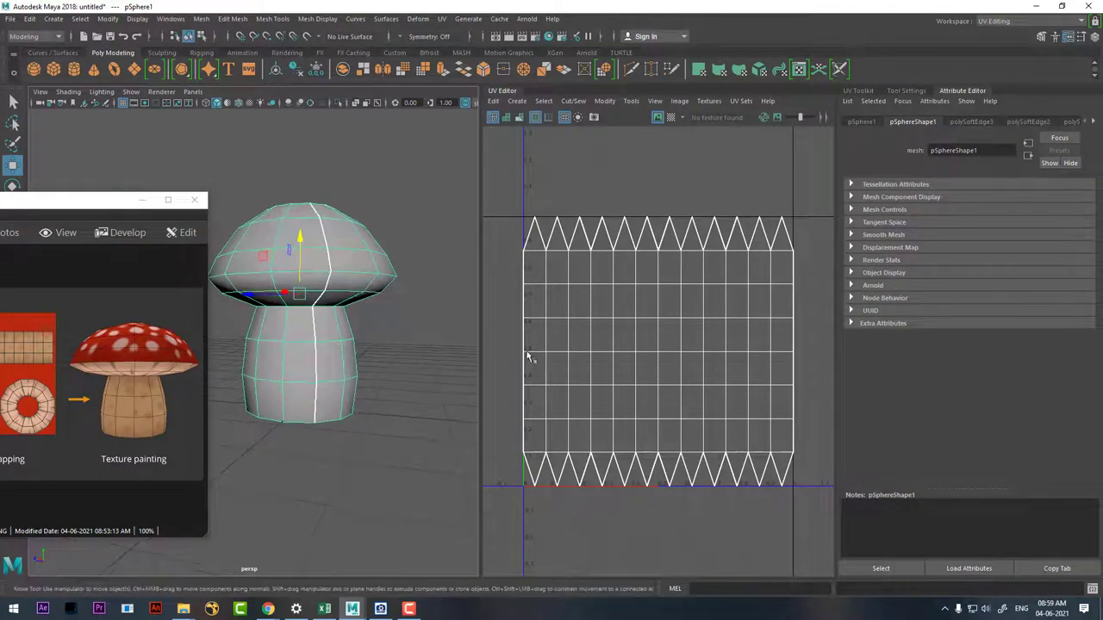
pyautogui.moveTo(345, 258); pyautogui.dragTo(373, 313)
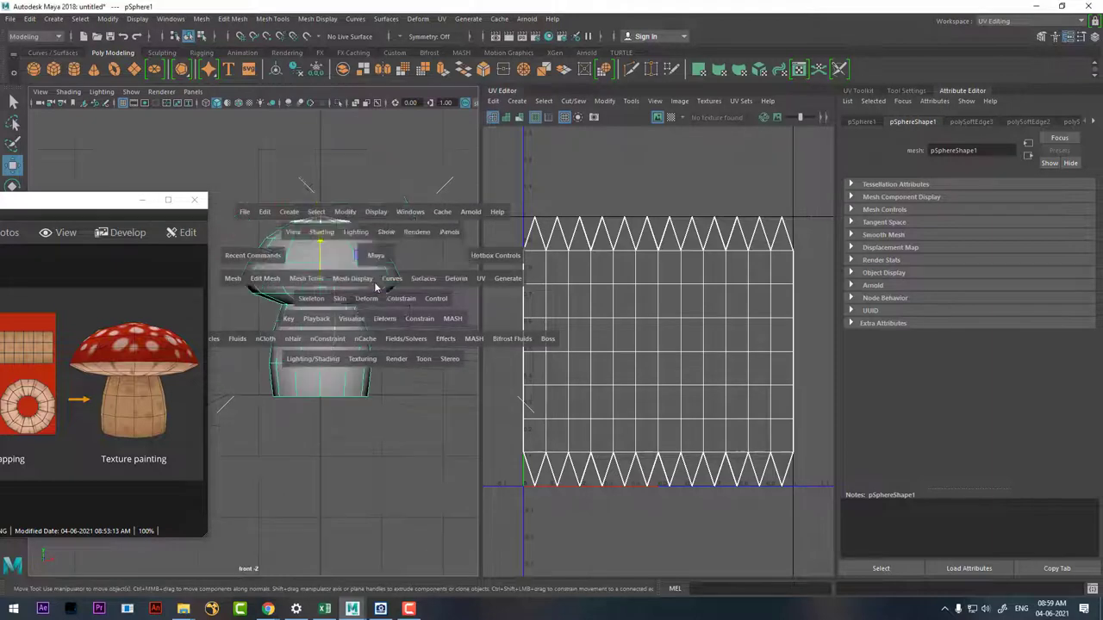
pyautogui.moveTo(366, 198); pyautogui.dragTo(381, 214, button='right')
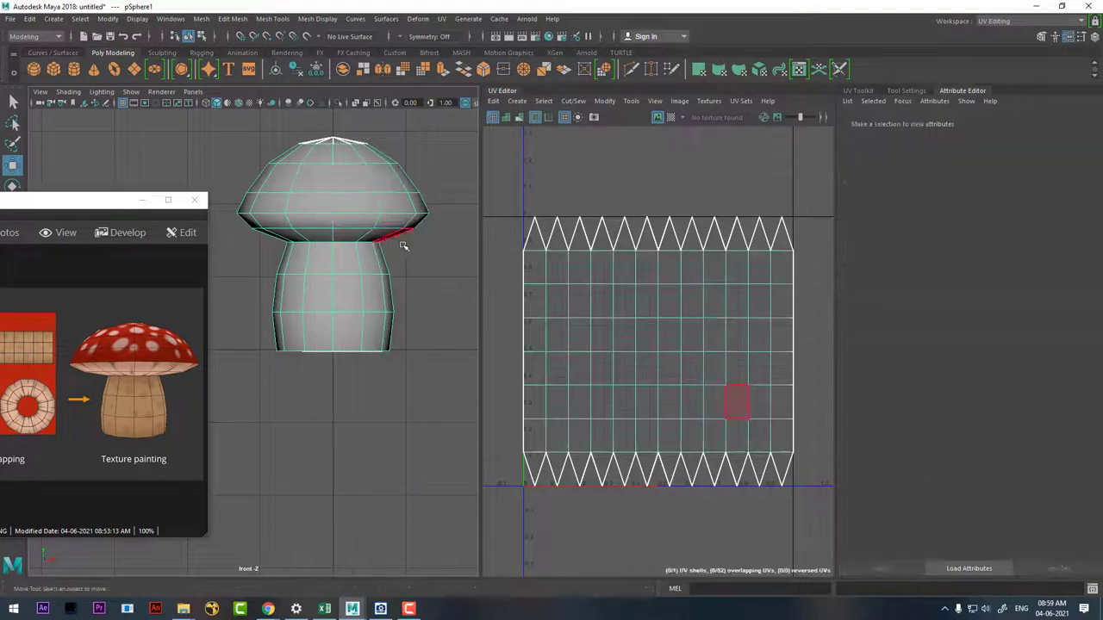
pyautogui.moveTo(422, 267); pyautogui.dragTo(264, 327)
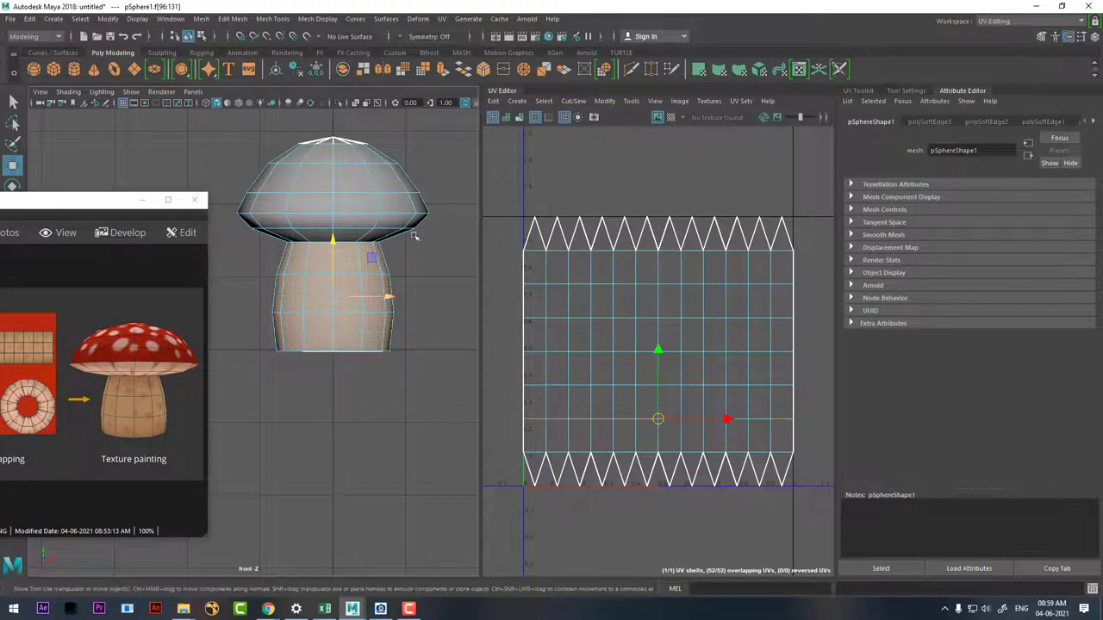
# Step: Apply a cylindrical UV projection to the stem faces
pyautogui.click(444, 22)
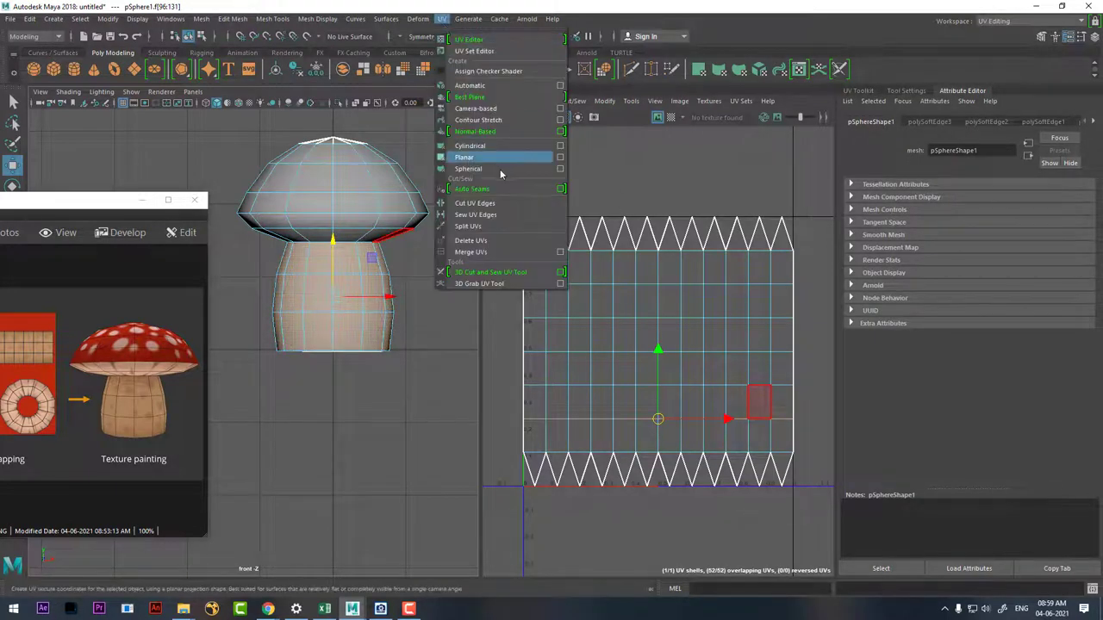
pyautogui.click(560, 146)
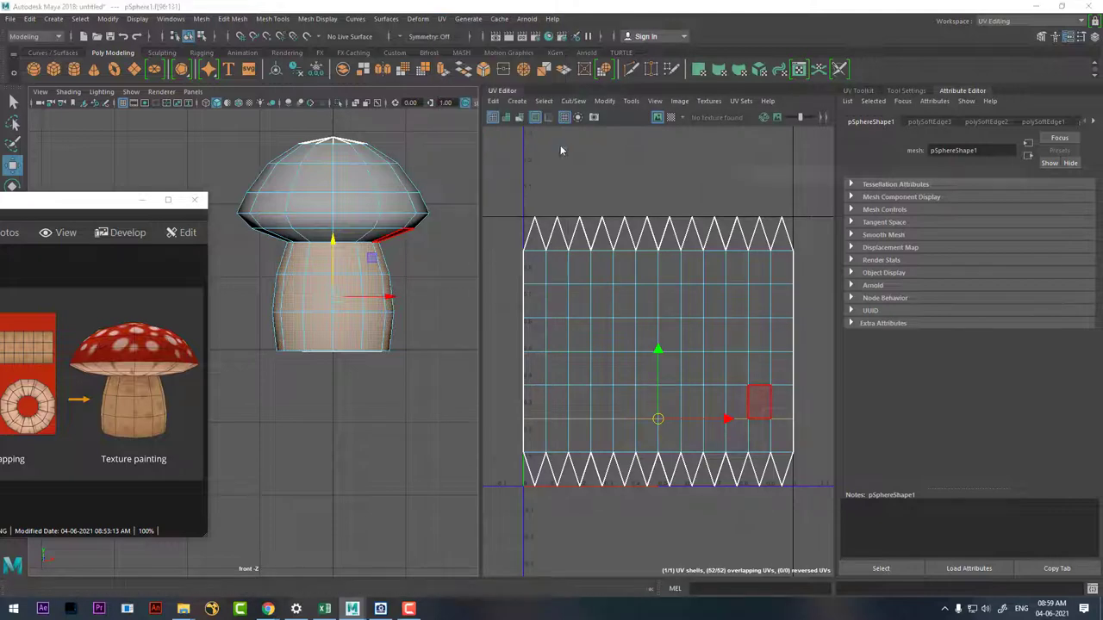
pyautogui.click(891, 370)
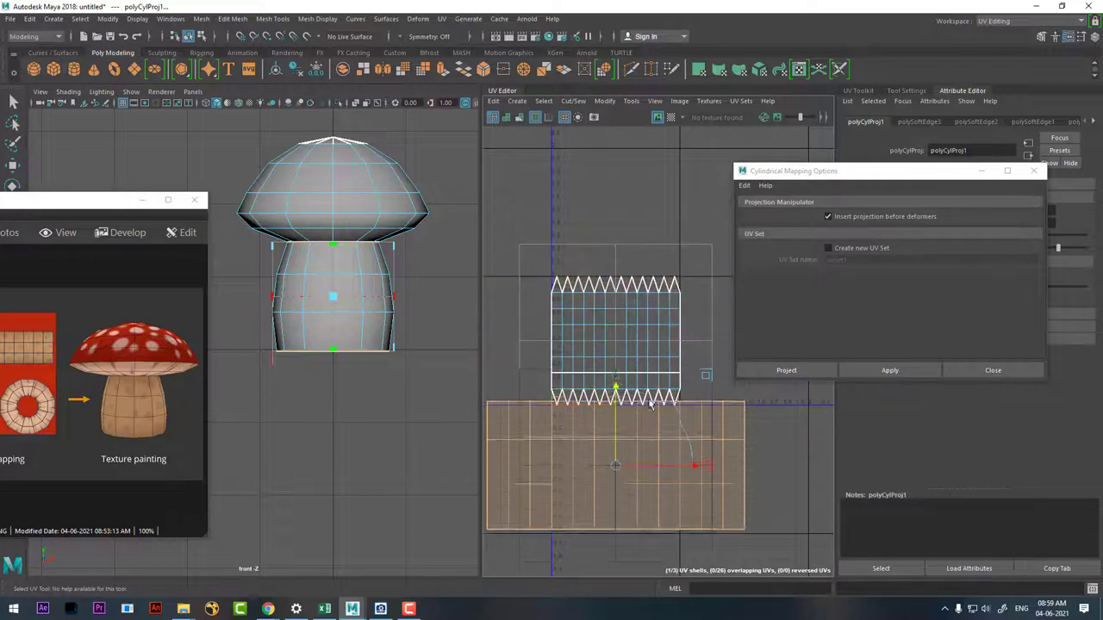
pyautogui.moveTo(615, 270); pyautogui.dragTo(642, 420)
pyautogui.scroll(2, 371, 259)
# Step: Inspect the stem projection in perspective, dismiss the manipulator, and reposition the reference image window
pyautogui.press('space')
pyautogui.click(389, 280)
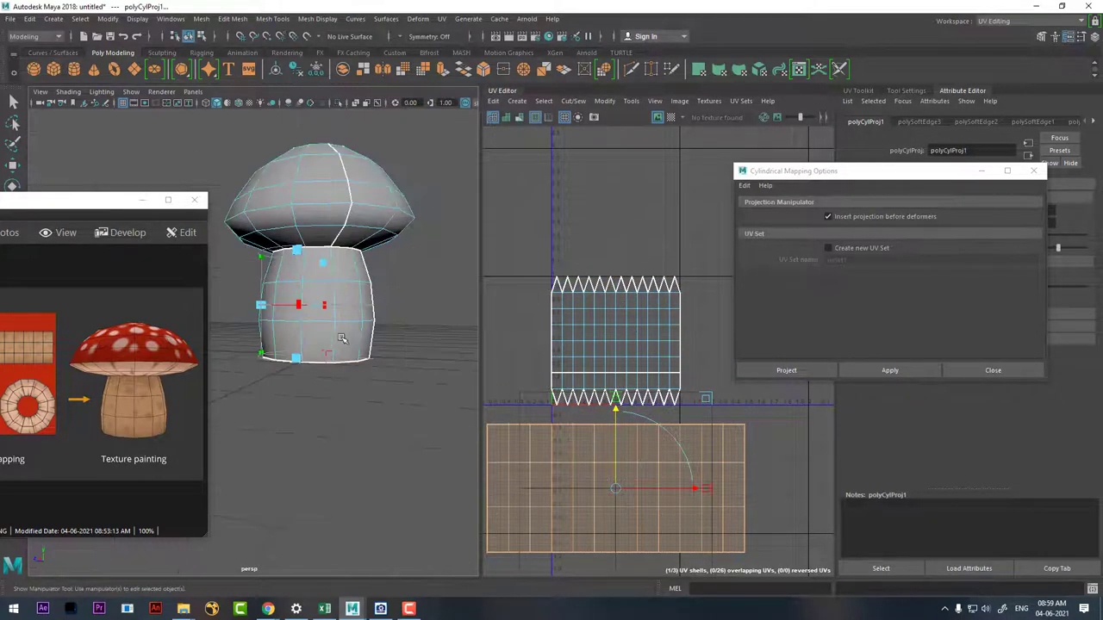
pyautogui.moveTo(390, 280)
pyautogui.keyDown('alt'); pyautogui.mouseDown()
pyautogui.moveTo(373, 228)
pyautogui.moveTo(379, 259)
pyautogui.mouseUp(); pyautogui.keyUp('alt')
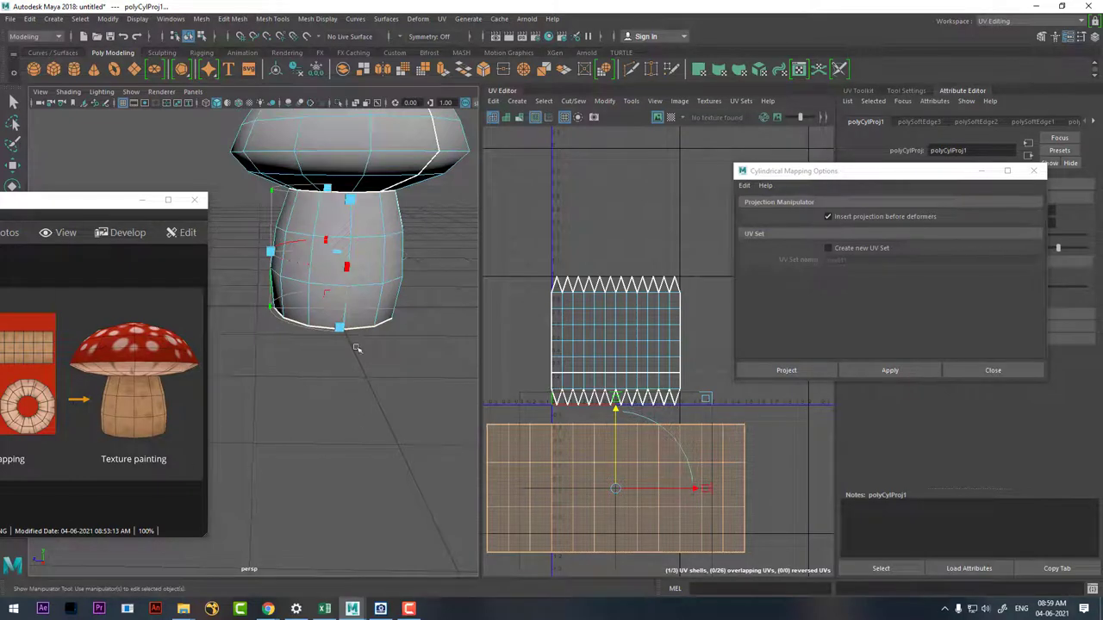
pyautogui.press('q')
pyautogui.click(378, 239)
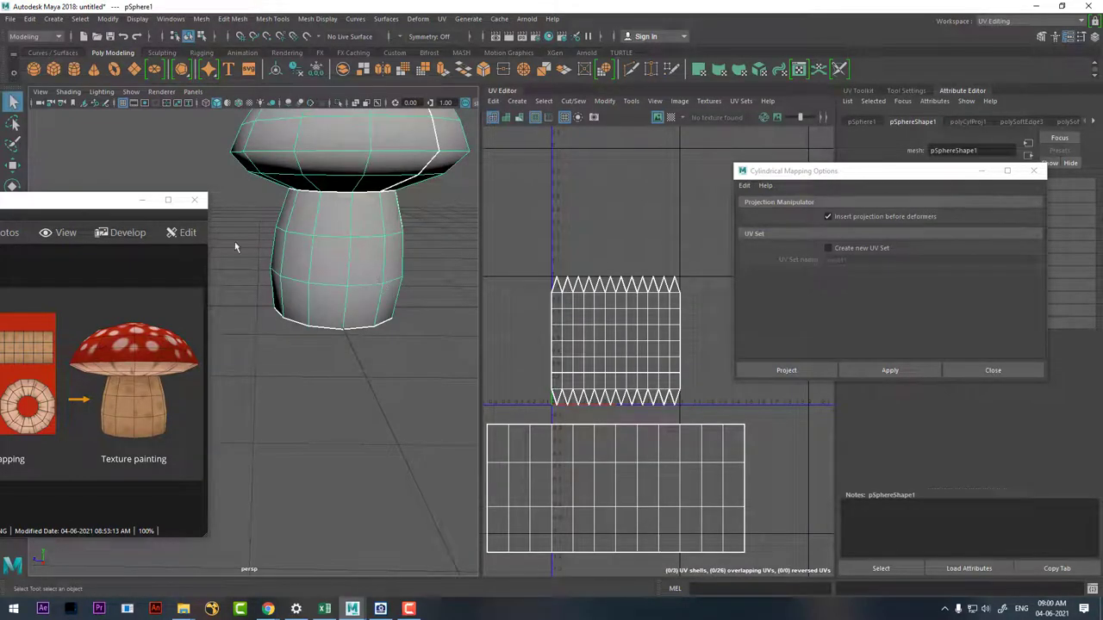
pyautogui.moveTo(88, 208); pyautogui.dragTo(161, 150)
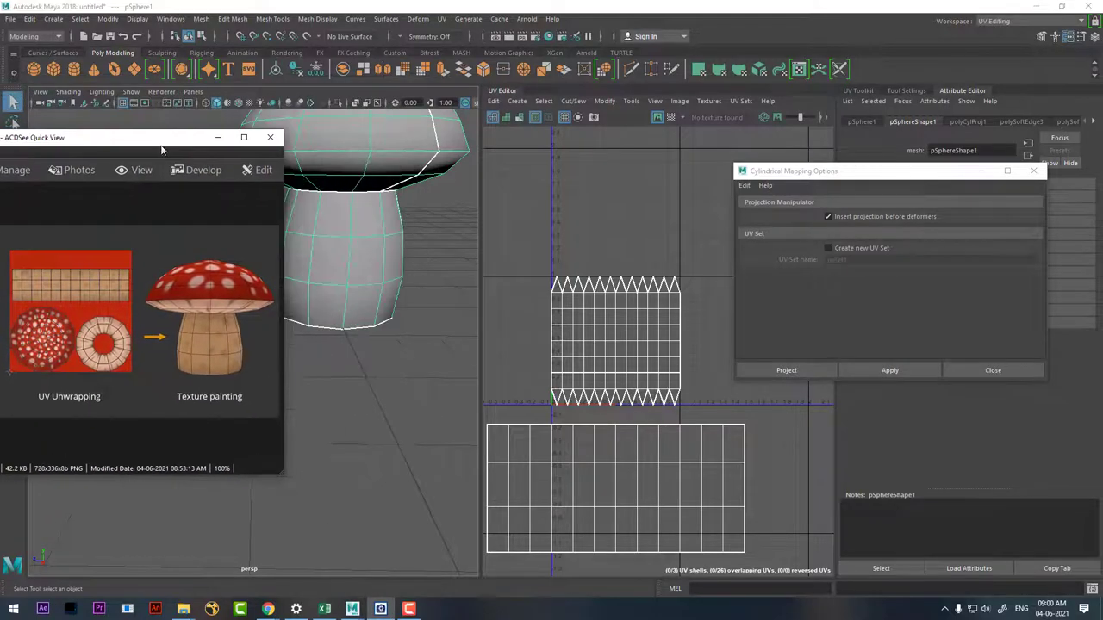
# Step: From underneath, select the faces closing the stem's bottom and delete them
pyautogui.keyDown('alt'); pyautogui.moveTo(387, 347); pyautogui.dragTo(362, 285); pyautogui.keyUp('alt')
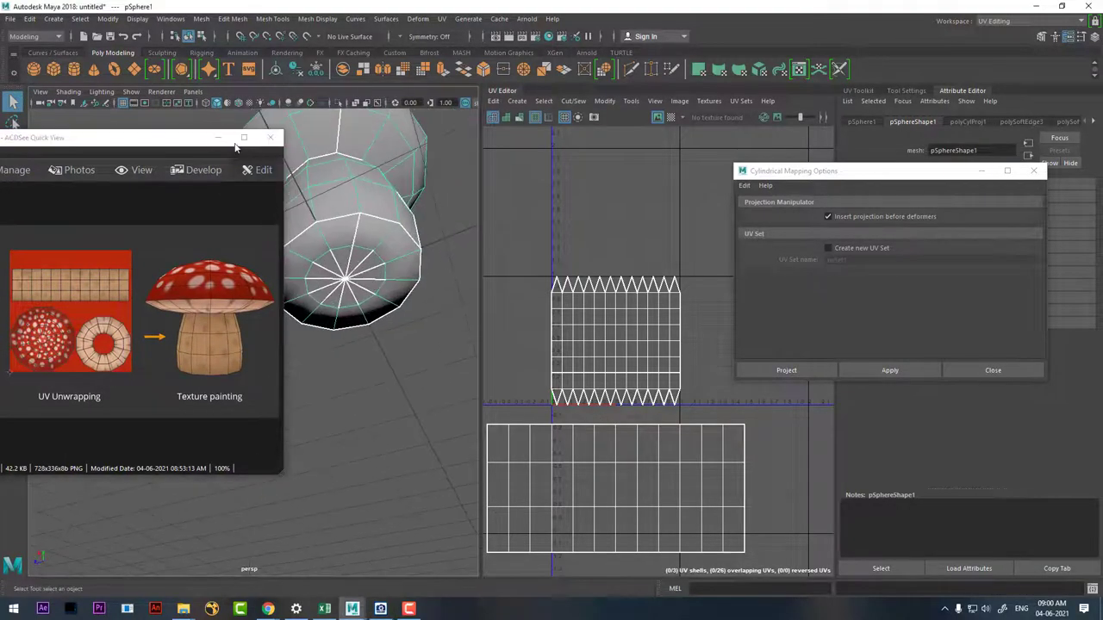
pyautogui.rightClick(352, 222)
pyautogui.click(296, 222)
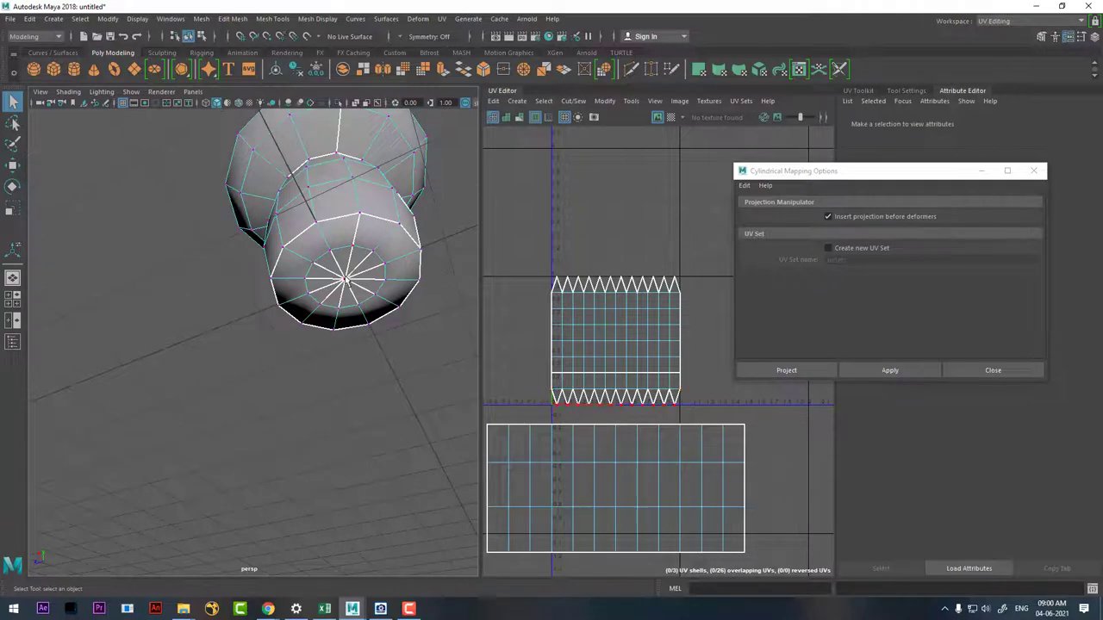
pyautogui.click(352, 244)
pyautogui.keyDown('ctrl'); pyautogui.rightClick(358, 254); pyautogui.keyUp('ctrl')
pyautogui.click(373, 337)
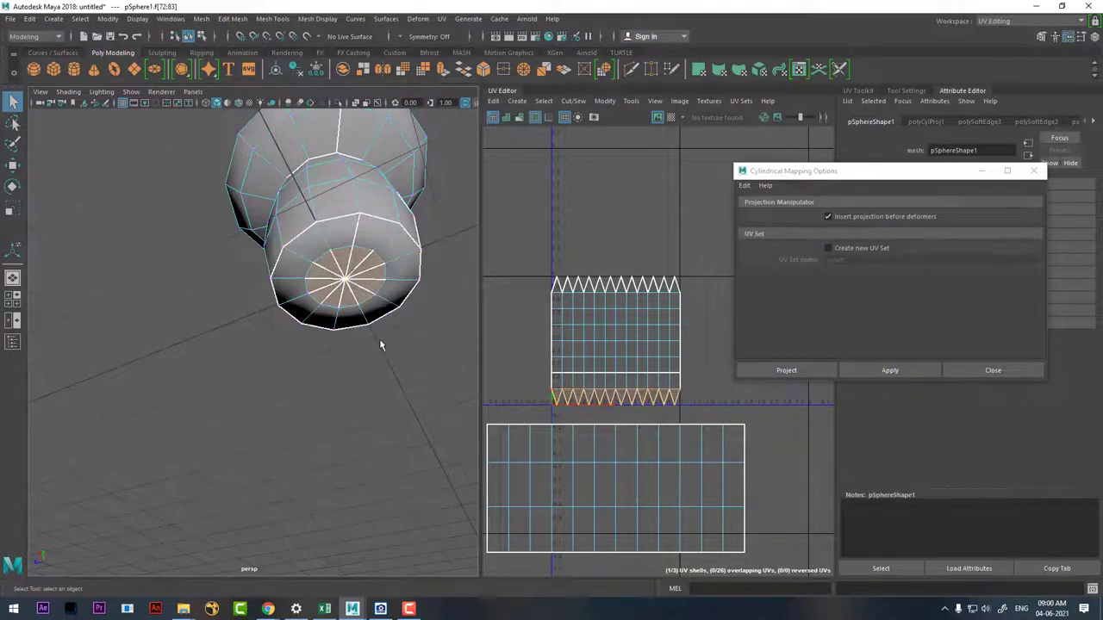
pyautogui.press('Delete')
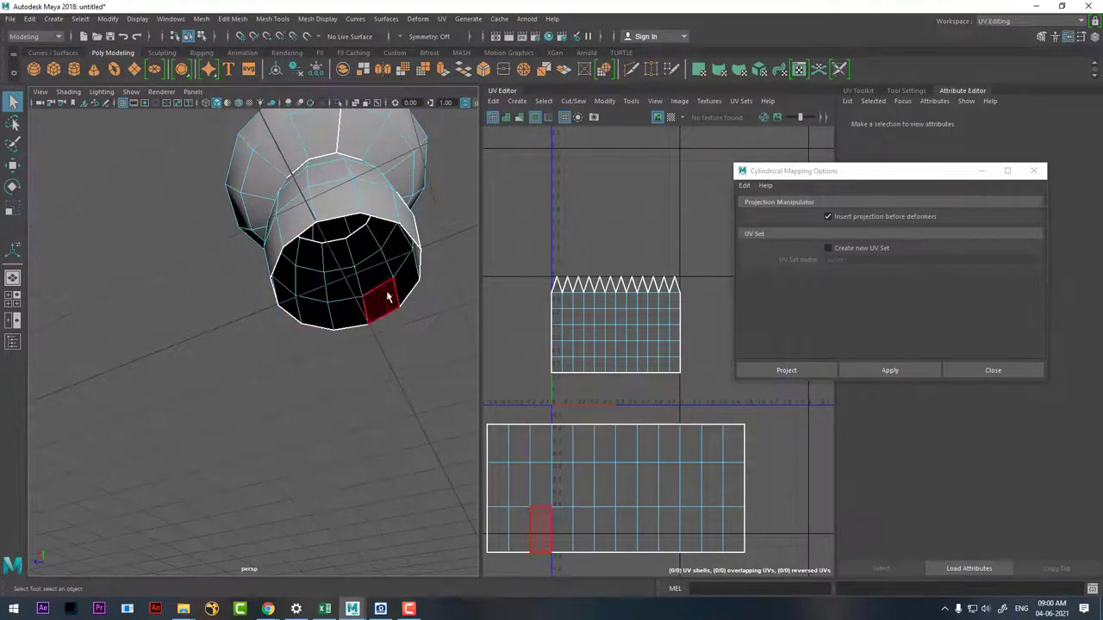
# Step: Return to object mode, frame the mushroom in front view, and switch to face selection
pyautogui.rightClick(339, 197)
pyautogui.click(422, 155)
pyautogui.moveTo(422, 155)
pyautogui.keyDown('alt'); pyautogui.mouseDown()
pyautogui.moveTo(350, 328)
pyautogui.moveTo(377, 334)
pyautogui.moveTo(349, 410)
pyautogui.mouseUp(); pyautogui.keyUp('alt')
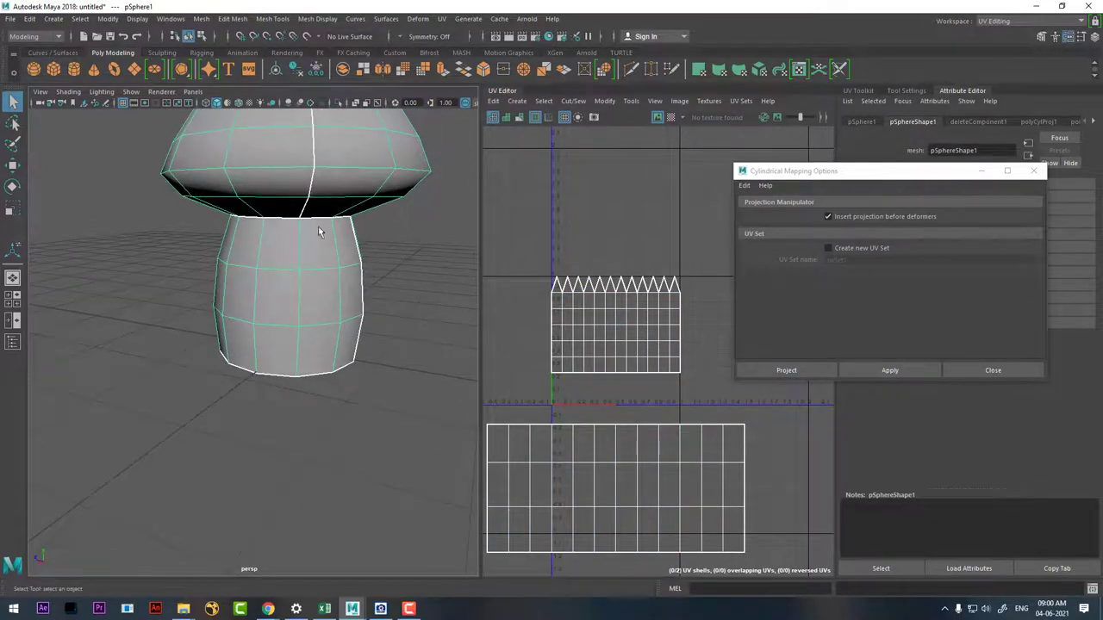
pyautogui.press('f')
pyautogui.press('space')
pyautogui.moveTo(325, 274); pyautogui.dragTo(328, 284)
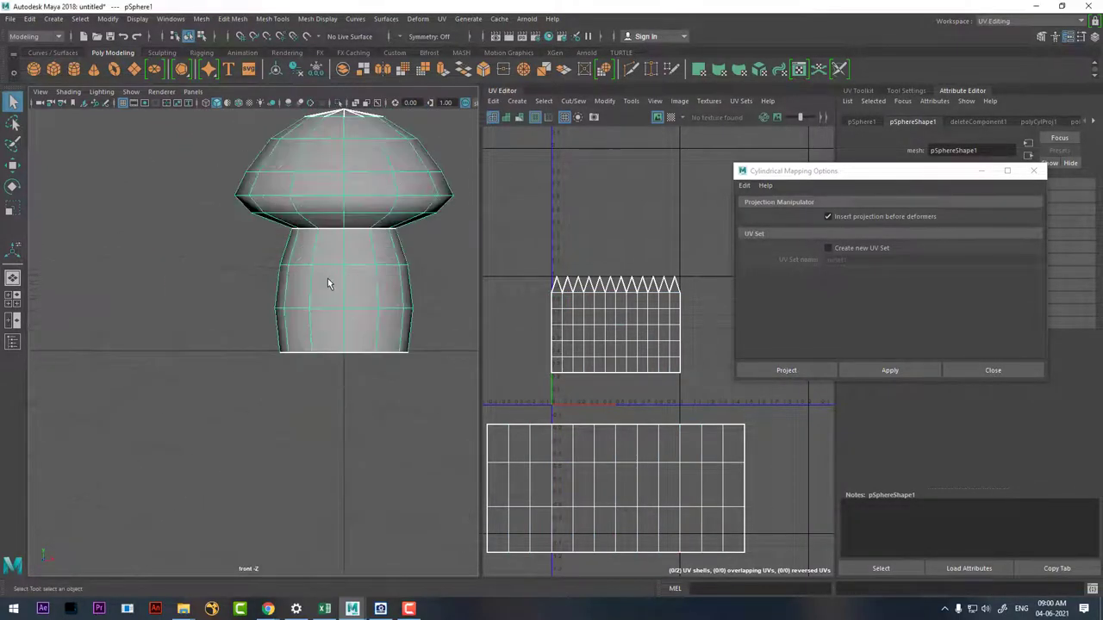
pyautogui.press('f')
pyautogui.moveTo(312, 218); pyautogui.dragTo(310, 248, button='right')
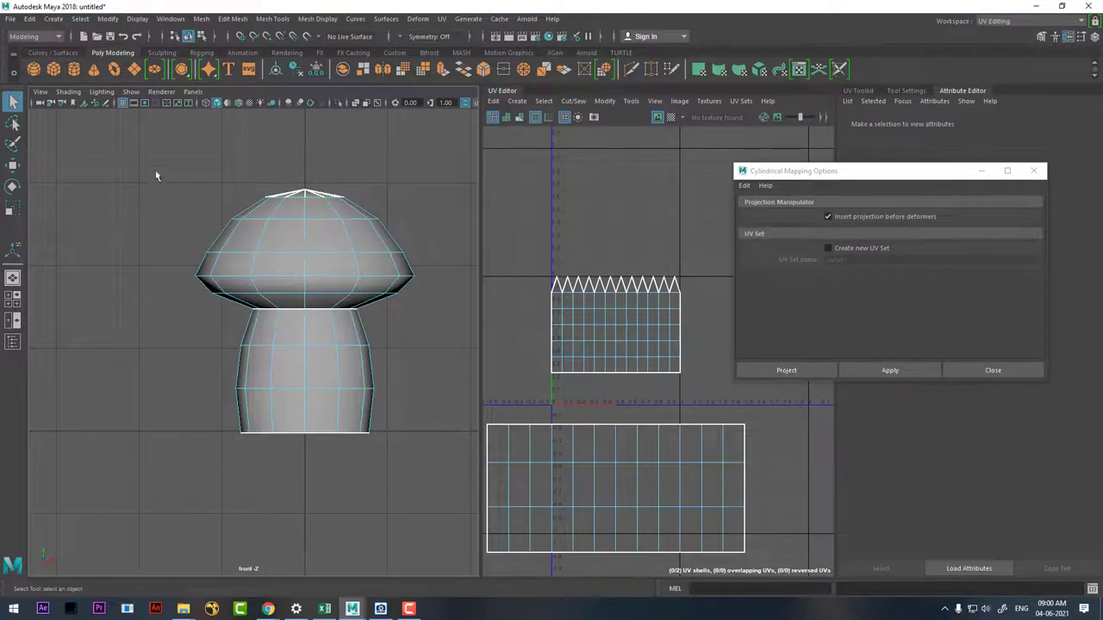
# Step: Marquee-select the top faces of the mushroom cap in the front view
pyautogui.moveTo(156, 175); pyautogui.dragTo(429, 273)
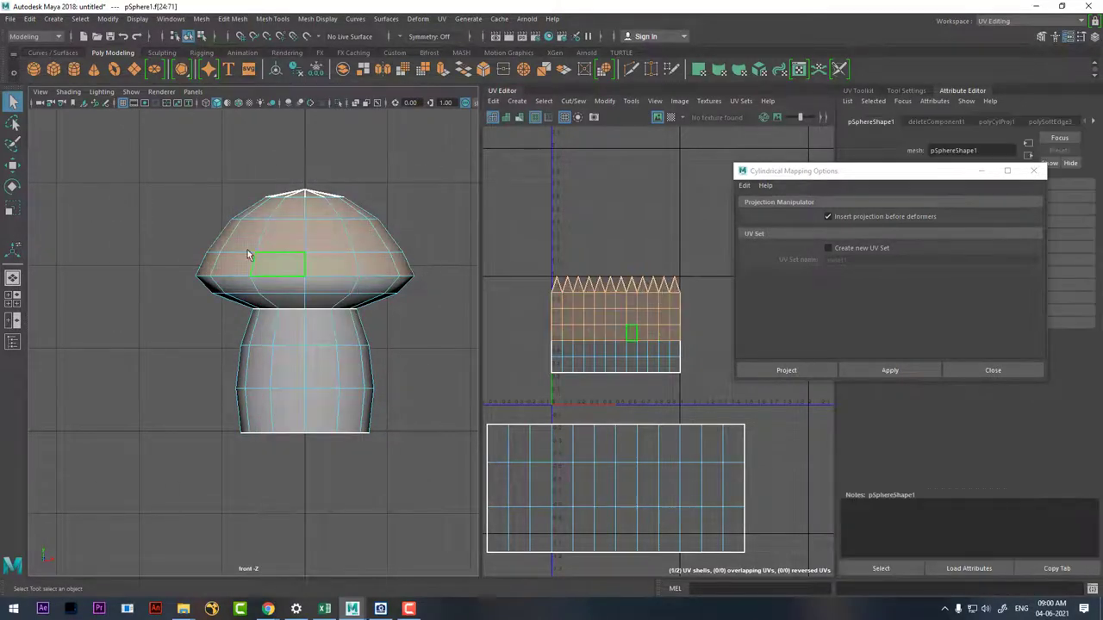
pyautogui.moveTo(153, 173); pyautogui.dragTo(421, 307)
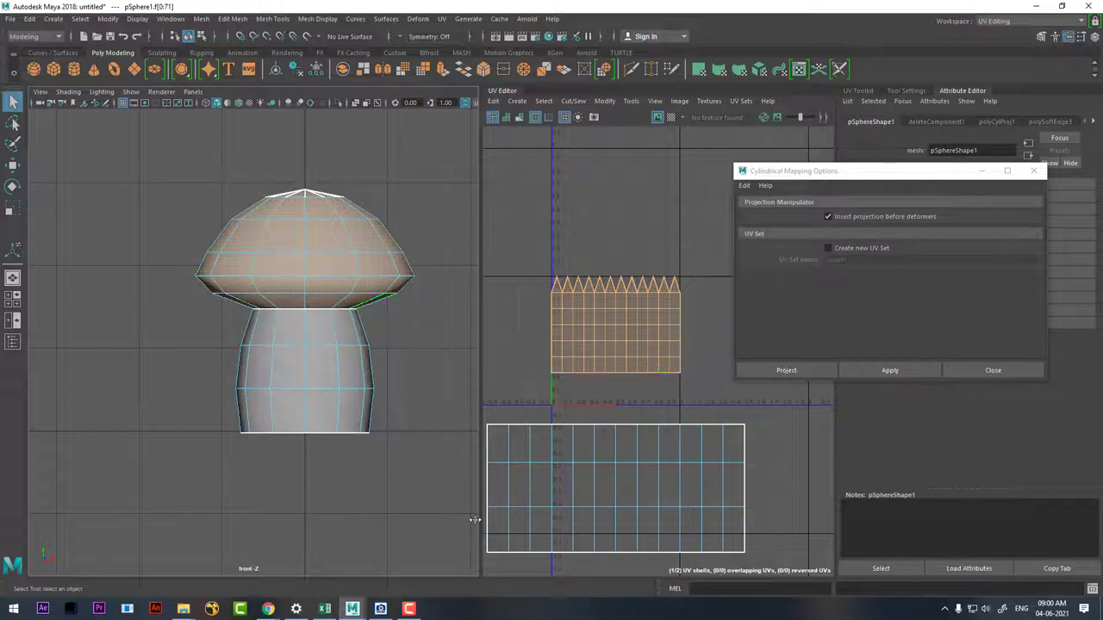
pyautogui.click(380, 610)
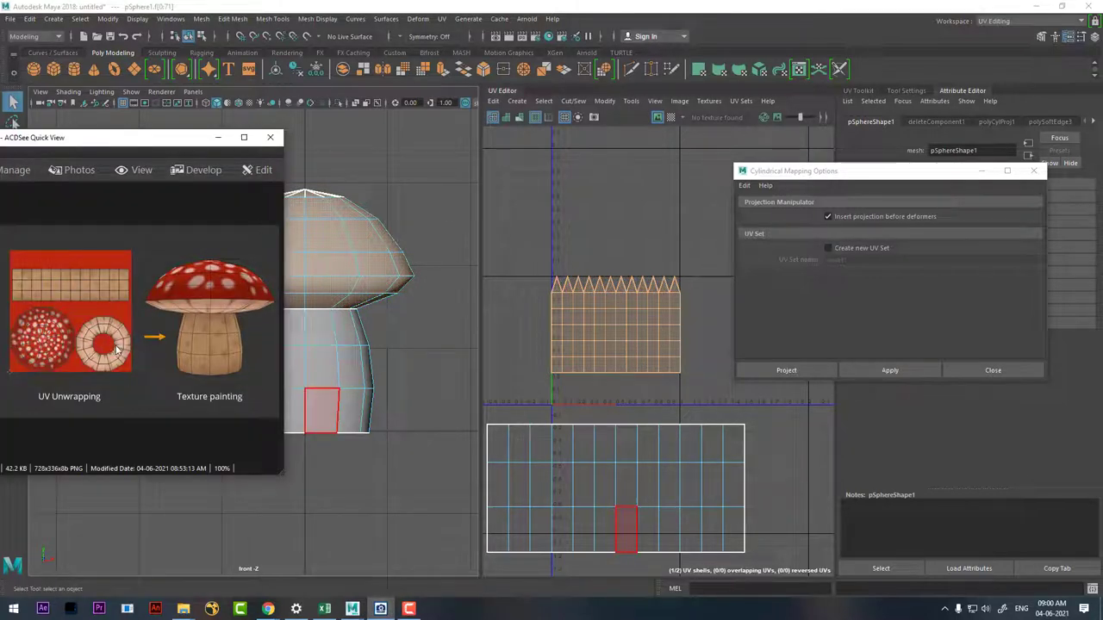
pyautogui.click(218, 140)
pyautogui.click(174, 203)
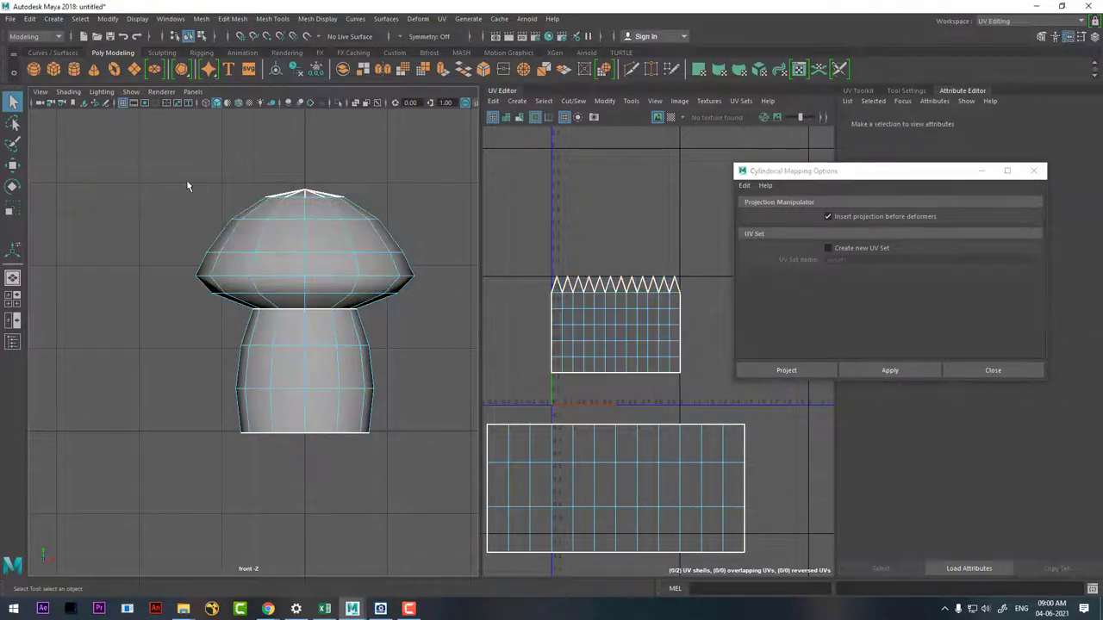
pyautogui.moveTo(168, 178)
pyautogui.mouseDown()
pyautogui.moveTo(373, 263)
pyautogui.moveTo(442, 270)
pyautogui.mouseUp()
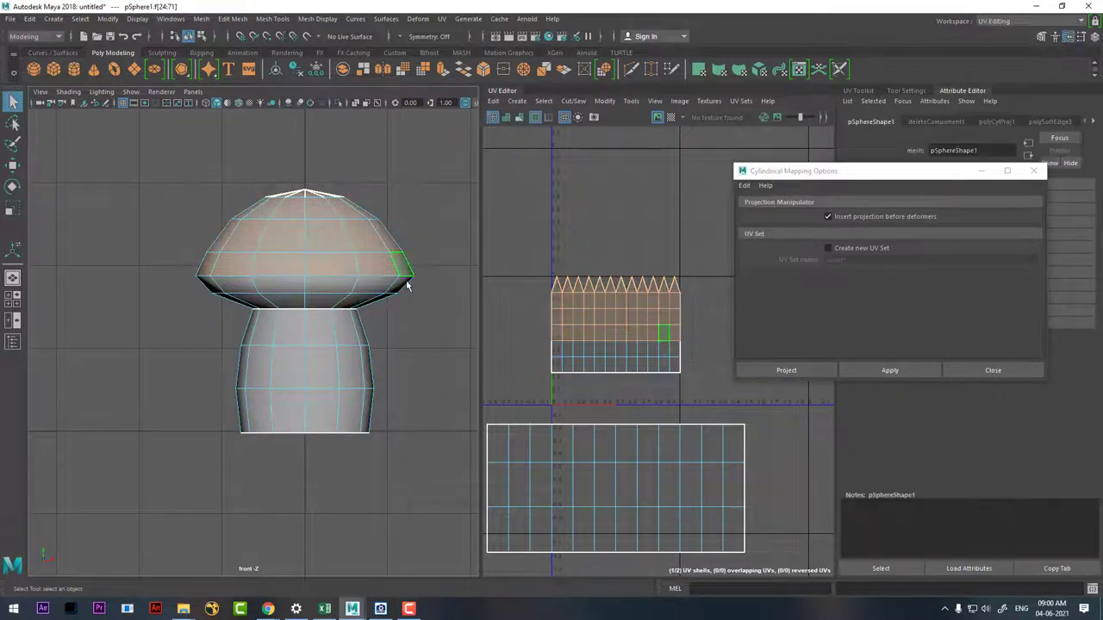
pyautogui.click(441, 19)
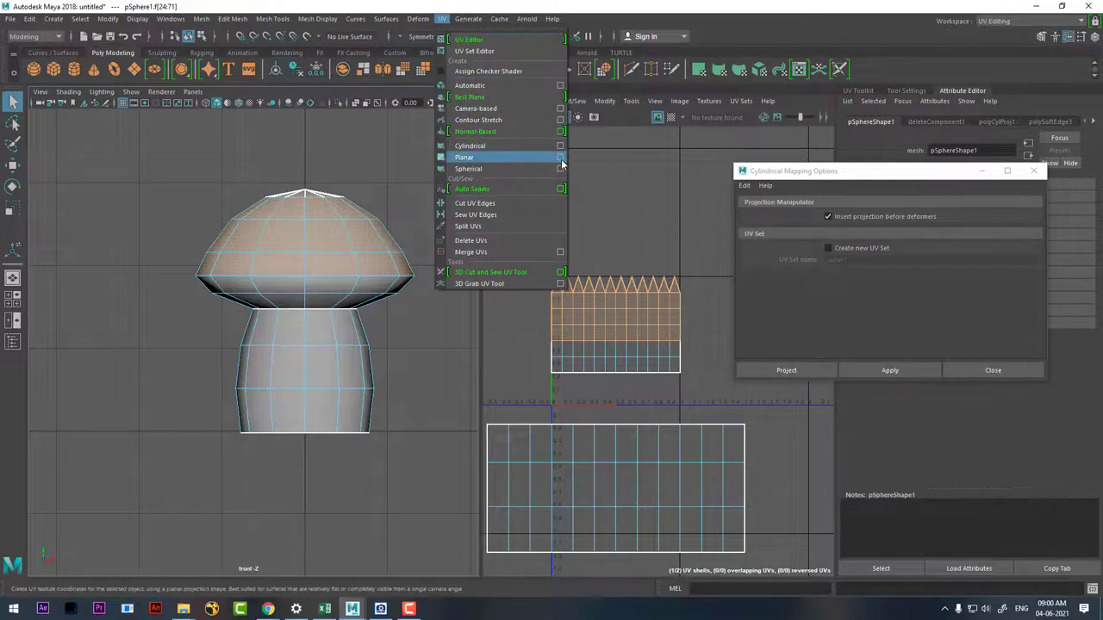
# Step: Apply Y-axis planar projections to the cap top, then to the cap underside faces
pyautogui.click(561, 158)
pyautogui.click(907, 372)
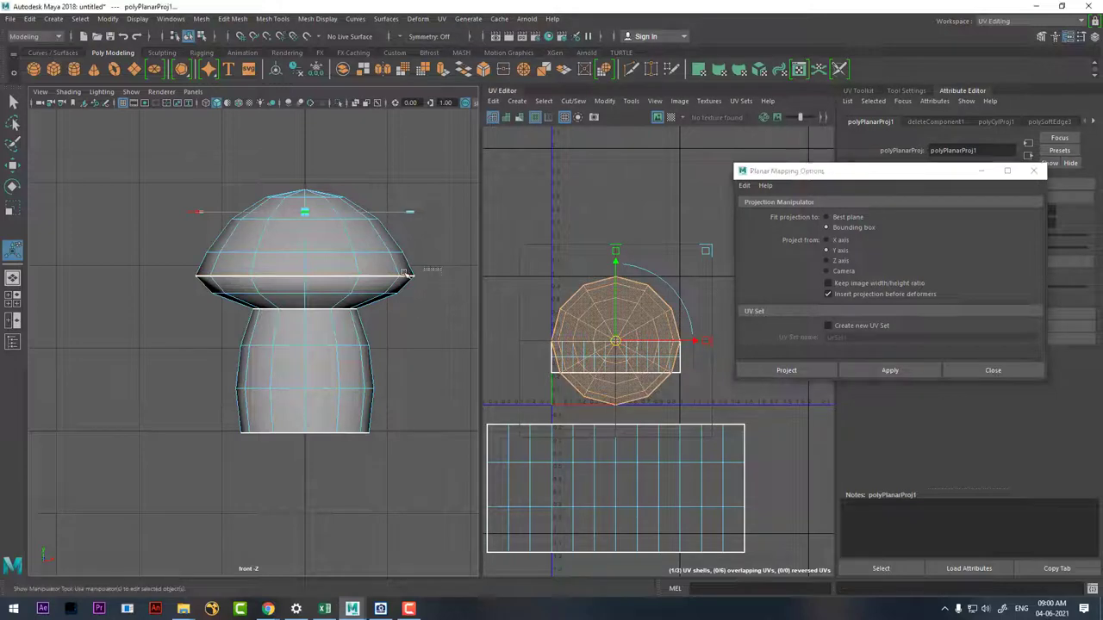
pyautogui.moveTo(441, 271); pyautogui.dragTo(152, 312)
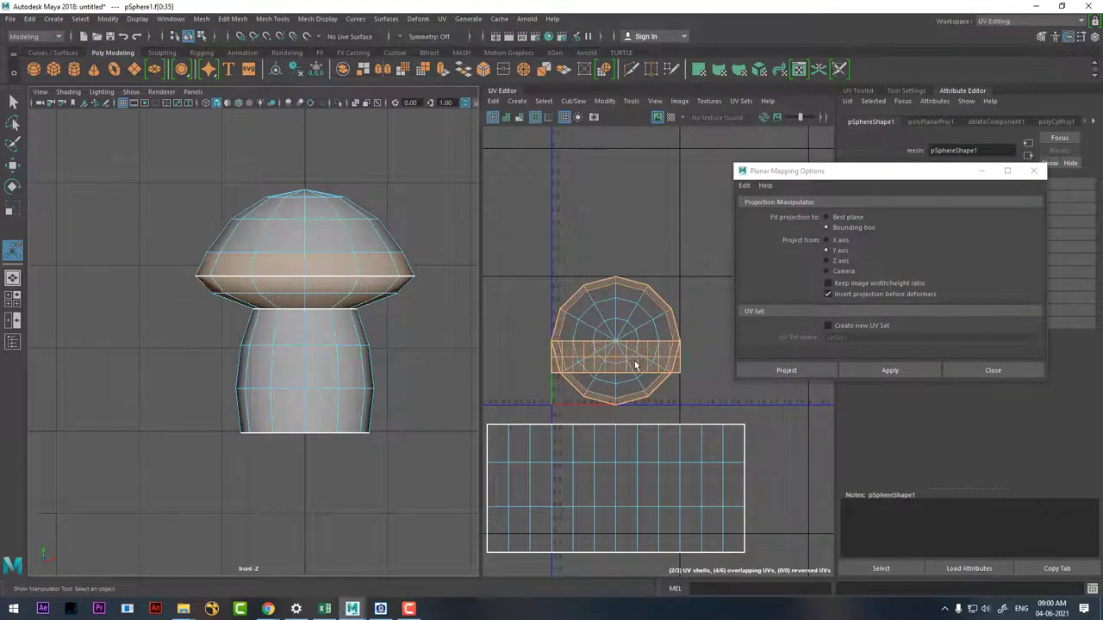
pyautogui.moveTo(421, 229)
pyautogui.keyDown('alt'); pyautogui.mouseDown()
pyautogui.moveTo(160, 247)
pyautogui.moveTo(434, 269)
pyautogui.mouseUp(); pyautogui.keyUp('alt')
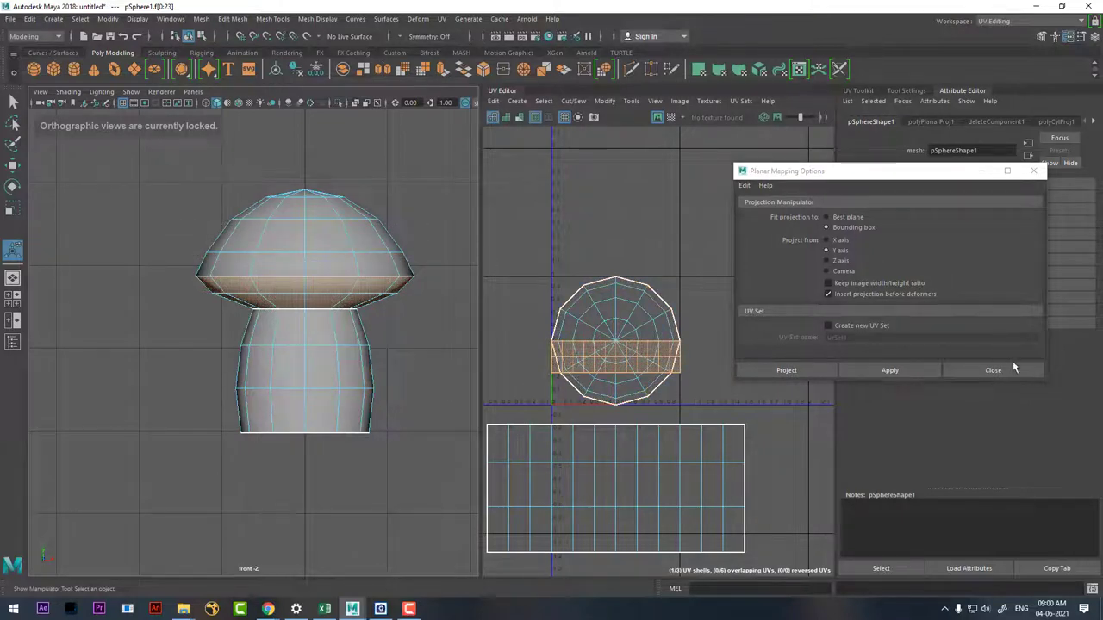
pyautogui.click(903, 376)
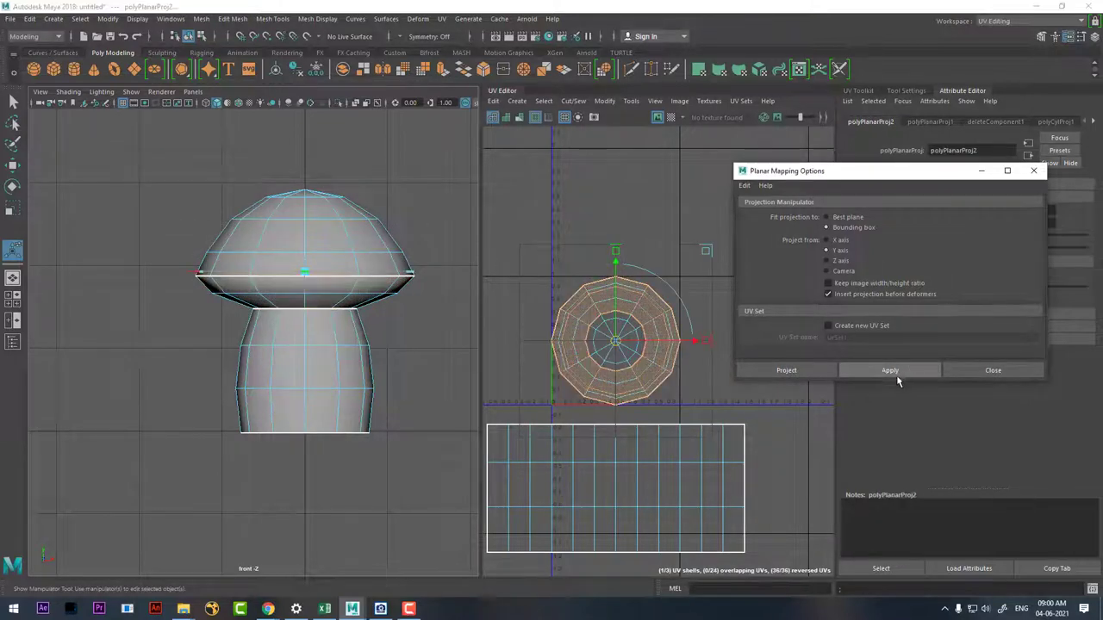
pyautogui.click(993, 370)
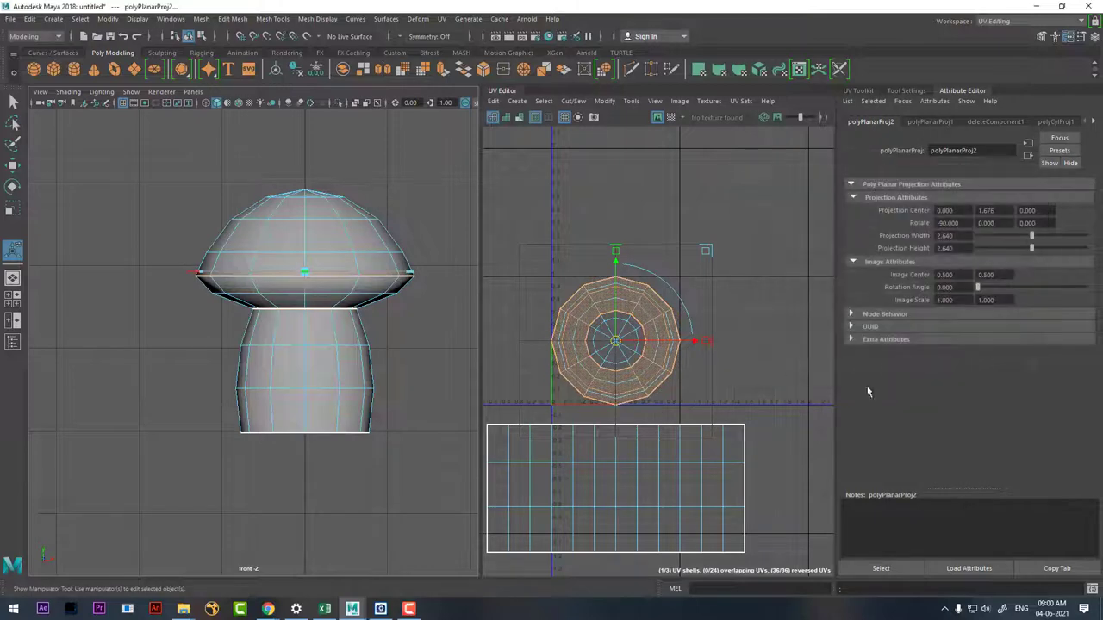
# Step: Move the underside ring shell beside the cap top disc
pyautogui.moveTo(689, 343); pyautogui.dragTo(803, 340)
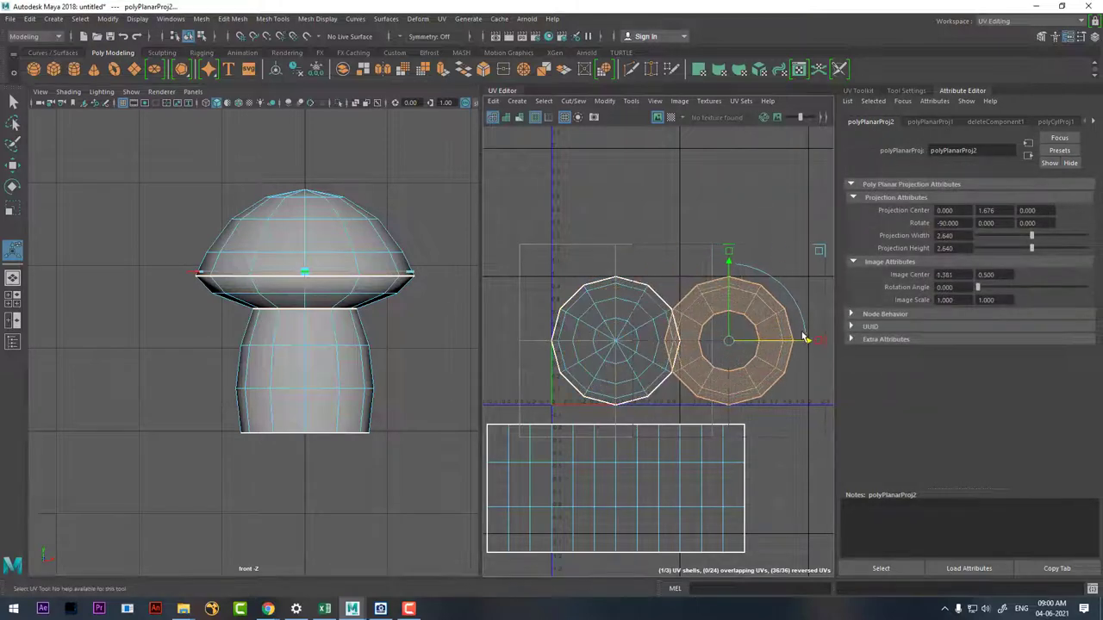
pyautogui.press('f')
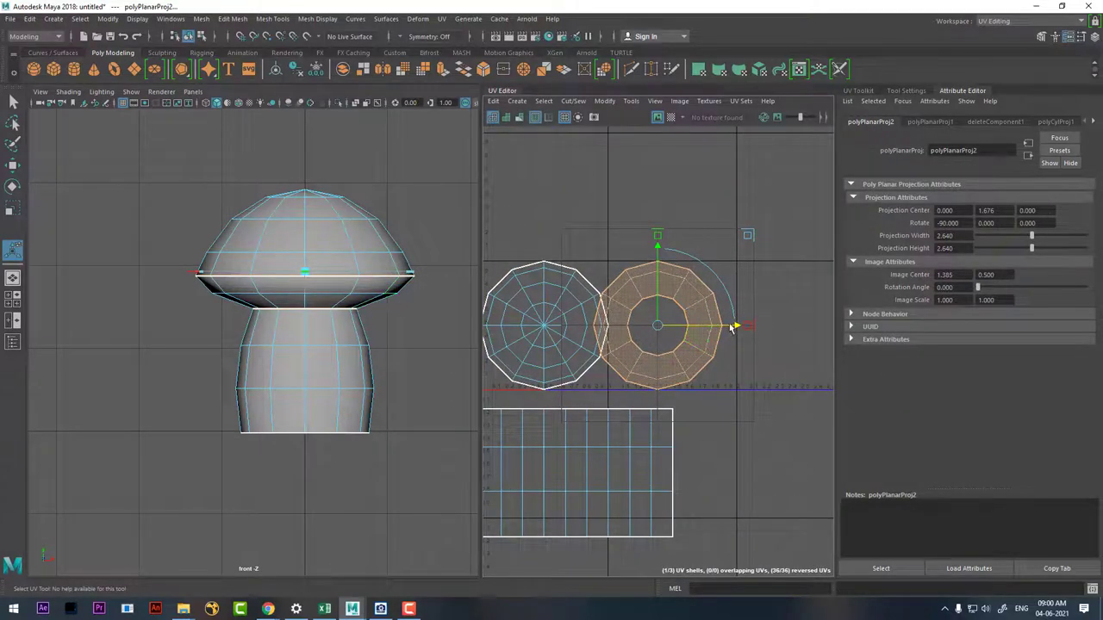
pyautogui.click(755, 326)
# Step: Select the ring-shaped UV shell and move it to the right
pyautogui.moveTo(670, 207); pyautogui.dragTo(702, 315)
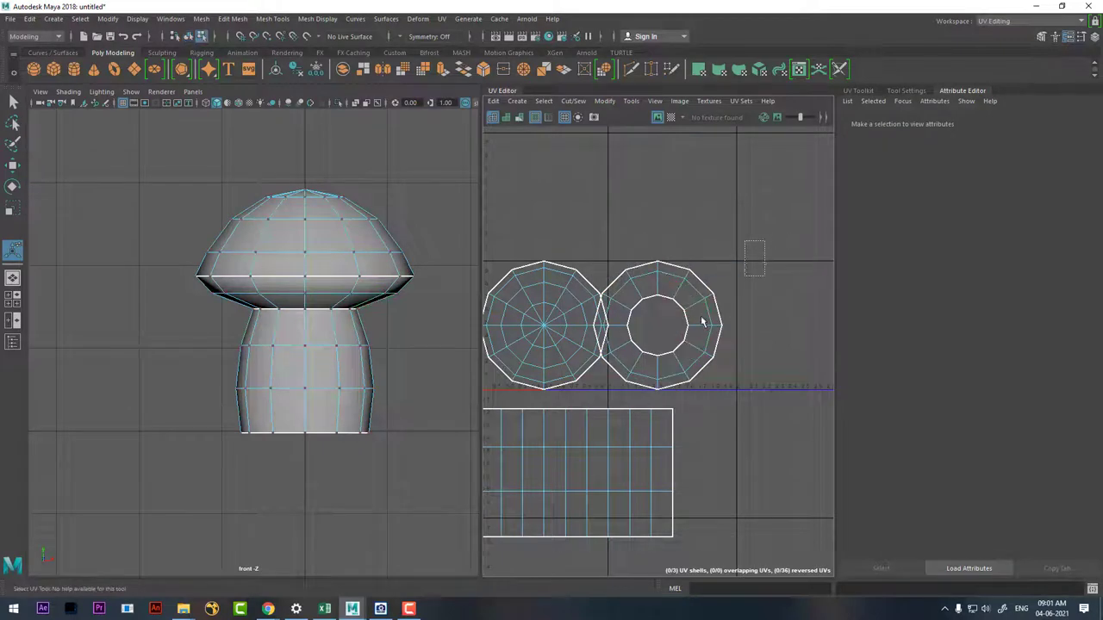
pyautogui.doubleClick(671, 301)
pyautogui.press('w')
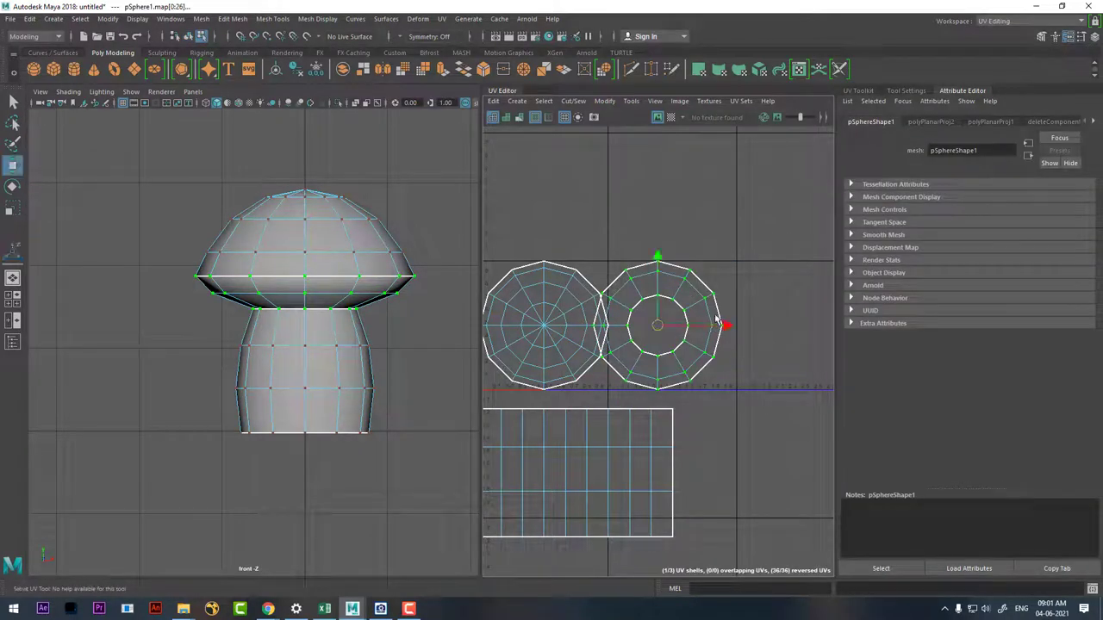
pyautogui.moveTo(728, 327); pyautogui.dragTo(759, 324)
pyautogui.moveTo(316, 267); pyautogui.dragTo(374, 250, button='right')
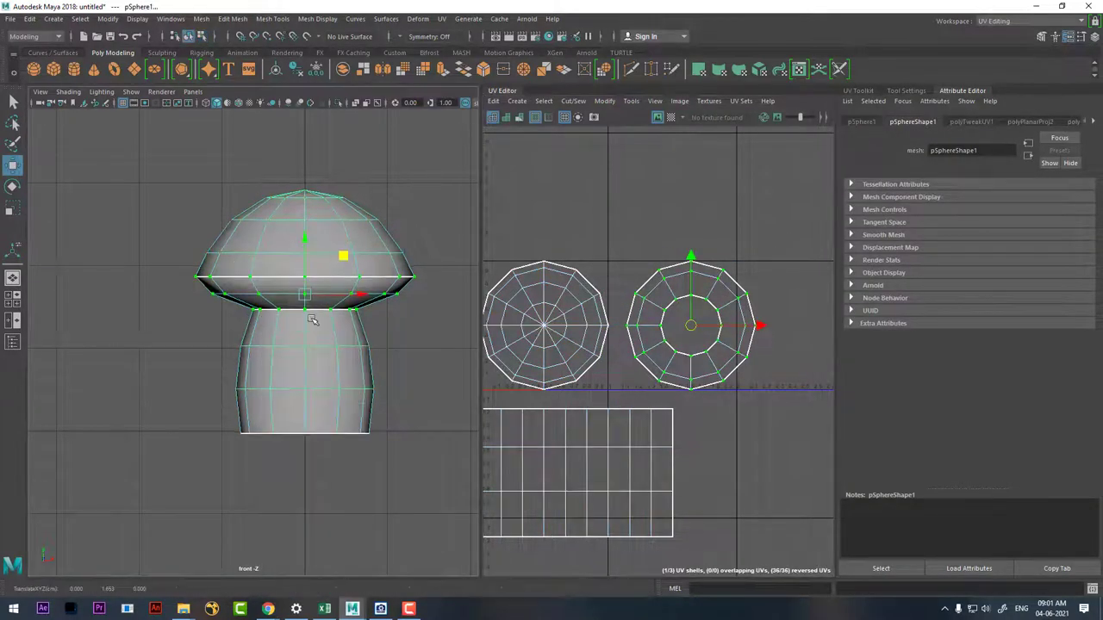
# Step: Assign a new Lambert material with a Checker colour texture and display textures (6)
pyautogui.keyDown('alt'); pyautogui.moveTo(321, 296); pyautogui.dragTo(293, 276); pyautogui.keyUp('alt')
pyautogui.moveTo(293, 275)
pyautogui.keyDown('alt'); pyautogui.mouseDown(button='right')
pyautogui.moveTo(301, 262)
pyautogui.moveTo(270, 236)
pyautogui.mouseUp(button='right'); pyautogui.keyUp('alt')
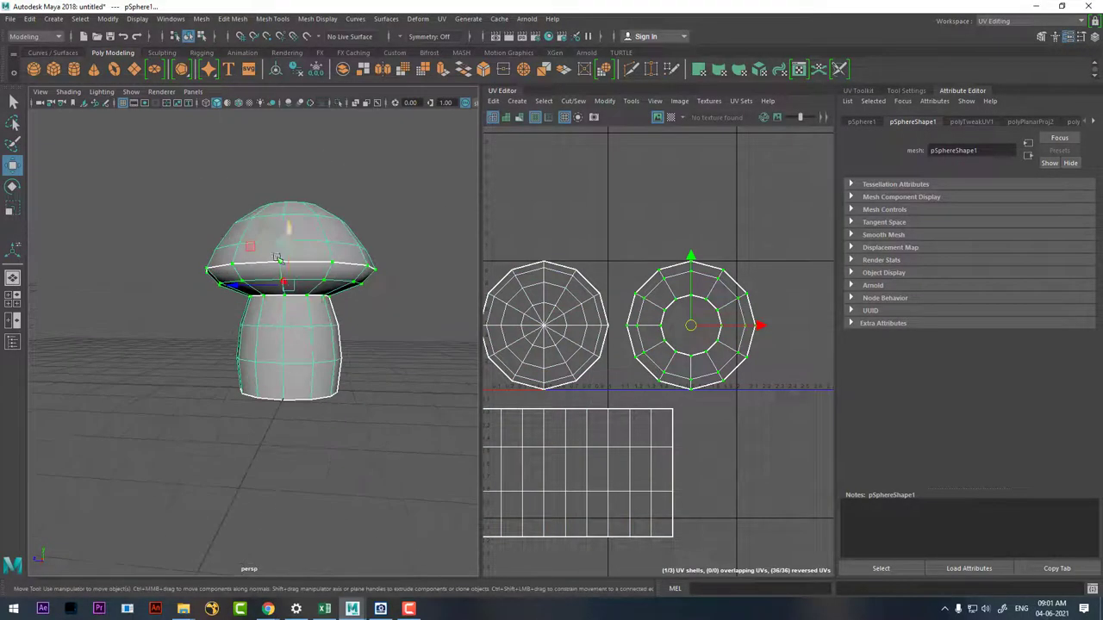
pyautogui.rightClick(271, 237)
pyautogui.moveTo(267, 543)
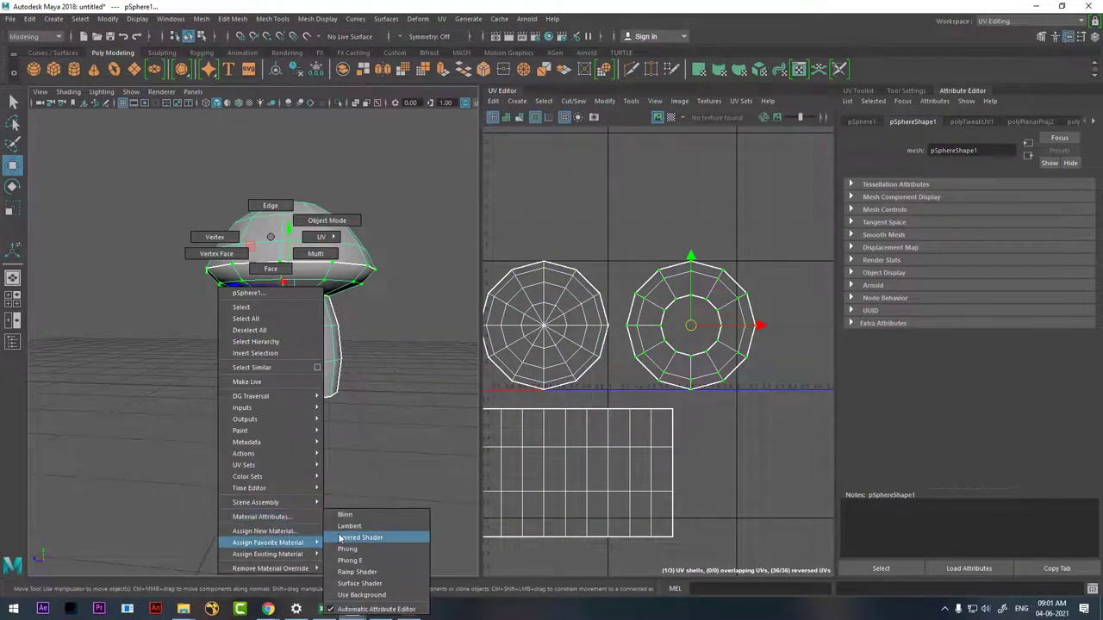
pyautogui.click(349, 527)
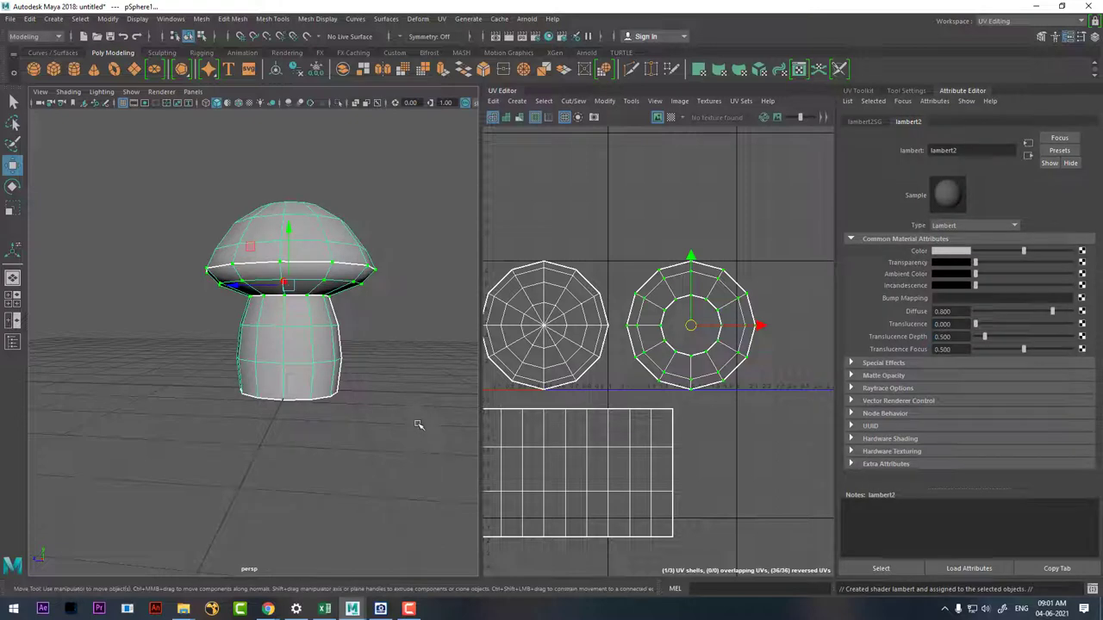
pyautogui.click(1083, 250)
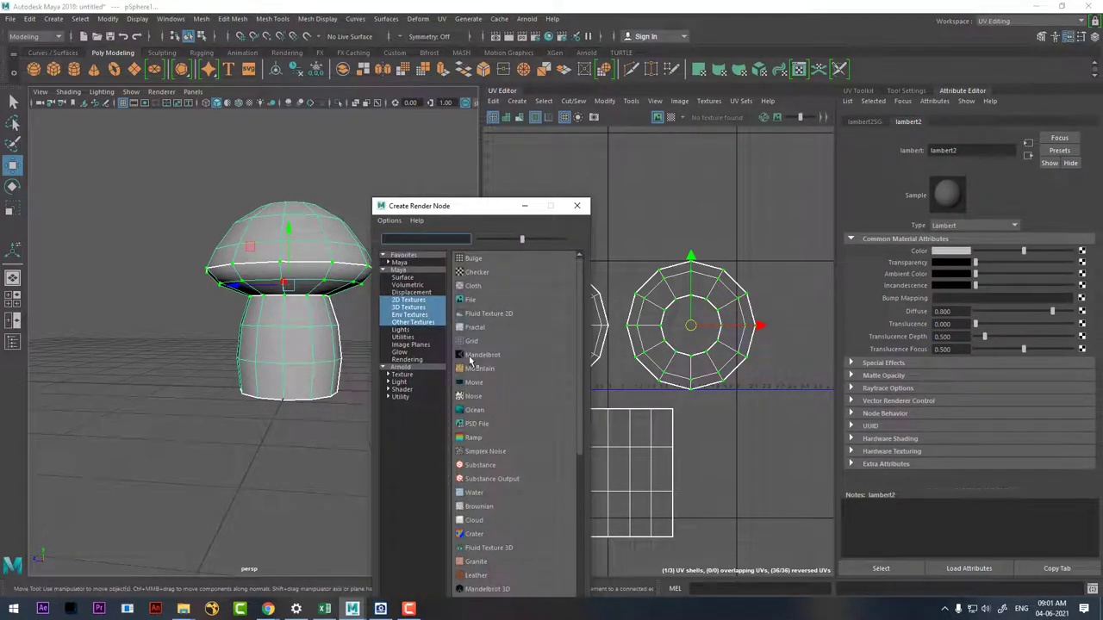
pyautogui.click(489, 273)
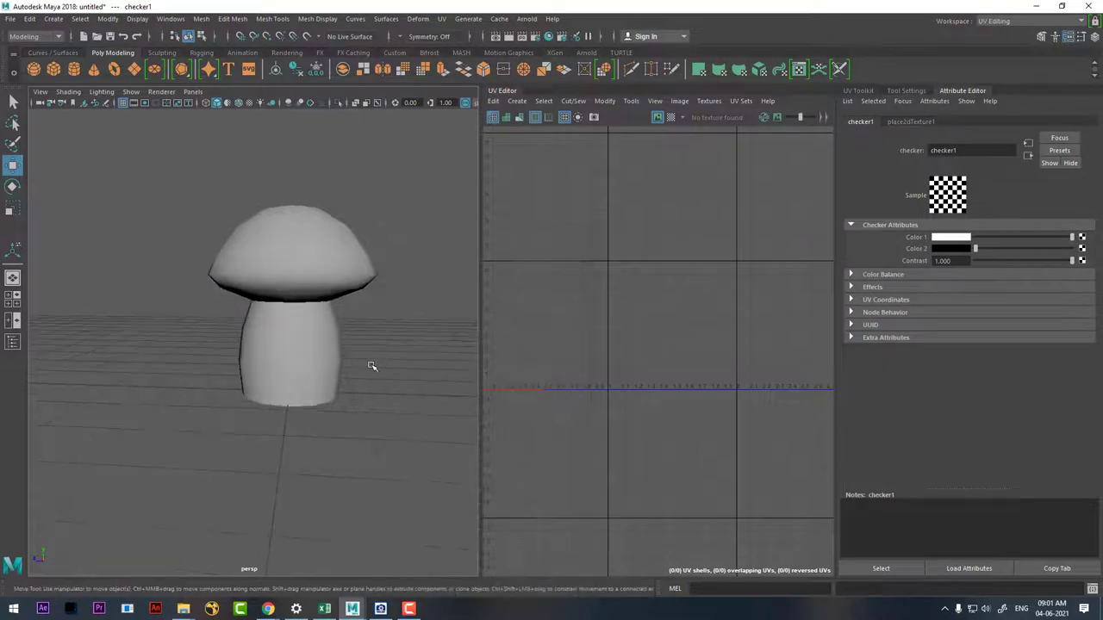
pyautogui.press('6')
pyautogui.keyDown('alt'); pyautogui.moveTo(368, 363); pyautogui.dragTo(337, 400); pyautogui.keyUp('alt')
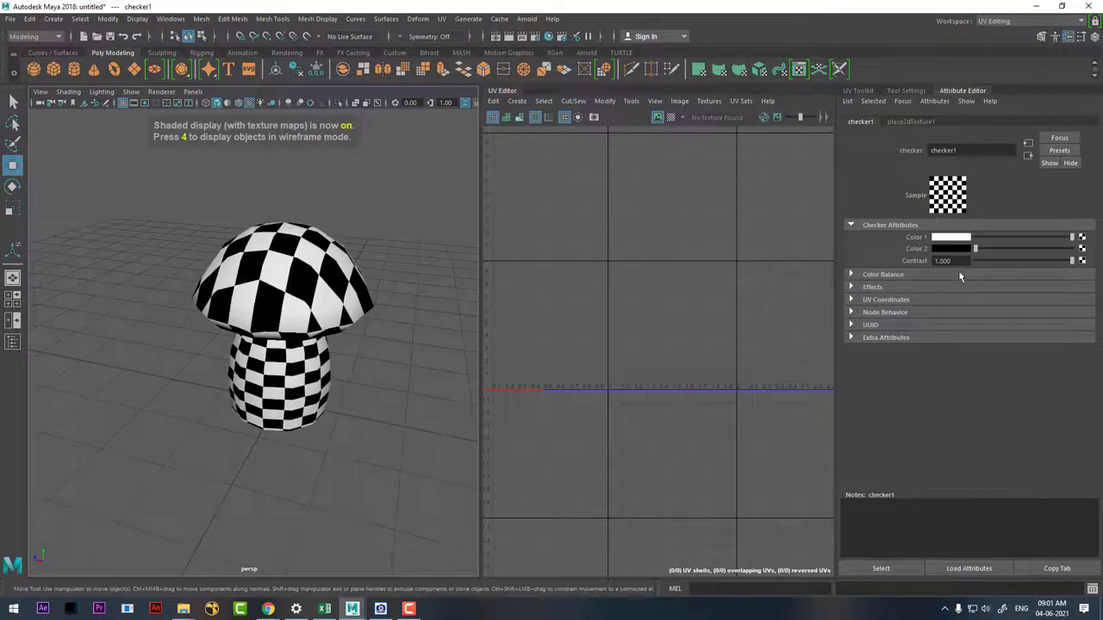
pyautogui.moveTo(428, 312)
pyautogui.keyDown('alt'); pyautogui.mouseDown()
pyautogui.moveTo(375, 327)
pyautogui.moveTo(313, 295)
pyautogui.mouseUp(); pyautogui.keyUp('alt')
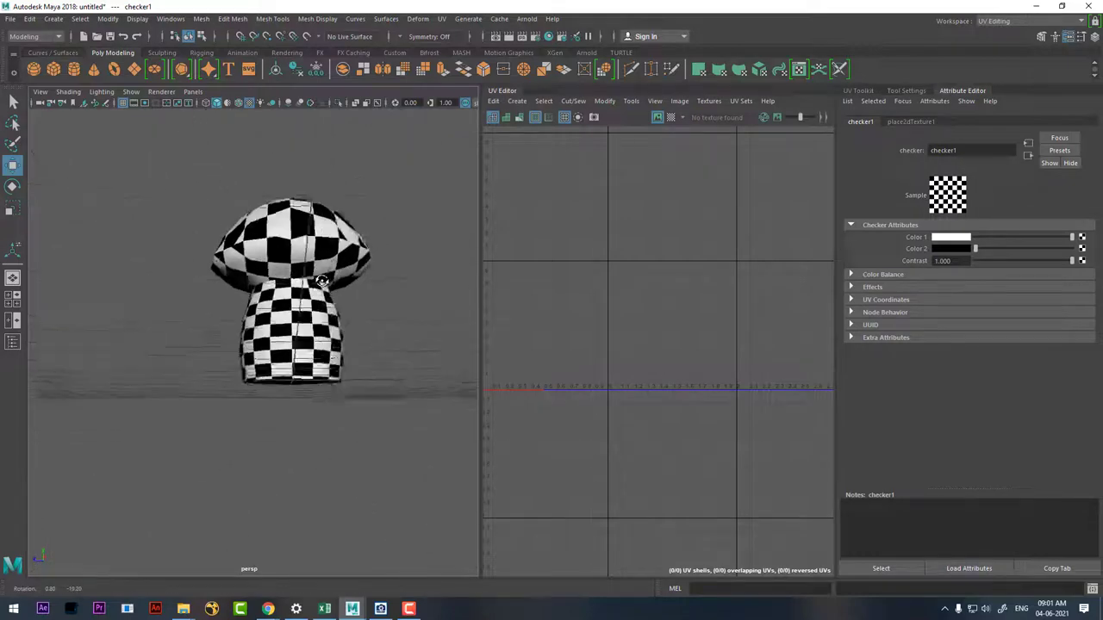
# Step: Select the whole rectangular stem shell in the UV Editor
pyautogui.click(313, 296)
pyautogui.moveTo(650, 330); pyautogui.dragTo(702, 320, button='right')
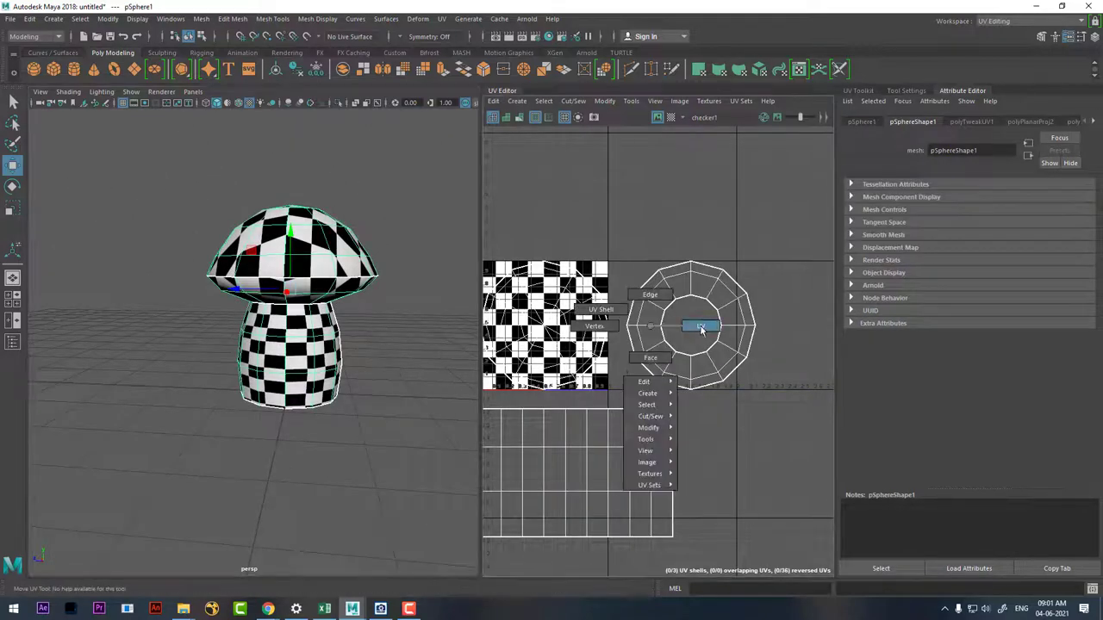
pyautogui.scroll(-2, 613, 349)
pyautogui.scroll(3, 614, 348)
pyautogui.keyDown('alt'); pyautogui.moveTo(613, 348); pyautogui.dragTo(657, 275, button='middle'); pyautogui.keyUp('alt')
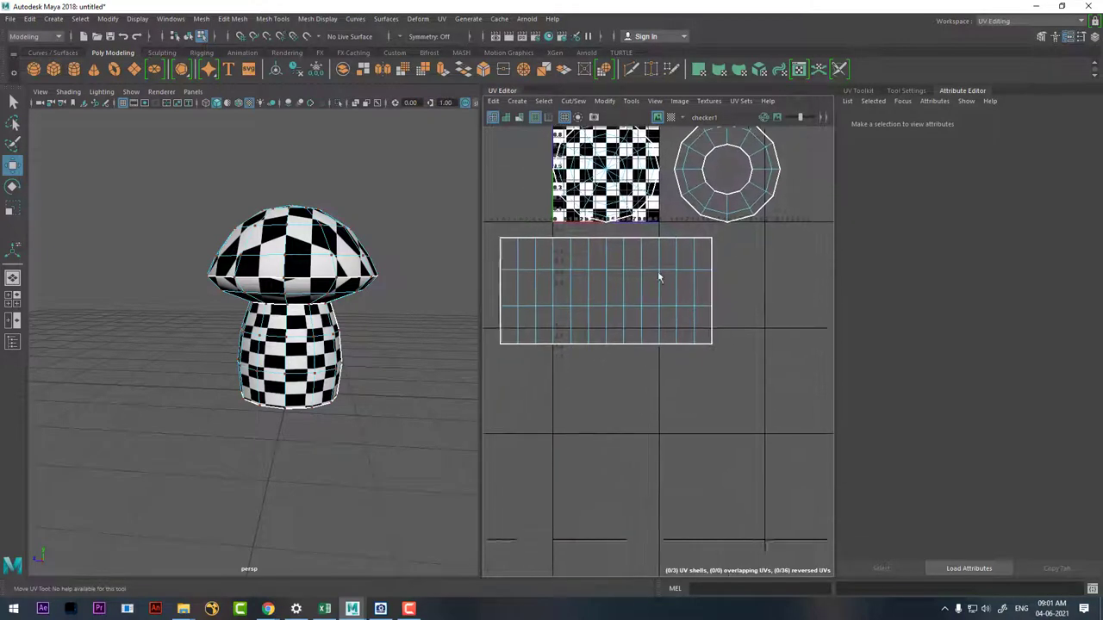
pyautogui.scroll(1, 657, 276)
pyautogui.click(714, 332)
pyautogui.keyDown('ctrl'); pyautogui.moveTo(632, 374); pyautogui.dragTo(707, 405, button='right'); pyautogui.keyUp('ctrl')
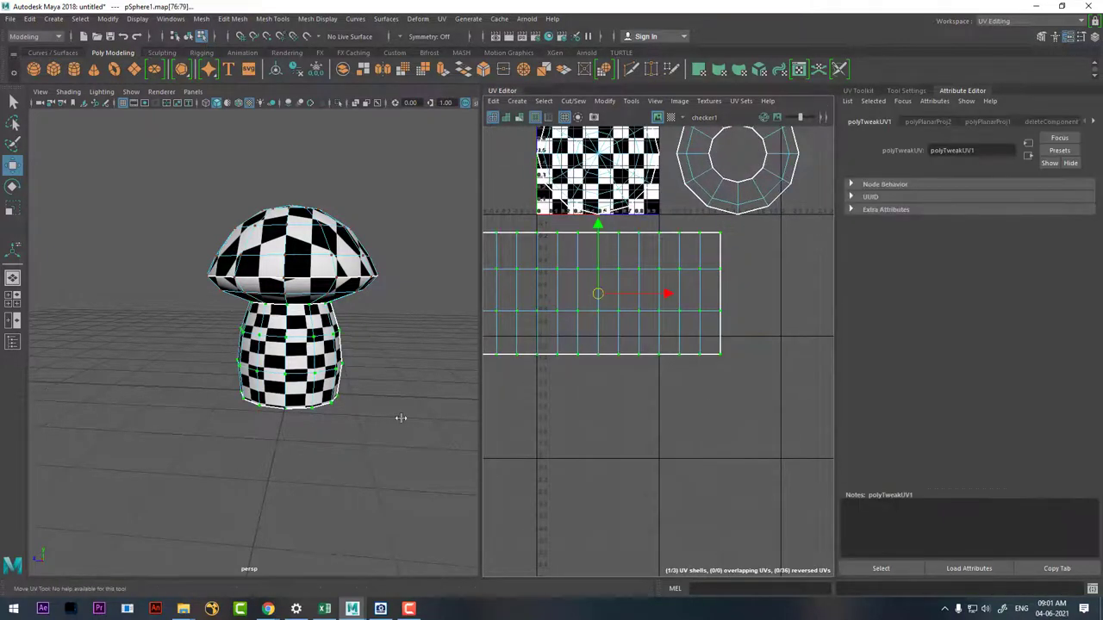
pyautogui.scroll(2, 319, 376)
pyautogui.scroll(3, 318, 377)
pyautogui.keyDown('alt'); pyautogui.moveTo(631, 348); pyautogui.dragTo(672, 414, button='middle'); pyautogui.keyUp('alt')
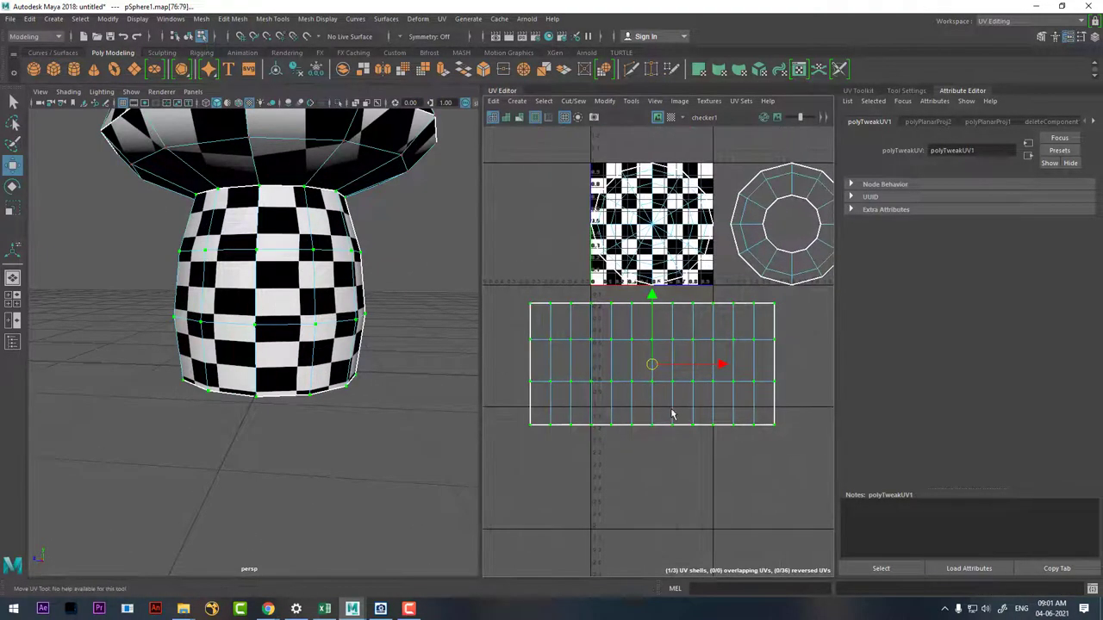
# Step: Scale the stem shell wider along U and taller along V to even the checker
pyautogui.press('r')
pyautogui.moveTo(717, 367); pyautogui.dragTo(754, 367)
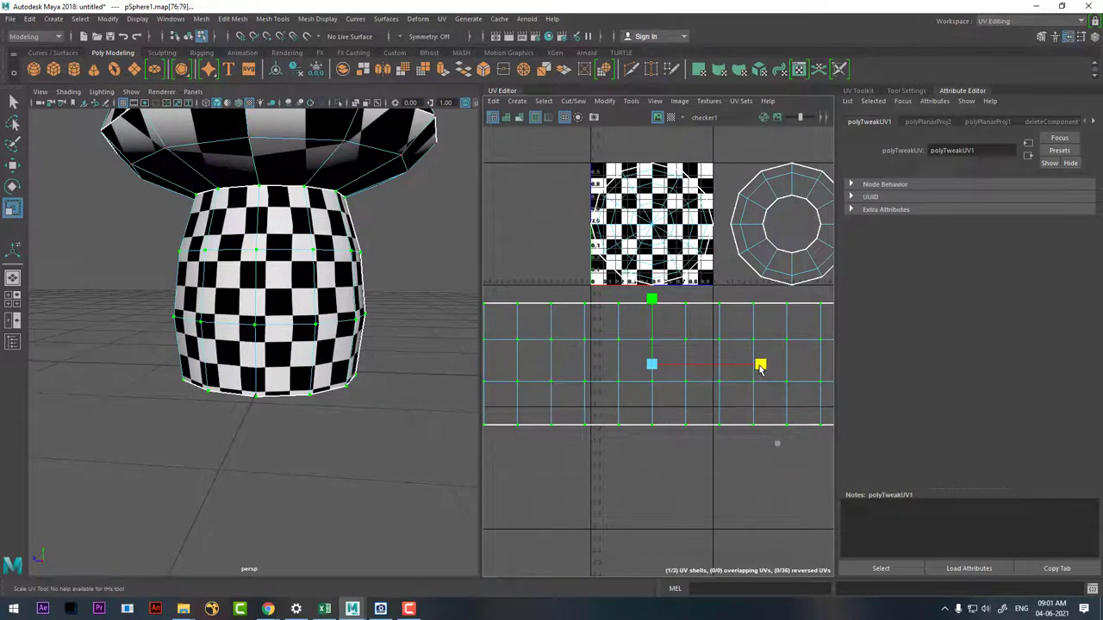
pyautogui.moveTo(754, 366); pyautogui.dragTo(761, 367)
pyautogui.keyDown('alt'); pyautogui.moveTo(276, 411); pyautogui.dragTo(381, 408); pyautogui.keyUp('alt')
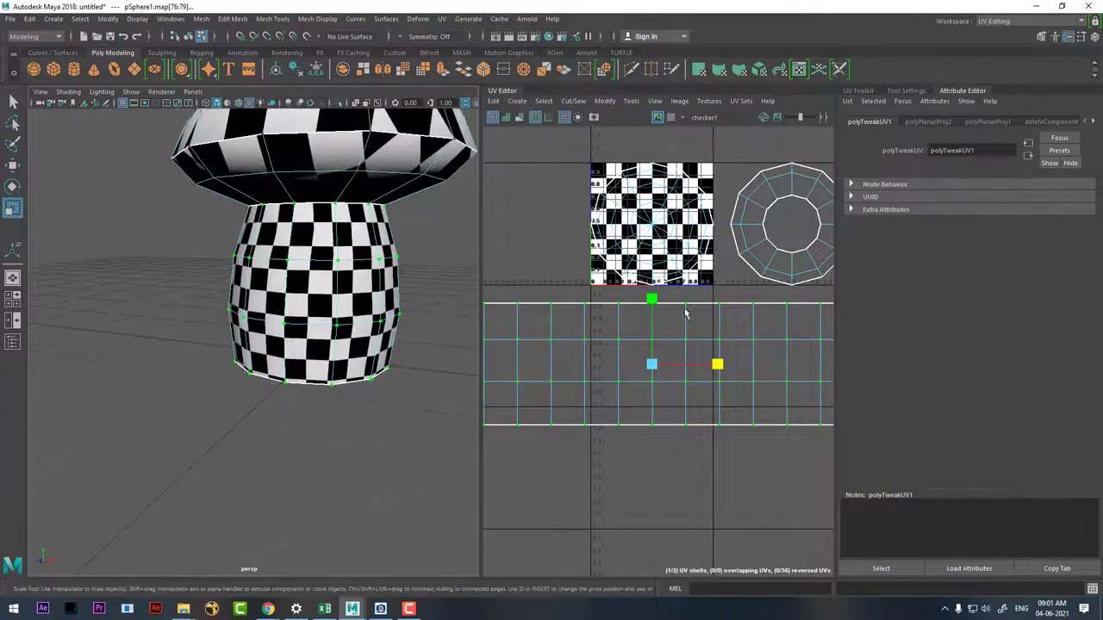
pyautogui.moveTo(654, 306)
pyautogui.mouseDown()
pyautogui.moveTo(656, 287)
pyautogui.moveTo(665, 316)
pyautogui.mouseUp()
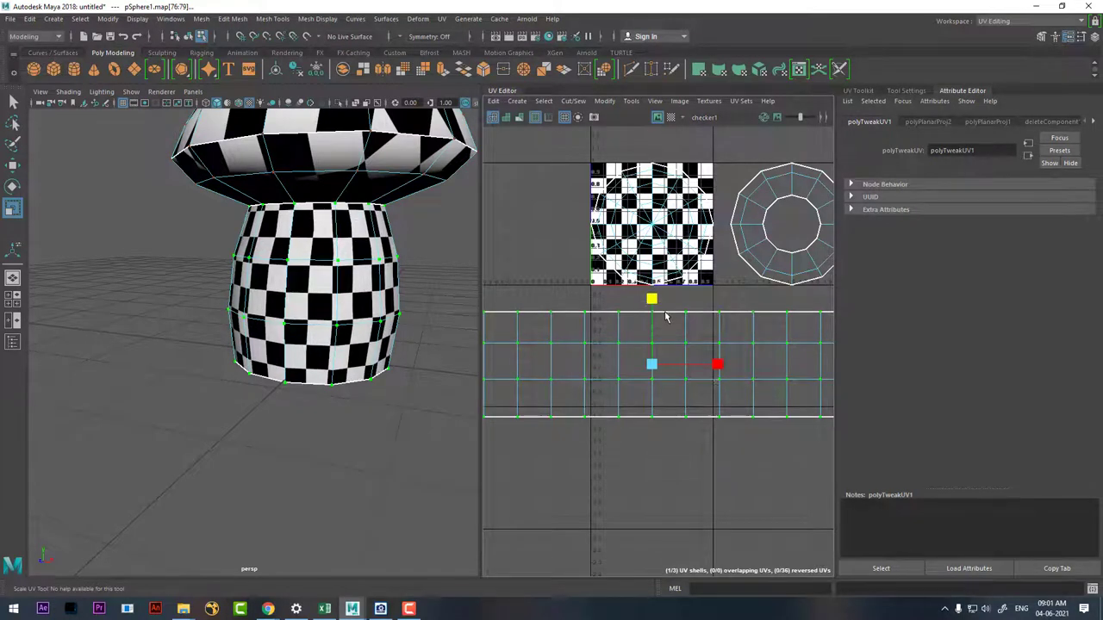
pyautogui.keyDown('alt'); pyautogui.moveTo(390, 319); pyautogui.dragTo(332, 348); pyautogui.keyUp('alt')
# Step: Select the cap UV shell and turn off the UV Editor checker background
pyautogui.click(655, 224)
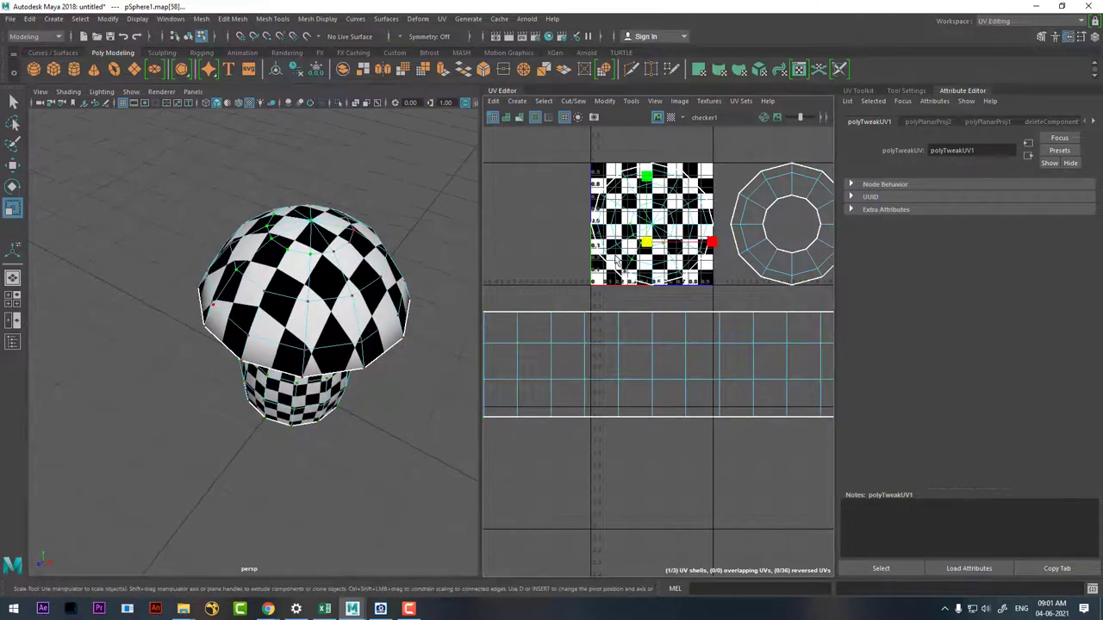
pyautogui.keyDown('shift'); pyautogui.moveTo(638, 250); pyautogui.dragTo(683, 258, button='right'); pyautogui.keyUp('shift')
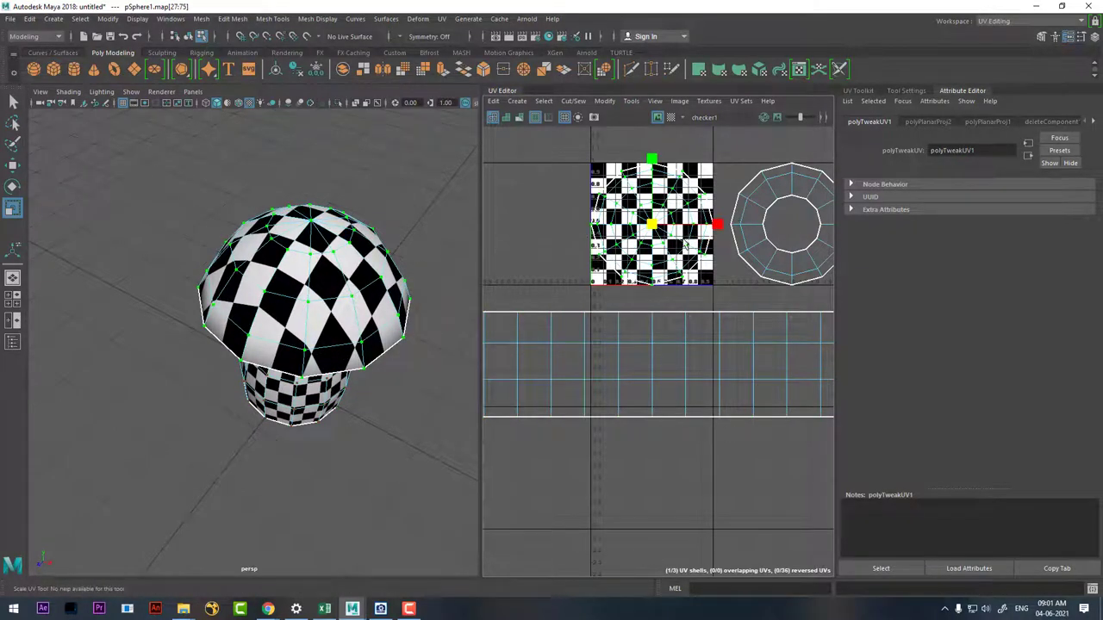
pyautogui.hotkey('ctrl', 'space')
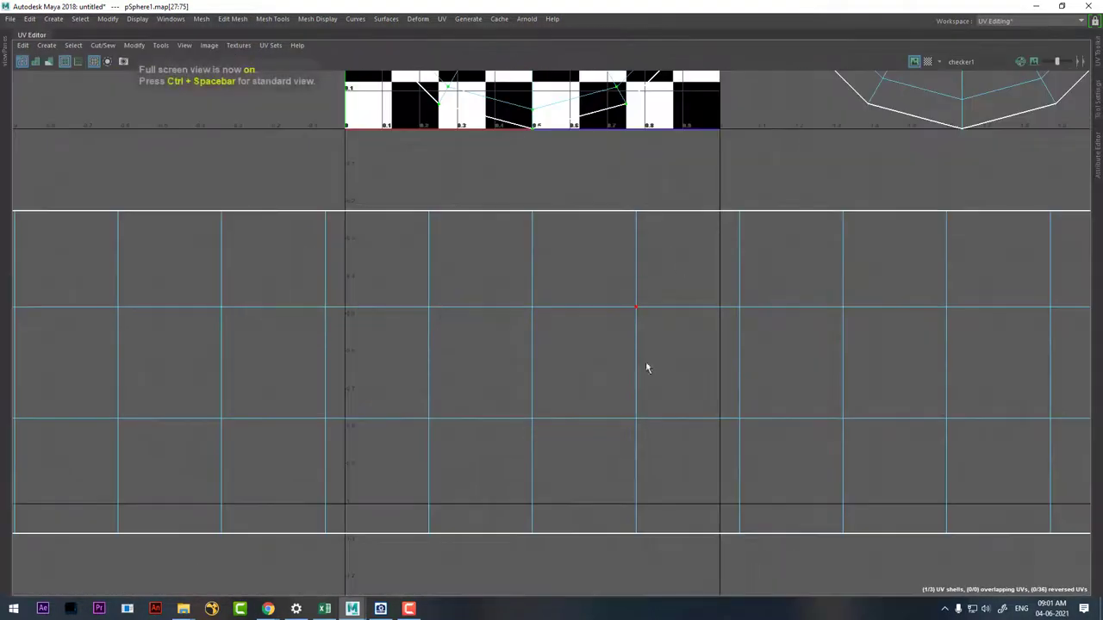
pyautogui.press('f')
pyautogui.click(914, 63)
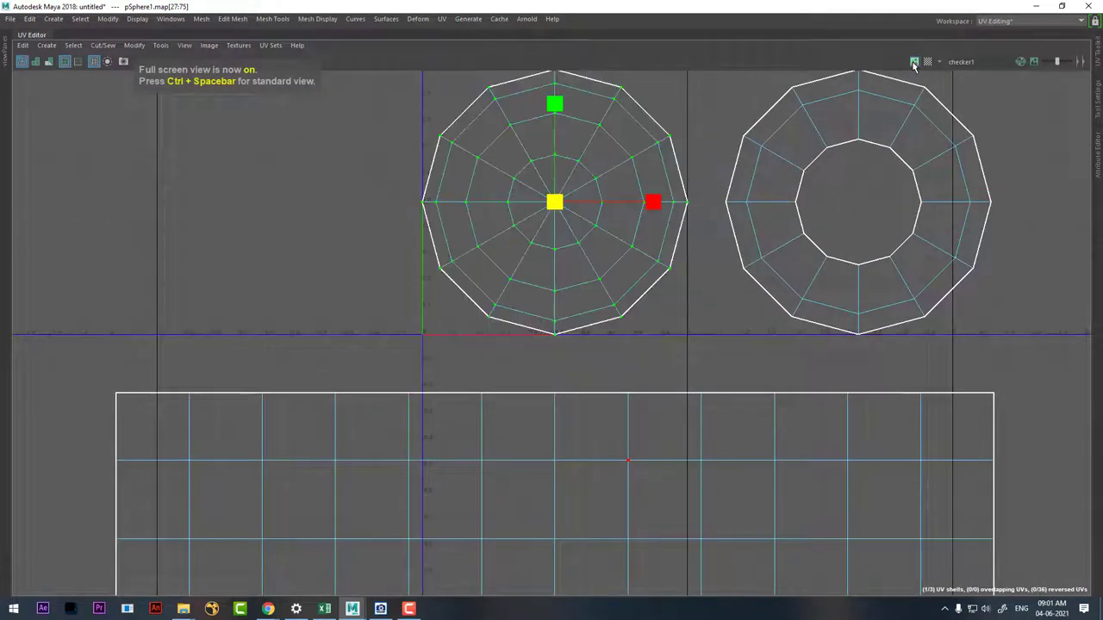
pyautogui.click(914, 63)
pyautogui.click(915, 63)
pyautogui.scroll(-1, 615, 153)
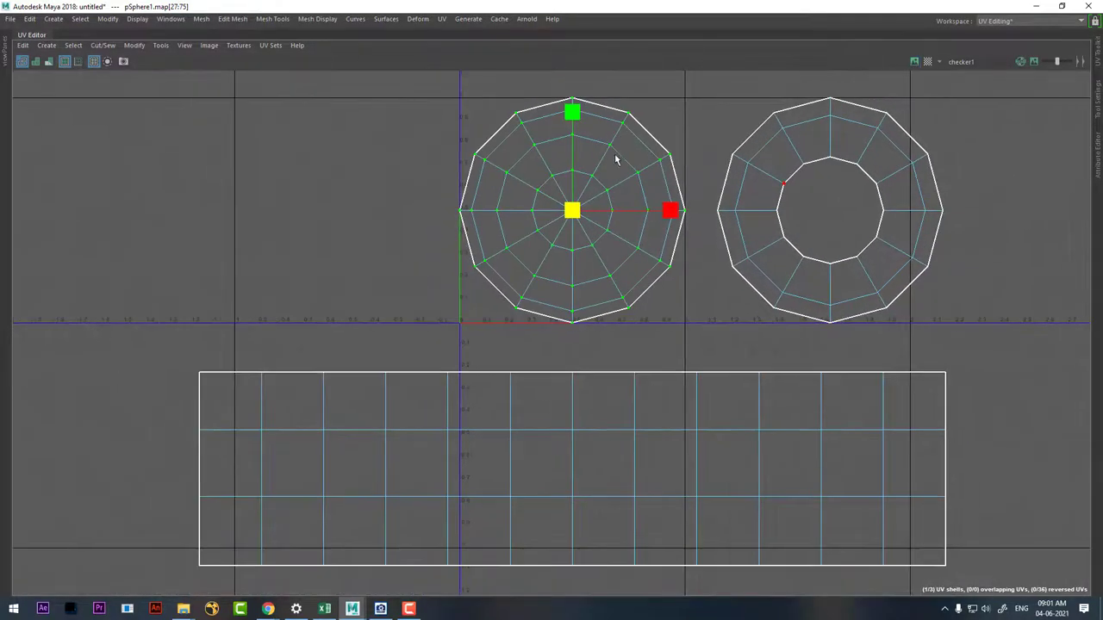
pyautogui.hotkey('ctrl', 'space')
pyautogui.scroll(5, 662, 275)
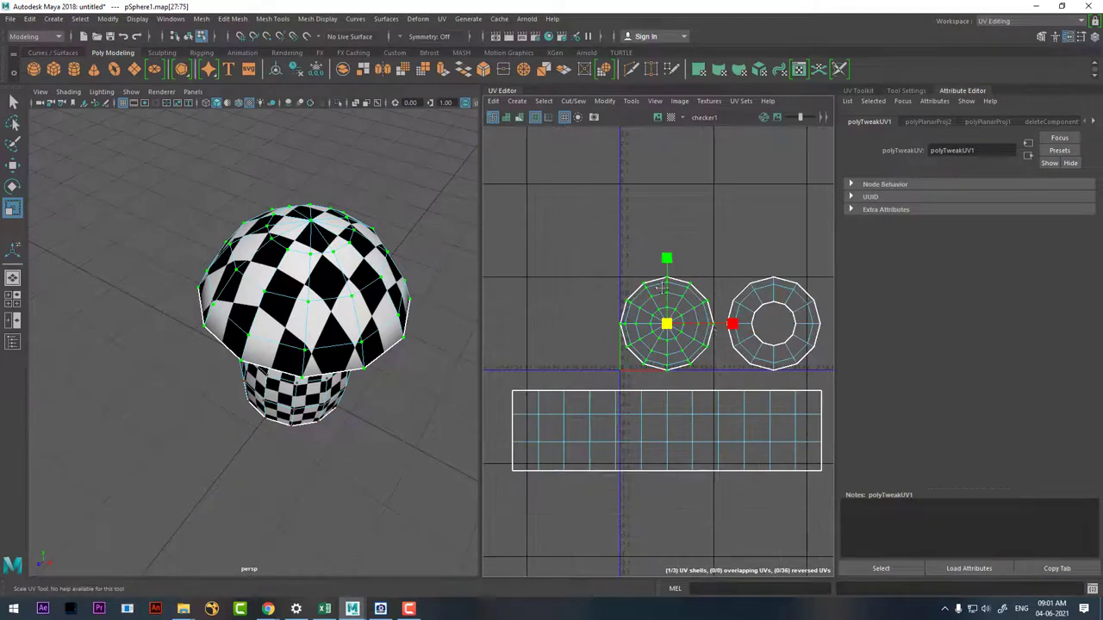
# Step: Try an Unfold on the cap shell, undo it, and bring up the unfold choices
pyautogui.keyDown('alt'); pyautogui.moveTo(334, 360); pyautogui.dragTo(311, 329); pyautogui.keyUp('alt')
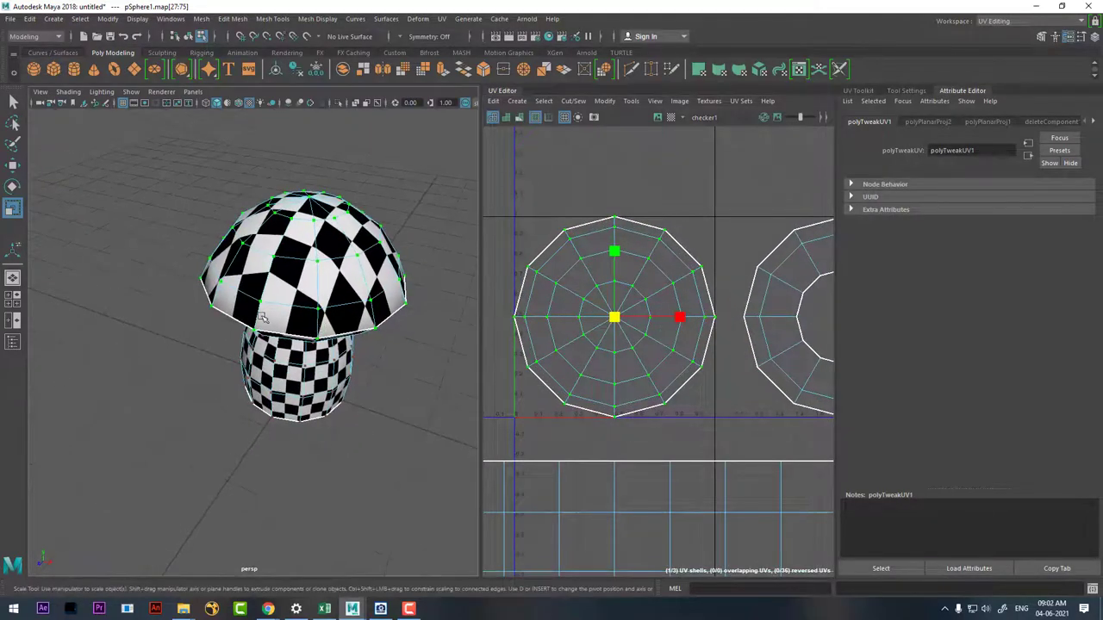
pyautogui.moveTo(702, 231)
pyautogui.keyDown('shift'); pyautogui.mouseDown(button='right')
pyautogui.moveTo(565, 247)
pyautogui.moveTo(562, 236)
pyautogui.mouseUp(button='right'); pyautogui.keyUp('shift')
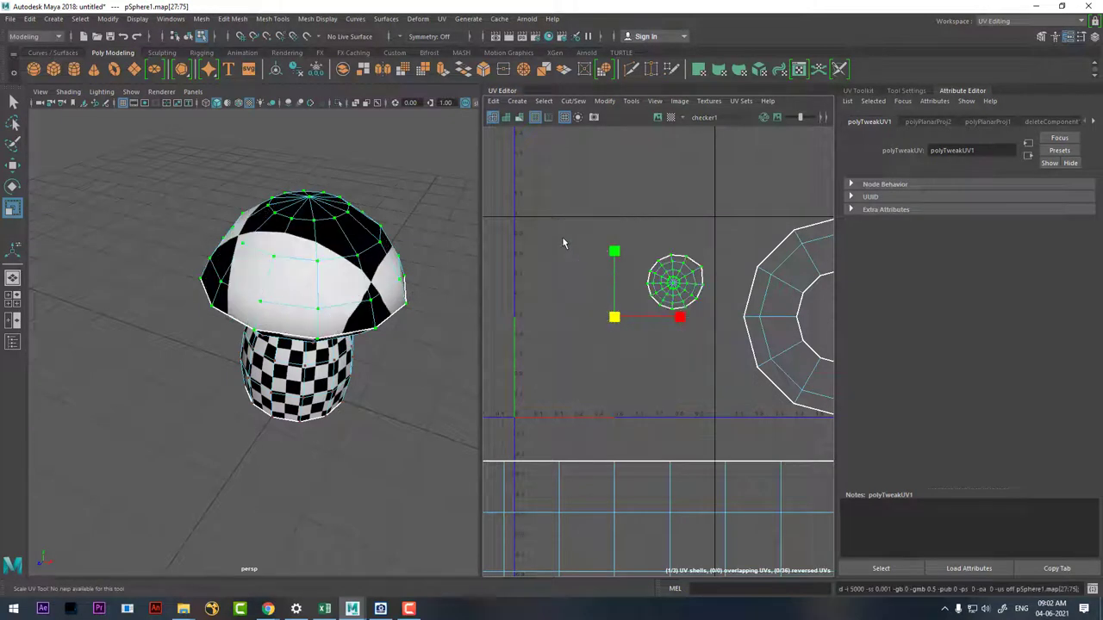
pyautogui.hotkey('ctrl', 'z')
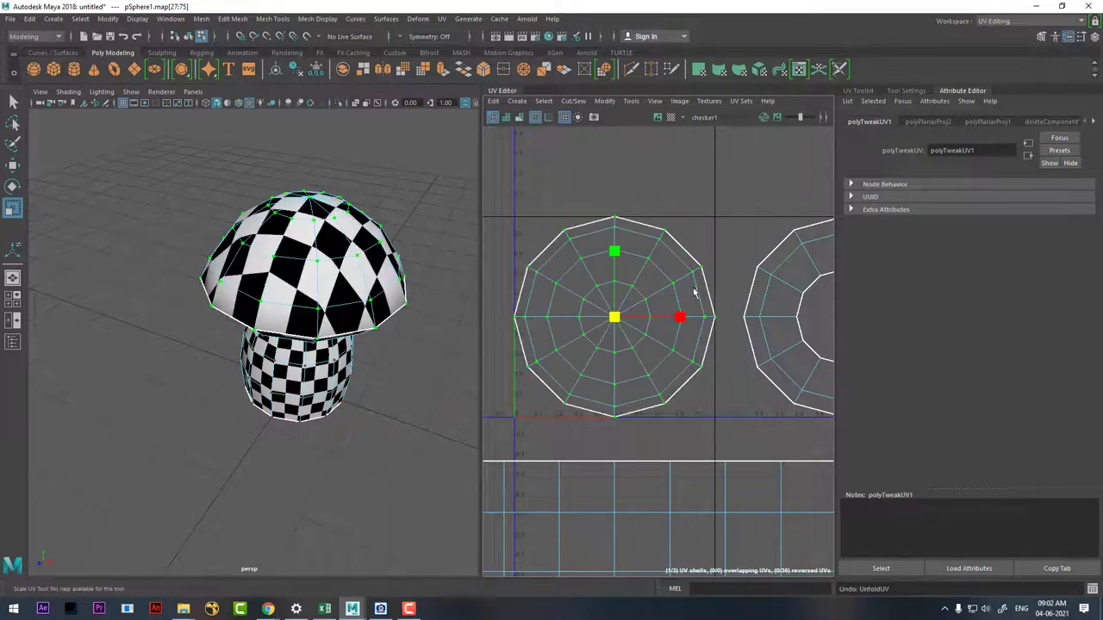
pyautogui.keyDown('shift'); pyautogui.moveTo(728, 242); pyautogui.dragTo(642, 243, button='right'); pyautogui.keyUp('shift')
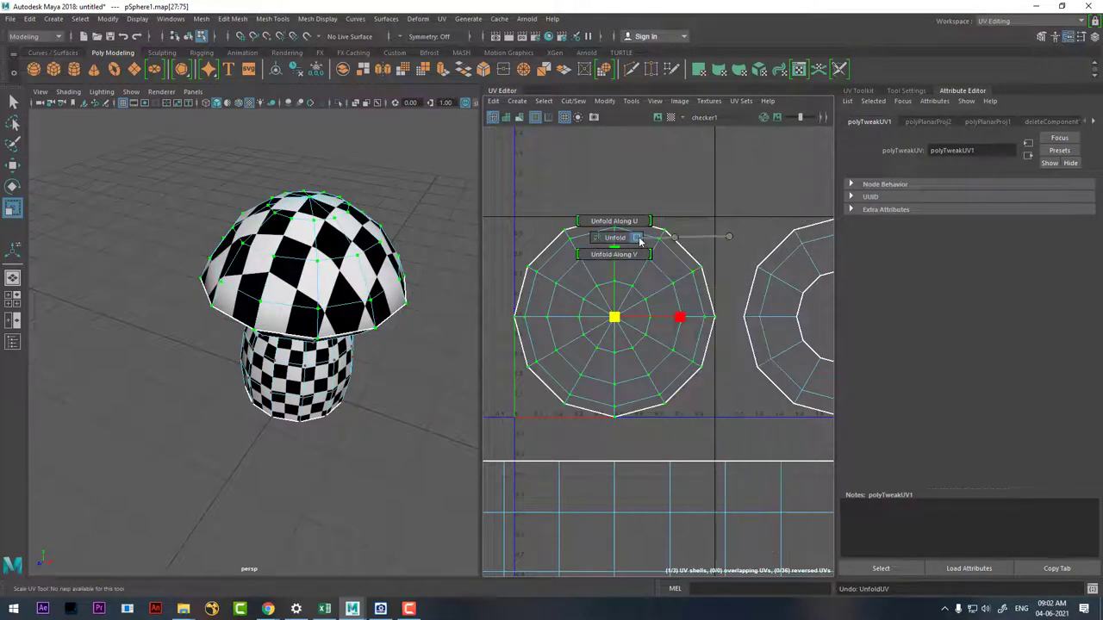
# Step: Set the unfold method to Unfold3D and unfold the cap shell
pyautogui.click(662, 244)
pyautogui.click(846, 200)
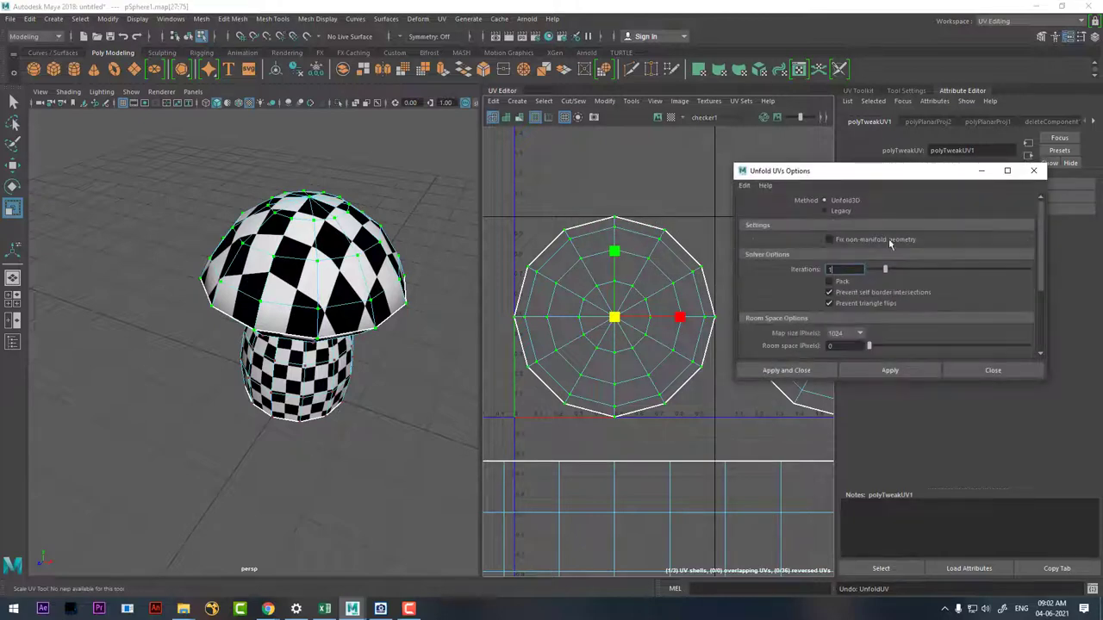
pyautogui.click(905, 371)
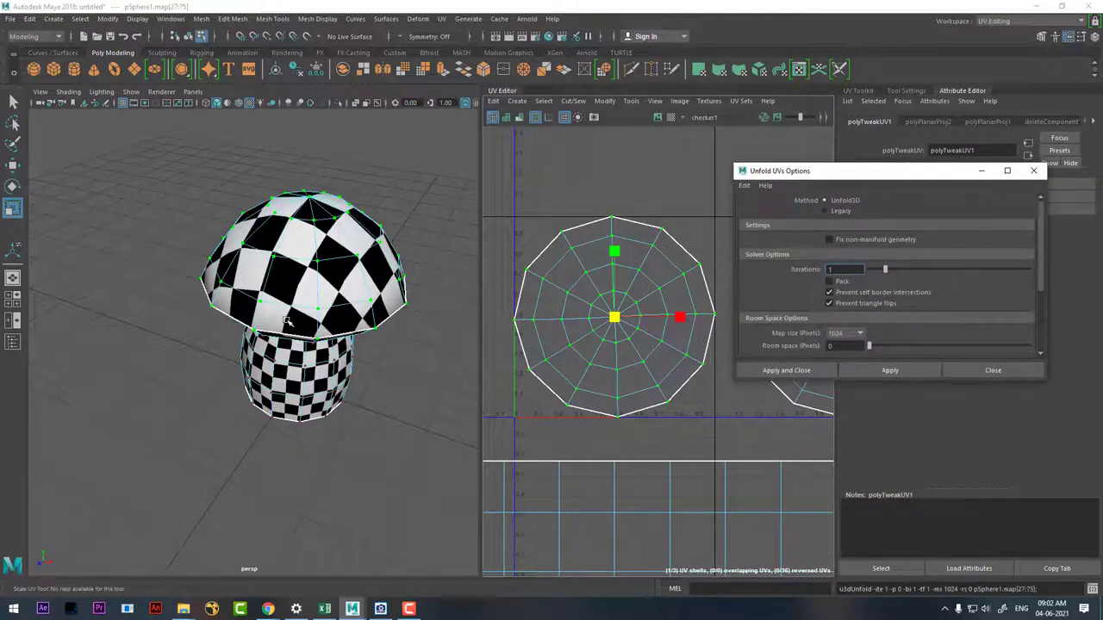
pyautogui.moveTo(288, 320)
pyautogui.keyDown('alt'); pyautogui.mouseDown()
pyautogui.moveTo(300, 356)
pyautogui.moveTo(360, 377)
pyautogui.mouseUp(); pyautogui.keyUp('alt')
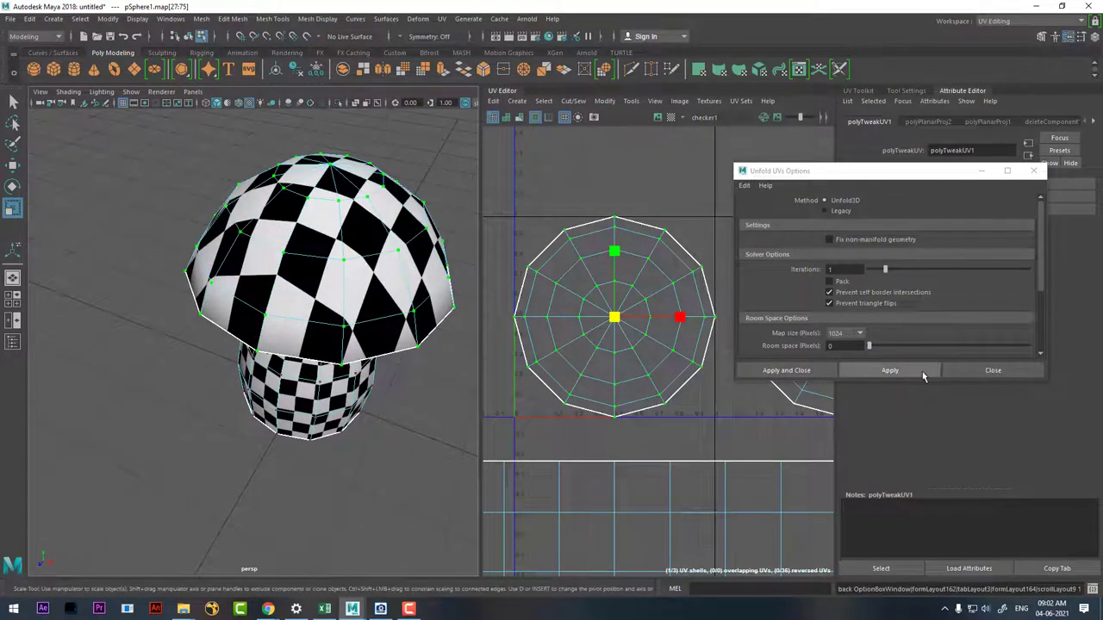
pyautogui.click(920, 373)
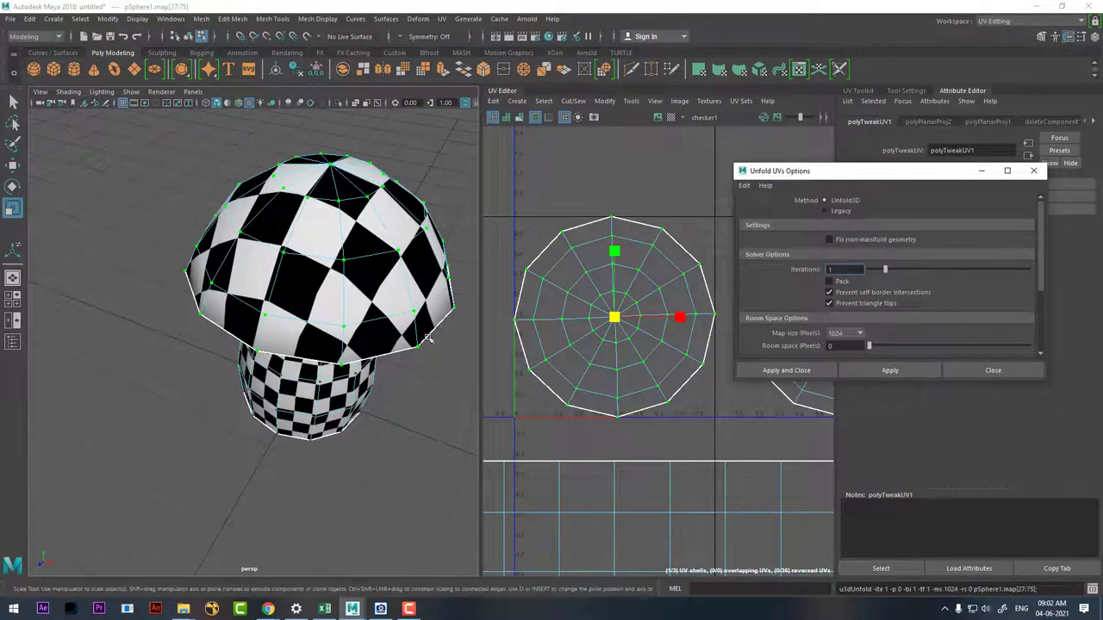
# Step: Reselect the full cap shell, unfold it again, and close the Unfold UVs options
pyautogui.keyDown('alt'); pyautogui.moveTo(414, 345); pyautogui.dragTo(413, 267); pyautogui.keyUp('alt')
pyautogui.click(646, 281)
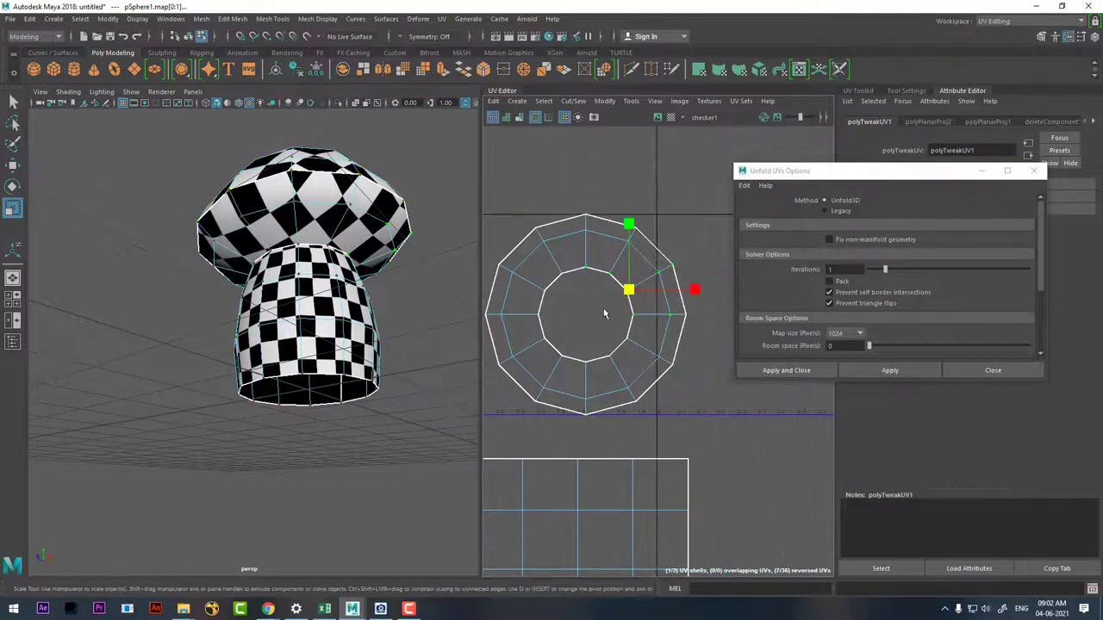
pyautogui.moveTo(603, 296); pyautogui.dragTo(603, 362, button='right')
pyautogui.click(896, 370)
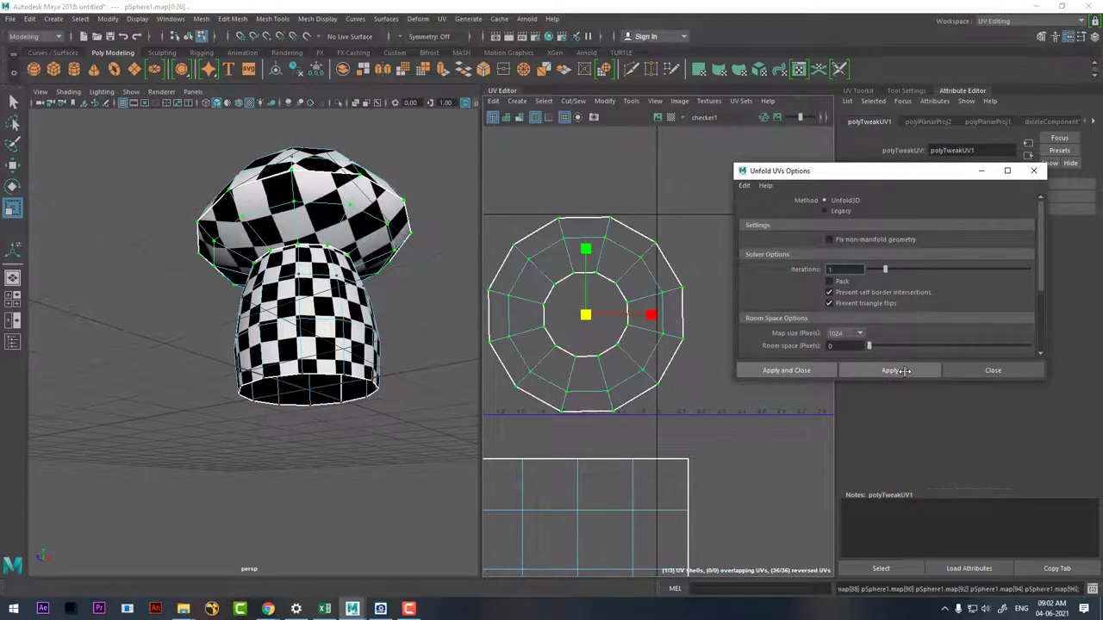
pyautogui.keyDown('alt'); pyautogui.moveTo(424, 401); pyautogui.dragTo(471, 412); pyautogui.keyUp('alt')
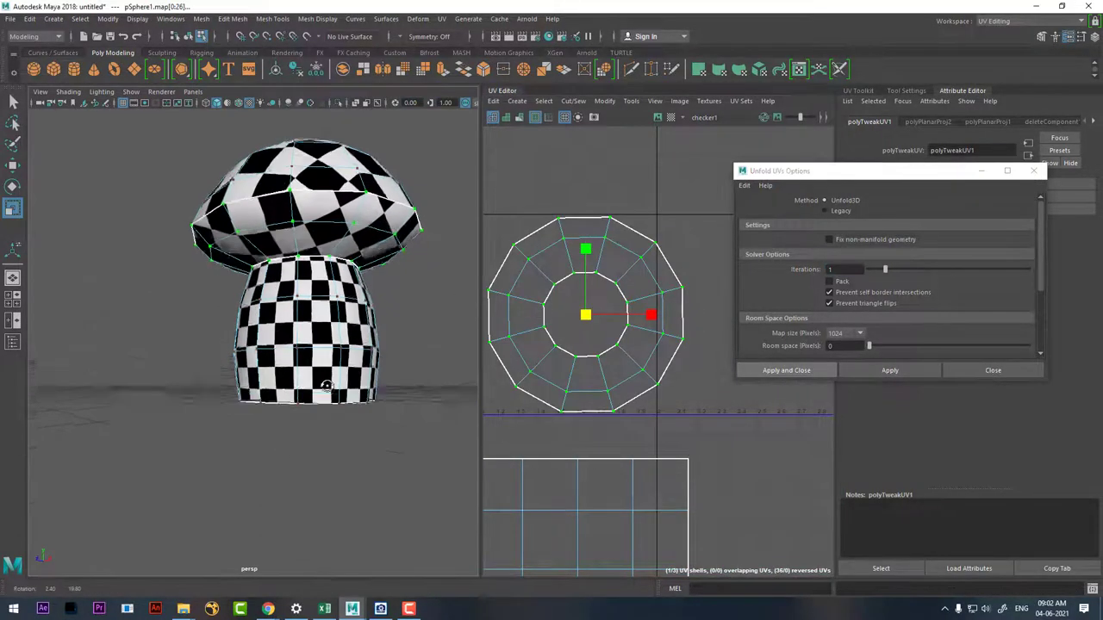
pyautogui.click(993, 371)
pyautogui.scroll(-2, 767, 388)
pyautogui.scroll(-2, 802, 384)
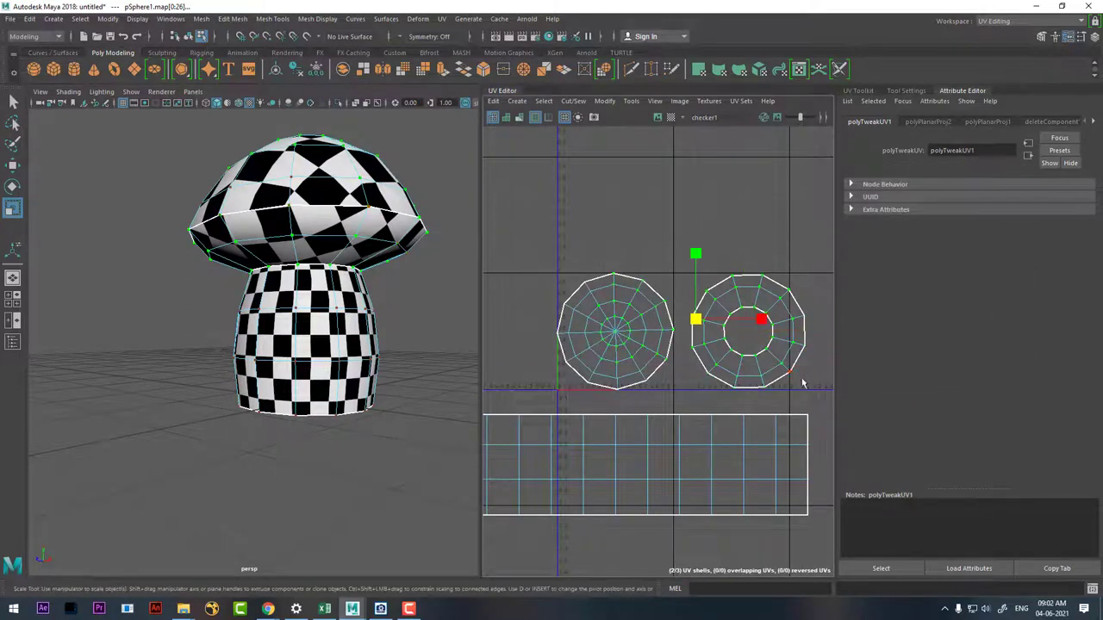
# Step: Select the two cap UV shells and scale them up
pyautogui.rightClick(647, 315)
pyautogui.scroll(2, 660, 365)
pyautogui.keyDown('alt'); pyautogui.moveTo(341, 285); pyautogui.dragTo(360, 287); pyautogui.keyUp('alt')
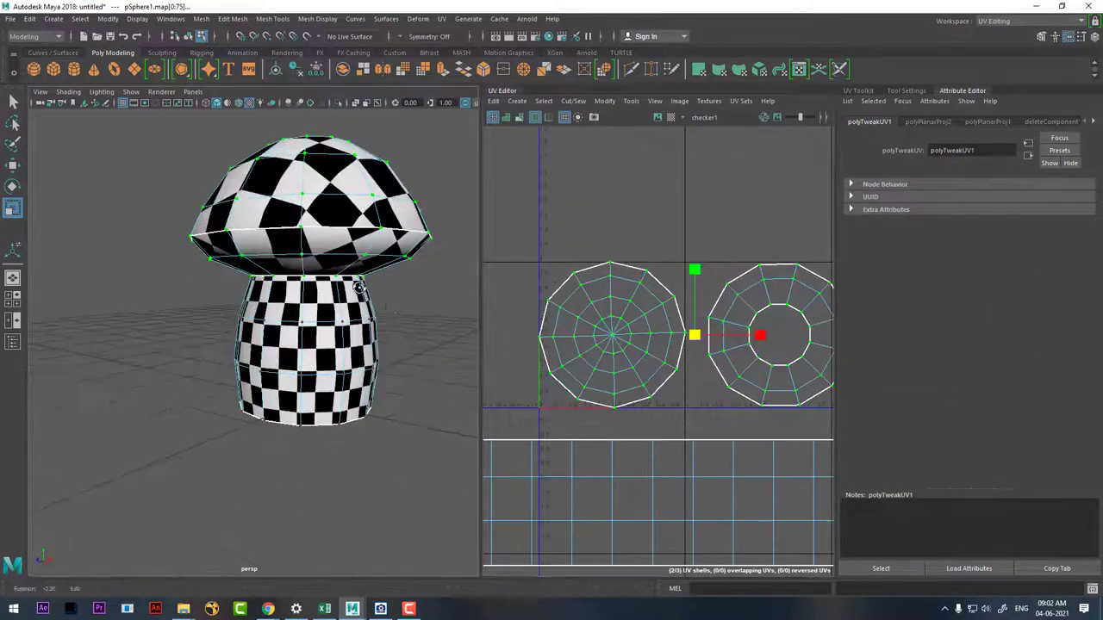
pyautogui.moveTo(697, 336); pyautogui.dragTo(746, 324)
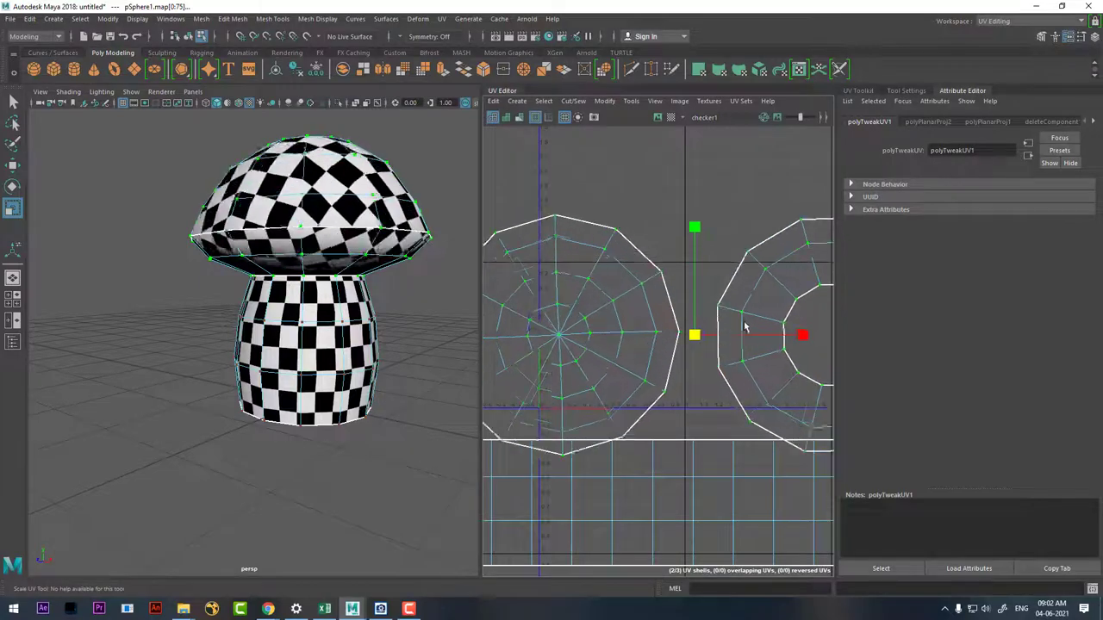
pyautogui.moveTo(362, 344)
pyautogui.keyDown('alt'); pyautogui.mouseDown()
pyautogui.moveTo(334, 390)
pyautogui.moveTo(349, 379)
pyautogui.mouseUp(); pyautogui.keyUp('alt')
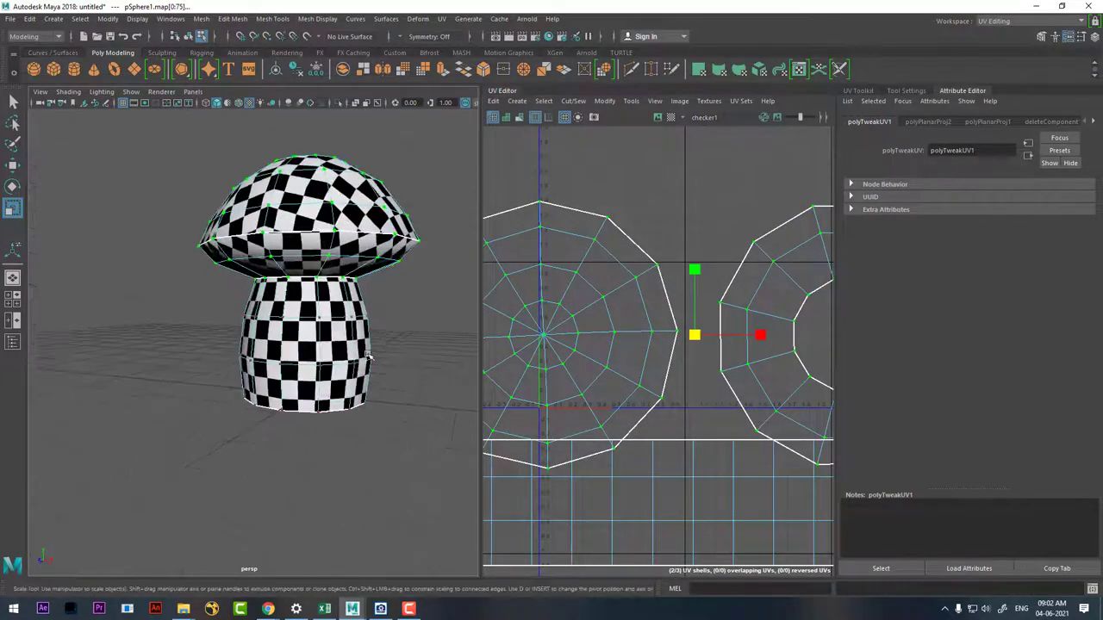
pyautogui.moveTo(349, 379)
pyautogui.keyDown('alt'); pyautogui.mouseDown(button='right')
pyautogui.moveTo(368, 365)
pyautogui.moveTo(701, 365)
pyautogui.mouseUp(button='right'); pyautogui.keyUp('alt')
pyautogui.scroll(2, 685, 366)
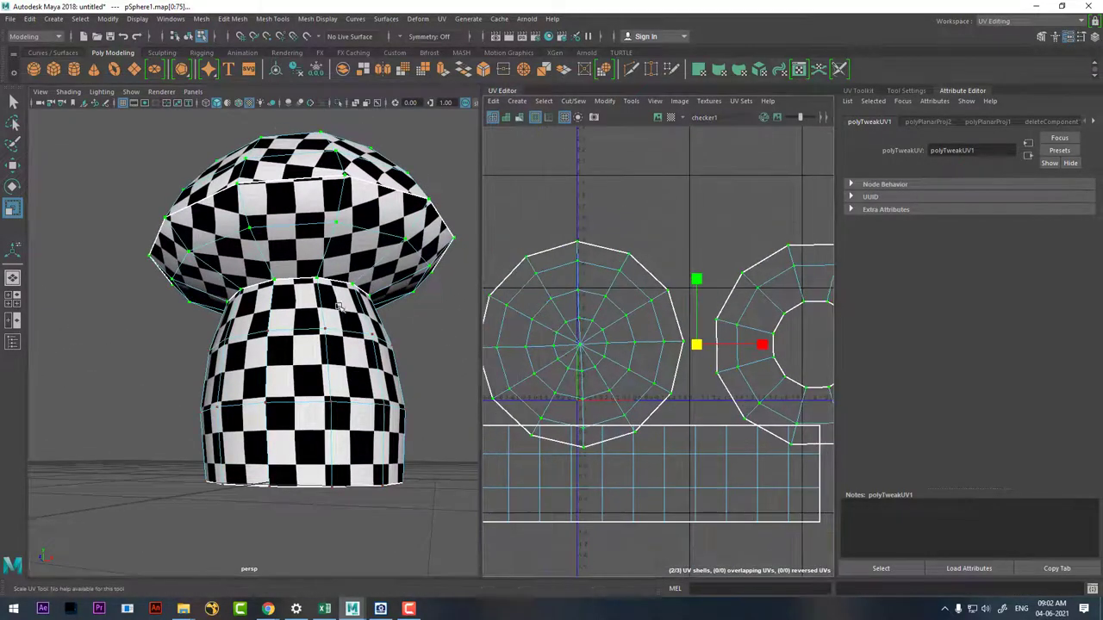
pyautogui.moveTo(692, 349); pyautogui.dragTo(701, 352)
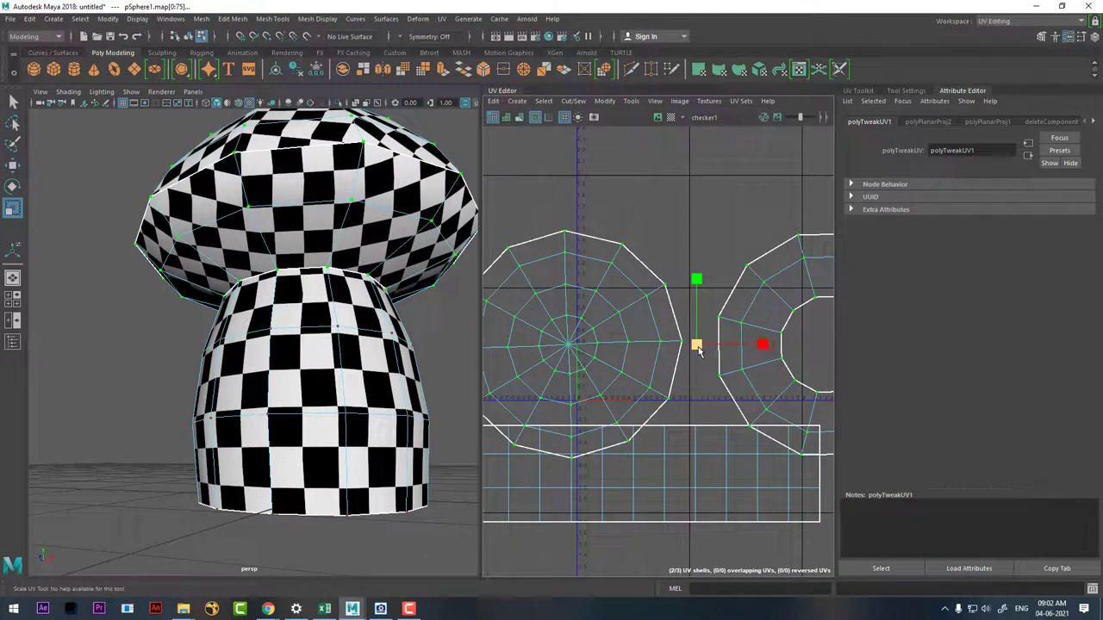
# Step: Shift the cap shells slightly left and up
pyautogui.press('w')
pyautogui.keyDown('alt'); pyautogui.moveTo(765, 345); pyautogui.dragTo(726, 330, button='middle'); pyautogui.keyUp('alt')
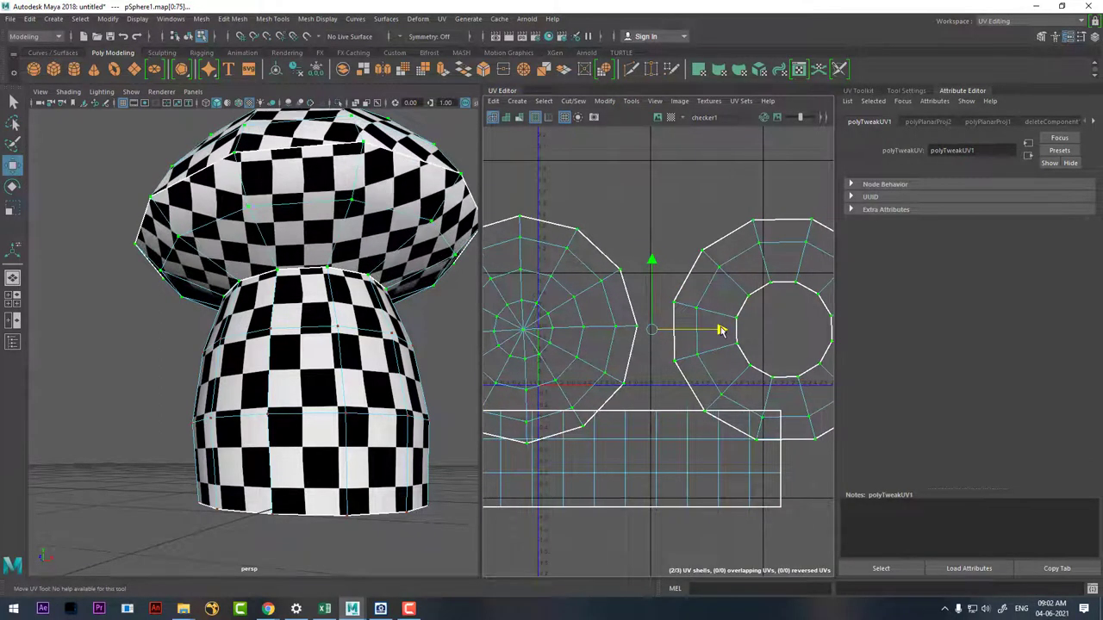
pyautogui.moveTo(727, 330); pyautogui.dragTo(719, 330)
pyautogui.moveTo(658, 272); pyautogui.dragTo(656, 259)
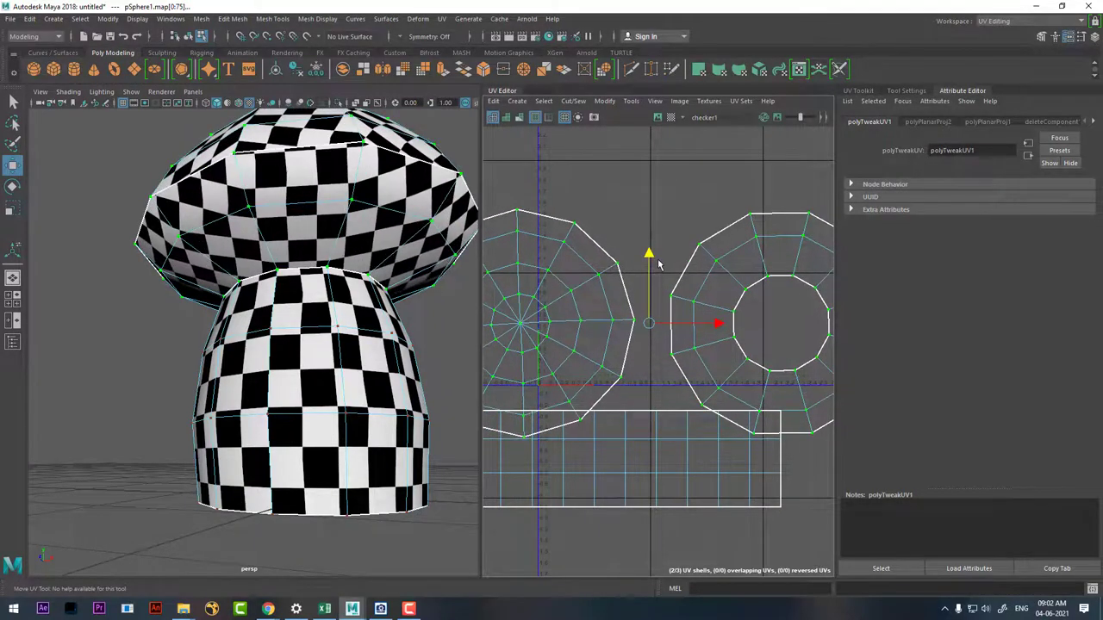
pyautogui.scroll(4, 290, 364)
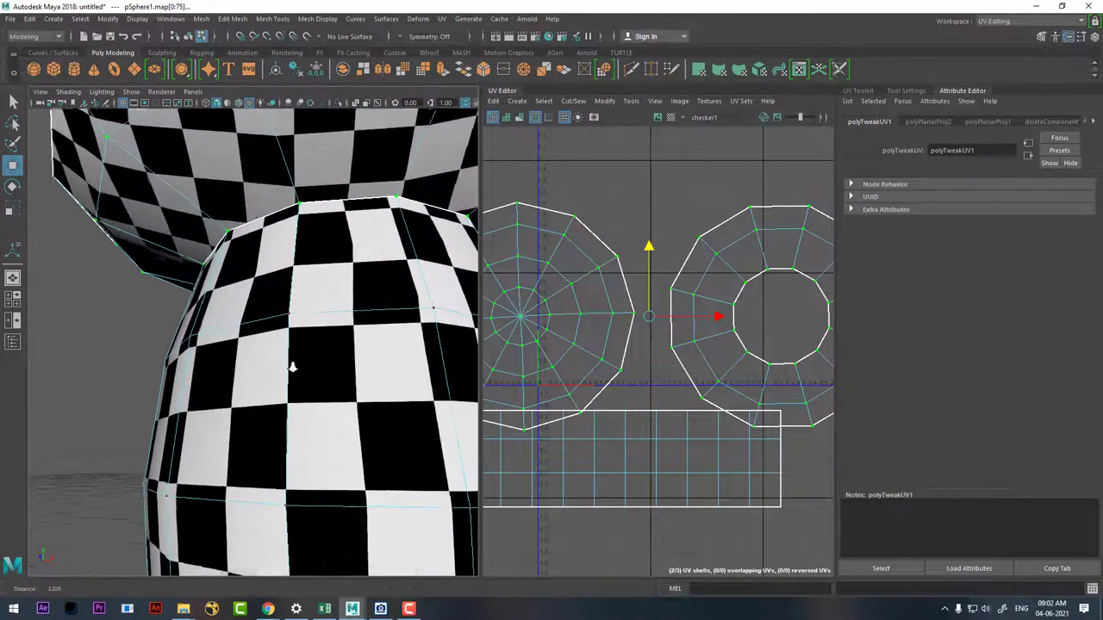
pyautogui.scroll(2, 326, 345)
pyautogui.scroll(1, 761, 383)
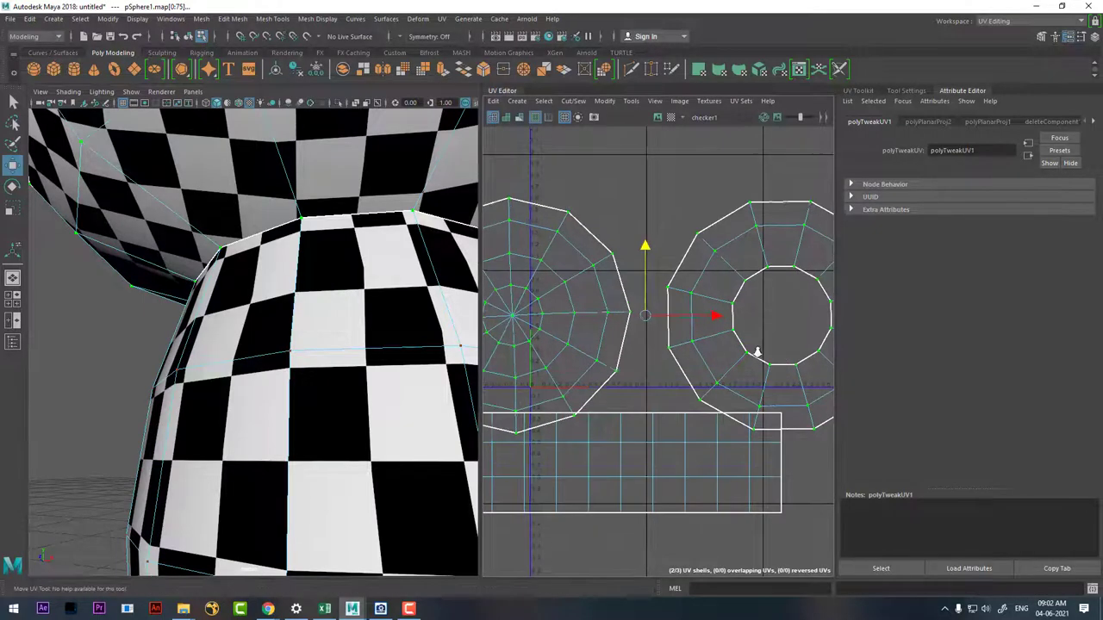
# Step: Shrink the cap shells slightly and lower them a few pixels
pyautogui.press('r')
pyautogui.moveTo(649, 323)
pyautogui.mouseDown()
pyautogui.moveTo(662, 299)
pyautogui.moveTo(681, 302)
pyautogui.mouseUp()
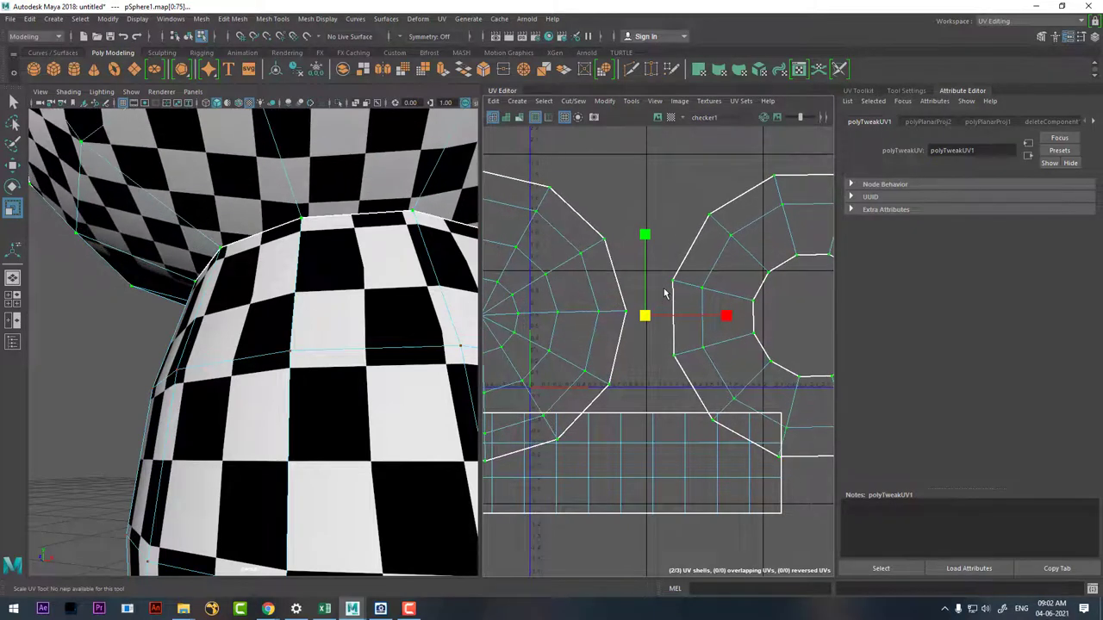
pyautogui.press('w')
pyautogui.moveTo(648, 243); pyautogui.dragTo(648, 253)
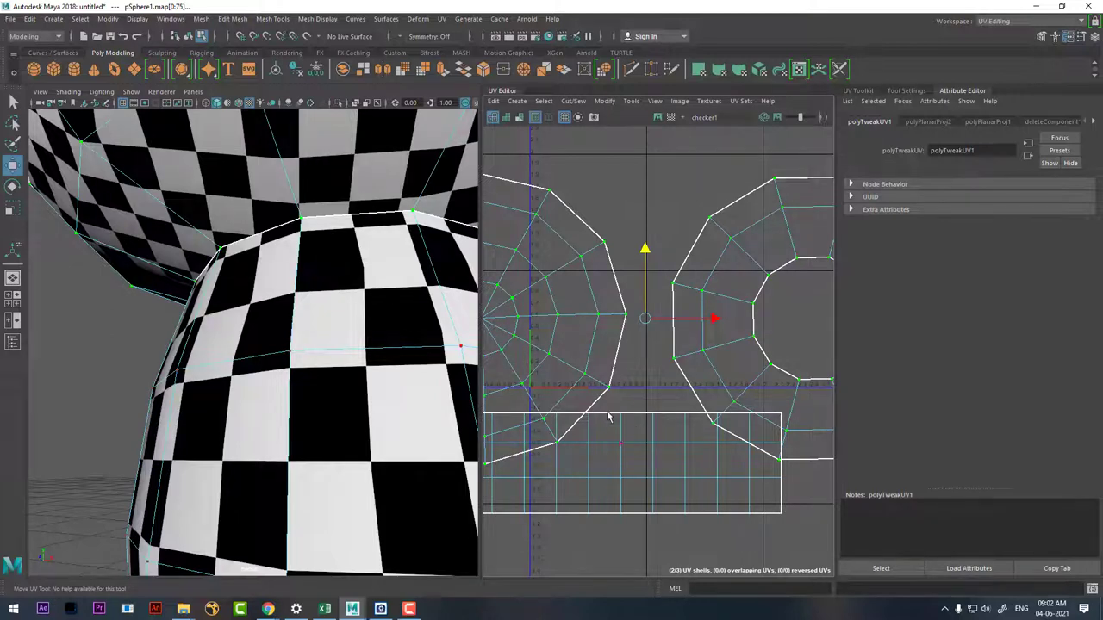
pyautogui.scroll(-3, 594, 426)
pyautogui.scroll(-2, 594, 426)
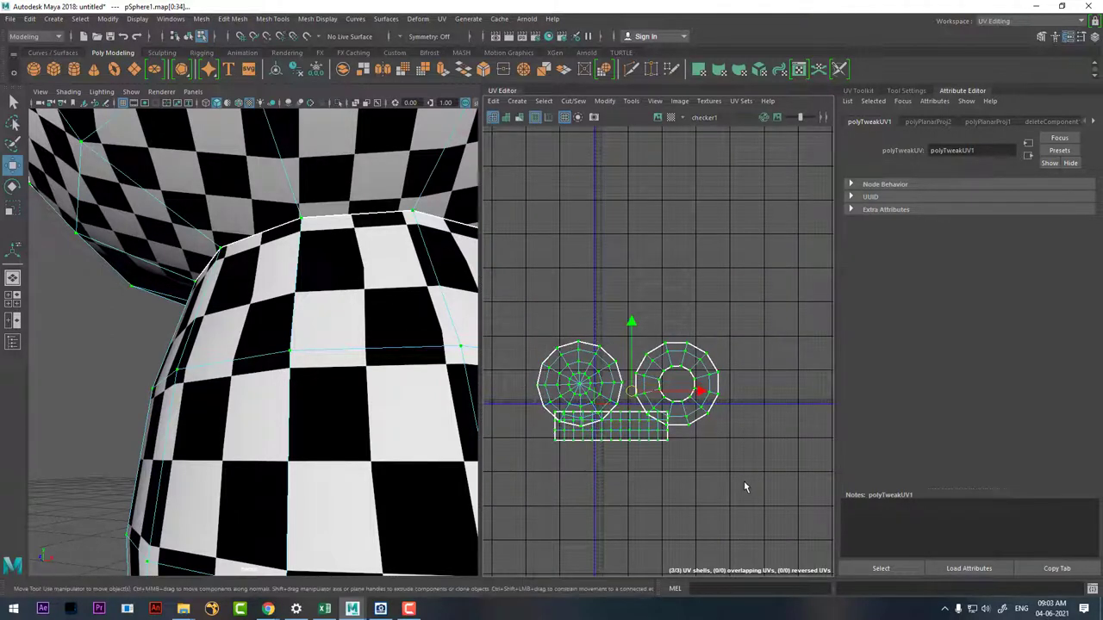
# Step: Add the stem shell to the selection and run Layout UVs on all three shells
pyautogui.keyDown('shift'); pyautogui.click(586, 428); pyautogui.keyUp('shift')
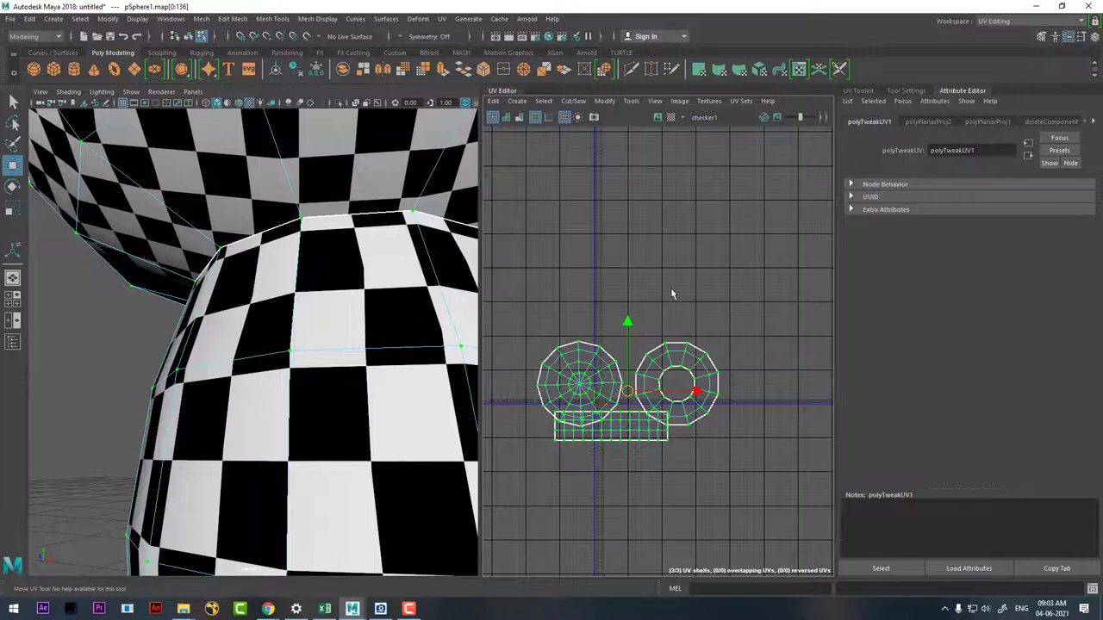
pyautogui.keyDown('shift'); pyautogui.moveTo(672, 295); pyautogui.dragTo(574, 330, button='right'); pyautogui.keyUp('shift')
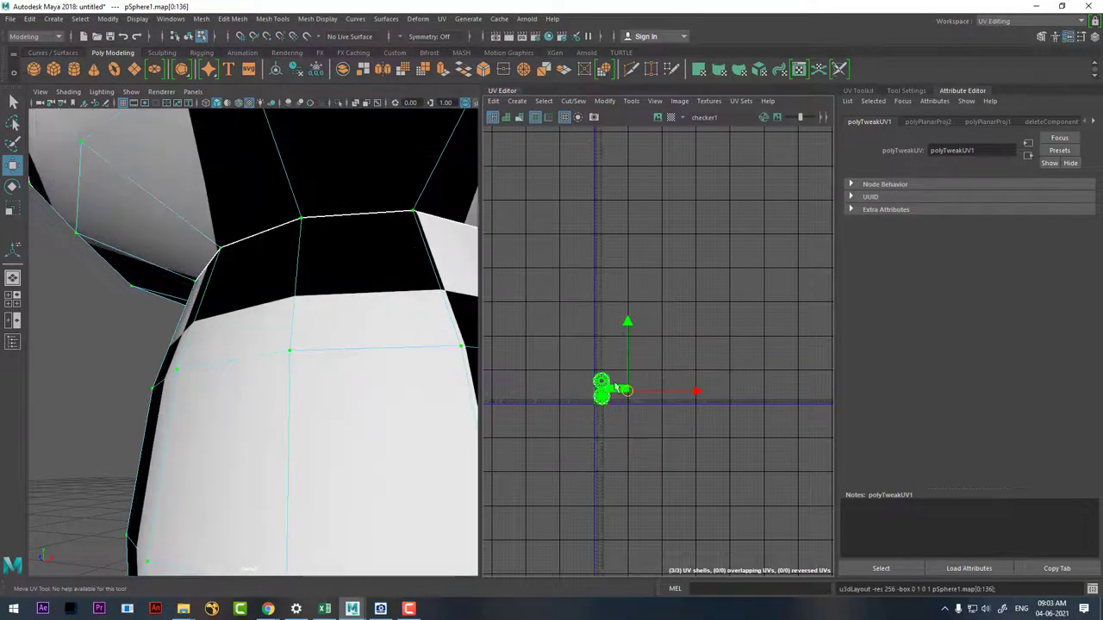
pyautogui.scroll(3, 616, 390)
pyautogui.keyDown('alt'); pyautogui.moveTo(616, 411); pyautogui.dragTo(685, 359, button='middle'); pyautogui.keyUp('alt')
pyautogui.press('f')
pyautogui.scroll(1, 675, 441)
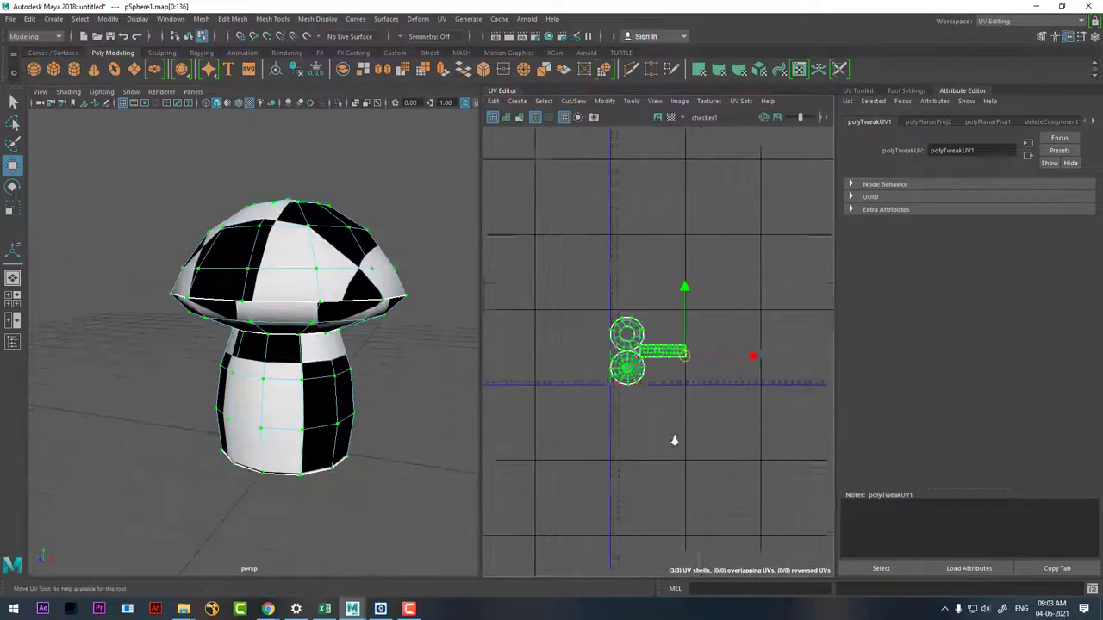
pyautogui.keyDown('alt'); pyautogui.moveTo(675, 441); pyautogui.dragTo(709, 518, button='right'); pyautogui.keyUp('alt')
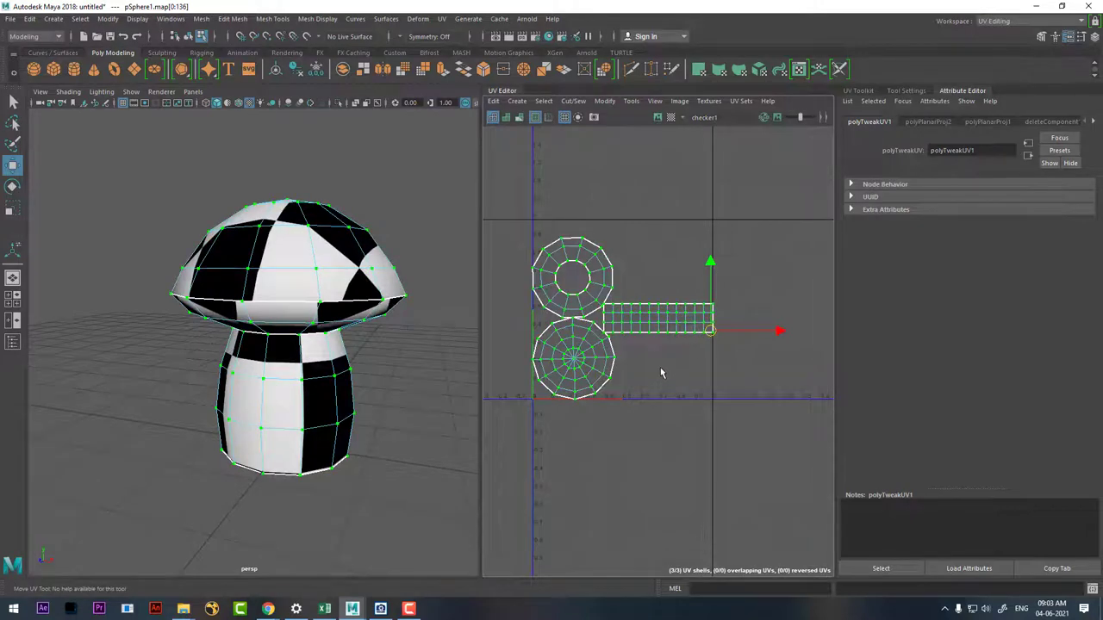
pyautogui.scroll(1, 623, 399)
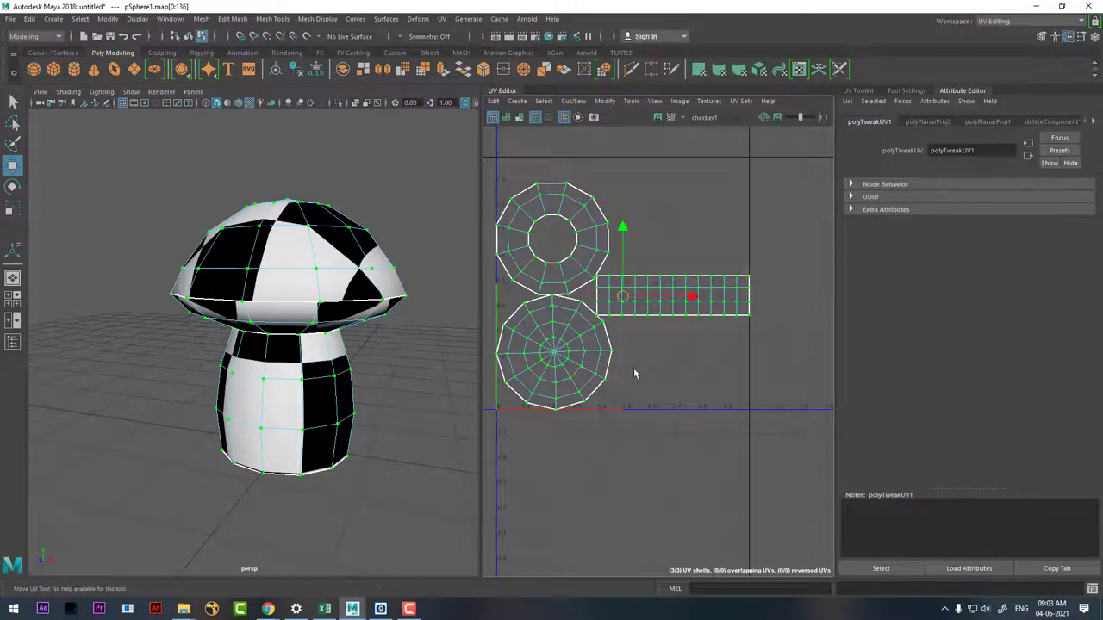
# Step: Move the bottom circle beside the top circle and the stem strip below both
pyautogui.click(595, 379)
pyautogui.moveTo(576, 343); pyautogui.dragTo(698, 209)
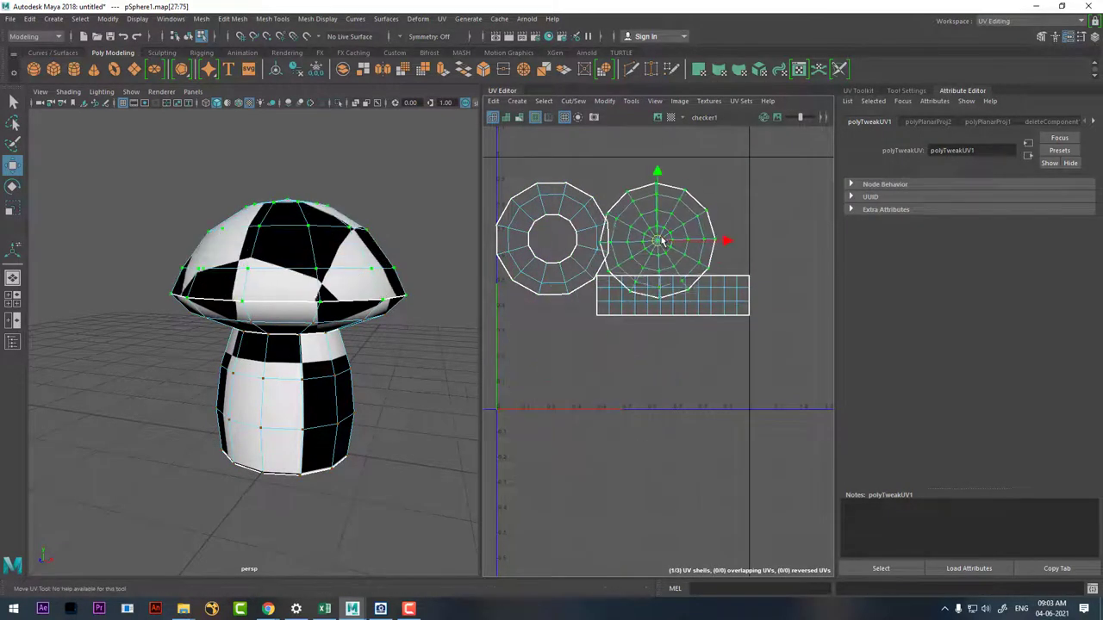
pyautogui.scroll(1, 714, 312)
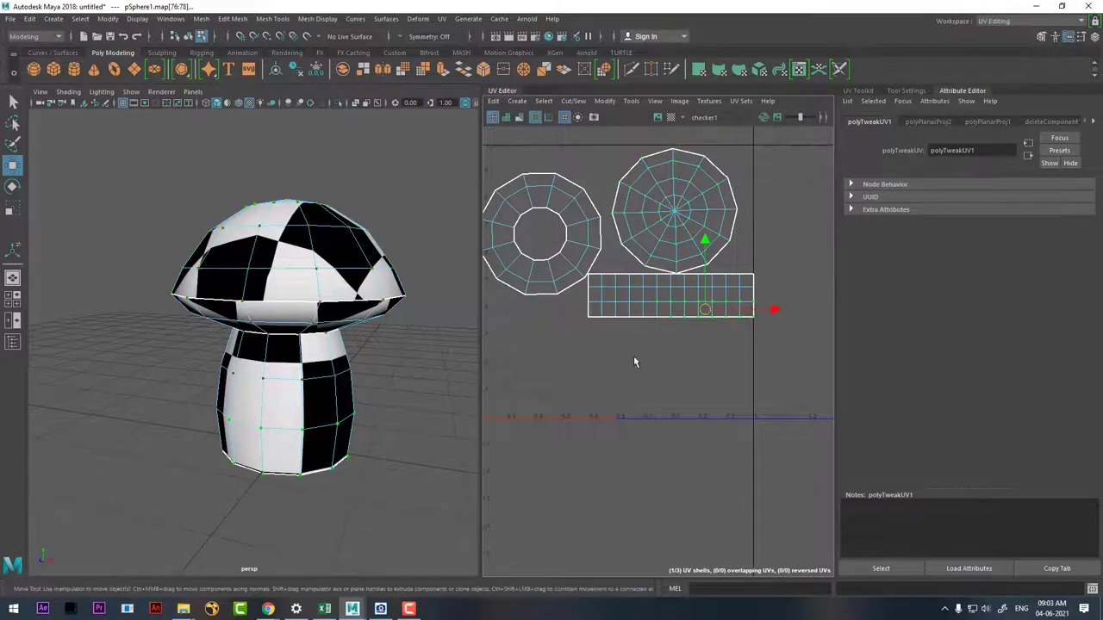
pyautogui.moveTo(633, 354); pyautogui.dragTo(704, 399, button='right')
pyautogui.moveTo(681, 316); pyautogui.dragTo(619, 360)
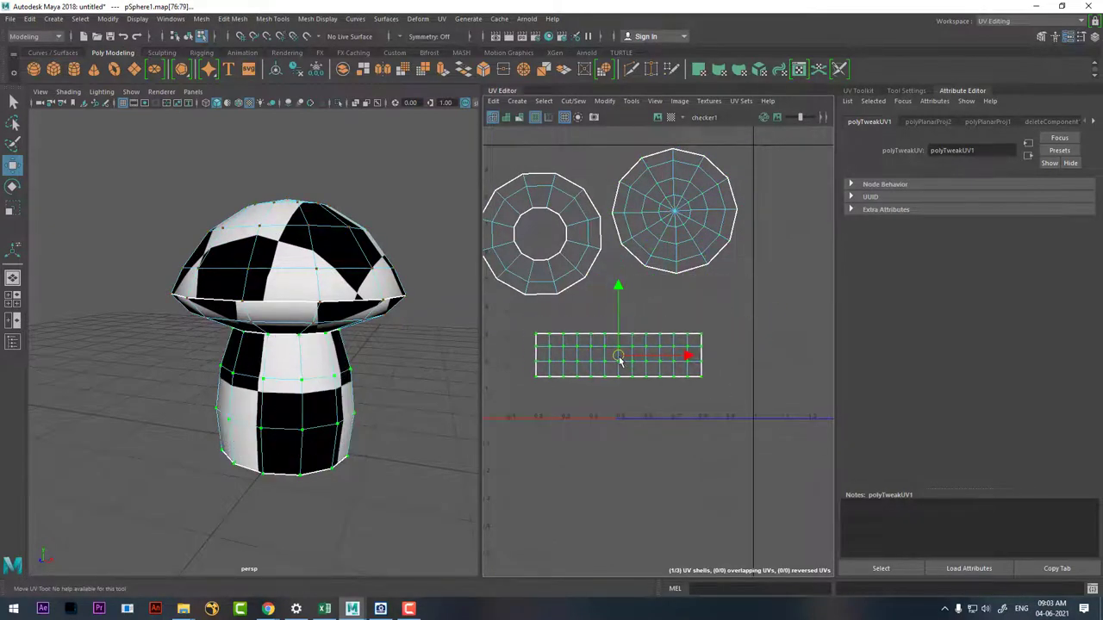
pyautogui.scroll(-2, 695, 353)
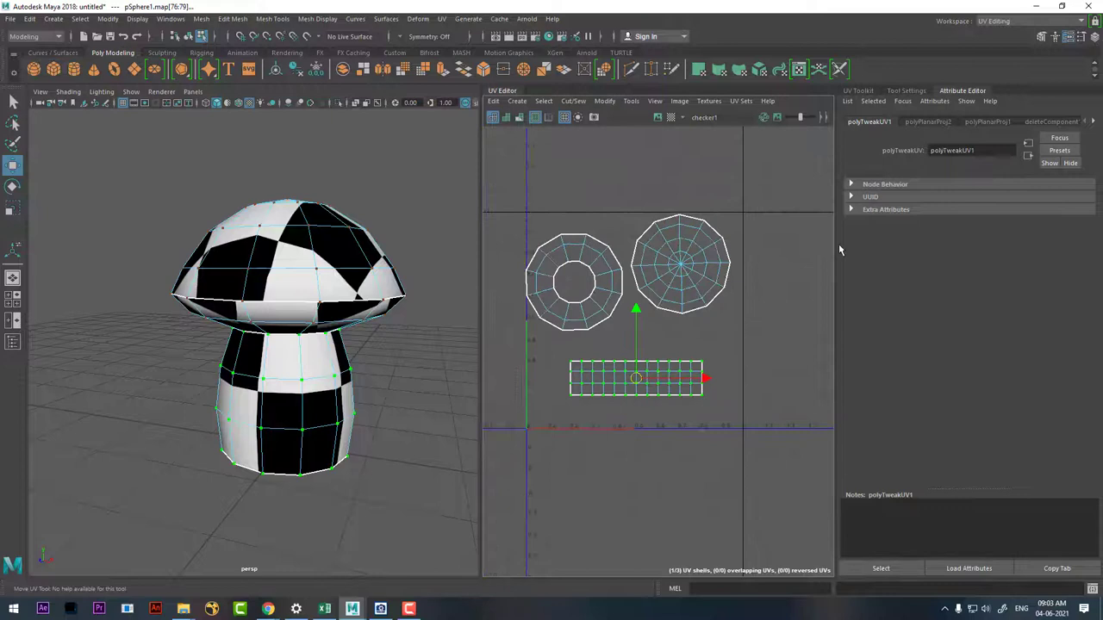
pyautogui.click(862, 90)
pyautogui.moveTo(776, 218); pyautogui.dragTo(507, 430)
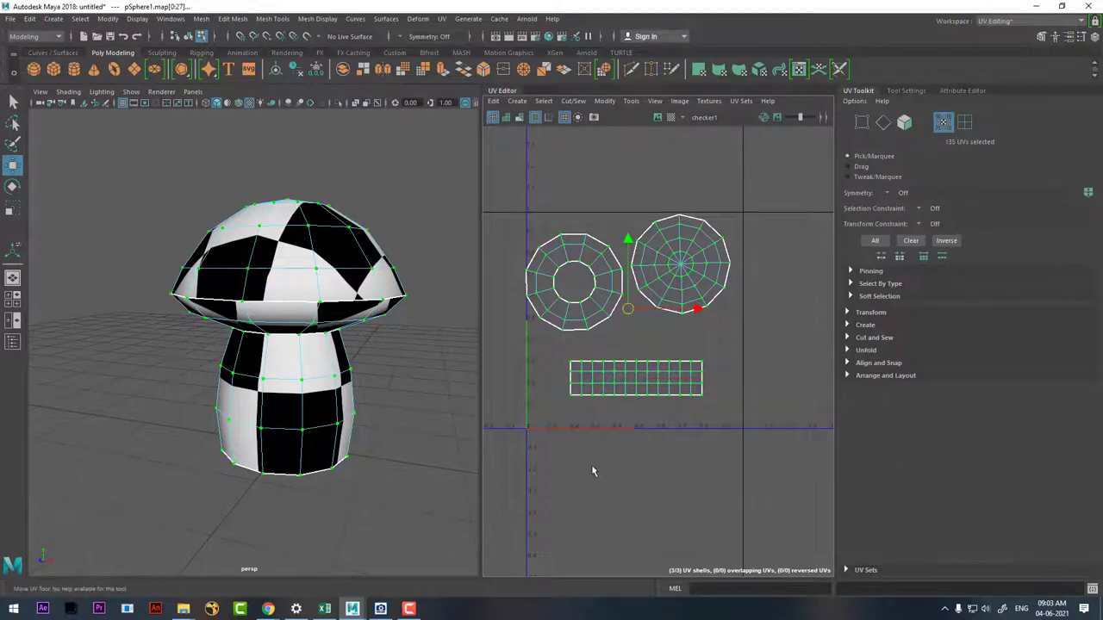
# Step: Try Orient Shells, Orient to Edges, Stack, Unstack and Stack and Orient, undoing the unwanted results
pyautogui.click(860, 377)
pyautogui.click(877, 438)
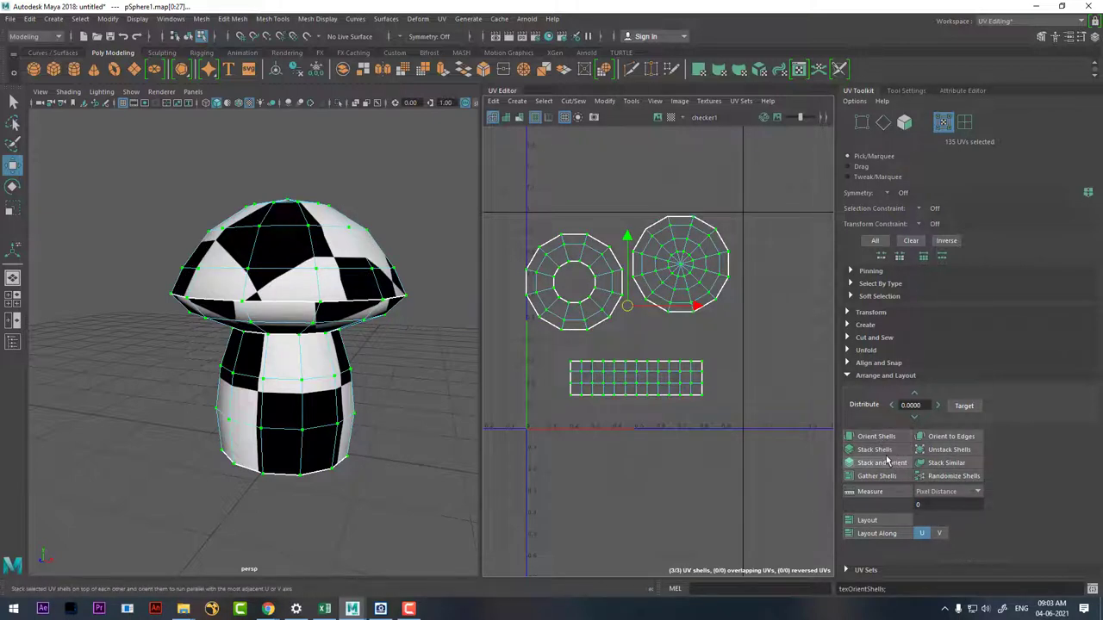
pyautogui.click(955, 441)
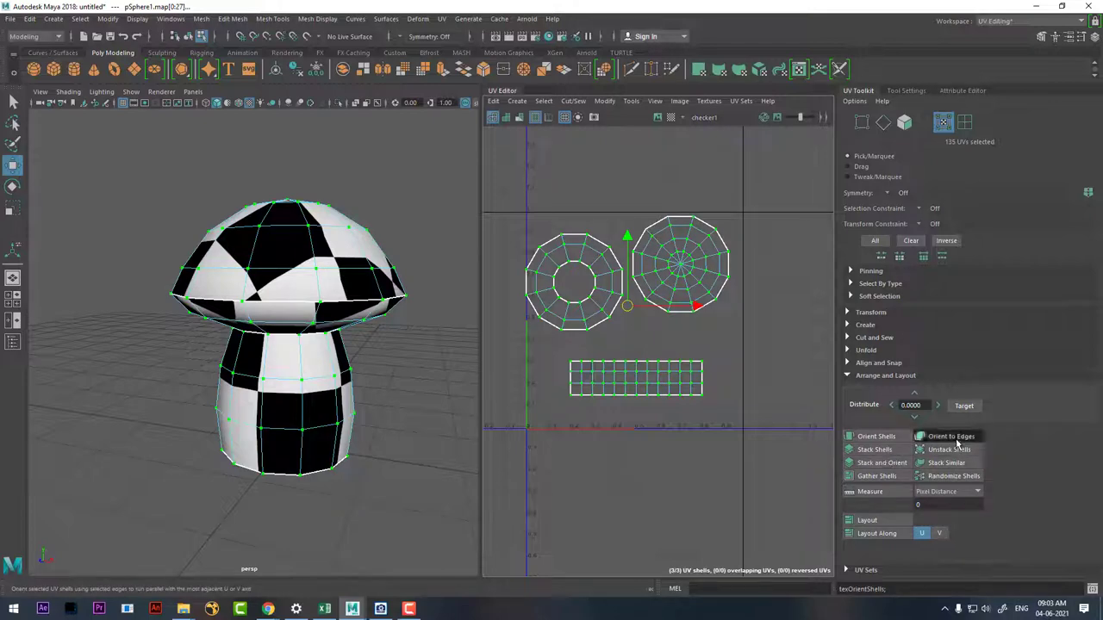
pyautogui.hotkey('ctrl', 'z')
pyautogui.click(875, 450)
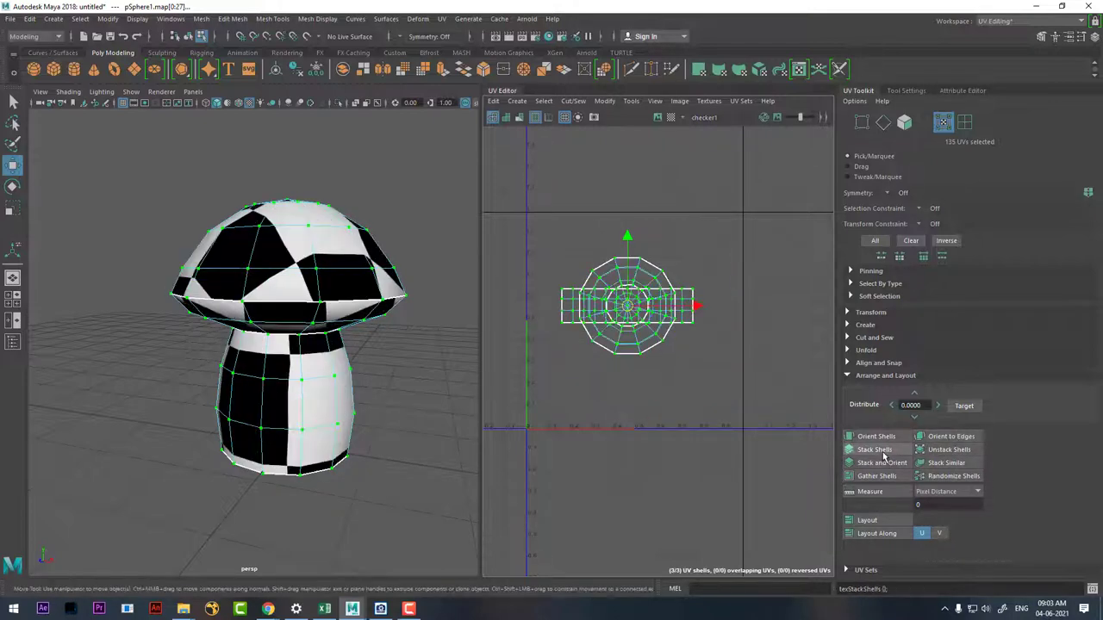
pyautogui.hotkey('ctrl', 'z')
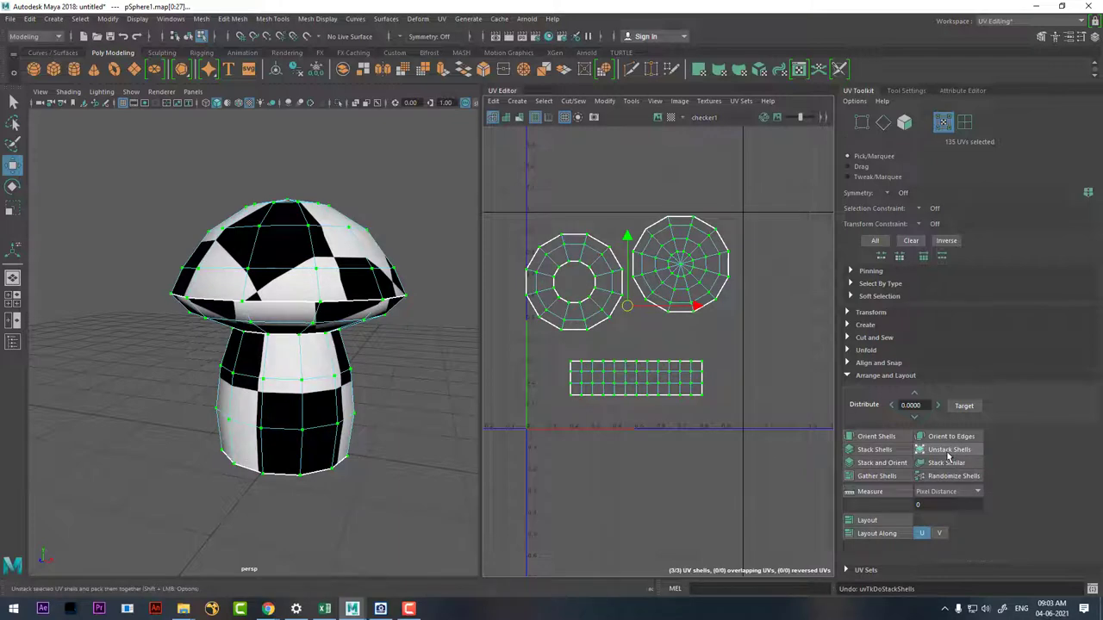
pyautogui.click(947, 452)
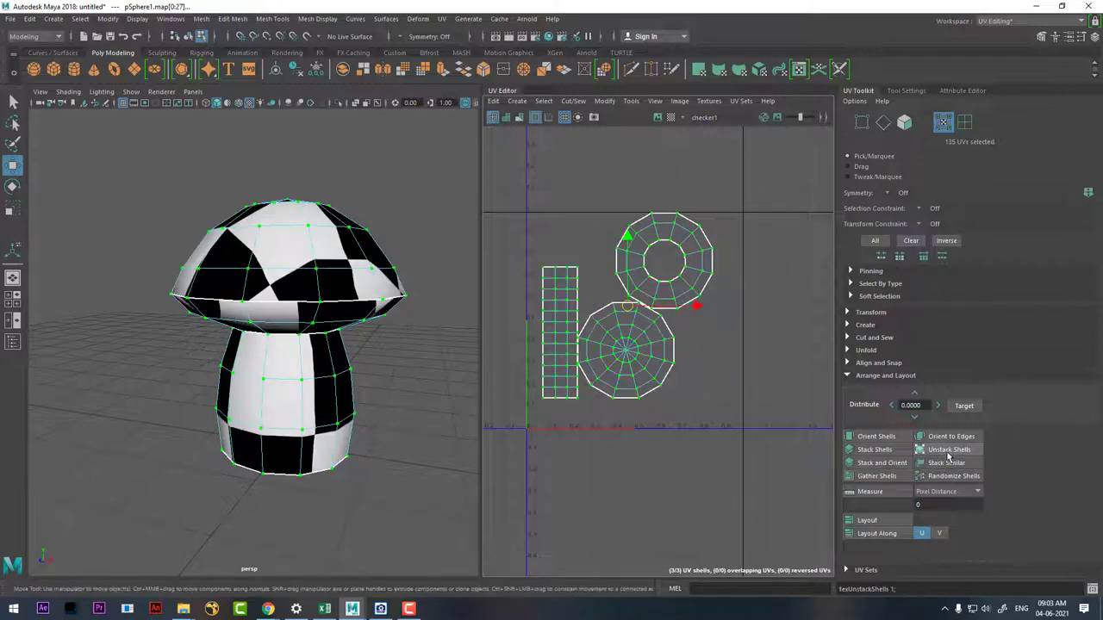
pyautogui.click(882, 465)
pyautogui.hotkey('ctrl', 'z')
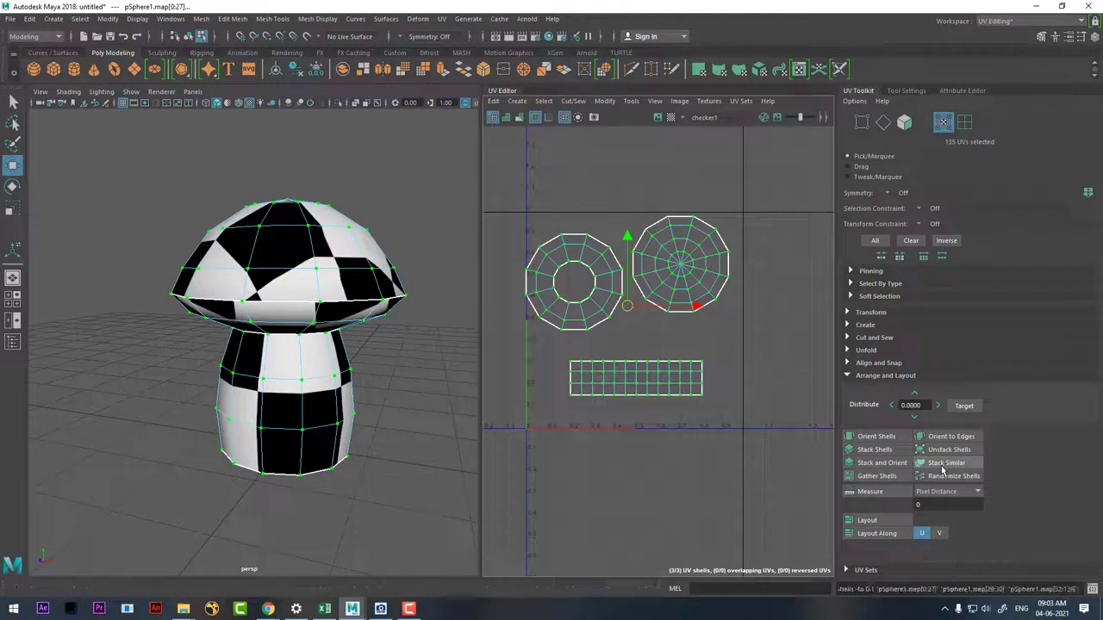
# Step: Gather and randomize the UV shells, then lay them out along V and finally along U
pyautogui.click(888, 481)
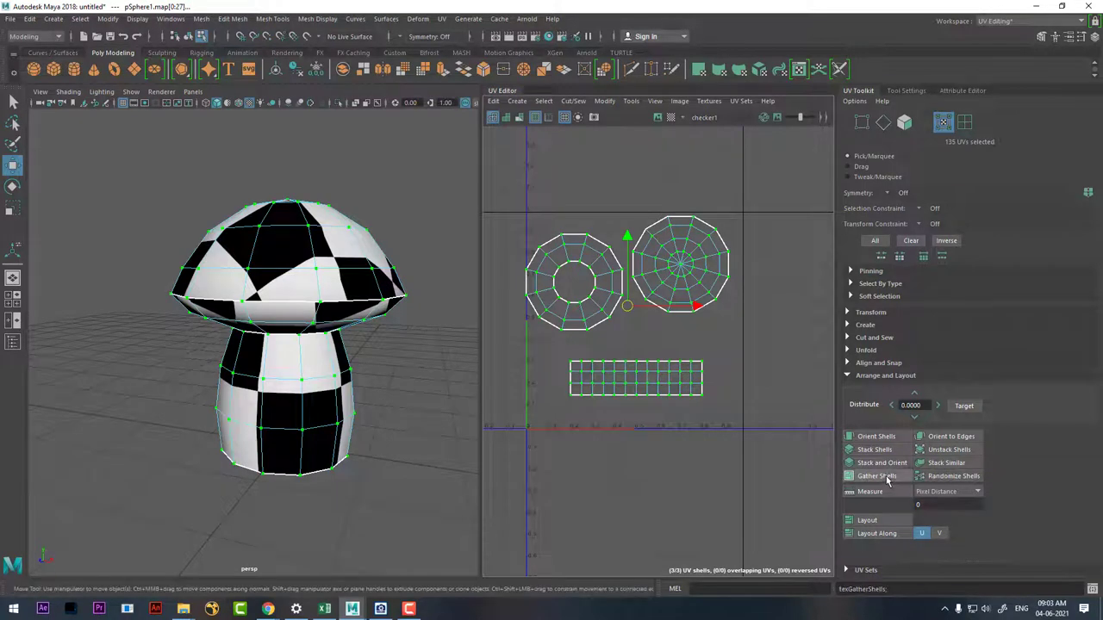
pyautogui.click(952, 479)
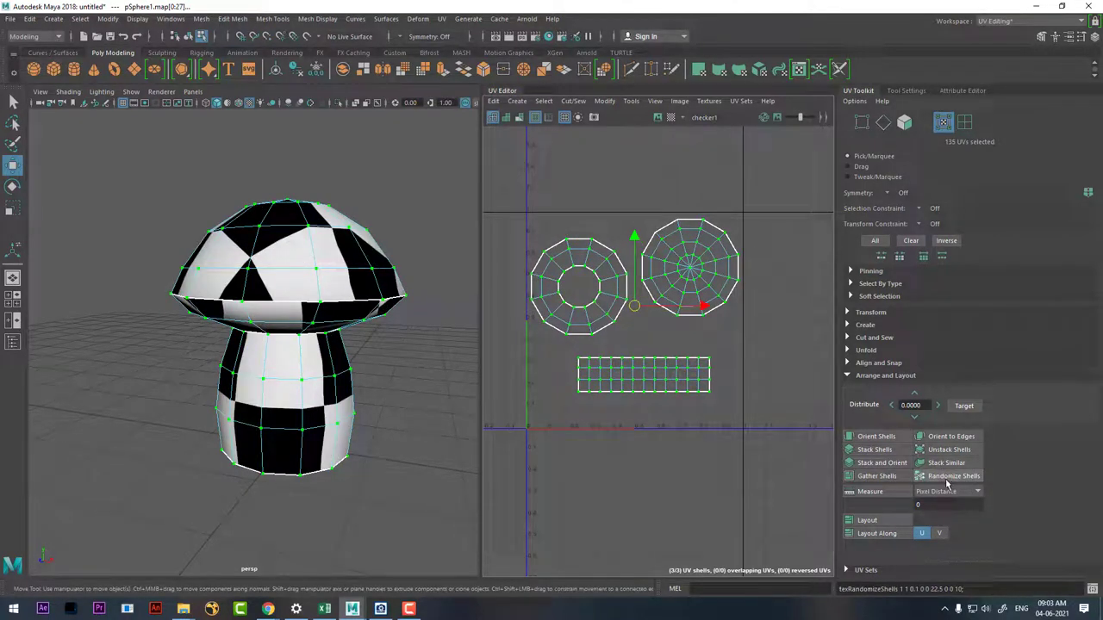
pyautogui.click(866, 520)
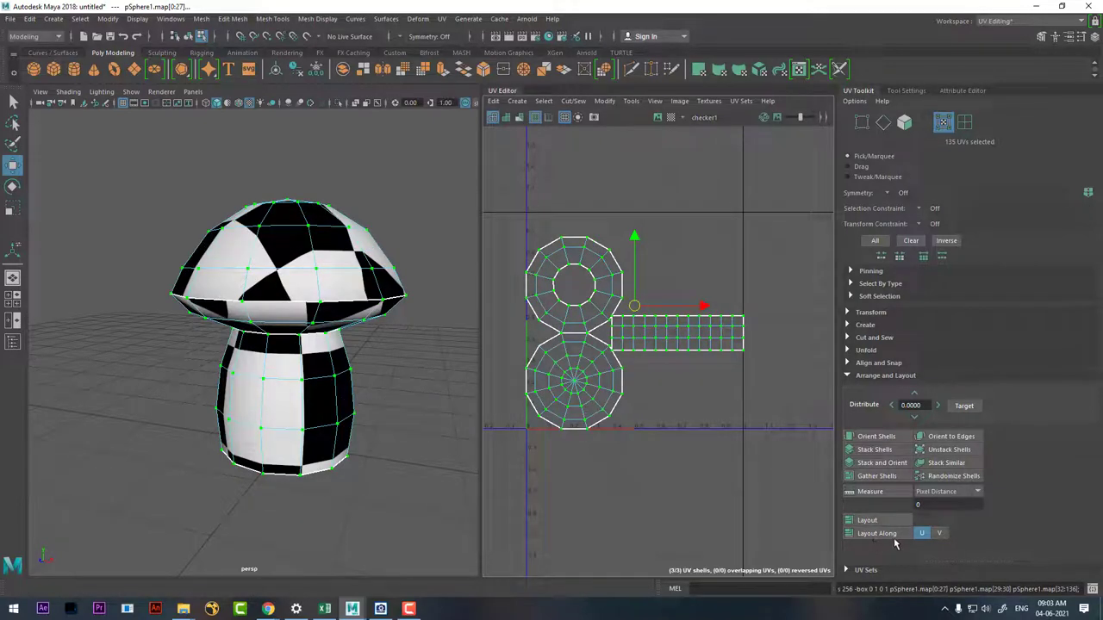
pyautogui.hotkey('ctrl', 'z')
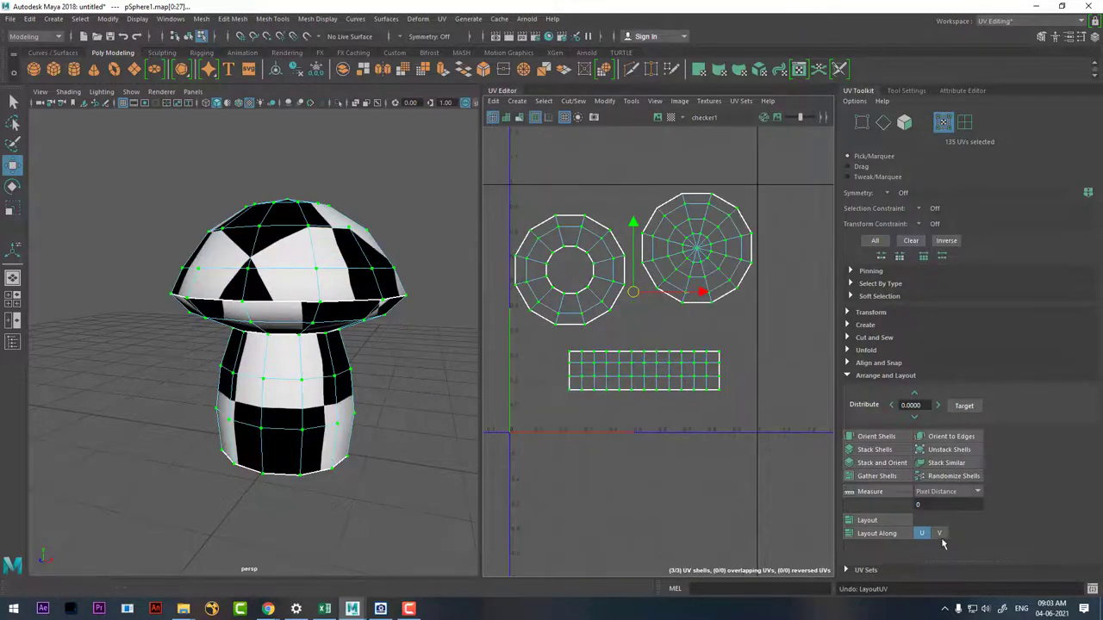
pyautogui.click(939, 533)
pyautogui.click(868, 520)
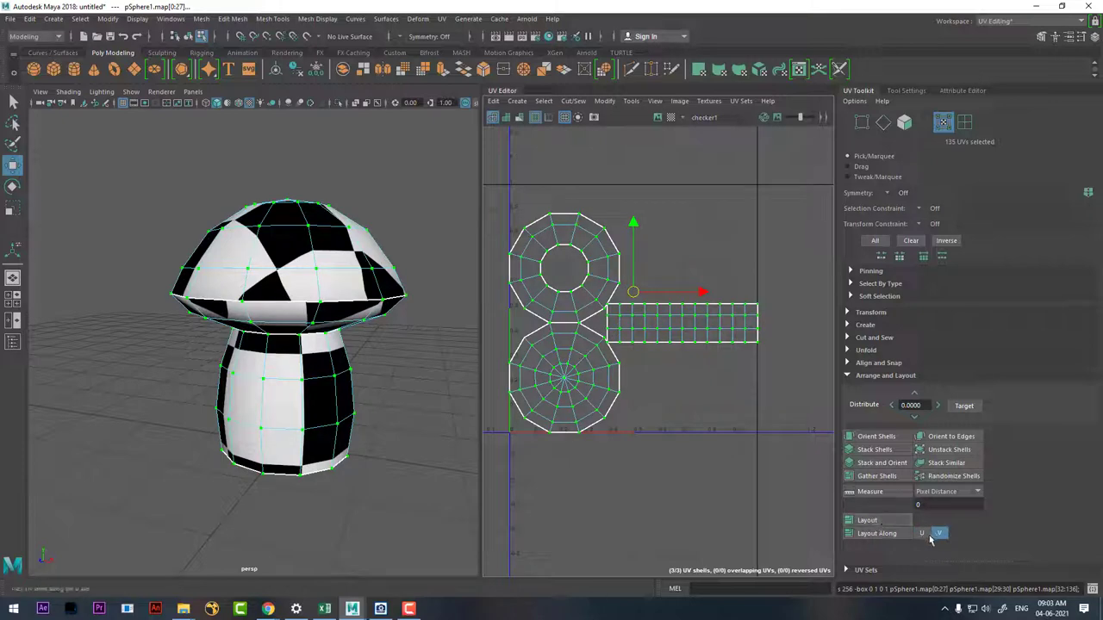
pyautogui.click(921, 532)
pyautogui.click(896, 529)
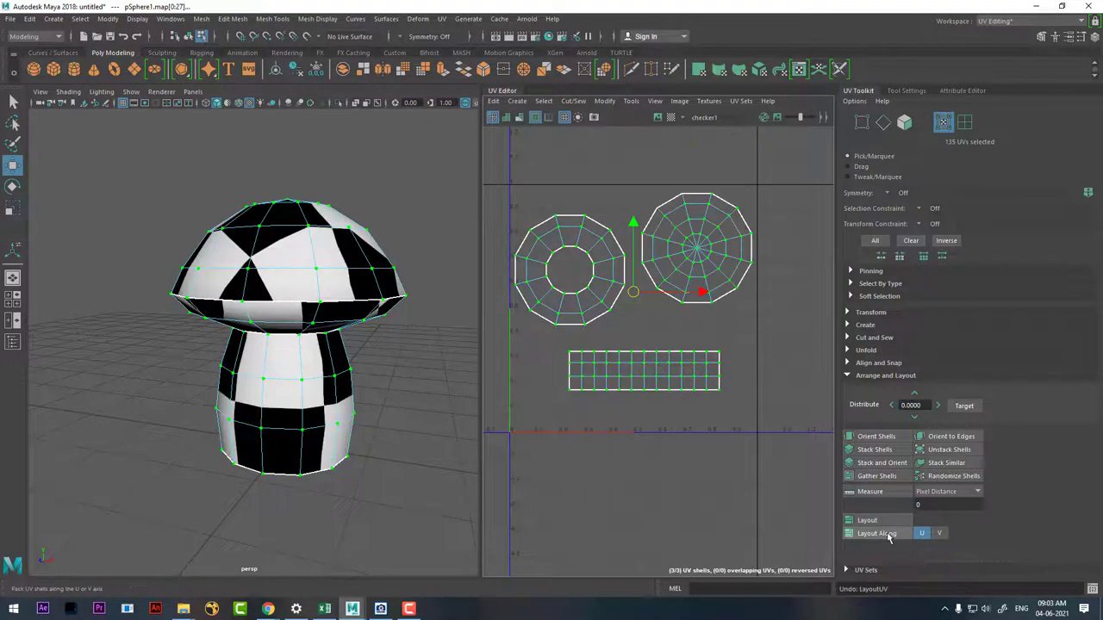
pyautogui.click(888, 537)
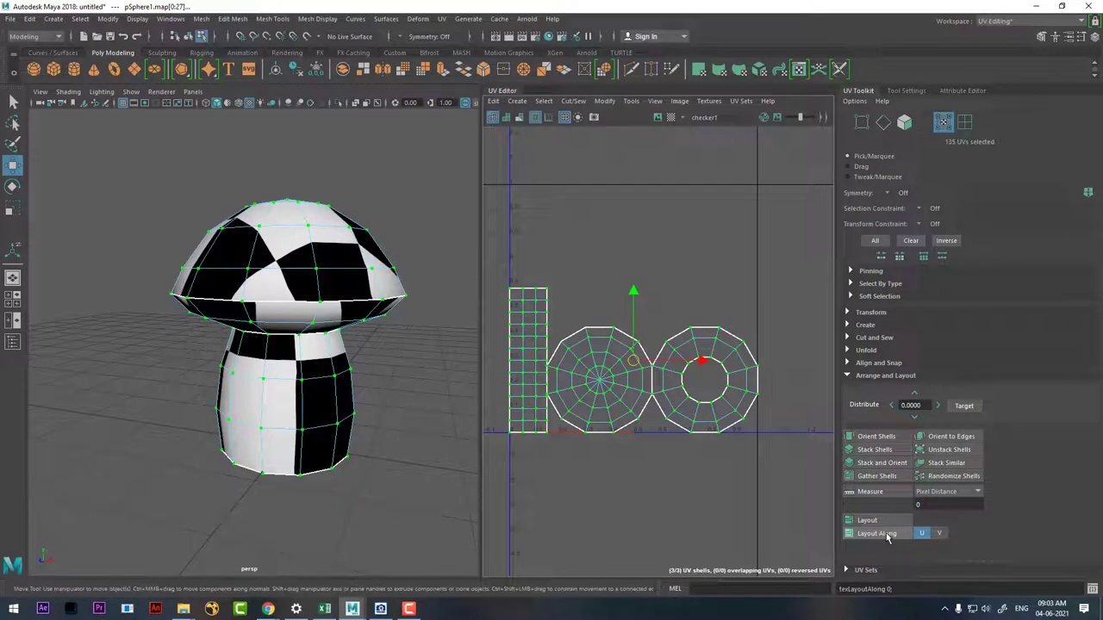
# Step: Select the strip UV shell and move it up above the two circular shells
pyautogui.press('f')
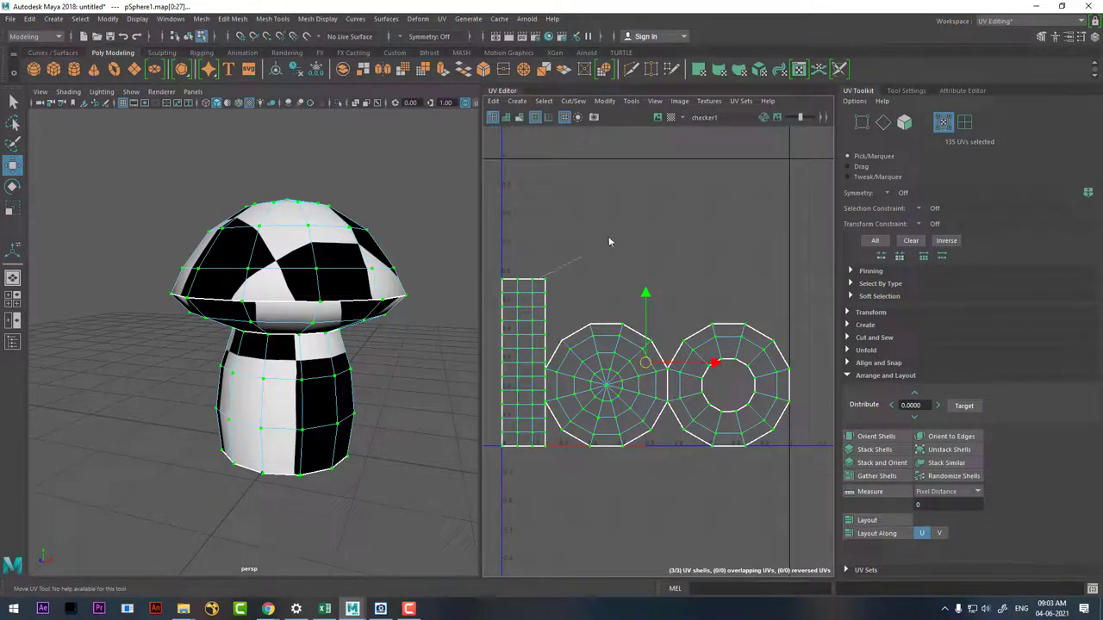
pyautogui.moveTo(611, 241); pyautogui.dragTo(489, 296)
pyautogui.keyDown('ctrl'); pyautogui.moveTo(540, 303); pyautogui.dragTo(575, 331, button='right'); pyautogui.keyUp('ctrl')
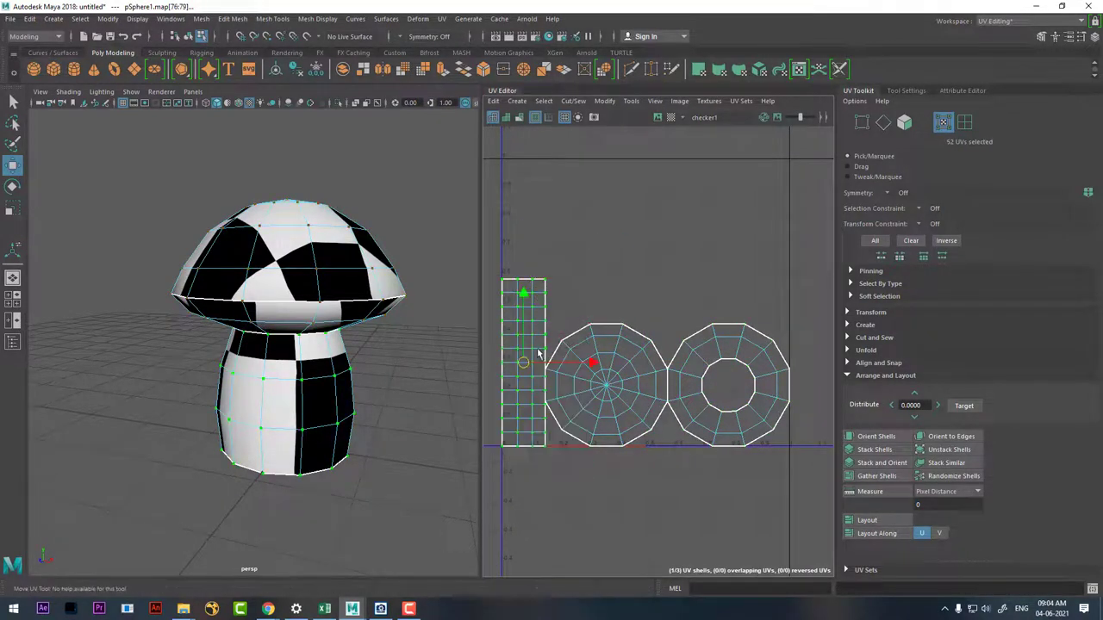
pyautogui.moveTo(523, 362); pyautogui.dragTo(625, 250)
pyautogui.keyDown('shift'); pyautogui.rightClick(653, 222); pyautogui.keyUp('shift')
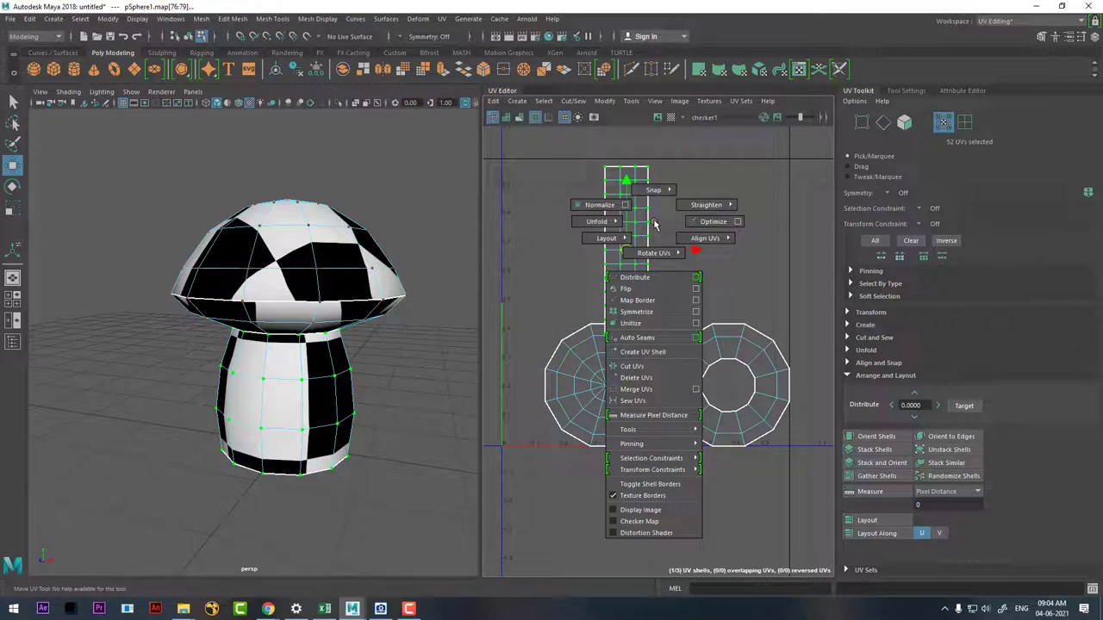
pyautogui.click(1004, 323)
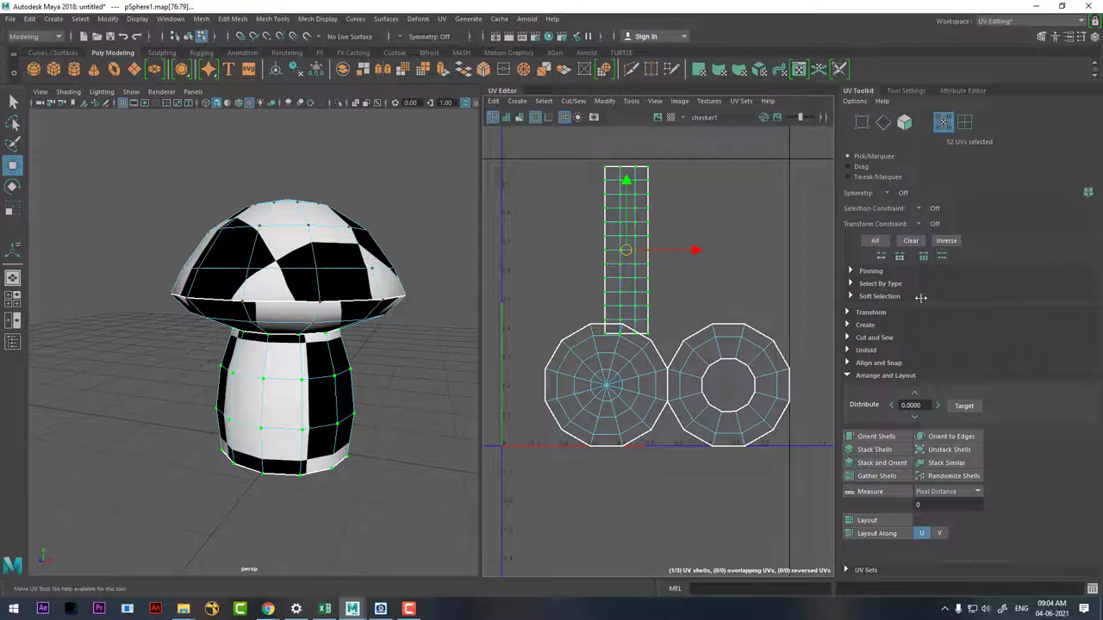
# Step: Expand the Align and Snap and Transform sections of the UV Toolkit
pyautogui.click(892, 363)
pyautogui.scroll(-3, 1004, 422)
pyautogui.scroll(-1, 989, 426)
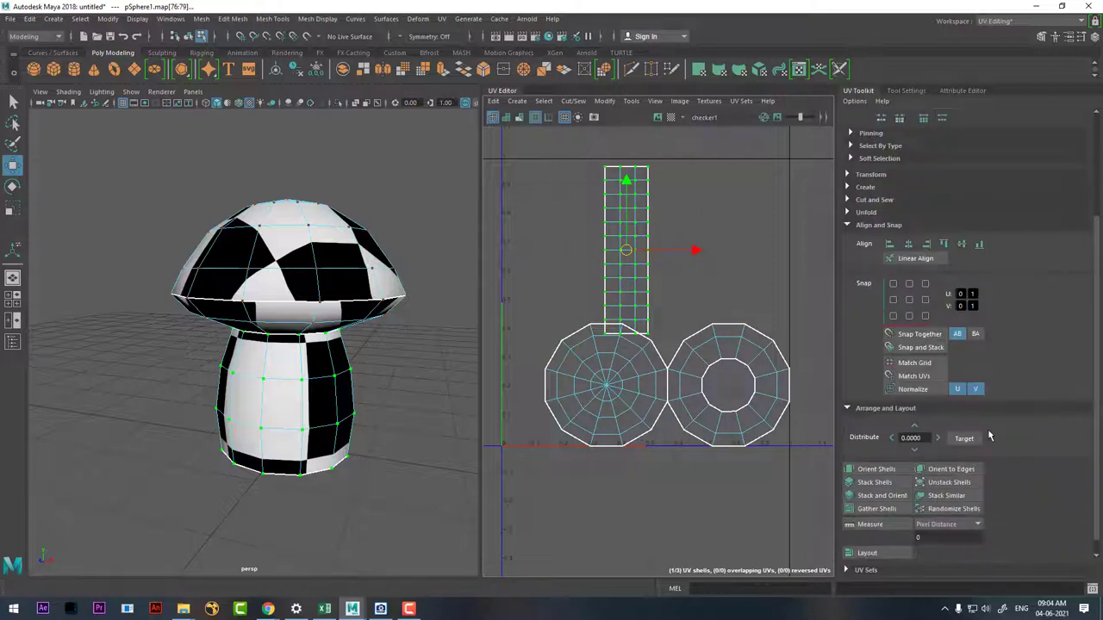
pyautogui.scroll(-1, 990, 414)
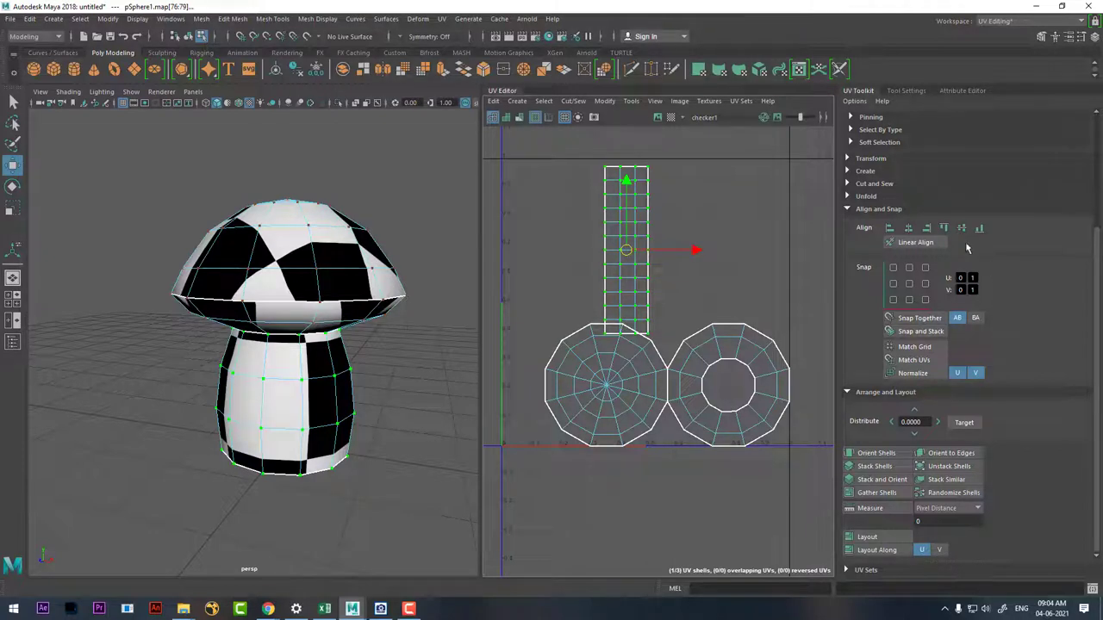
pyautogui.click(870, 159)
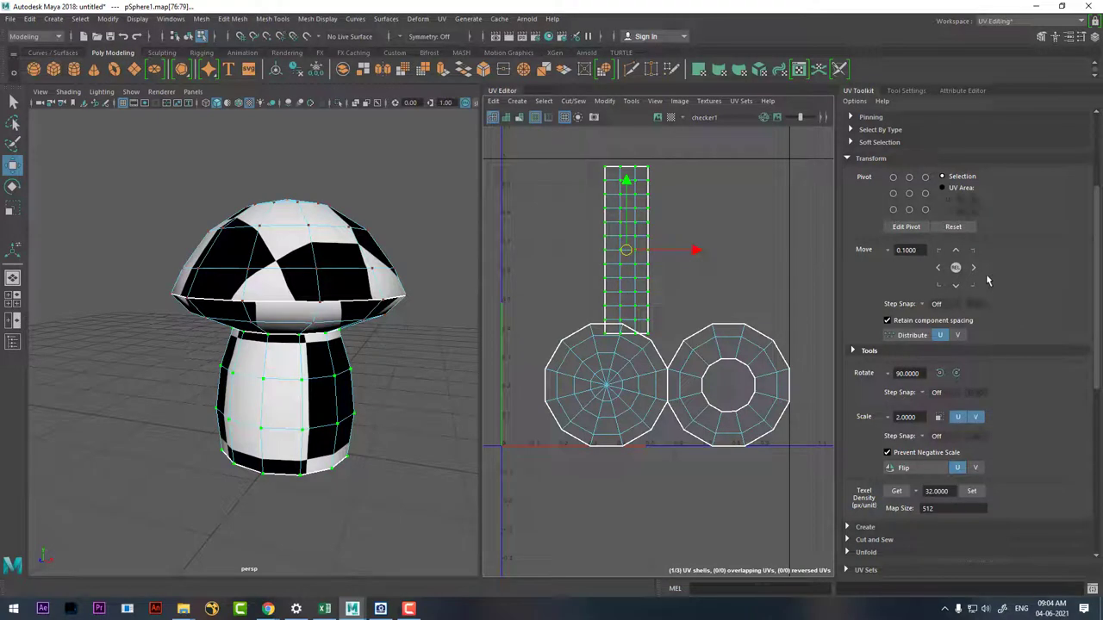
# Step: Rotate the strip shell 90°, place it above the circles, and nudge the left circle shell left
pyautogui.click(963, 374)
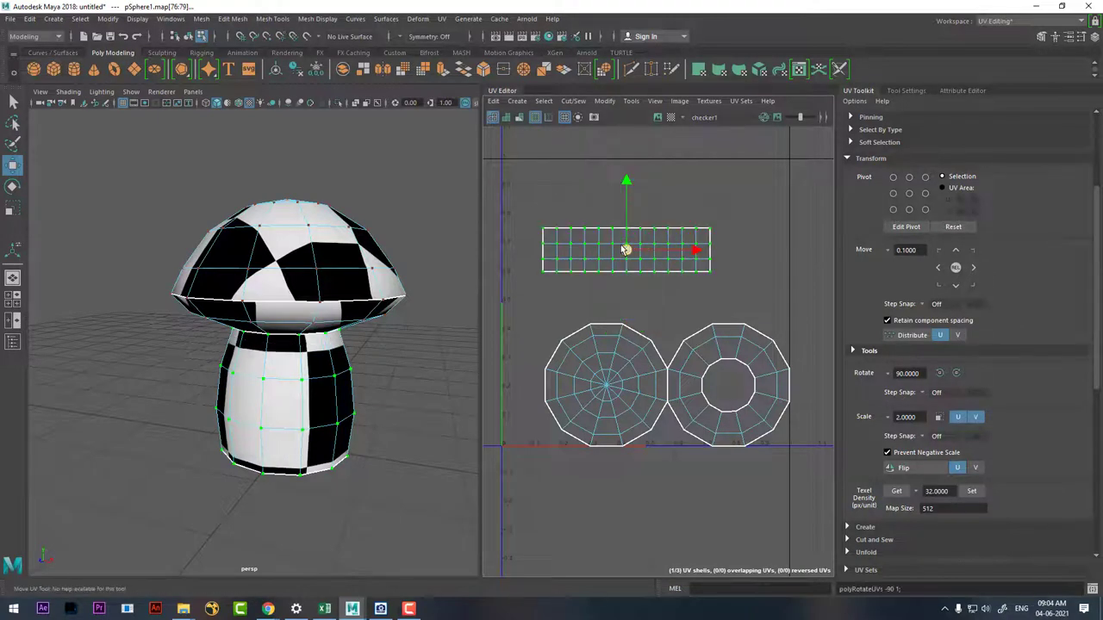
pyautogui.moveTo(626, 249); pyautogui.dragTo(661, 283)
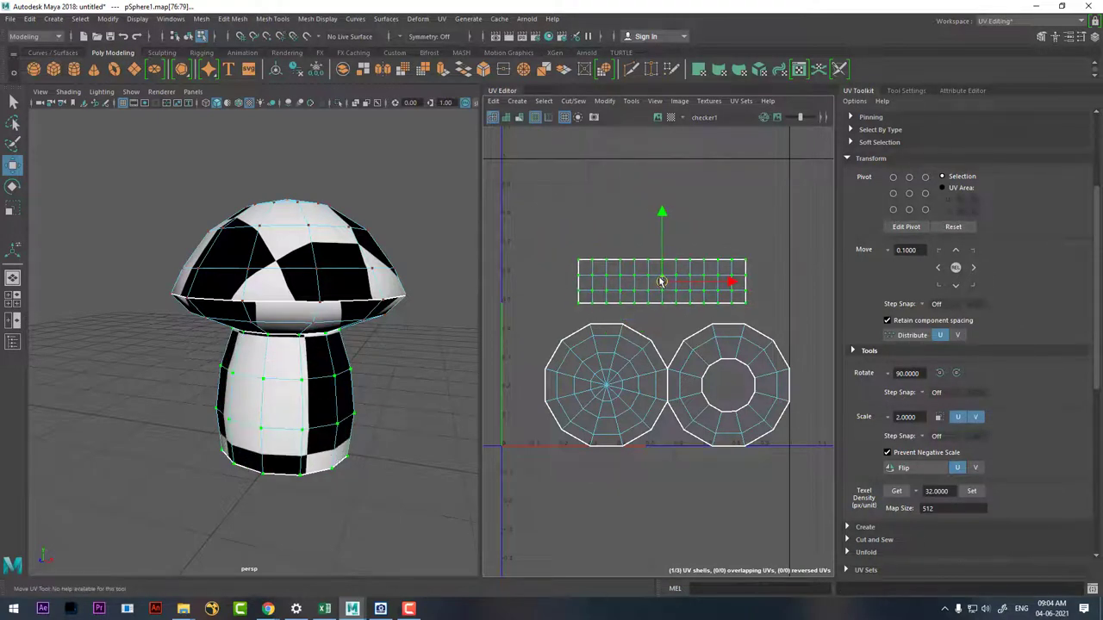
pyautogui.keyDown('alt'); pyautogui.moveTo(661, 386); pyautogui.dragTo(656, 333, button='middle'); pyautogui.keyUp('alt')
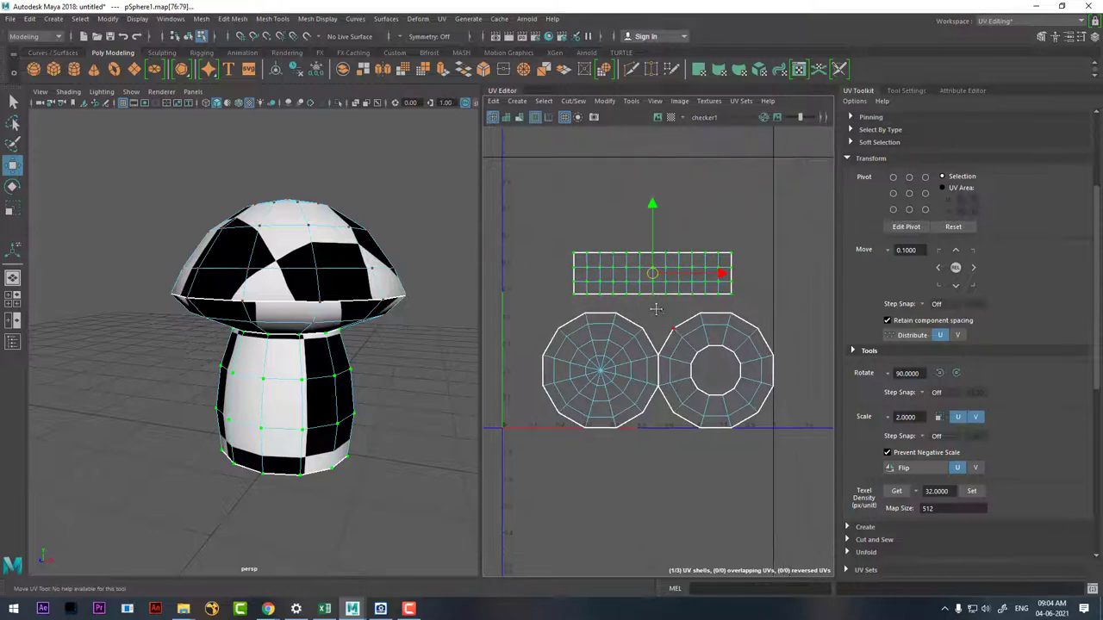
pyautogui.click(603, 342)
pyautogui.moveTo(601, 346); pyautogui.dragTo(665, 356, button='right')
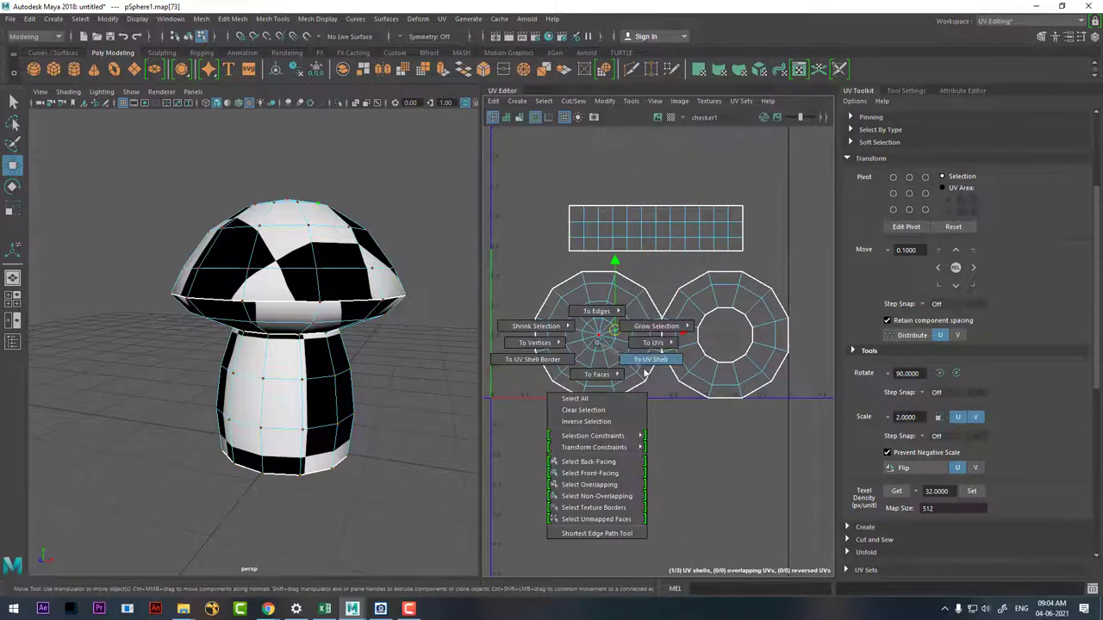
pyautogui.moveTo(661, 335); pyautogui.dragTo(660, 335)
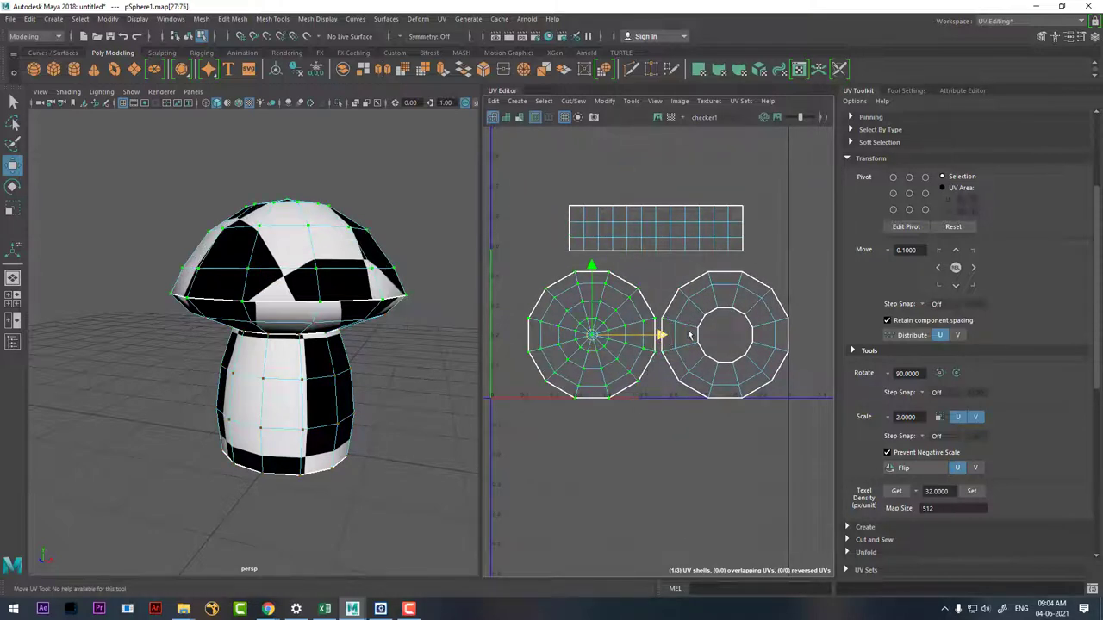
# Step: Select all three UV shells and shift them slightly up and to the left
pyautogui.moveTo(779, 215); pyautogui.dragTo(571, 324)
pyautogui.moveTo(643, 292); pyautogui.dragTo(643, 252, button='right')
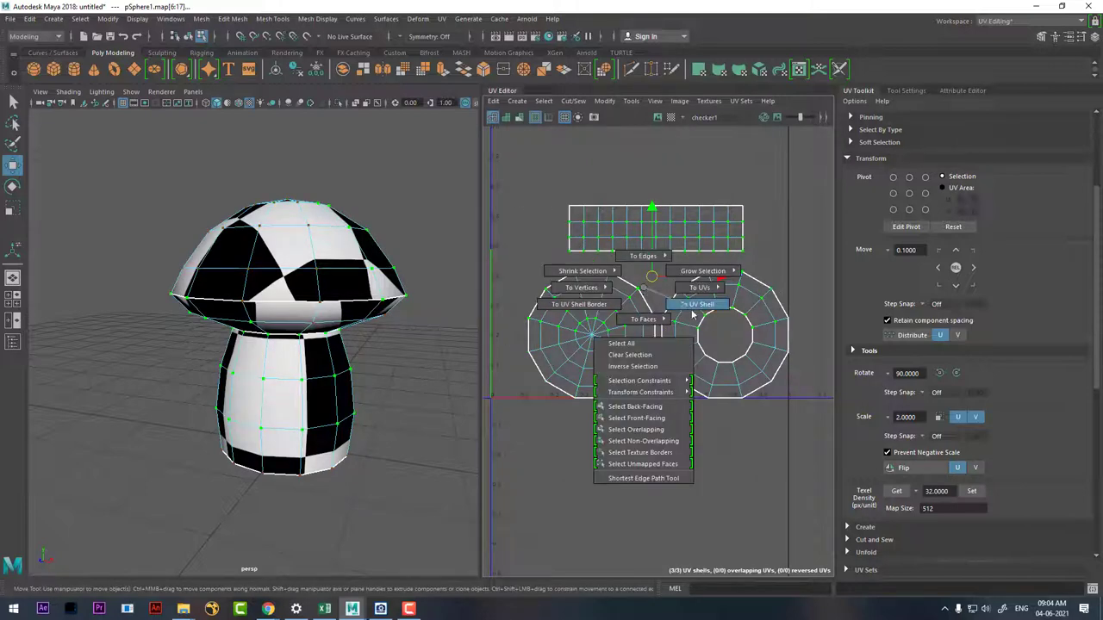
pyautogui.moveTo(658, 234); pyautogui.dragTo(657, 228)
pyautogui.moveTo(726, 297); pyautogui.dragTo(719, 296)
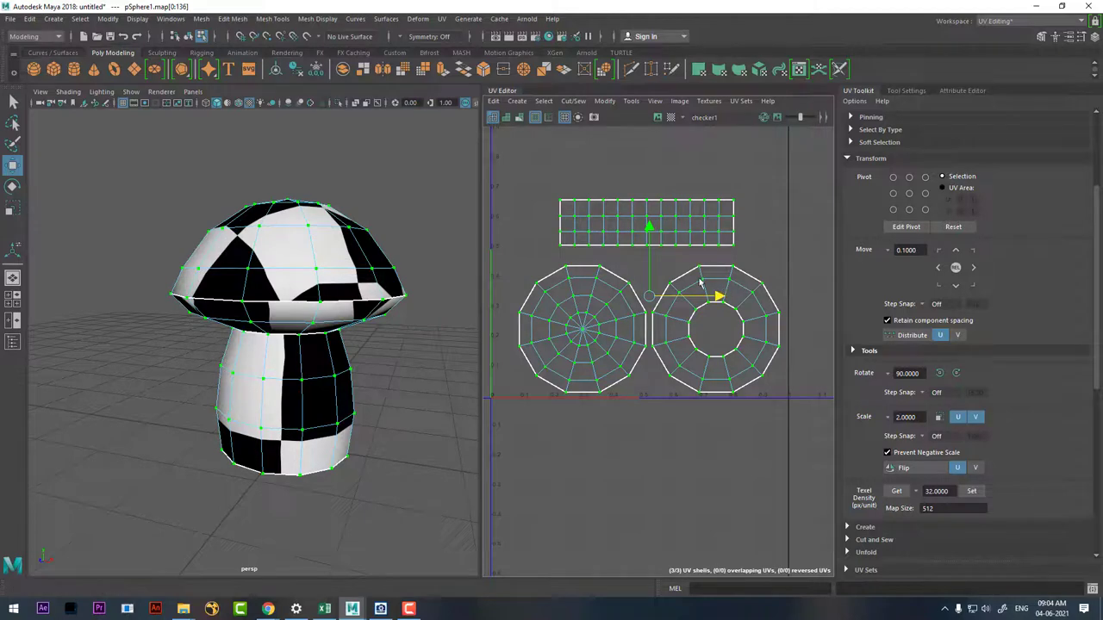
pyautogui.keyDown('alt'); pyautogui.moveTo(343, 302); pyautogui.dragTo(361, 321); pyautogui.keyUp('alt')
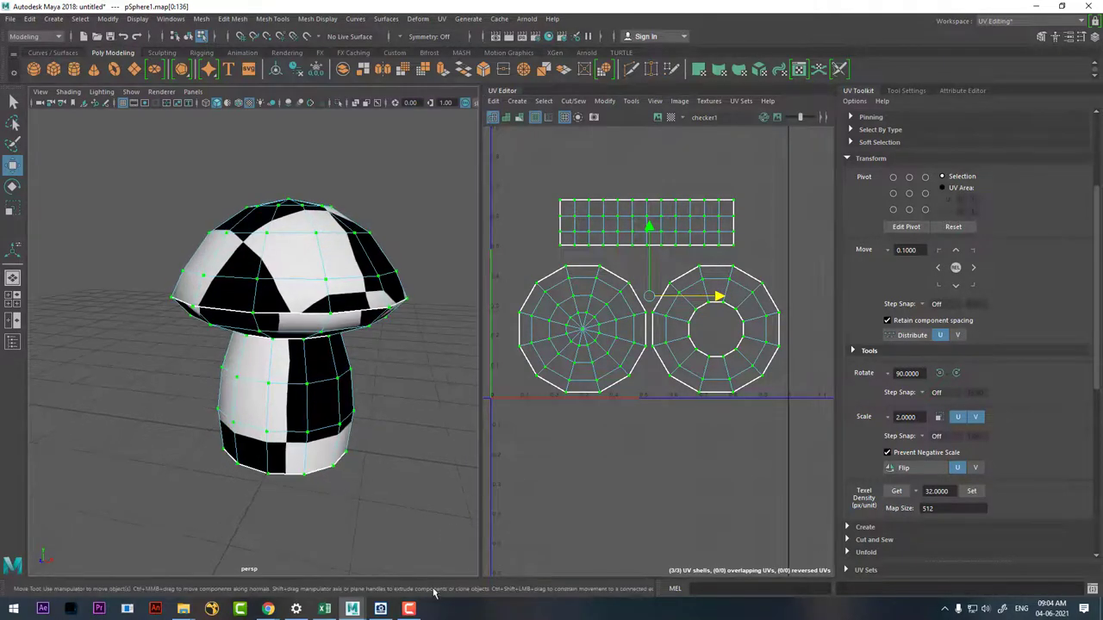
pyautogui.keyDown('alt'); pyautogui.moveTo(405, 379); pyautogui.dragTo(417, 385); pyautogui.keyUp('alt')
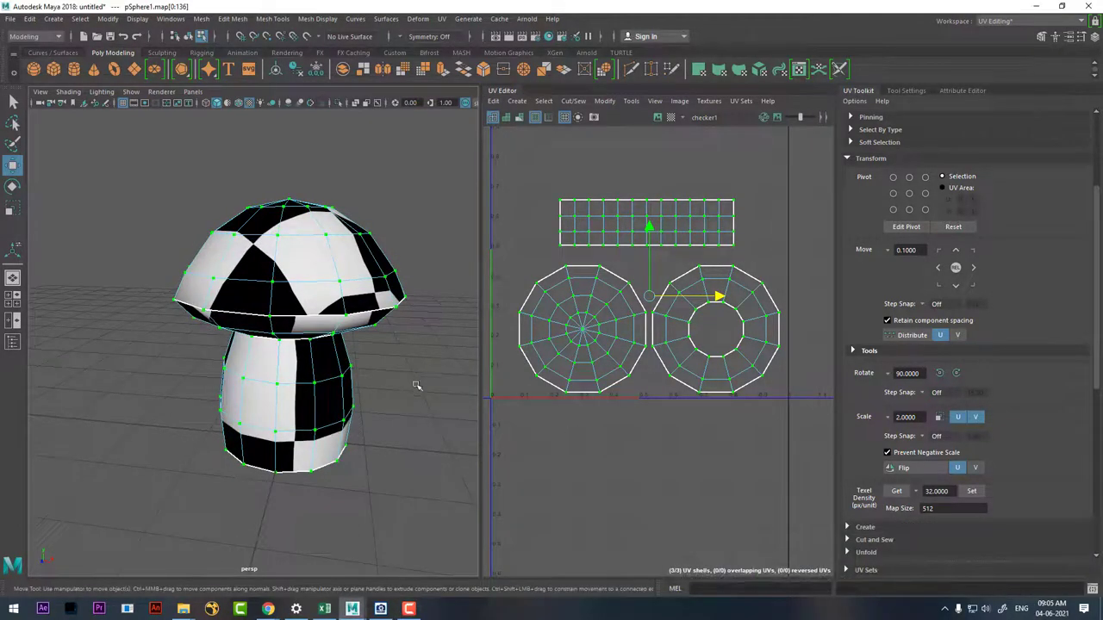
pyautogui.scroll(-3, 629, 301)
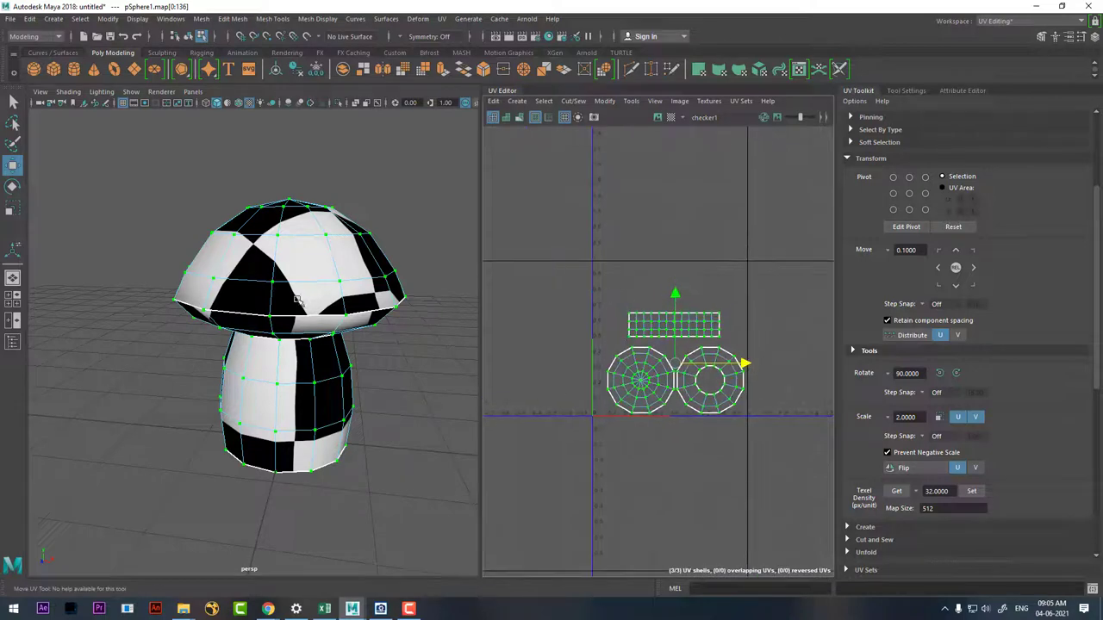
pyautogui.moveTo(296, 299)
pyautogui.mouseDown(button='right')
pyautogui.moveTo(370, 247)
pyautogui.moveTo(317, 545)
pyautogui.mouseUp(button='right')
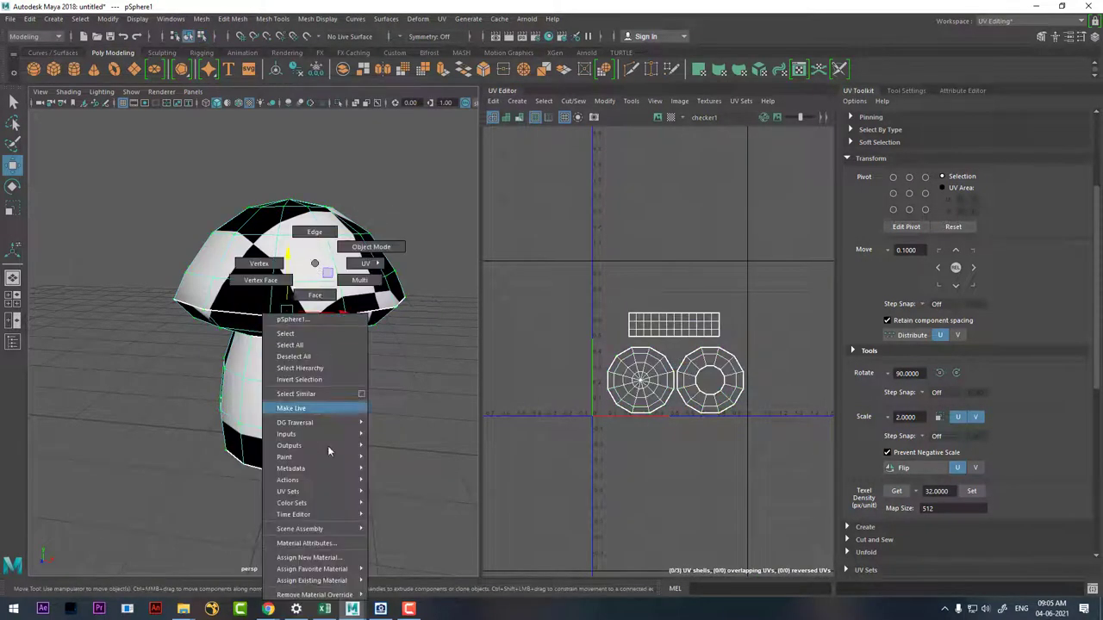
# Step: Open the checker texture's place2dTexture1 placement attributes from the mushroom's lambert2 material
pyautogui.click(317, 545)
pyautogui.moveTo(347, 264); pyautogui.dragTo(348, 548, button='right')
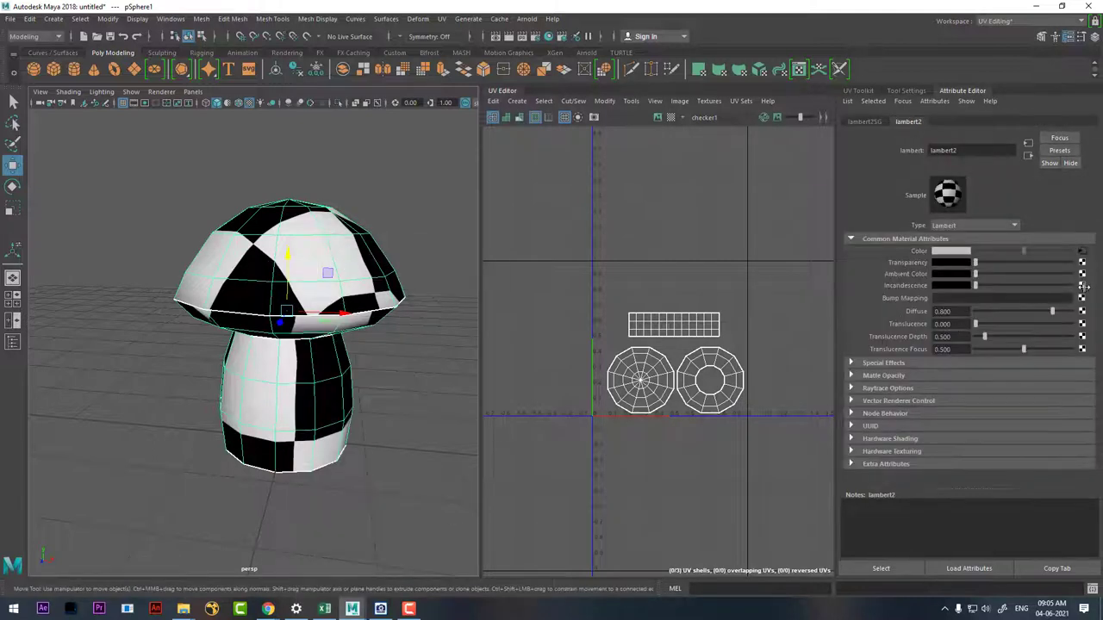
pyautogui.click(1082, 250)
pyautogui.click(916, 122)
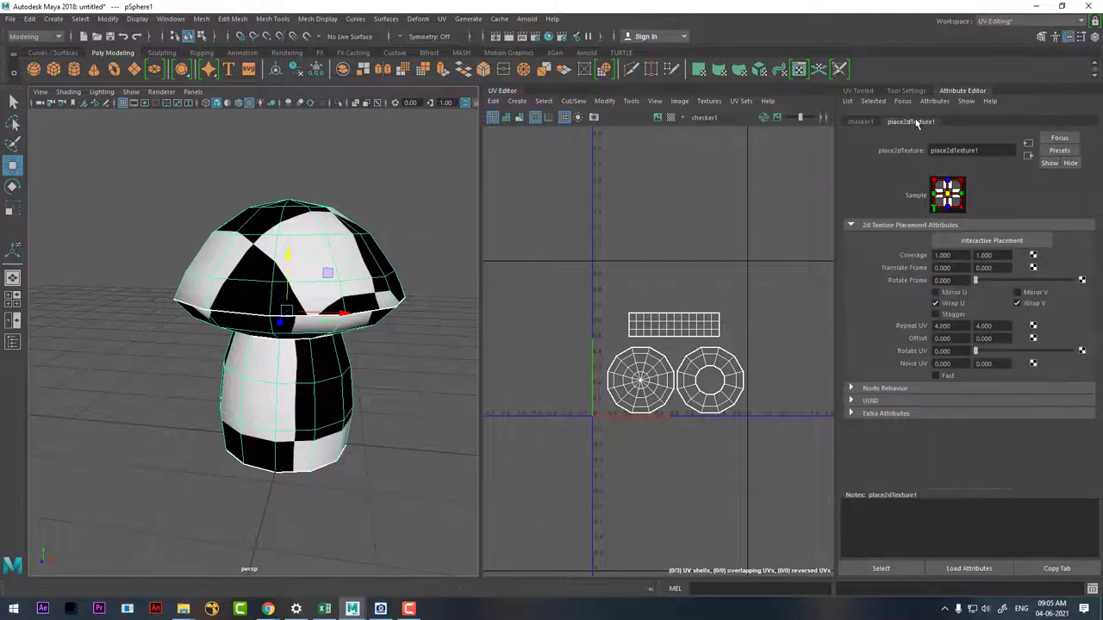
# Step: Set the checker's Repeat UV to 20 and 20, replacing a first try of 10 × 10
pyautogui.click(961, 328)
pyautogui.write('10')
pyautogui.press('Tab')
pyautogui.write('10')
pyautogui.press('Return')
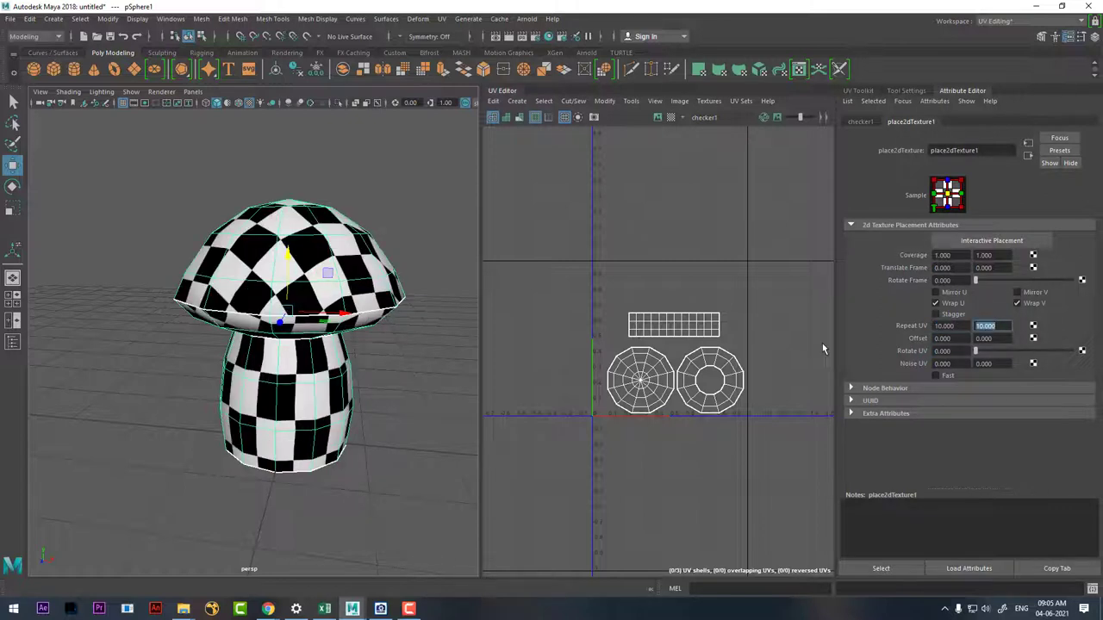
pyautogui.hotkey('shift', 'Tab')
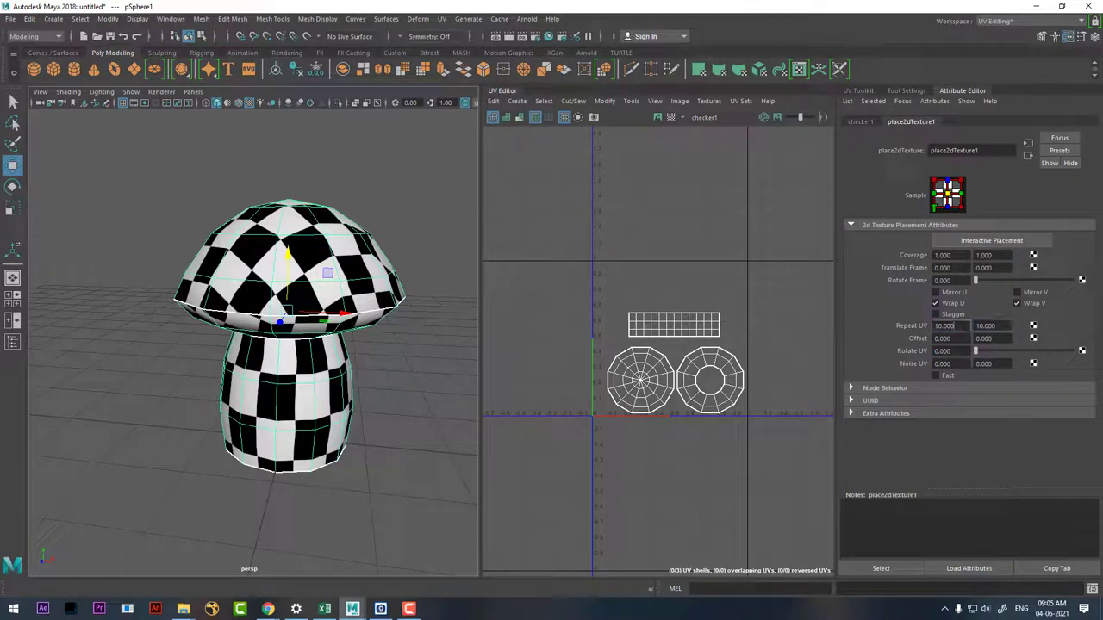
pyautogui.write('20')
pyautogui.press('Tab')
pyautogui.write('20')
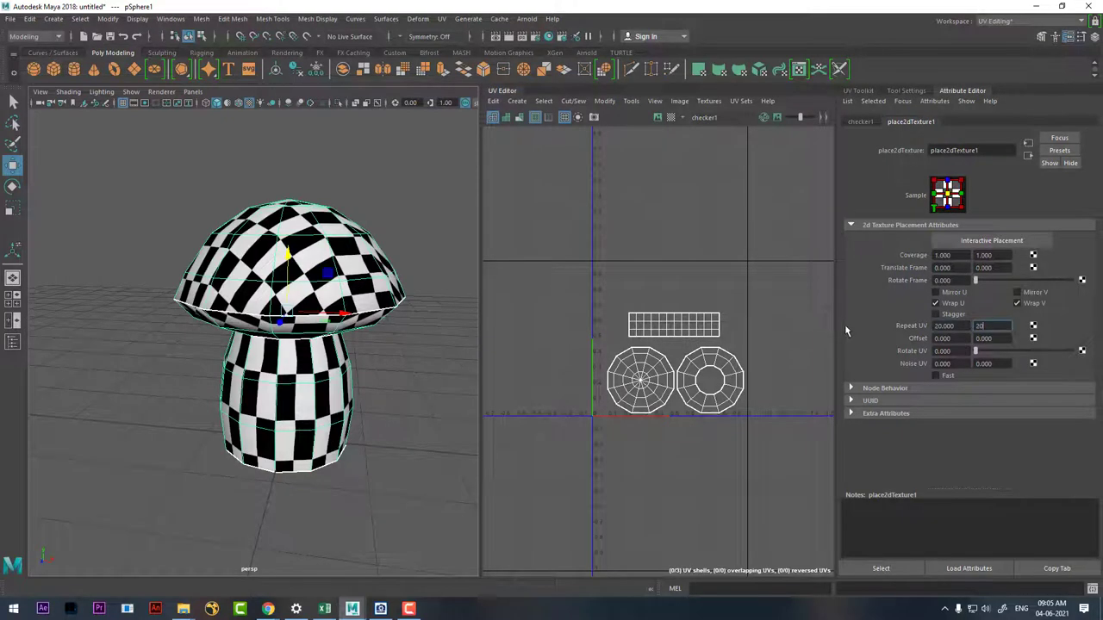
pyautogui.press('Return')
# Step: Tumble and zoom the perspective view to inspect the denser checker on the mushroom
pyautogui.moveTo(375, 345)
pyautogui.keyDown('alt'); pyautogui.mouseDown()
pyautogui.moveTo(402, 339)
pyautogui.moveTo(409, 362)
pyautogui.moveTo(313, 385)
pyautogui.moveTo(344, 388)
pyautogui.mouseUp(); pyautogui.keyUp('alt')
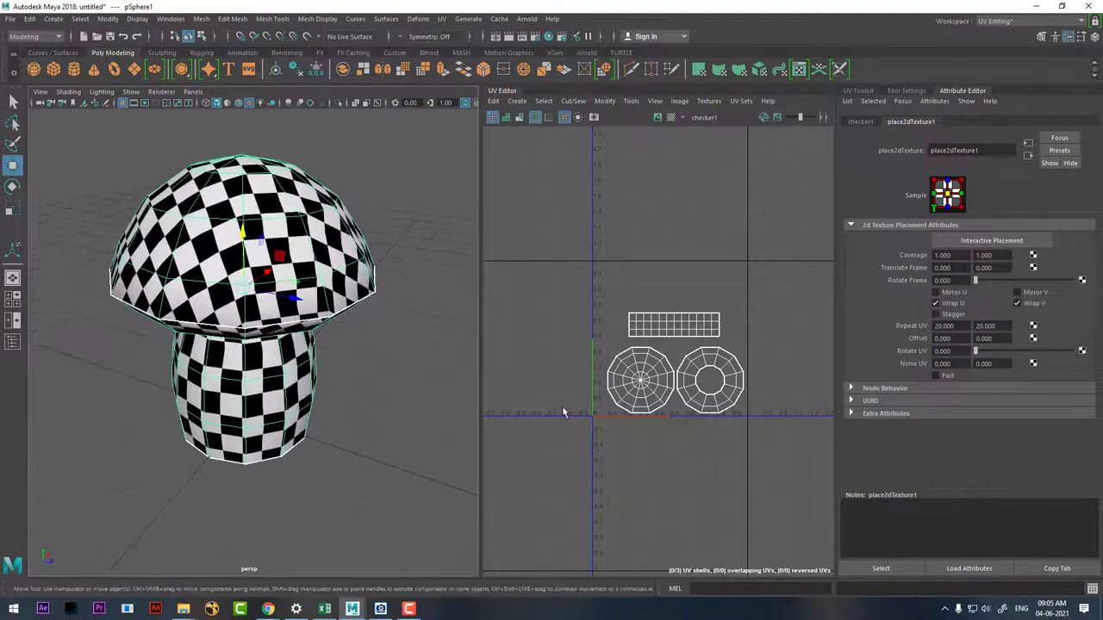
pyautogui.scroll(1, 681, 371)
pyautogui.scroll(2, 682, 387)
pyautogui.scroll(1, 685, 399)
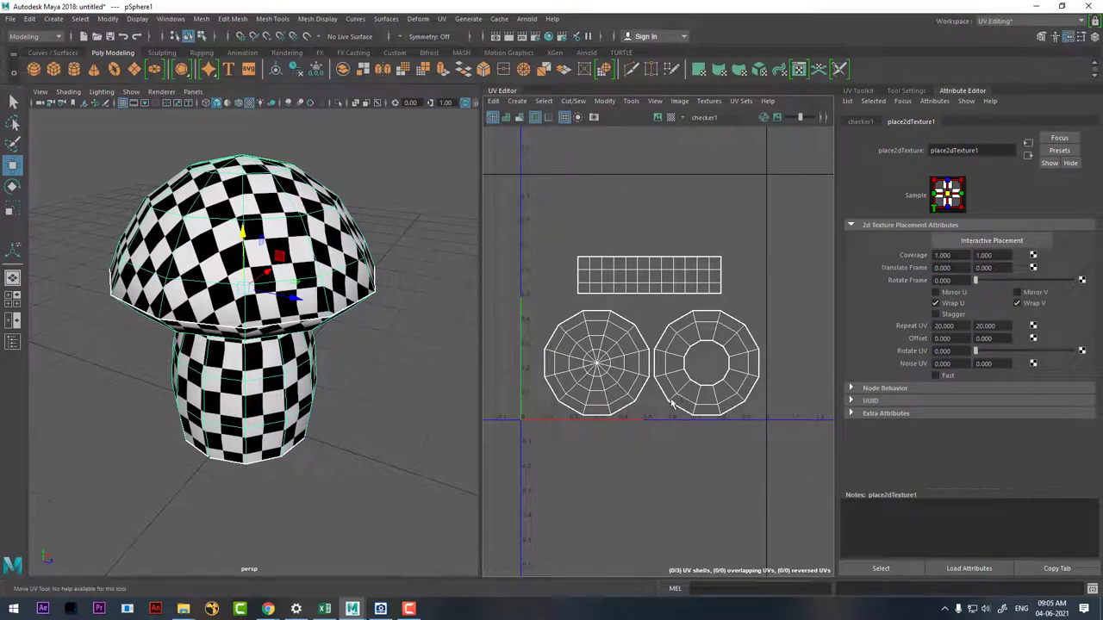
pyautogui.moveTo(193, 357)
pyautogui.keyDown('alt'); pyautogui.mouseDown()
pyautogui.moveTo(262, 321)
pyautogui.moveTo(318, 313)
pyautogui.moveTo(306, 317)
pyautogui.mouseUp(); pyautogui.keyUp('alt')
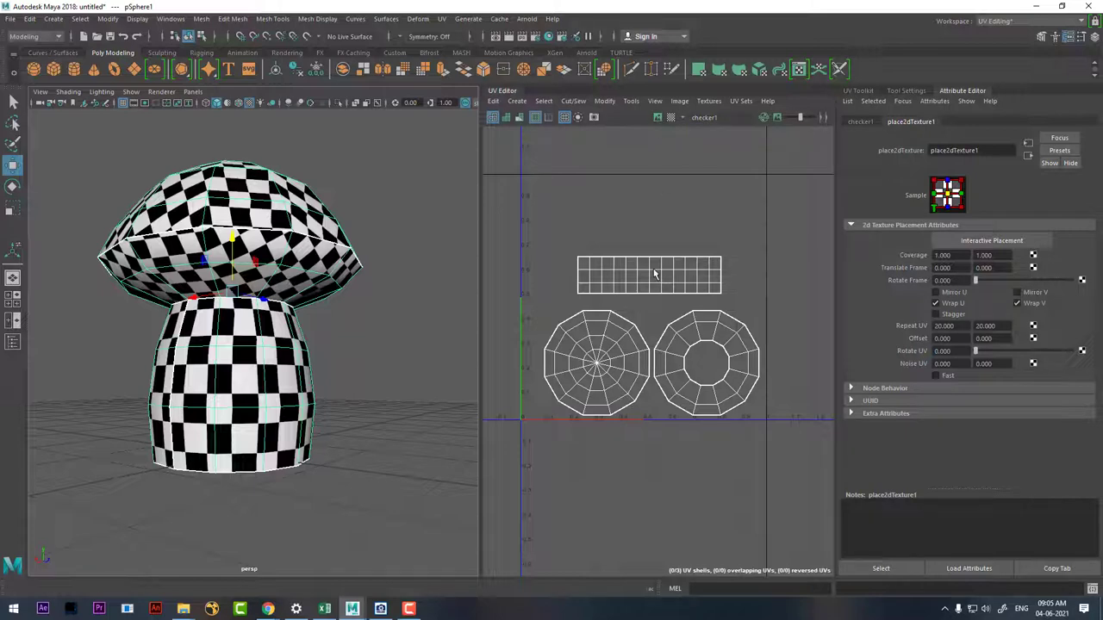
# Step: Scale all three UV shells up slightly, shift them up and left, then return to object mode
pyautogui.moveTo(801, 199); pyautogui.dragTo(476, 487)
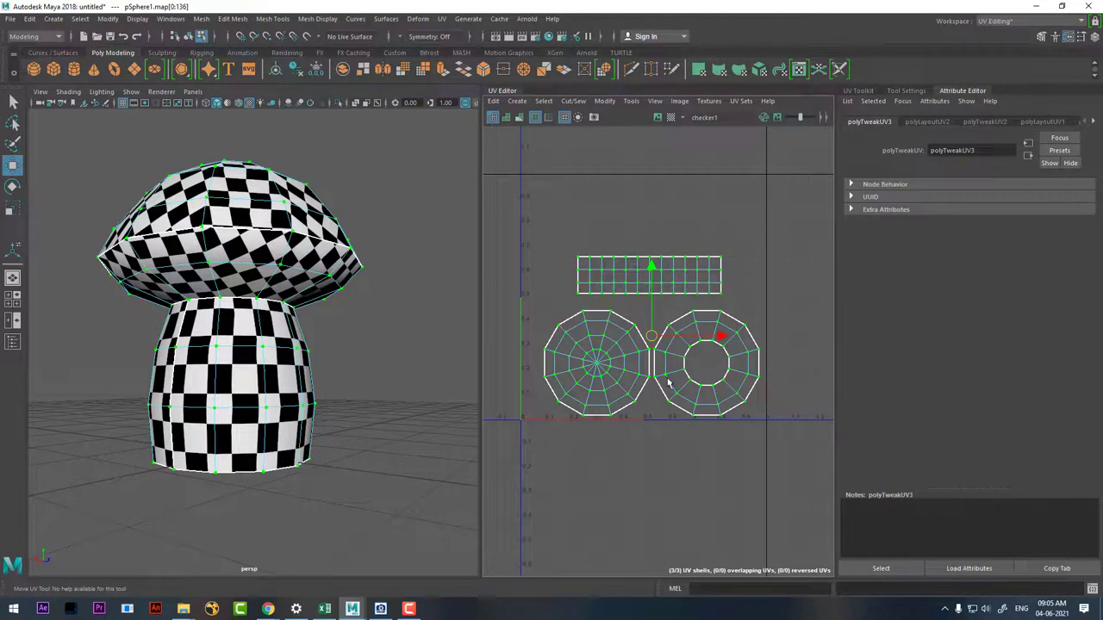
pyautogui.press('r')
pyautogui.moveTo(653, 338); pyautogui.dragTo(661, 338)
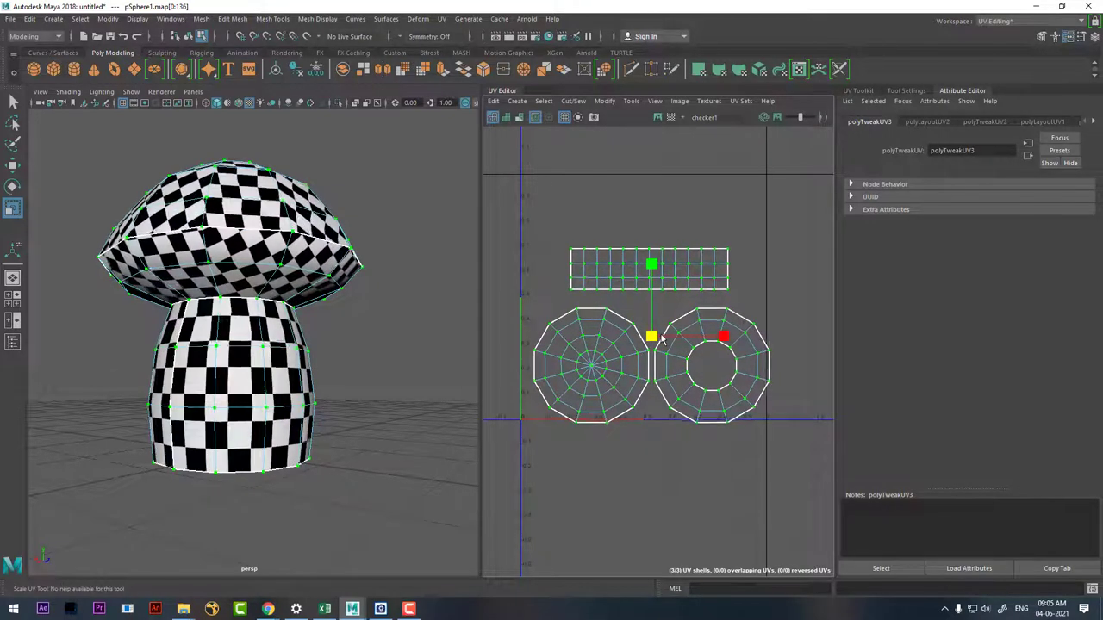
pyautogui.press('w')
pyautogui.moveTo(660, 338); pyautogui.dragTo(648, 331)
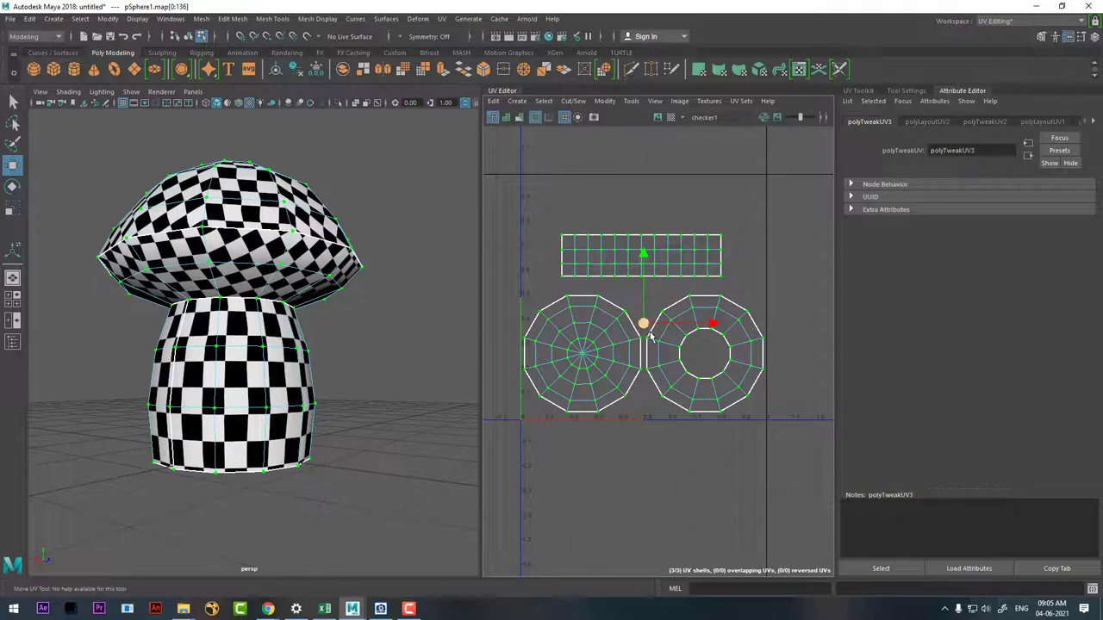
pyautogui.moveTo(365, 362)
pyautogui.keyDown('alt'); pyautogui.mouseDown()
pyautogui.moveTo(297, 388)
pyautogui.moveTo(368, 402)
pyautogui.mouseUp(); pyautogui.keyUp('alt')
pyautogui.press('F8')
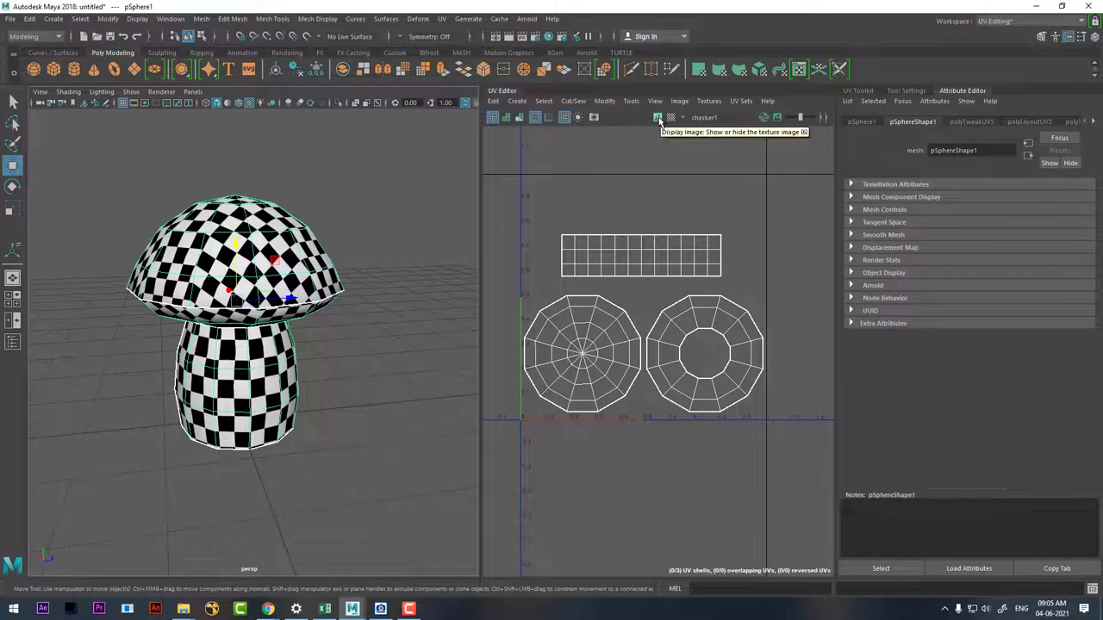
# Step: Set the UV Snapshot image size to 1024 × 1024
pyautogui.click(594, 119)
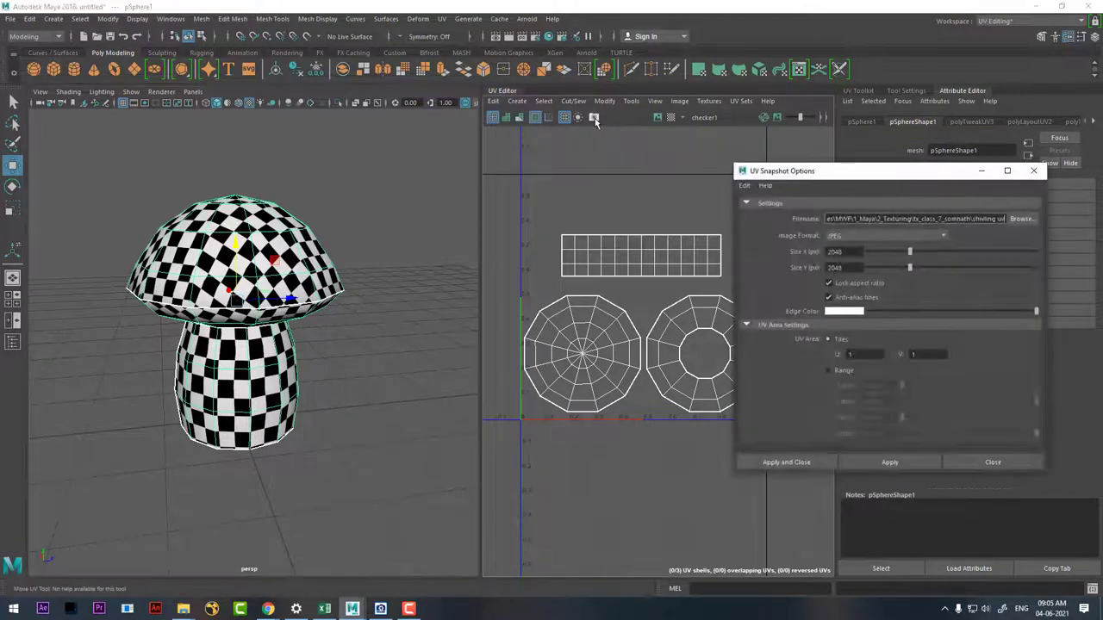
pyautogui.doubleClick(851, 251)
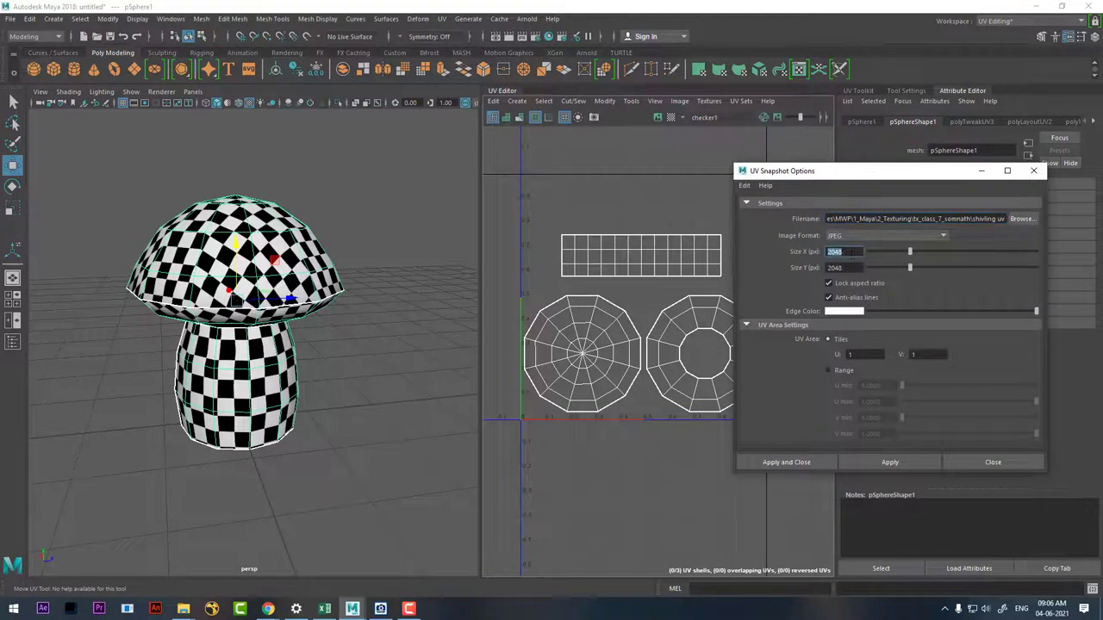
pyautogui.write('10')
pyautogui.press('Tab')
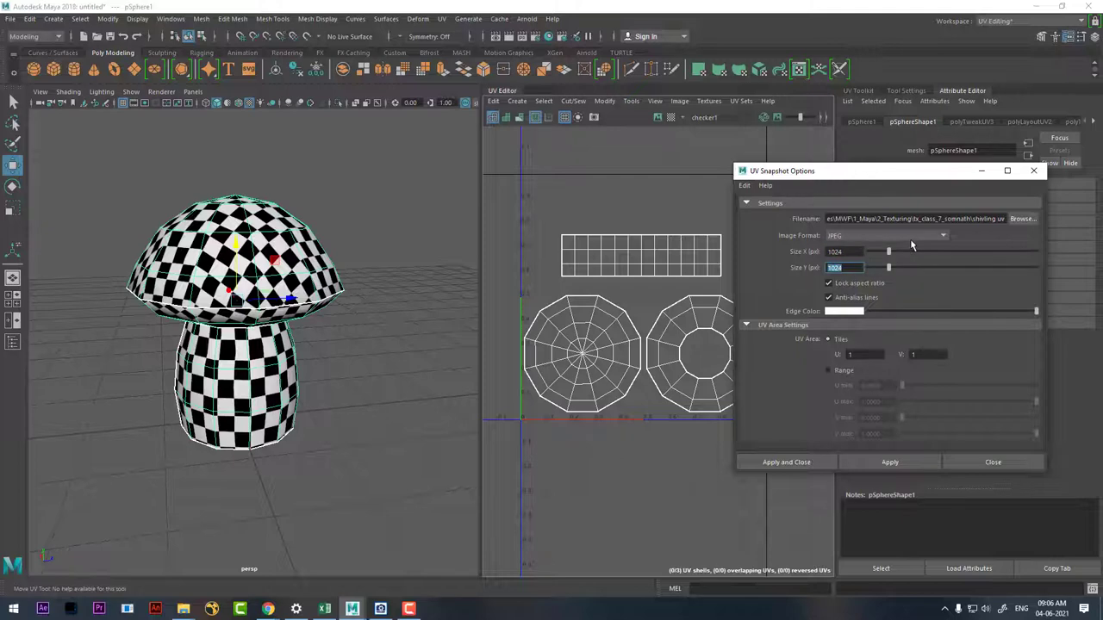
# Step: Save the snapshot as uv.jpg in the Desktop texturing folder and apply it
pyautogui.click(1022, 219)
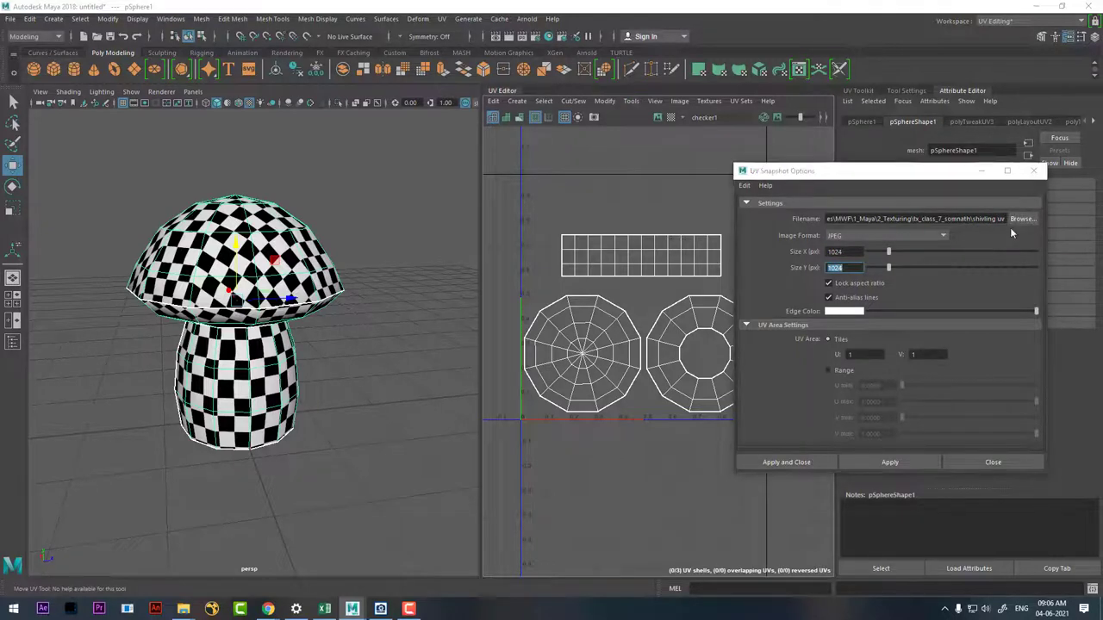
pyautogui.click(155, 114)
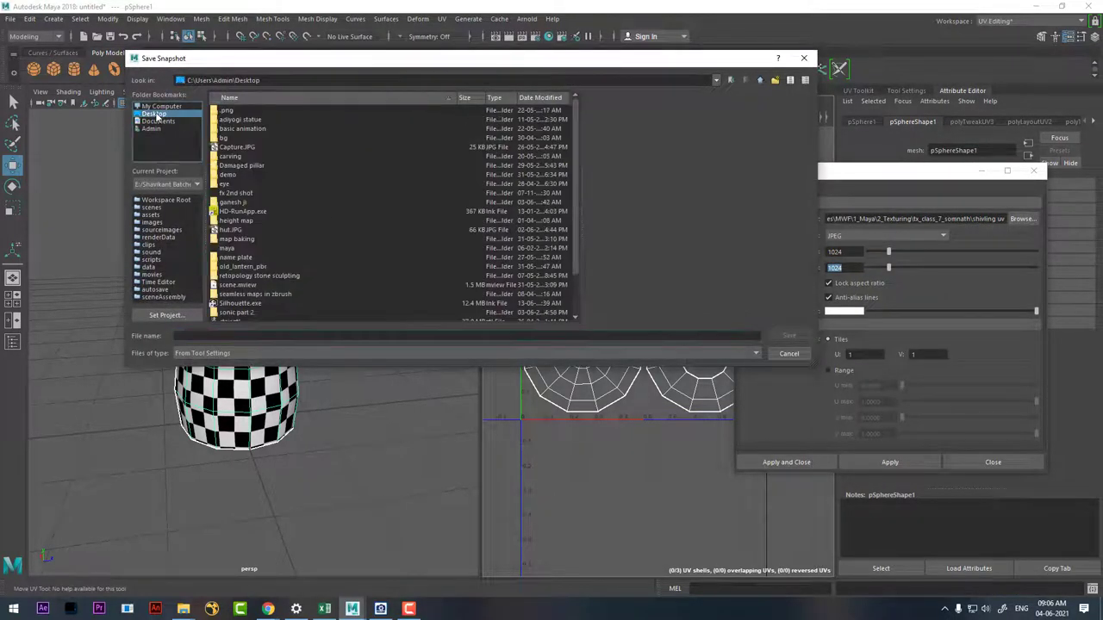
pyautogui.click(235, 204)
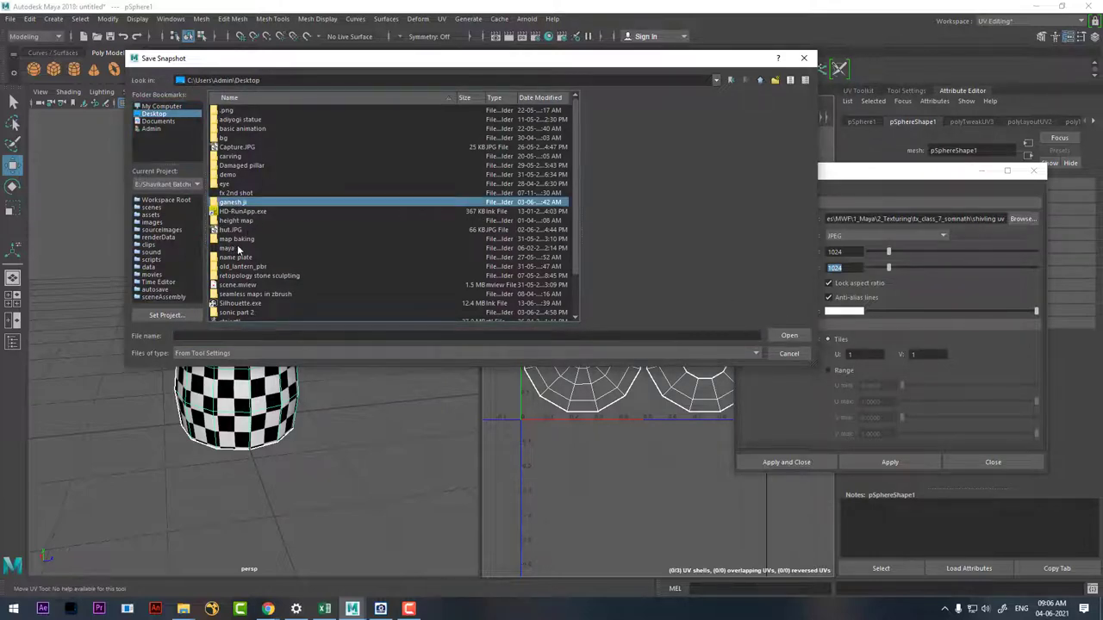
pyautogui.scroll(-1, 243, 246)
pyautogui.click(263, 314)
pyautogui.doubleClick(244, 314)
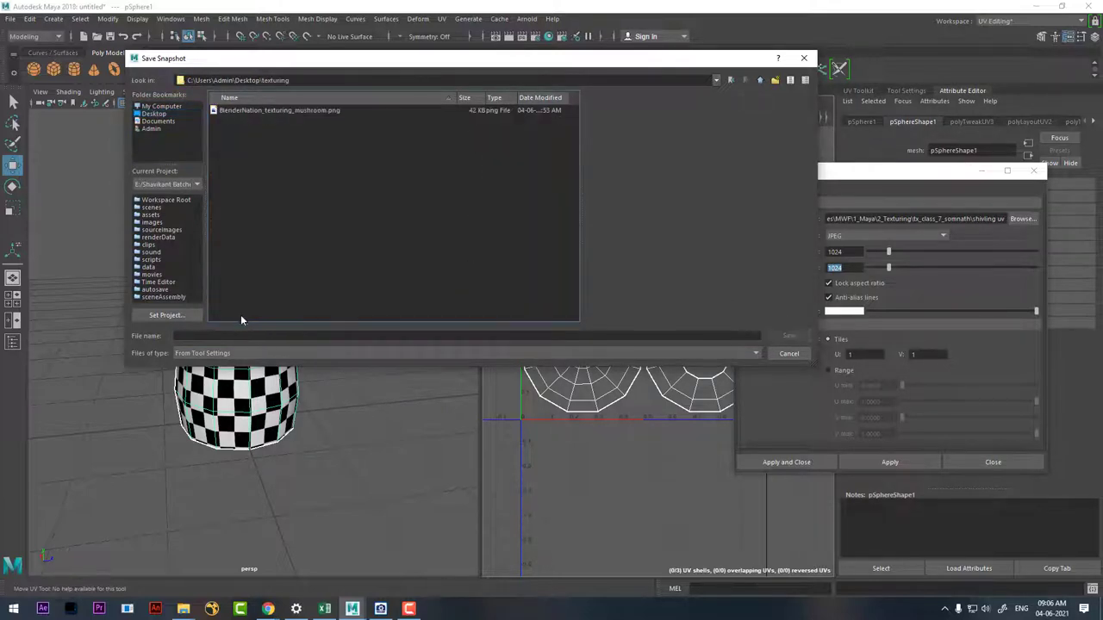
pyautogui.click(236, 335)
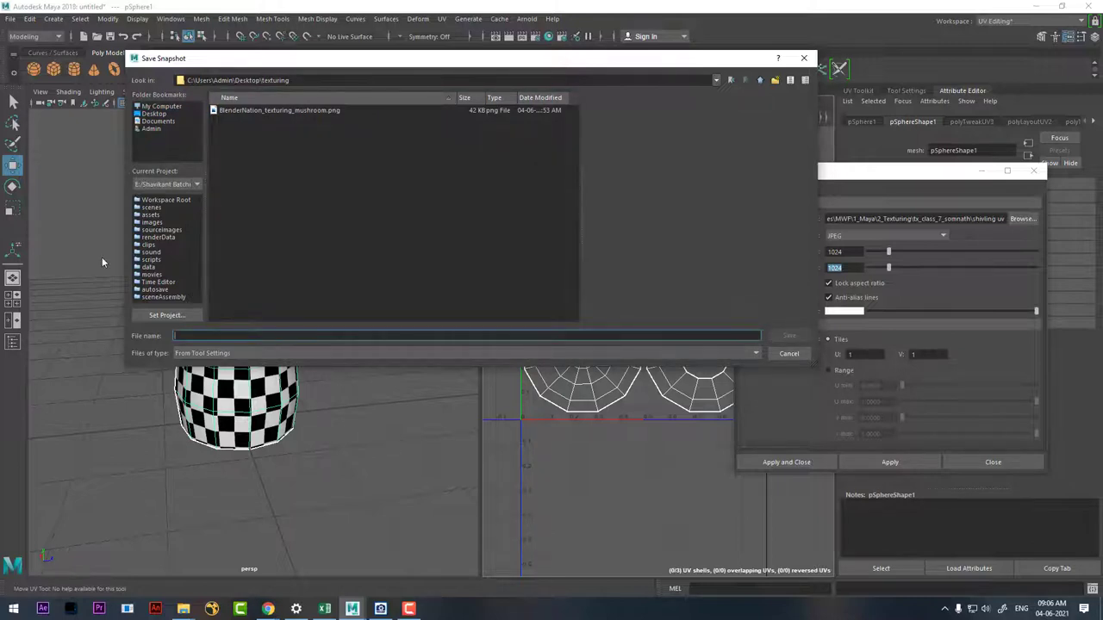
pyautogui.write('uv')
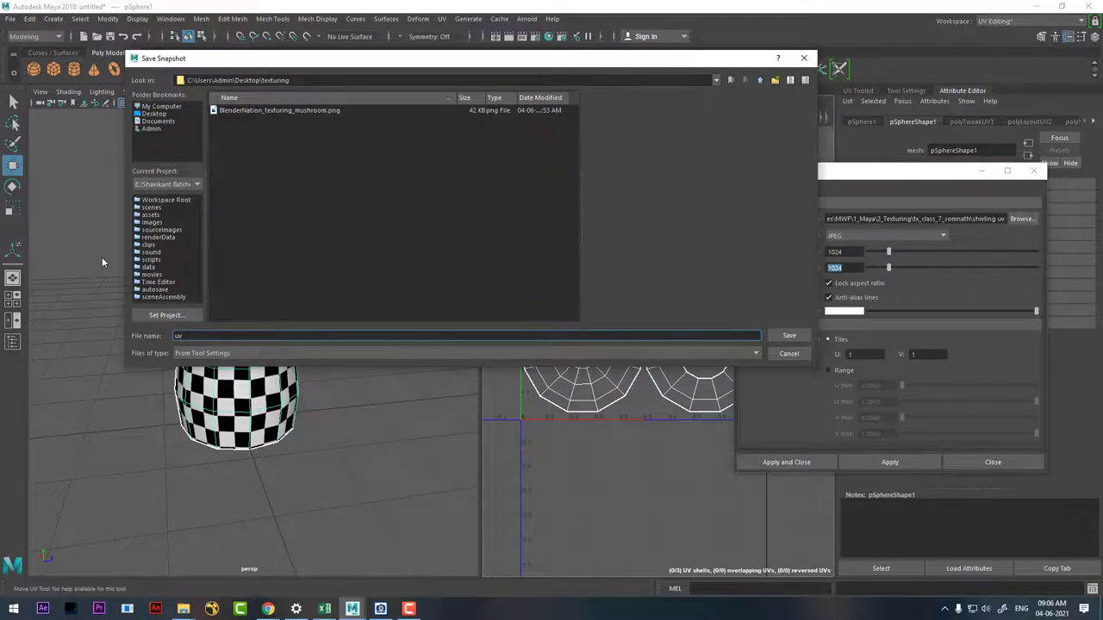
pyautogui.press('Return')
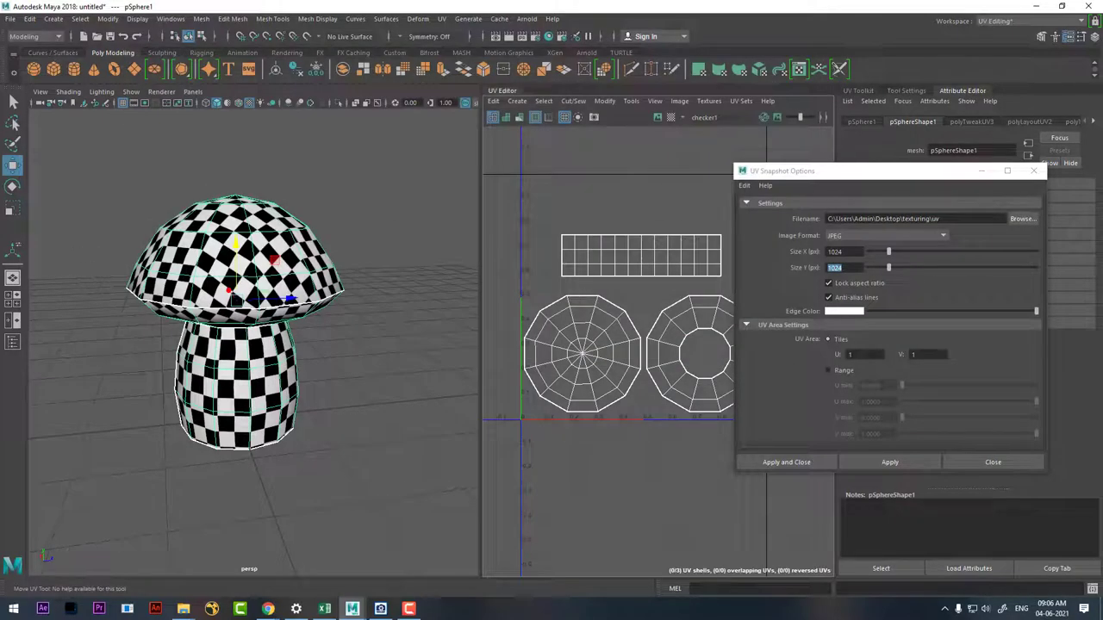
pyautogui.click(793, 464)
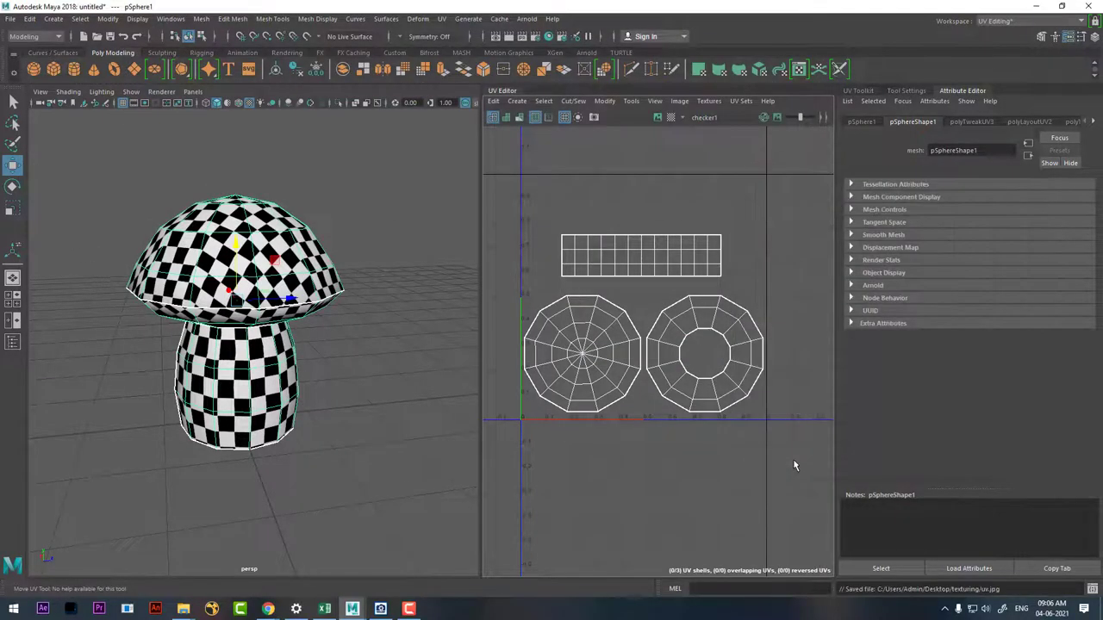
# Step: Open uv.jpg from the Desktop texturing folder in Adobe Photoshop 2020
pyautogui.press('super+d')
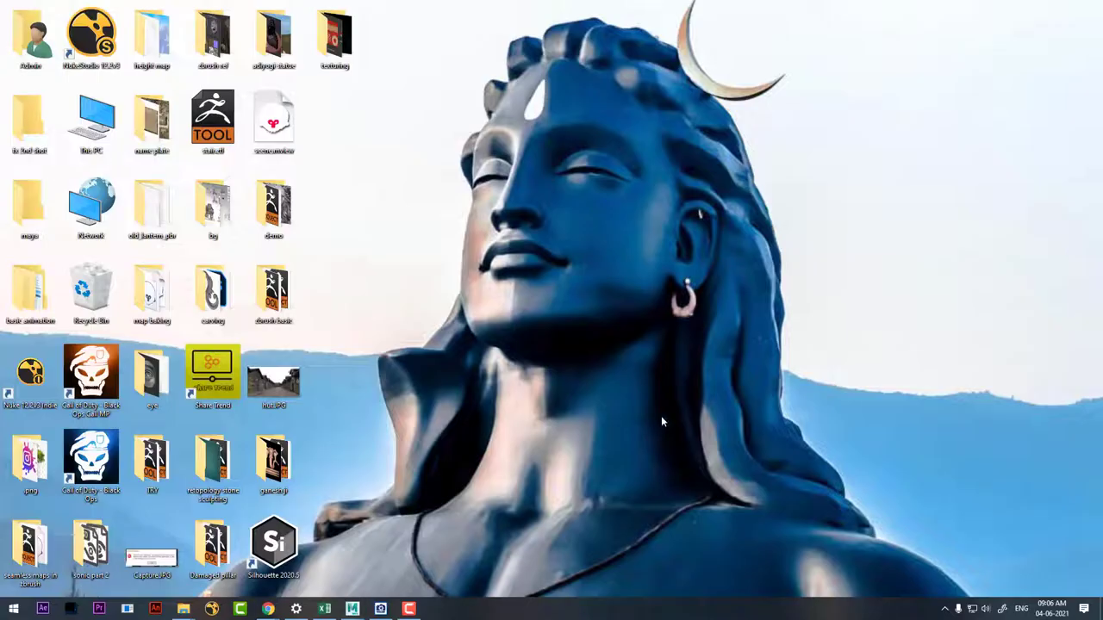
pyautogui.doubleClick(335, 43)
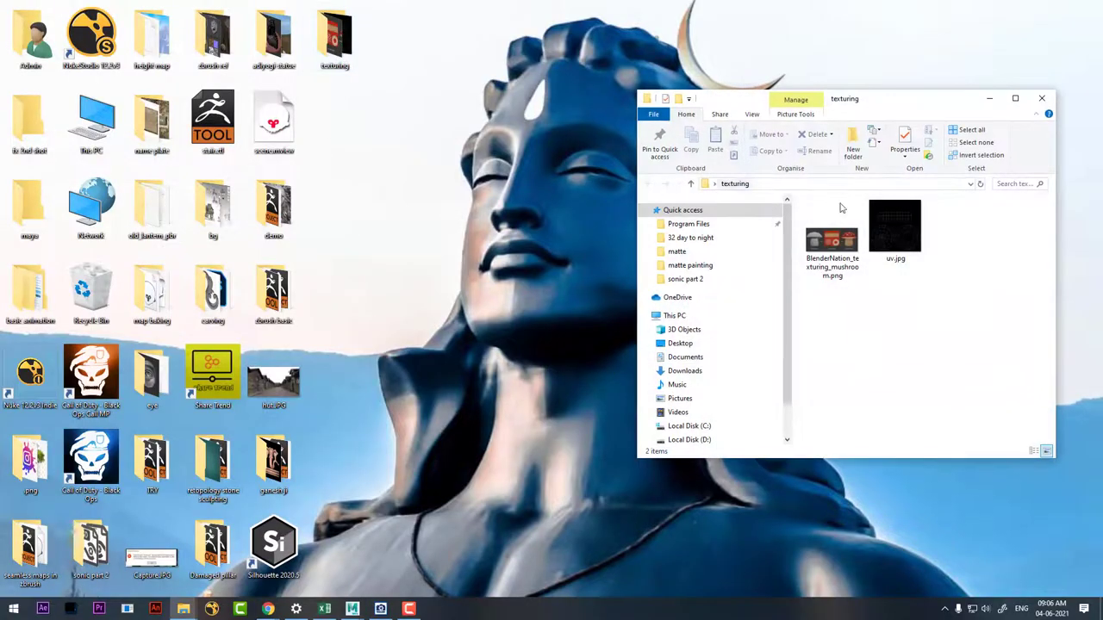
pyautogui.rightClick(900, 228)
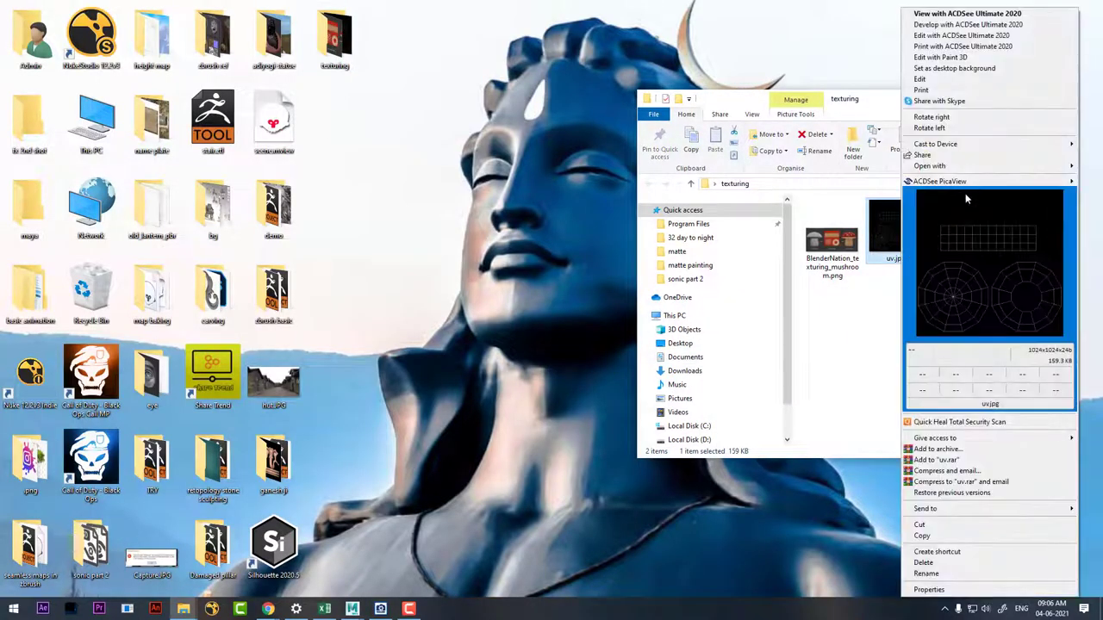
pyautogui.moveTo(930, 165)
pyautogui.click(849, 190)
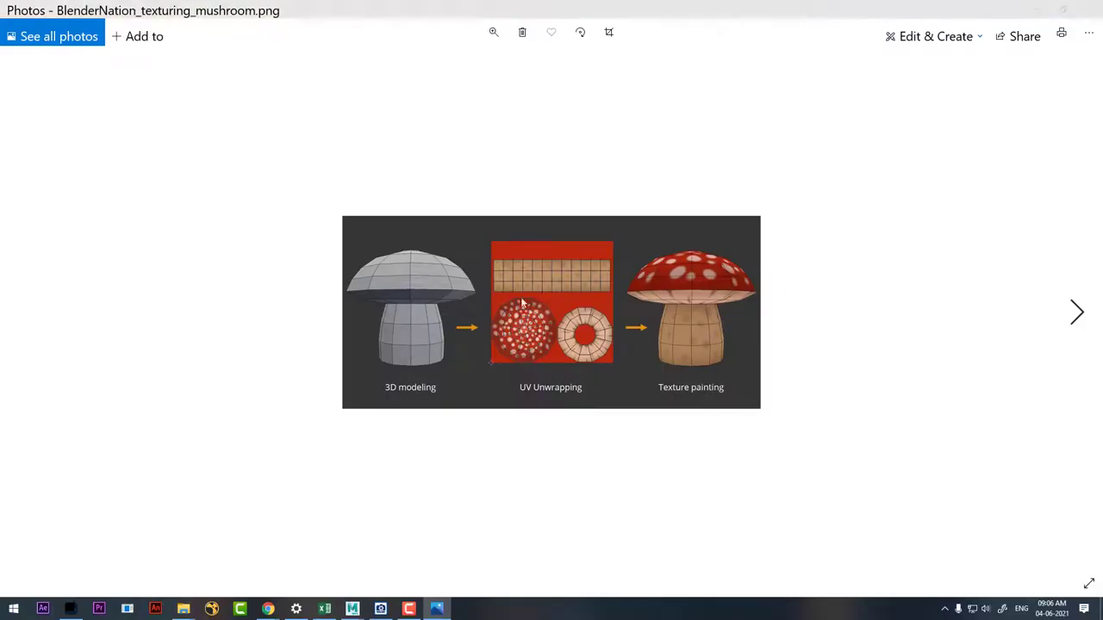
# Step: Dismiss the Creative Cloud popup and minimize Photos to reveal uv.jpg in Photoshop
pyautogui.click(469, 330)
pyautogui.click(1040, 8)
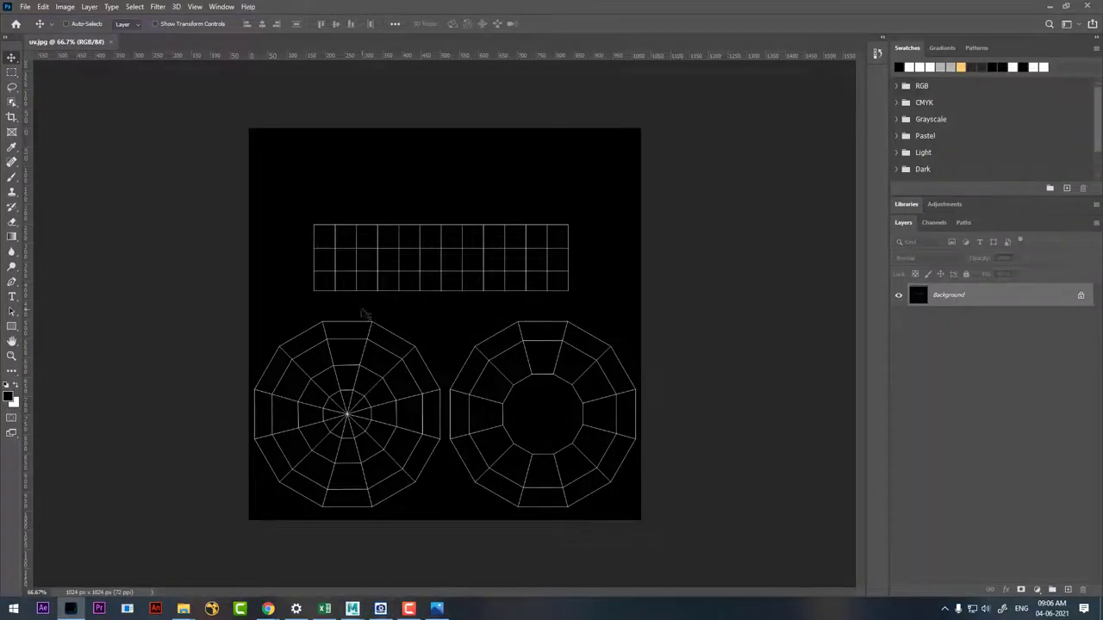
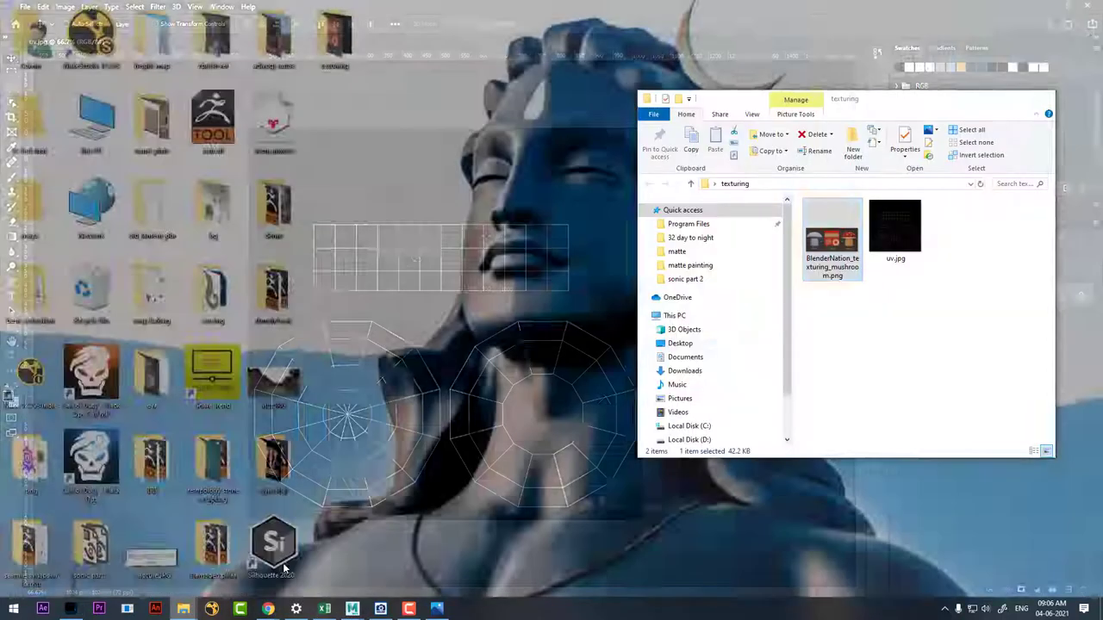
# Step: Open BlenderNation_texturing_mushroom.png in Photoshop 2020 as a floating window beside uv.jpg
pyautogui.moveTo(184, 609)
pyautogui.click(280, 569)
pyautogui.rightClick(834, 235)
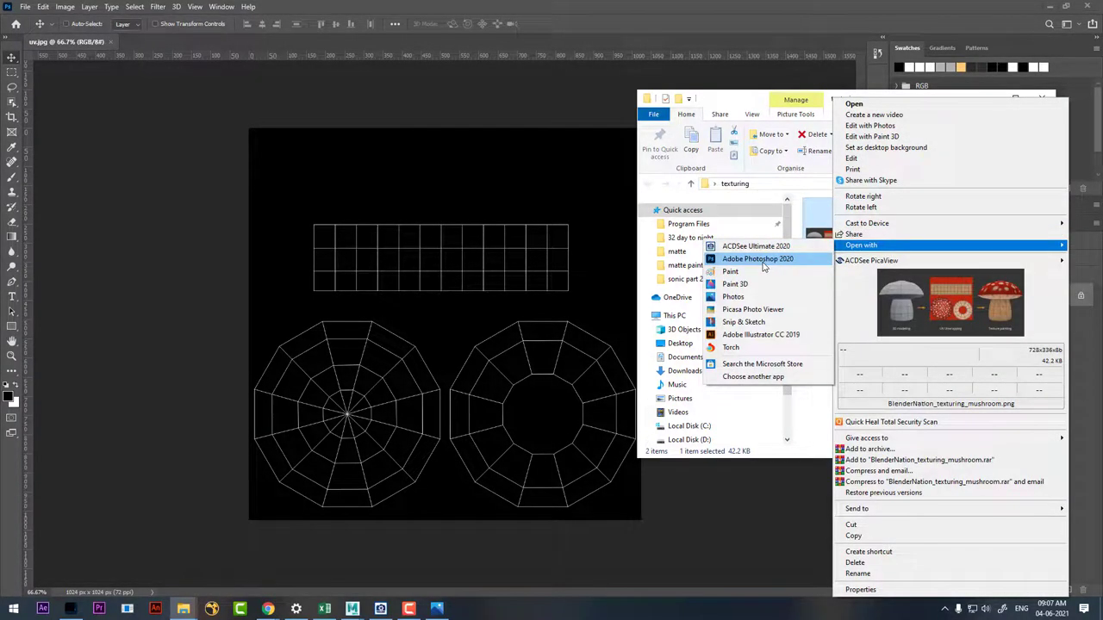
pyautogui.click(765, 260)
pyautogui.moveTo(243, 49)
pyautogui.mouseDown()
pyautogui.moveTo(376, 69)
pyautogui.moveTo(343, 342)
pyautogui.mouseUp()
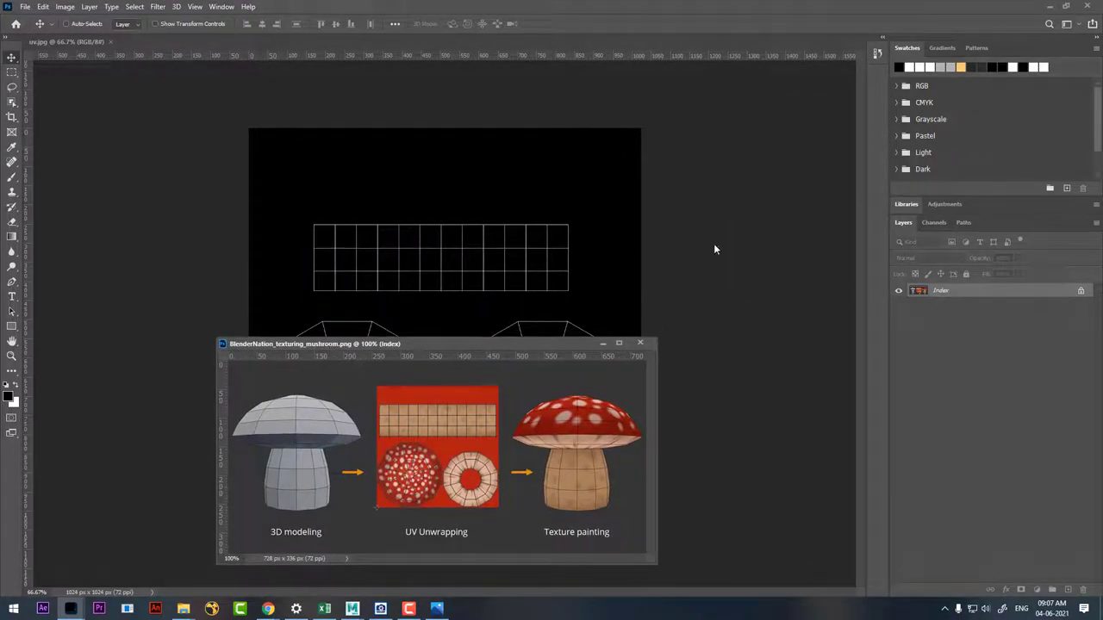
# Step: Convert uv.jpg's locked Background into editable Layer 0
pyautogui.click(688, 264)
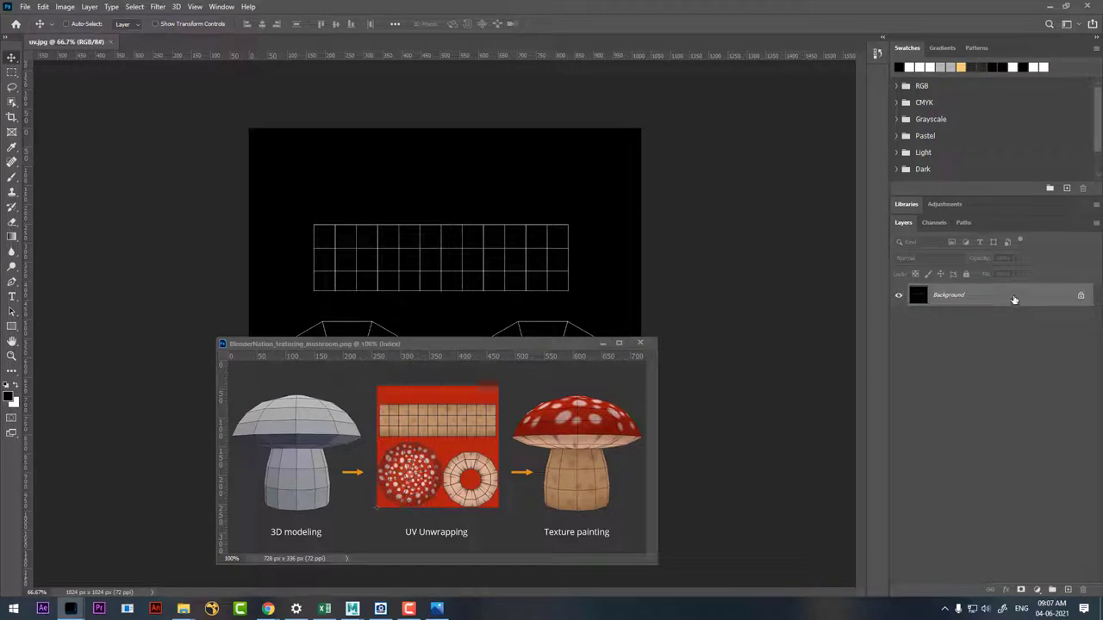
pyautogui.doubleClick(1015, 312)
pyautogui.click(611, 173)
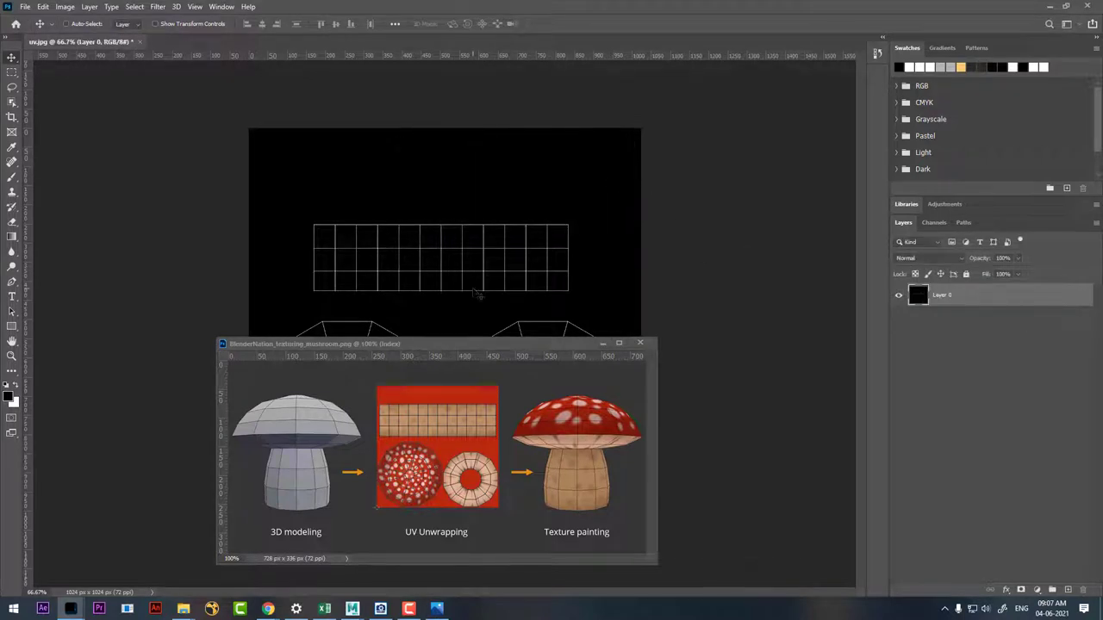
# Step: Set the foreground to tan #bd9167 sampled from the reference grid, then close the reference
pyautogui.click(11, 398)
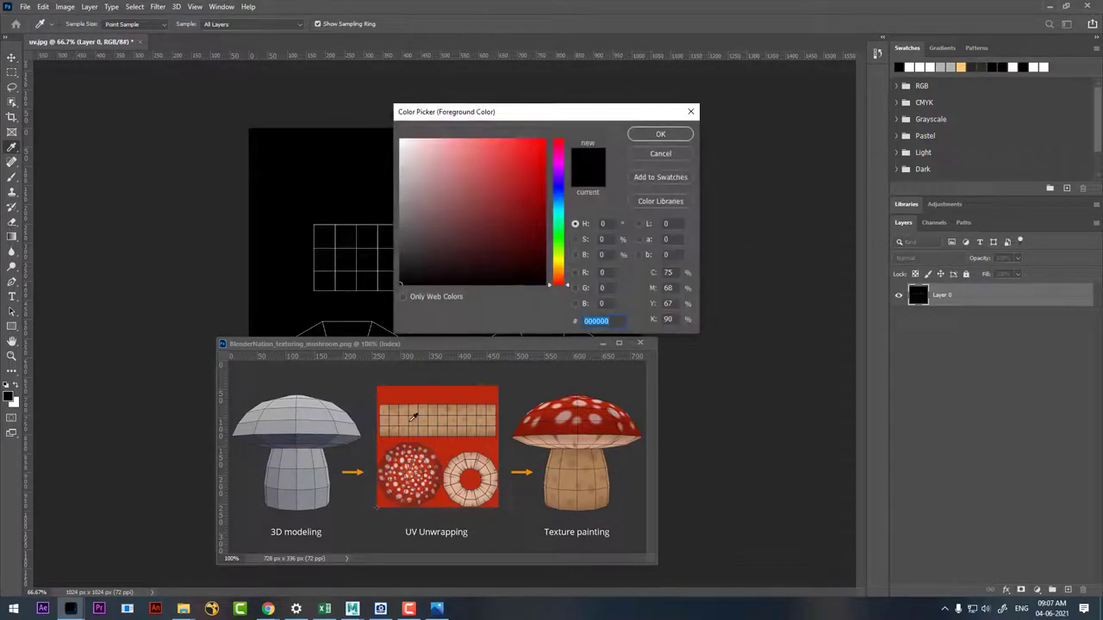
pyautogui.click(406, 418)
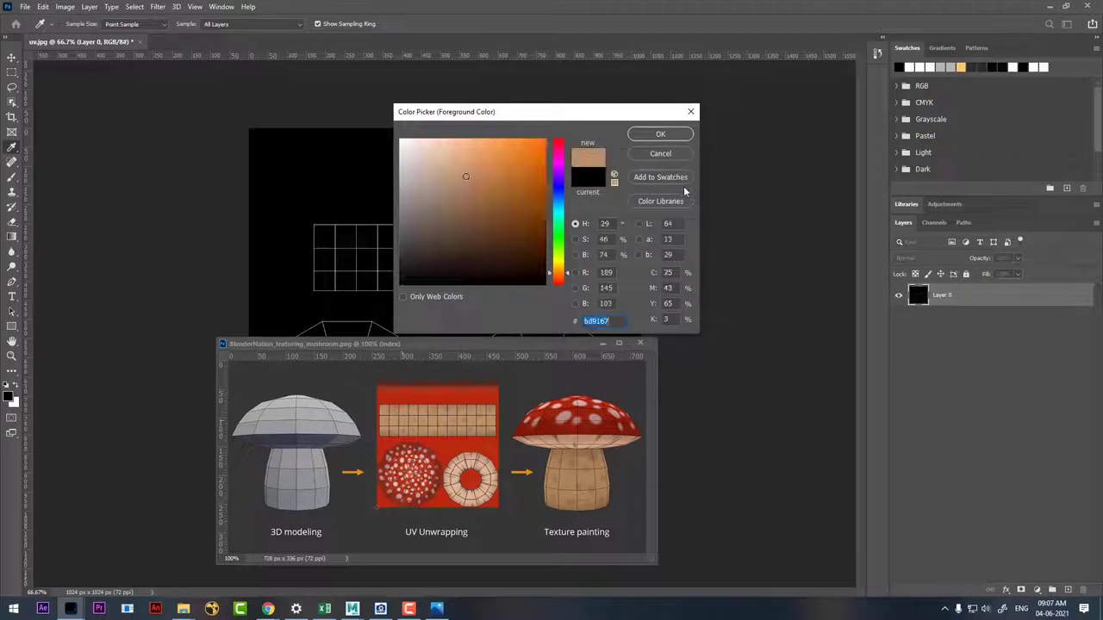
pyautogui.click(661, 134)
pyautogui.click(602, 343)
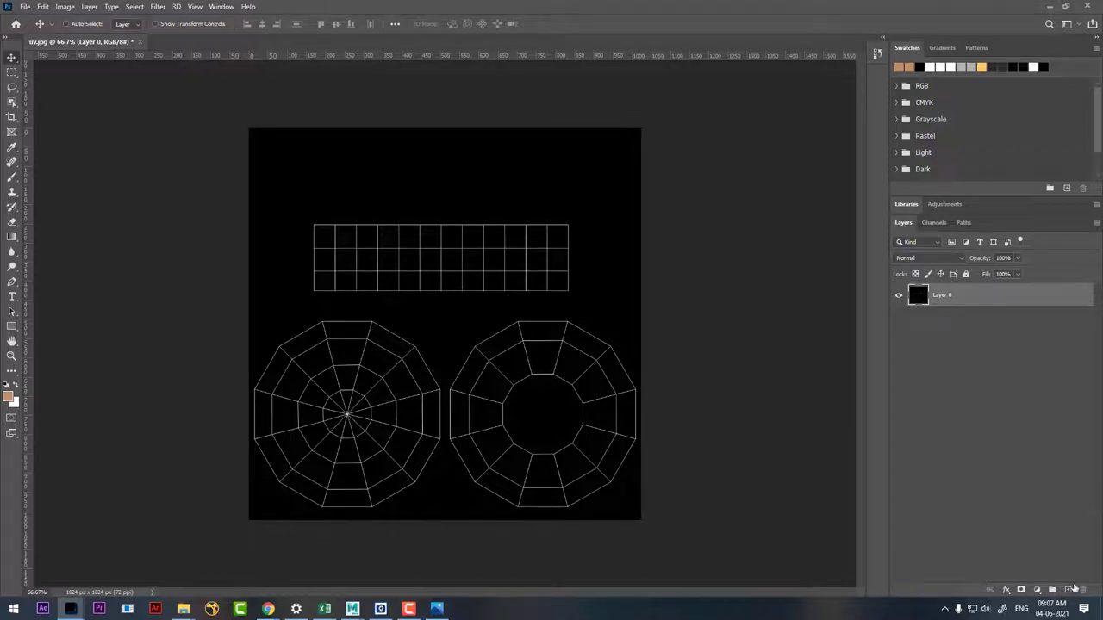
# Step: Add Layer 1 below Layer 0, and set Layer 0 to Screen blend with Lock All
pyautogui.click(1068, 590)
pyautogui.moveTo(1000, 303); pyautogui.dragTo(1017, 342)
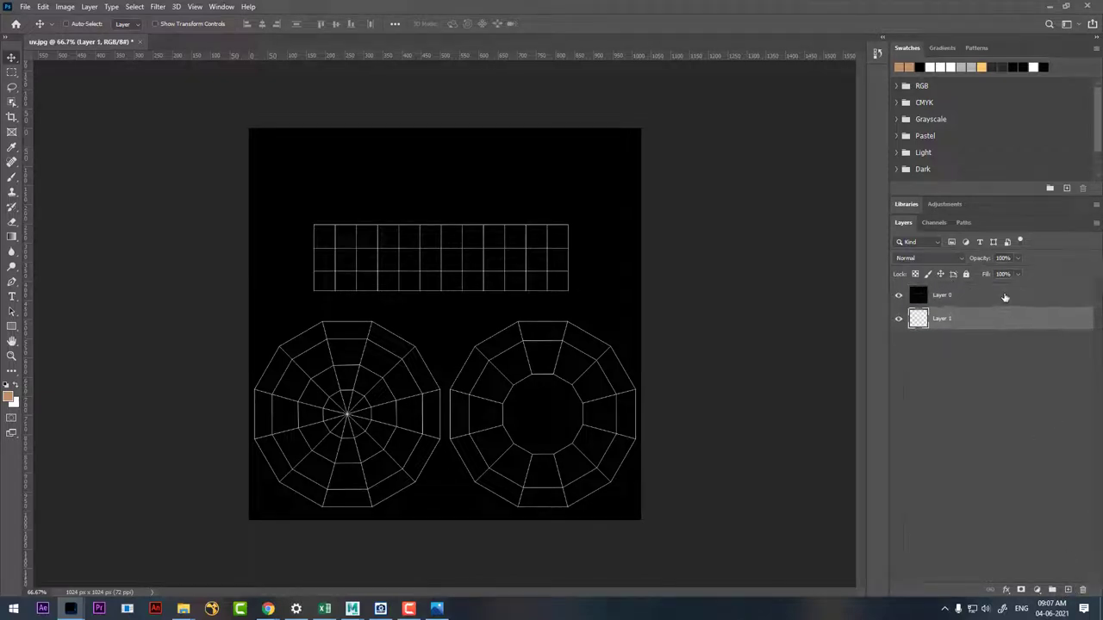
pyautogui.click(1005, 298)
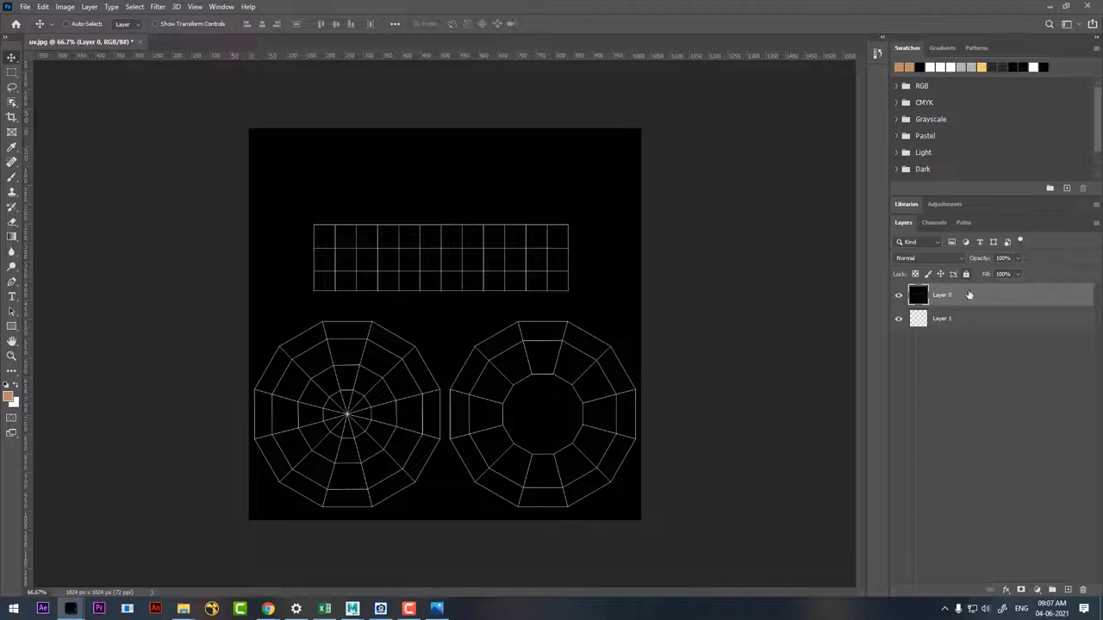
pyautogui.click(933, 259)
pyautogui.click(939, 354)
pyautogui.click(966, 275)
pyautogui.click(971, 320)
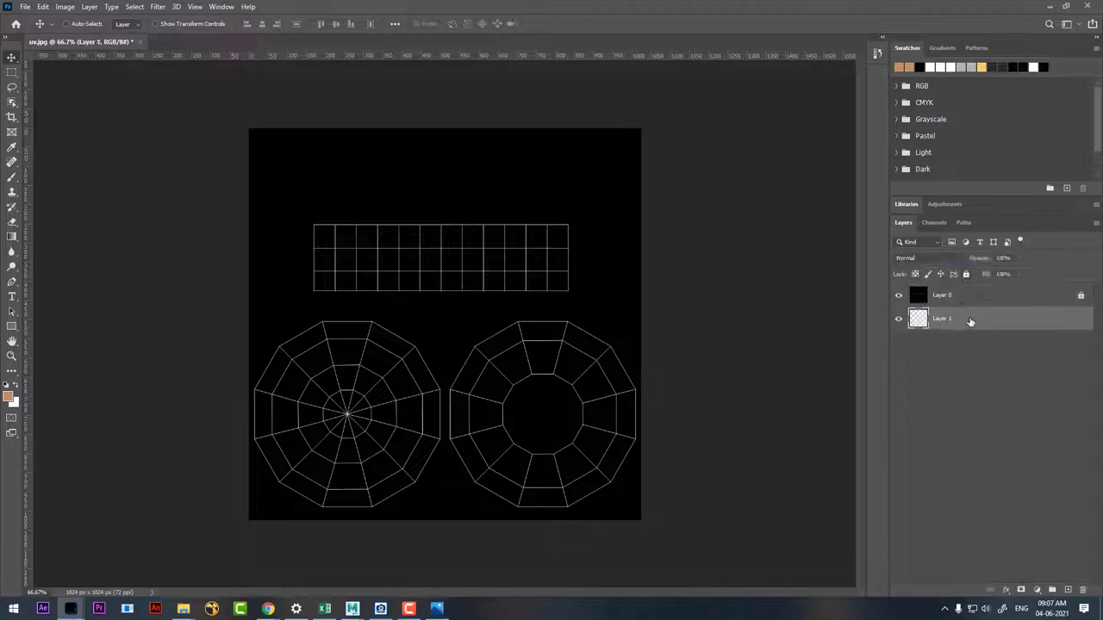
# Step: Fill a rectangle around the grid UV with tan on Layer 1
pyautogui.press('m')
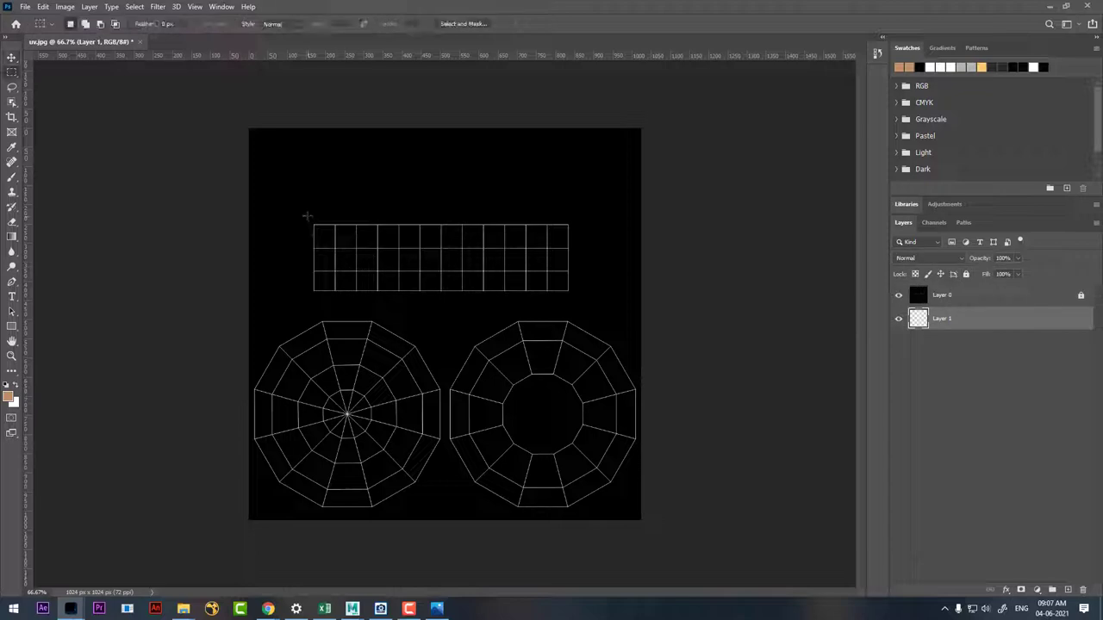
pyautogui.moveTo(304, 215); pyautogui.dragTo(570, 300)
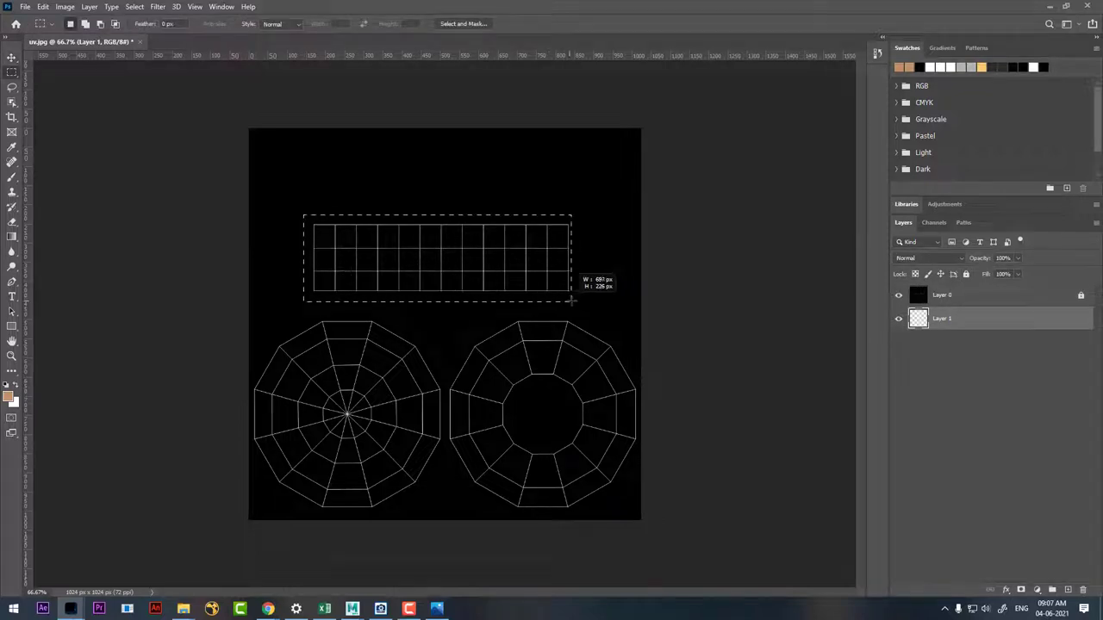
pyautogui.moveTo(571, 300); pyautogui.dragTo(575, 301)
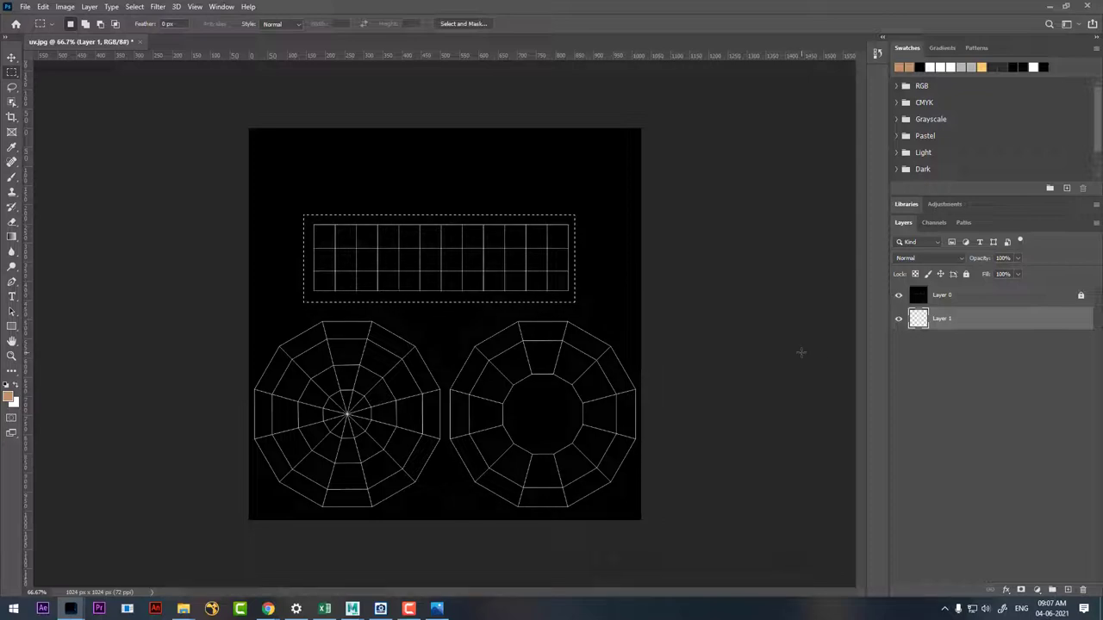
pyautogui.hotkey('alt', 'BackSpace')
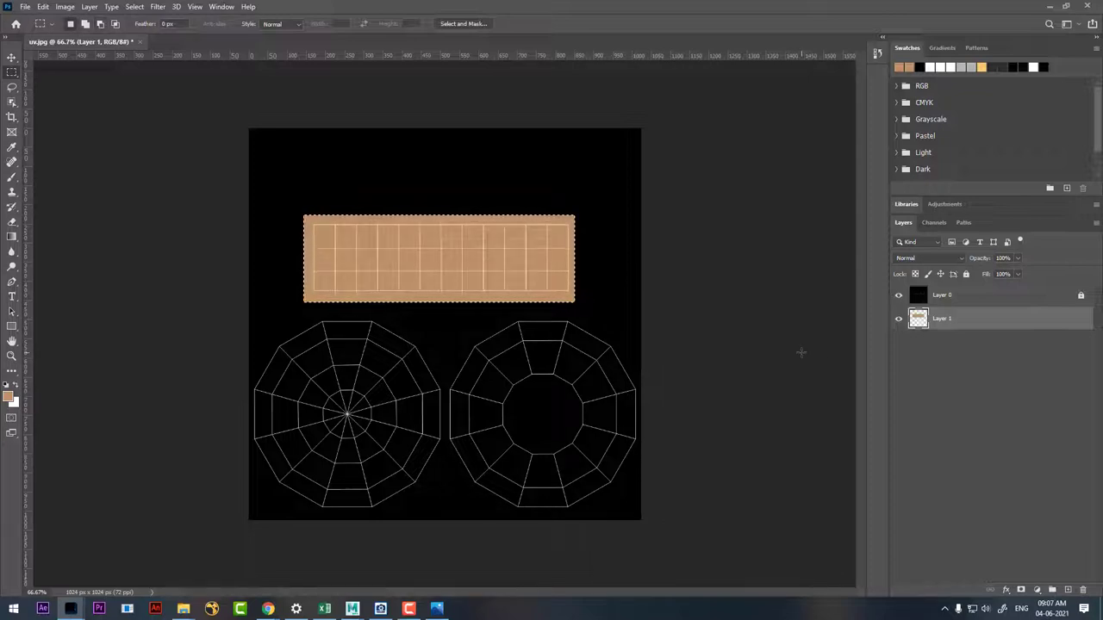
pyautogui.click(438, 610)
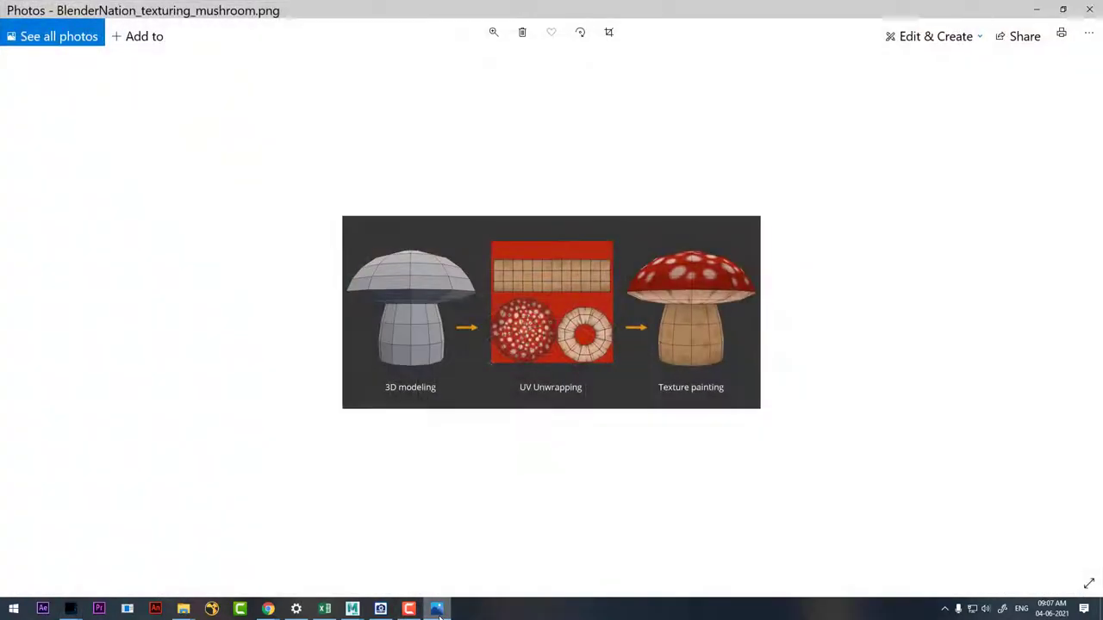
pyautogui.click(437, 610)
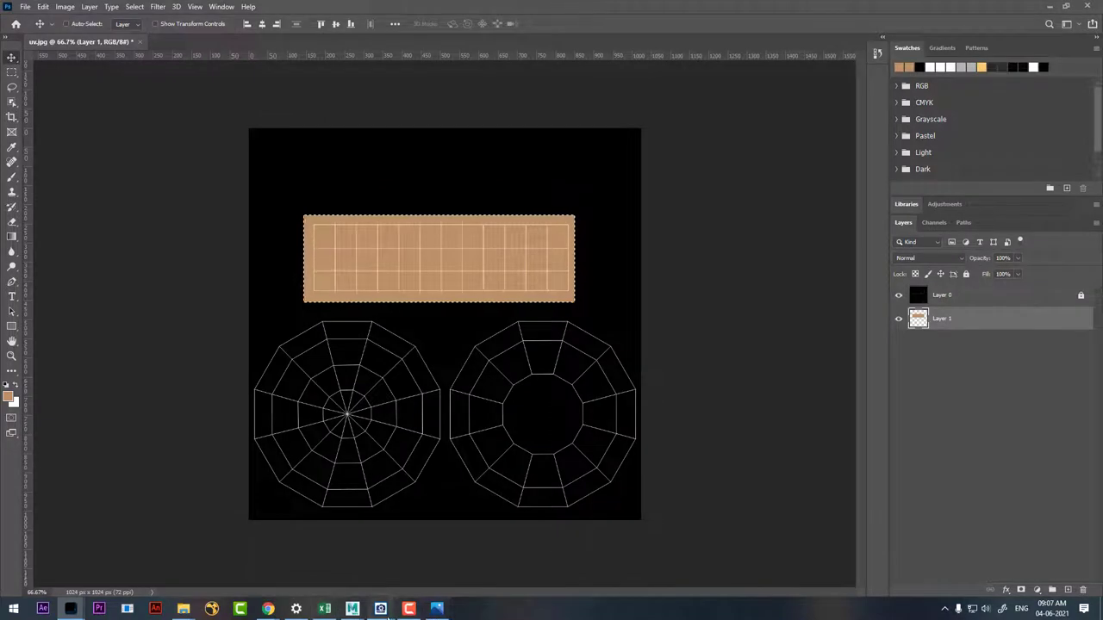
# Step: Float uv.jpg and place the mushroom reference window beside the UV layout
pyautogui.moveTo(78, 42); pyautogui.dragTo(132, 55)
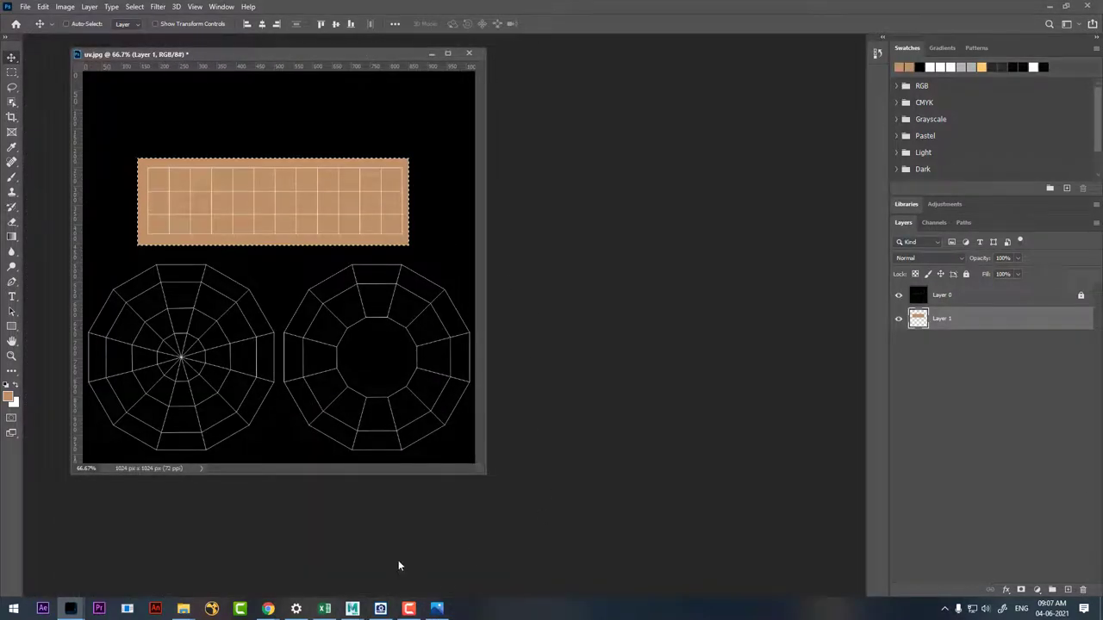
pyautogui.click(71, 608)
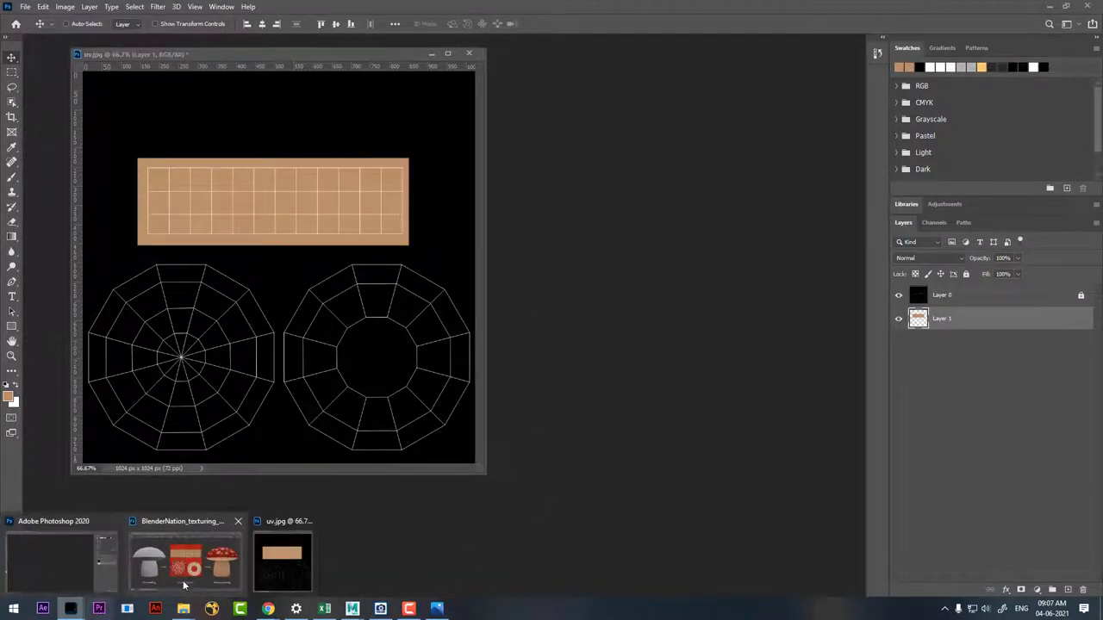
pyautogui.click(183, 586)
pyautogui.moveTo(488, 344)
pyautogui.mouseDown()
pyautogui.moveTo(586, 345)
pyautogui.moveTo(647, 298)
pyautogui.mouseUp()
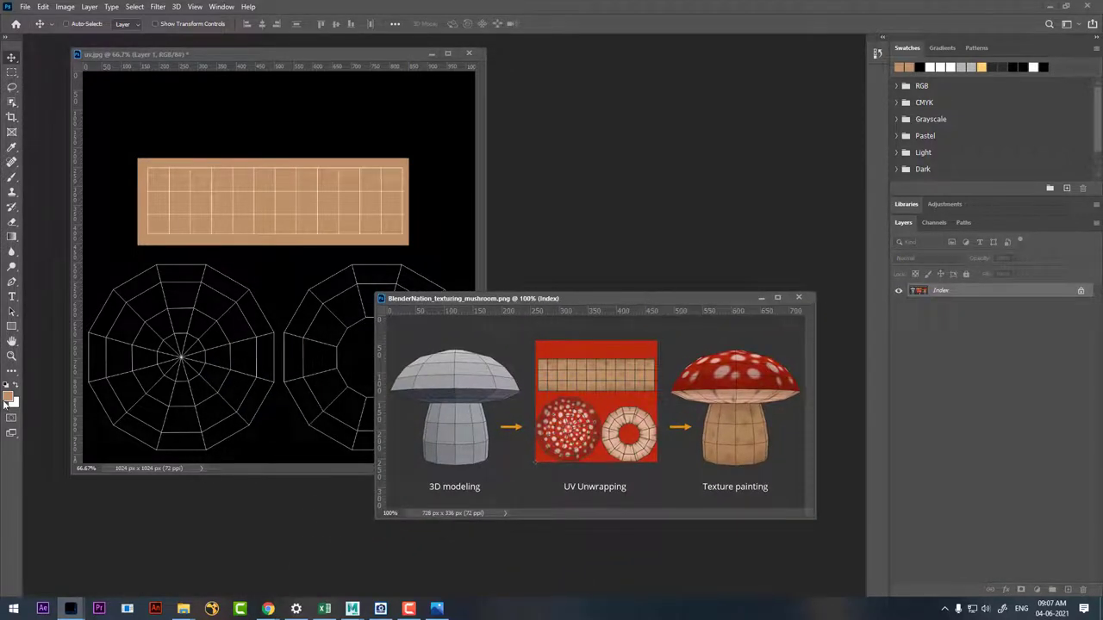
# Step: Set the foreground to lighter tan #e1b595 sampled from the reference, then close it
pyautogui.click(10, 397)
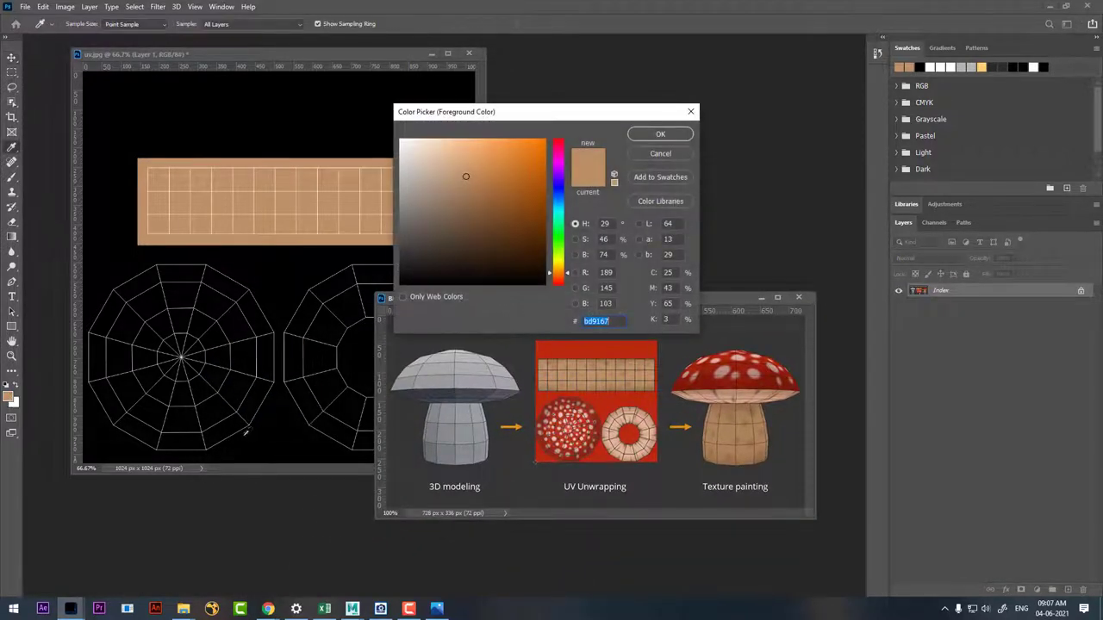
pyautogui.click(615, 424)
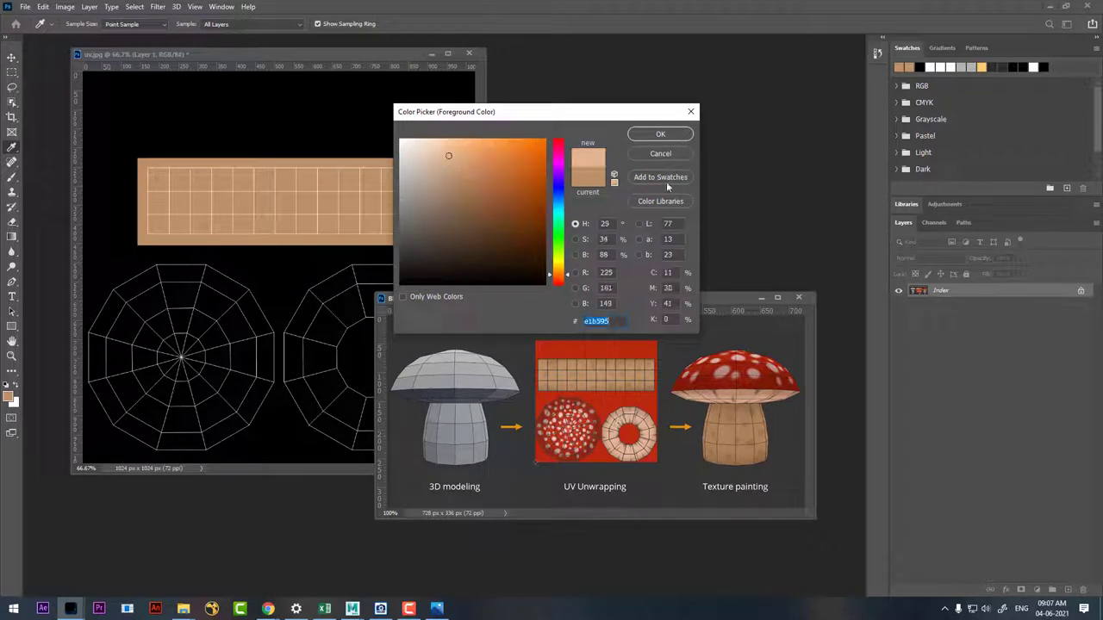
pyautogui.click(669, 136)
pyautogui.click(761, 298)
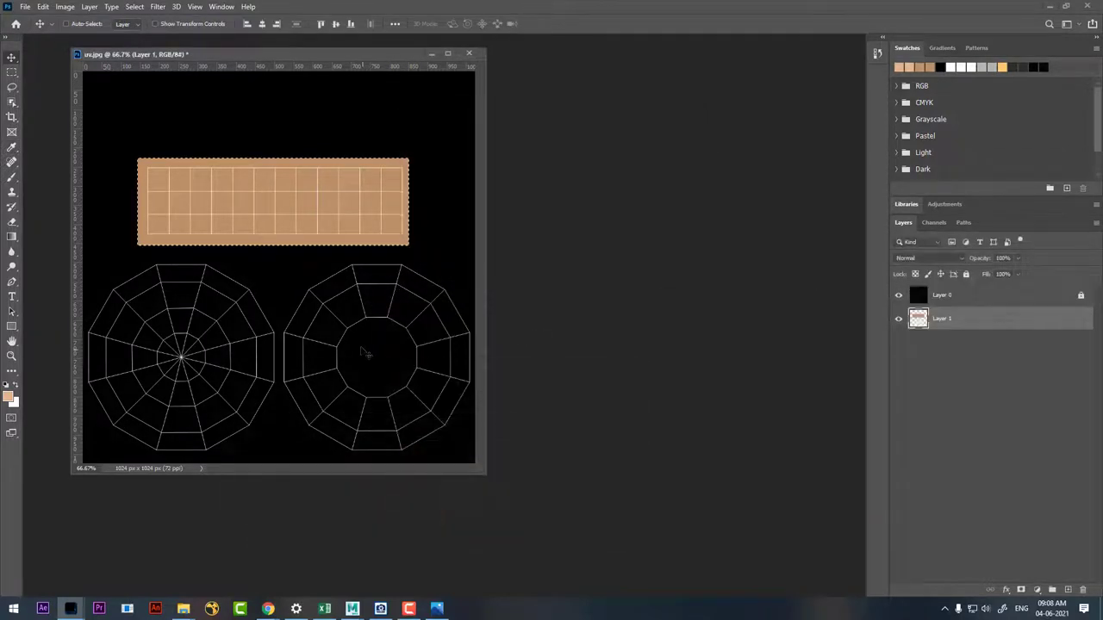
# Step: Select the right ring UV with an elliptical marquee and fill it with lighter tan on new Layer 2
pyautogui.moveTo(488, 472); pyautogui.dragTo(583, 473)
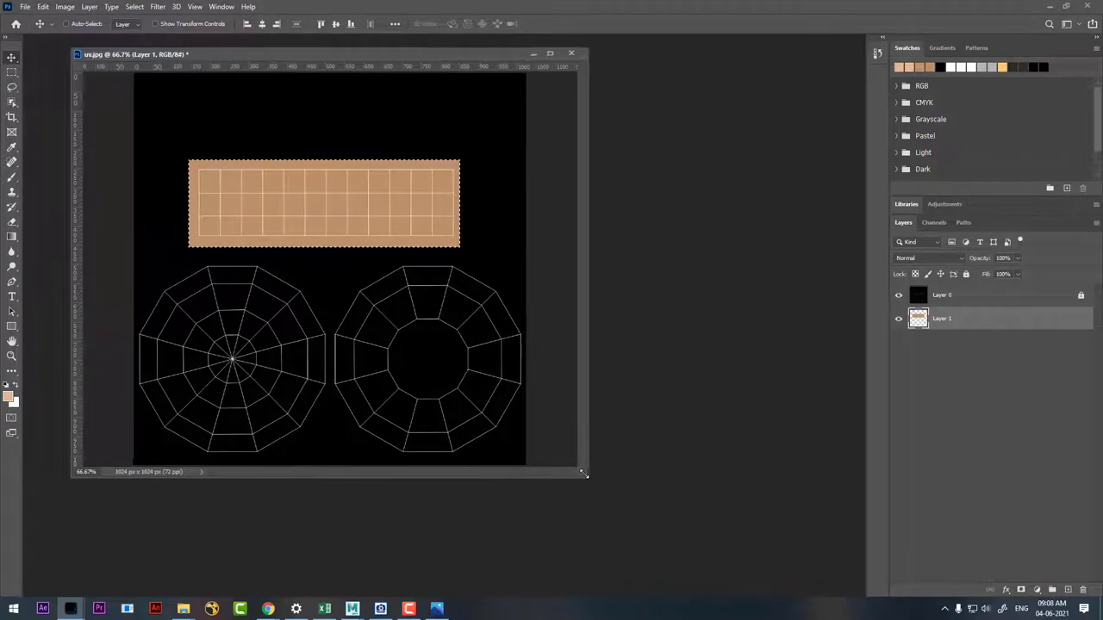
pyautogui.press('m')
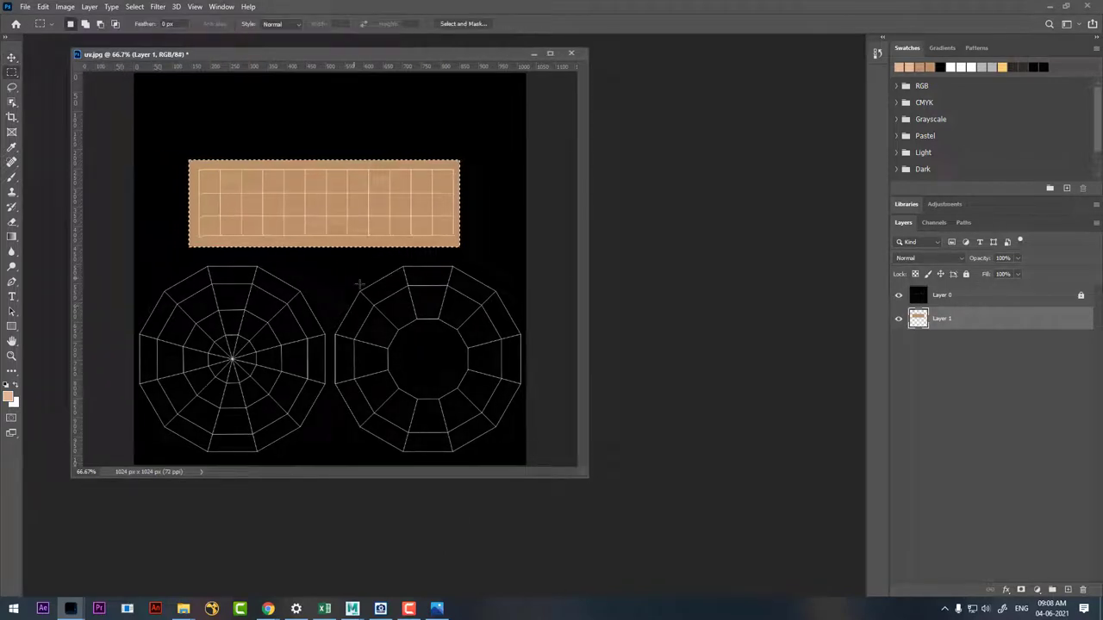
pyautogui.click(376, 319)
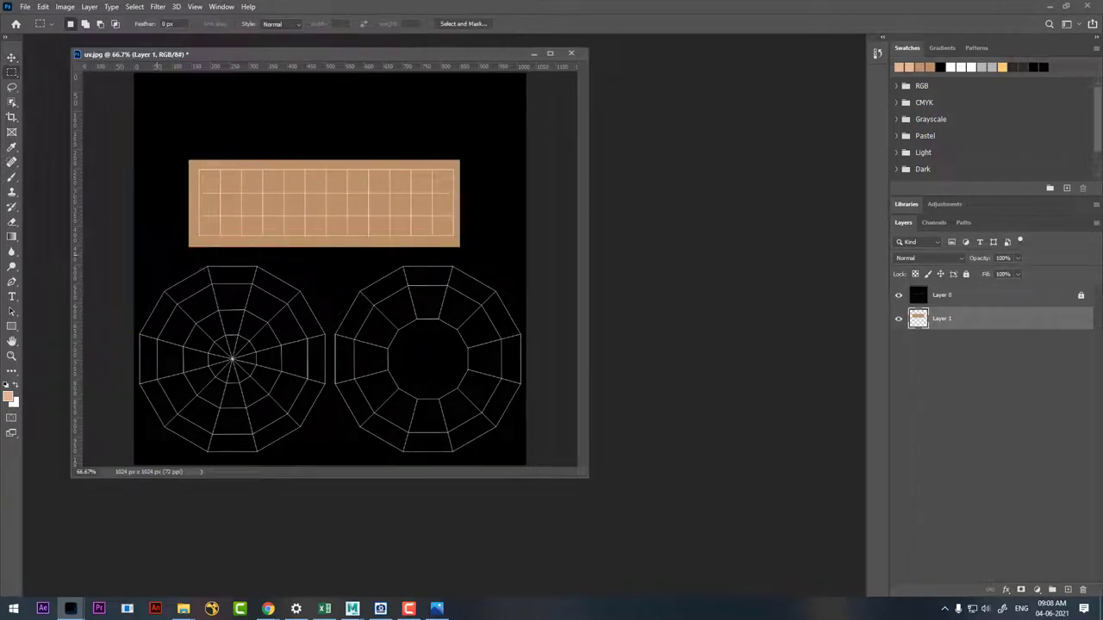
pyautogui.rightClick(15, 74)
pyautogui.click(56, 84)
pyautogui.keyDown('shift'); pyautogui.moveTo(347, 267); pyautogui.dragTo(543, 484); pyautogui.keyUp('shift')
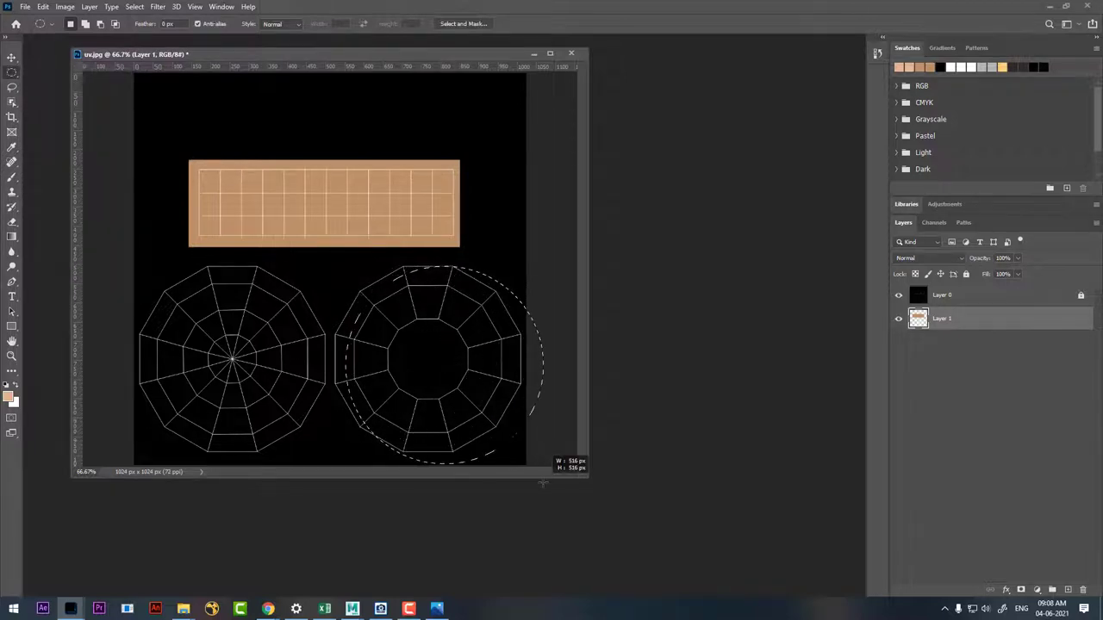
pyautogui.moveTo(491, 414); pyautogui.dragTo(473, 414)
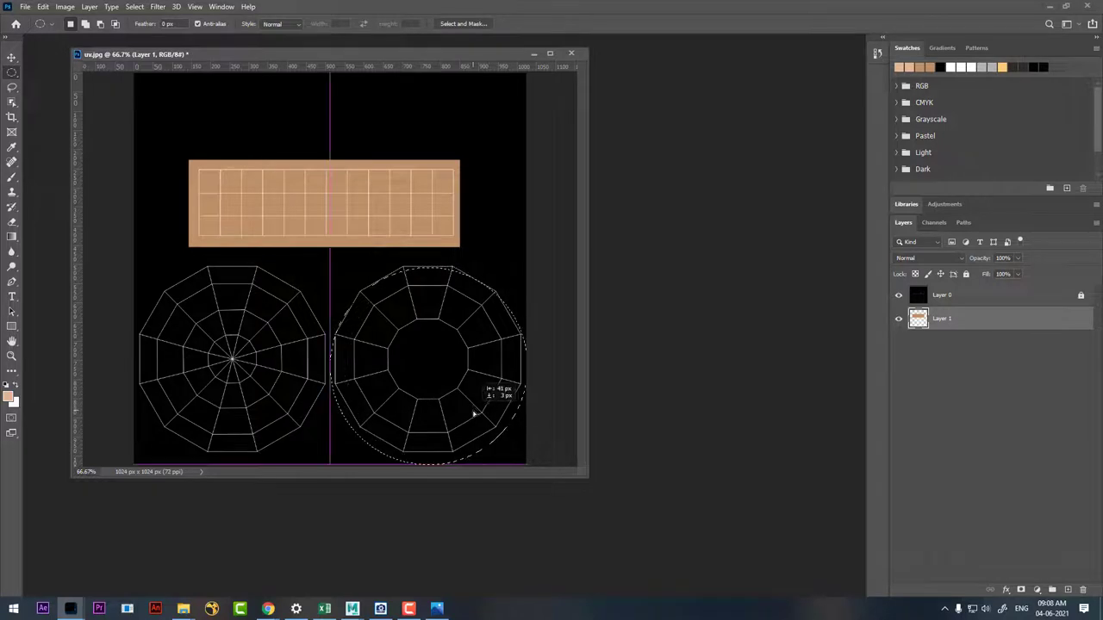
pyautogui.press('Up')
pyautogui.press('Up')
pyautogui.press('Up')
pyautogui.press('Up')
pyautogui.press('Up')
pyautogui.press('Up')
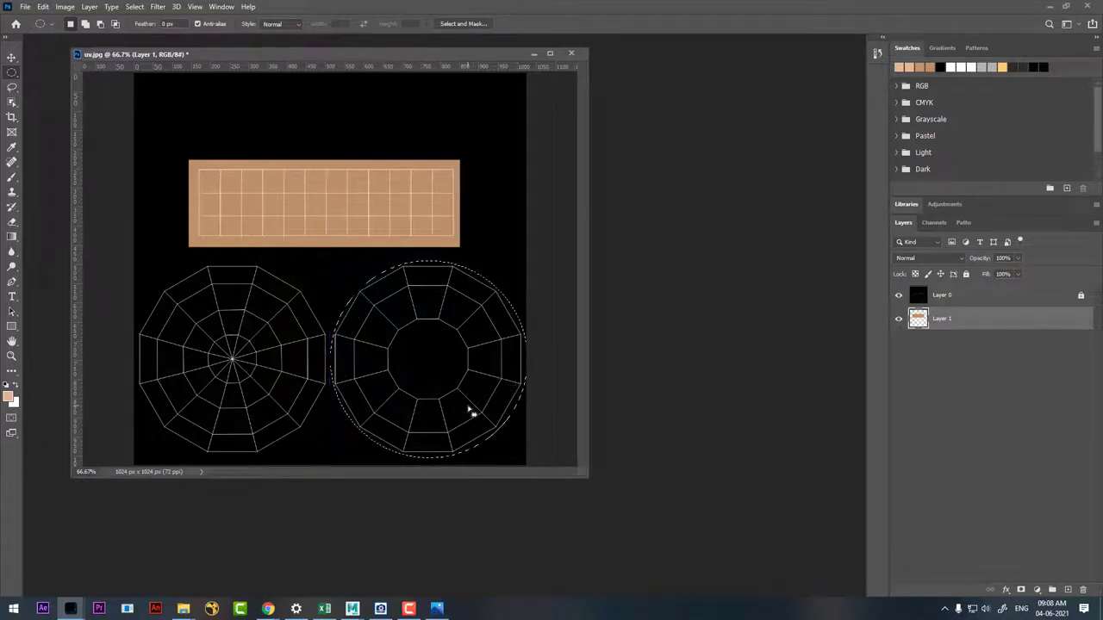
pyautogui.moveTo(475, 406); pyautogui.dragTo(473, 407)
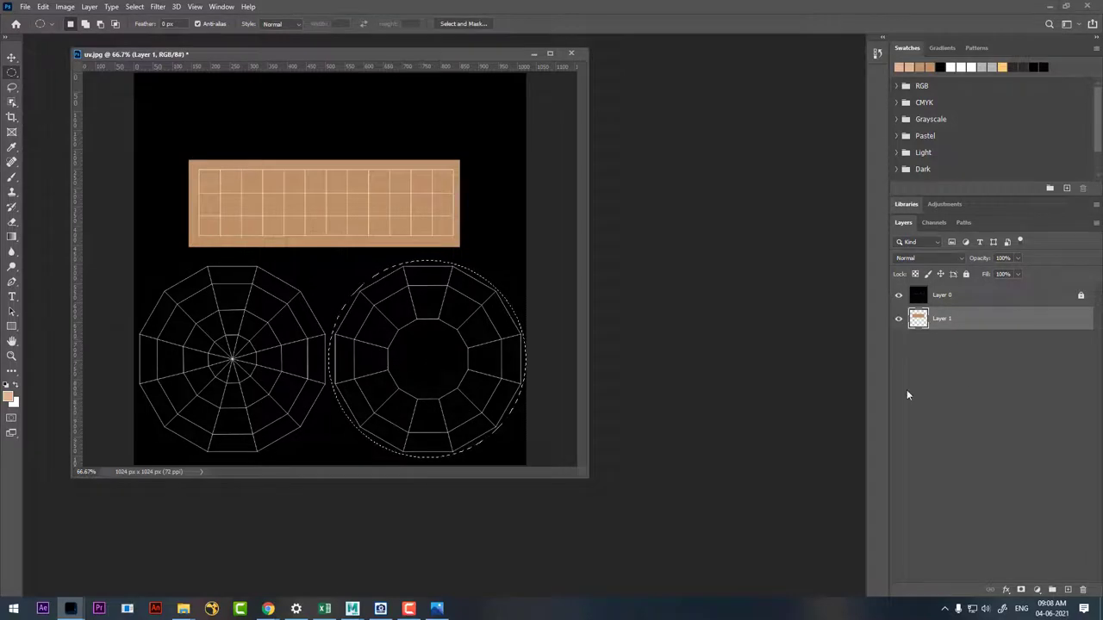
pyautogui.click(1069, 591)
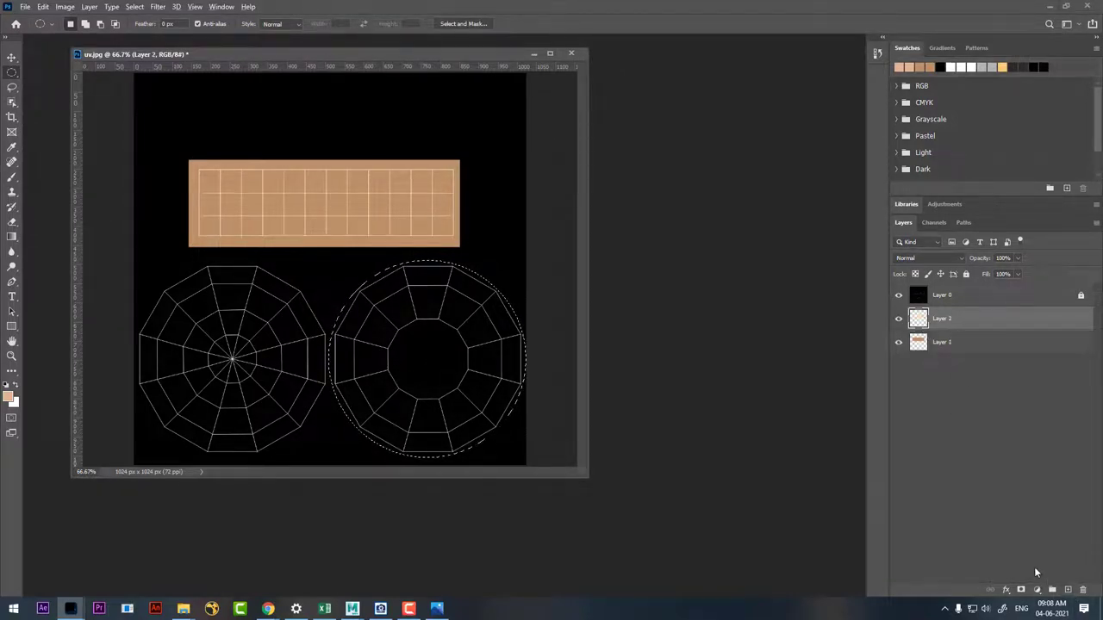
pyautogui.hotkey('alt', 'BackSpace')
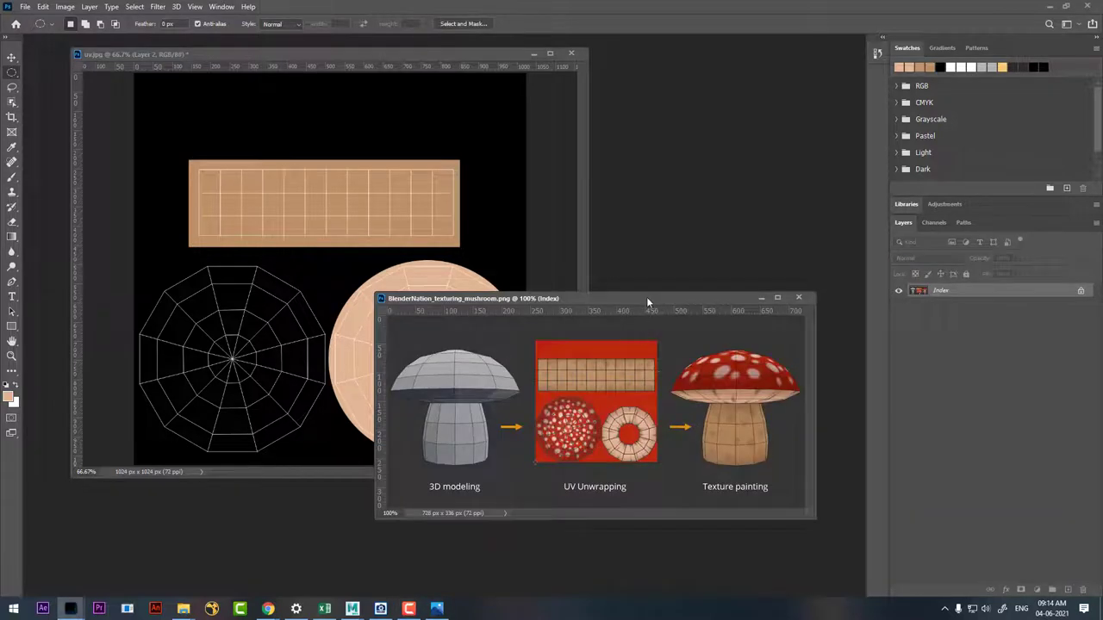
# Step: Duplicate the peach disc layer and move the copy over the left wireframe circle
pyautogui.moveTo(648, 301); pyautogui.dragTo(709, 80)
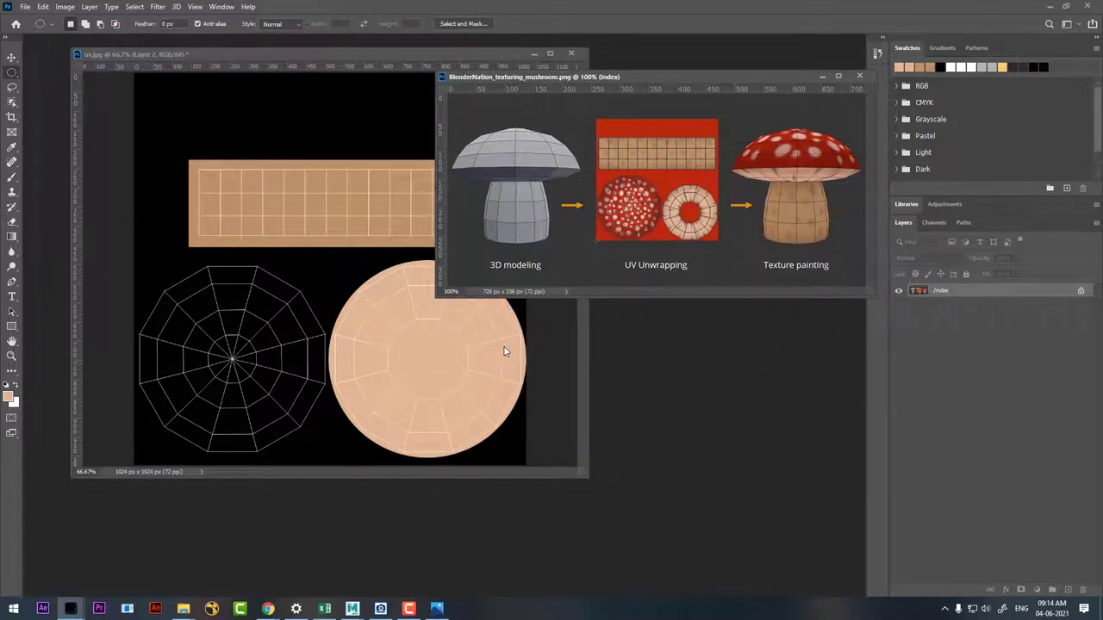
pyautogui.click(505, 349)
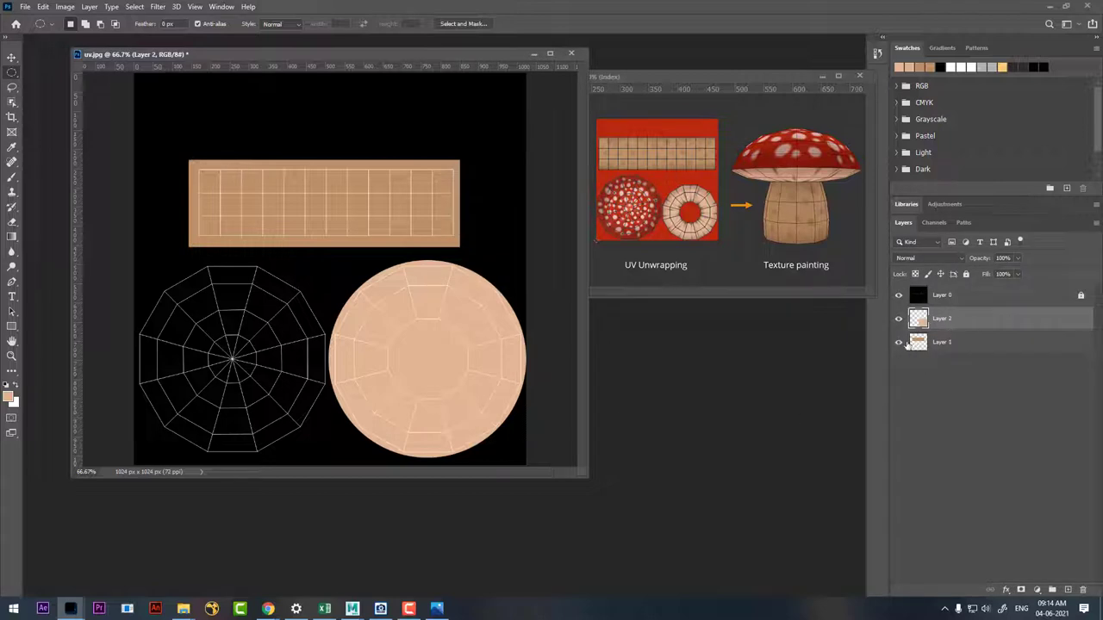
pyautogui.hotkey('ctrl', 'j')
pyautogui.press('v')
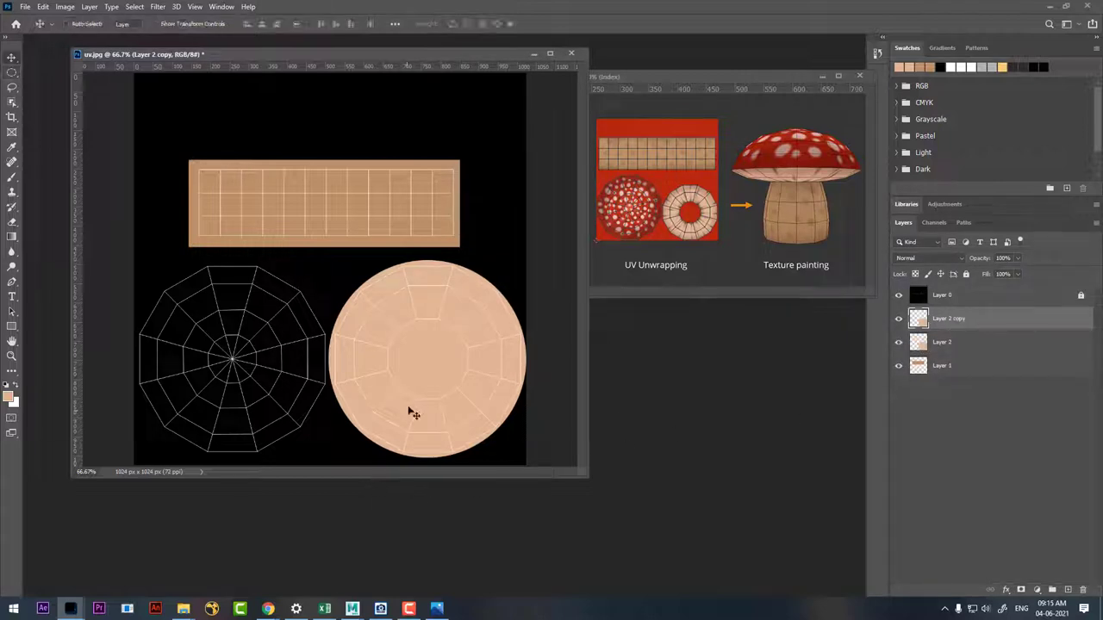
pyautogui.moveTo(418, 401); pyautogui.dragTo(223, 400)
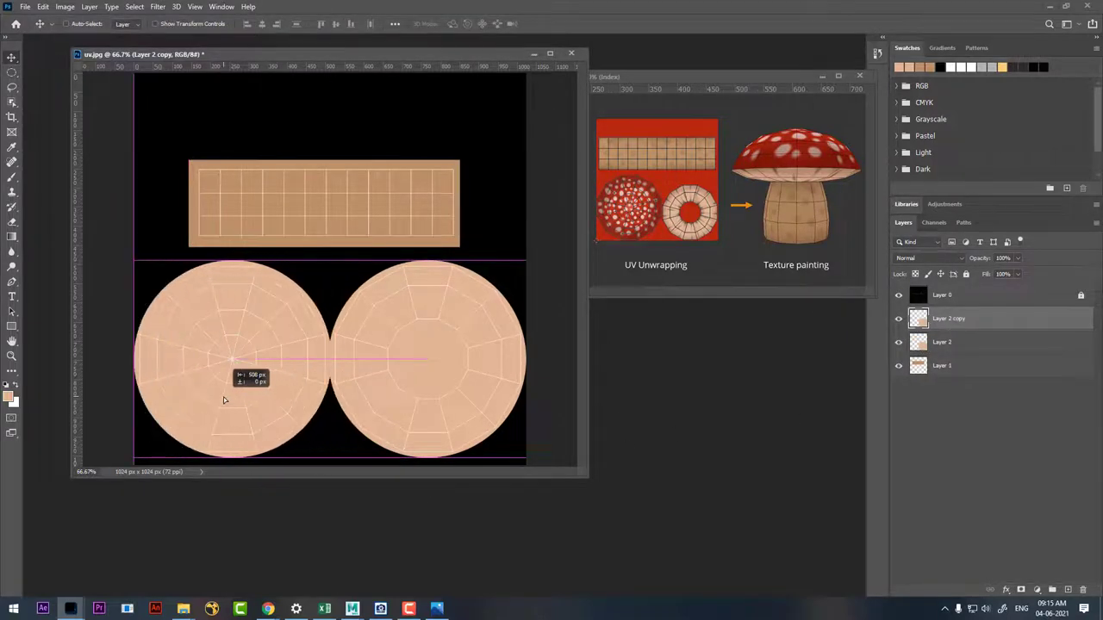
# Step: Set the foreground to the dark red sampled from the reference mushroom cap
pyautogui.click(9, 397)
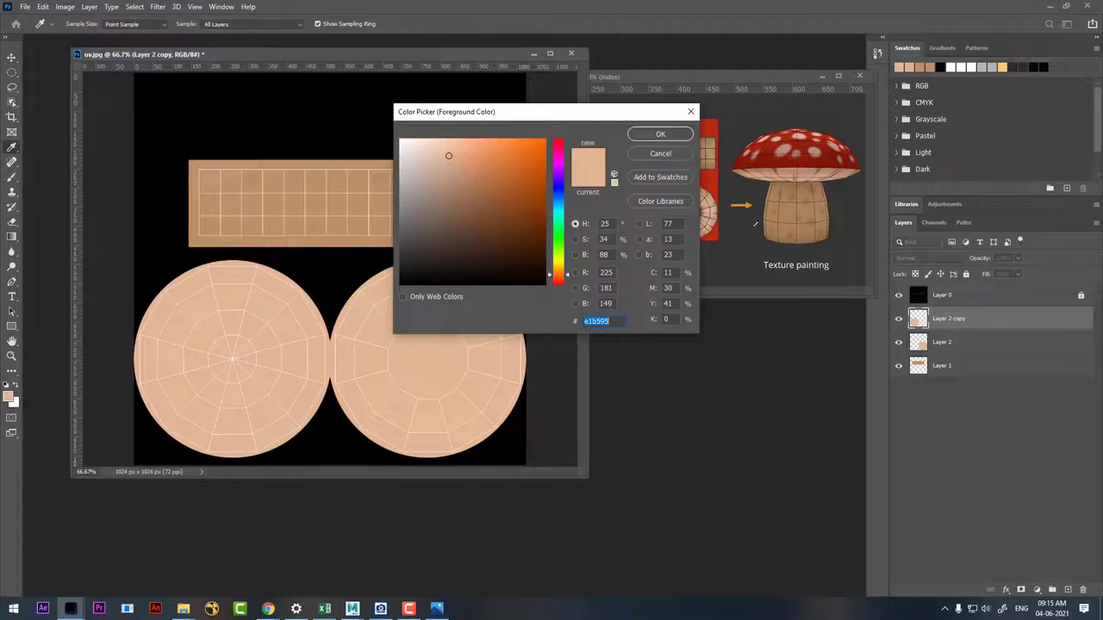
pyautogui.click(783, 155)
pyautogui.click(685, 135)
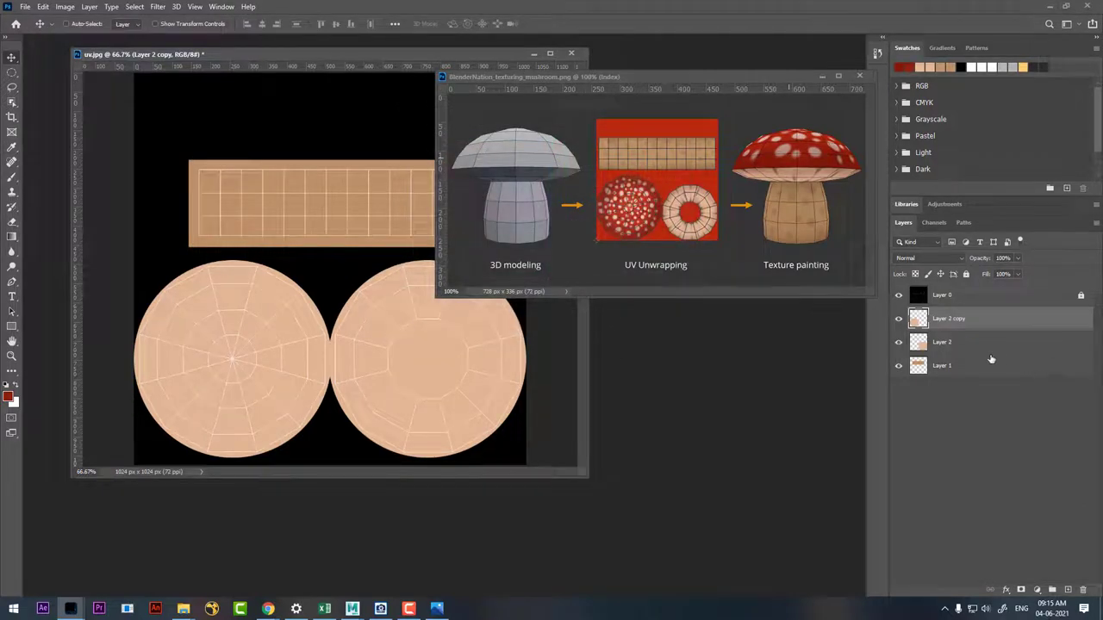
# Step: Fill the Layer 2 copy disc with dark red and deselect
pyautogui.keyDown('ctrl'); pyautogui.click(918, 319); pyautogui.keyUp('ctrl')
pyautogui.hotkey('alt', 'BackSpace')
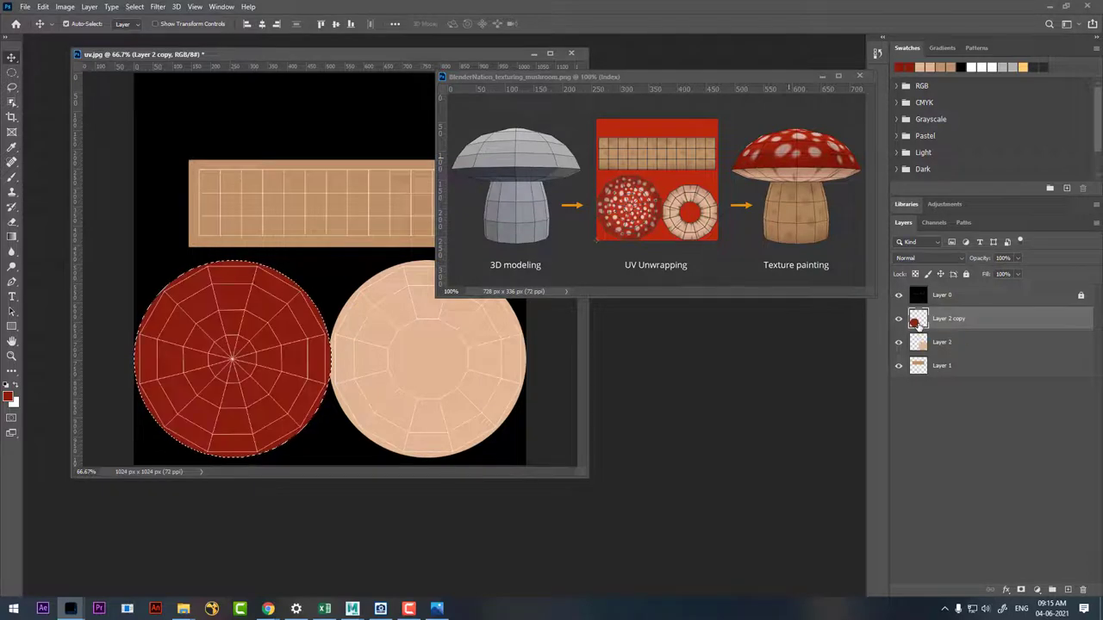
pyautogui.hotkey('ctrl', 'd')
# Step: Move the reference window aside and start saving the UV layout document
pyautogui.moveTo(665, 76)
pyautogui.mouseDown()
pyautogui.moveTo(814, 80)
pyautogui.moveTo(814, 47)
pyautogui.mouseUp()
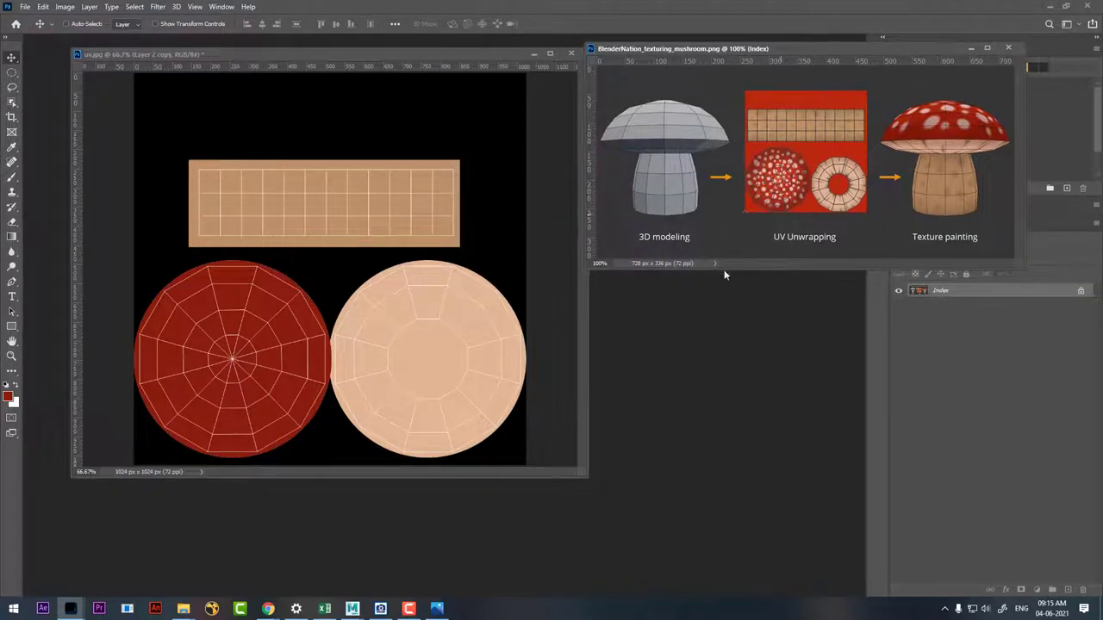
pyautogui.click(349, 56)
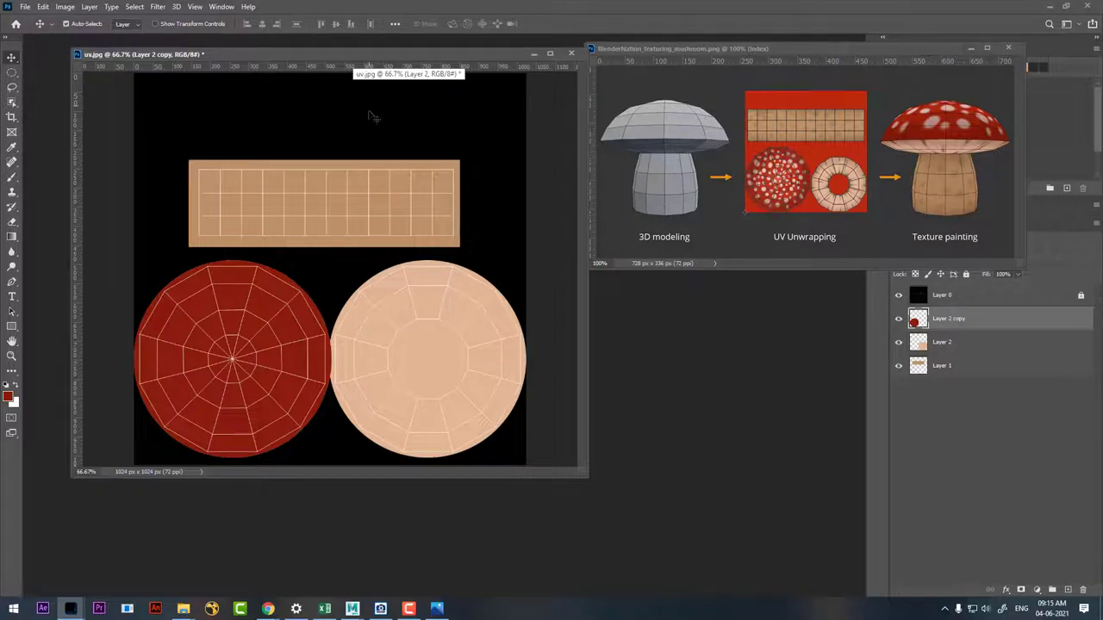
pyautogui.hotkey('ctrl', 's')
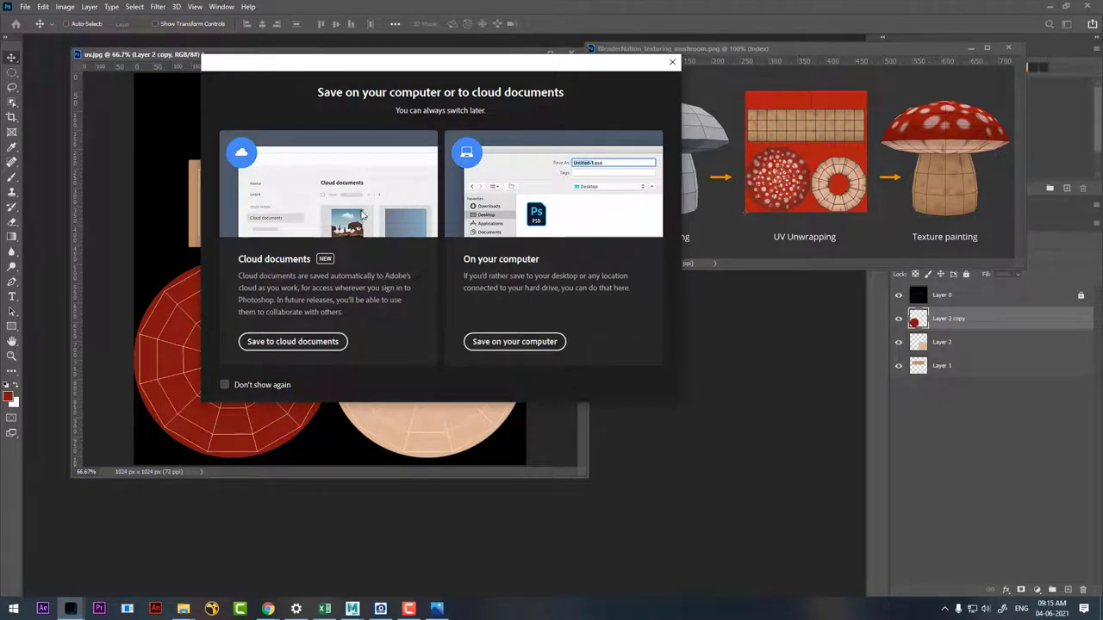
# Step: Save the file on the computer as basic texturing.psd in the texturing folder
pyautogui.click(491, 341)
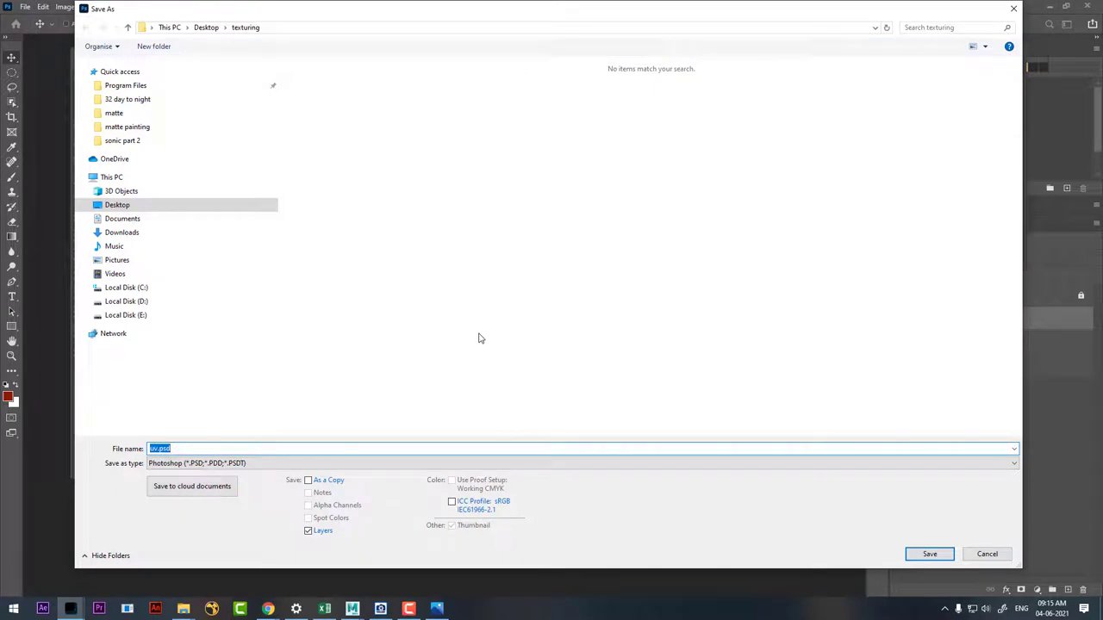
pyautogui.write('basic texturing')
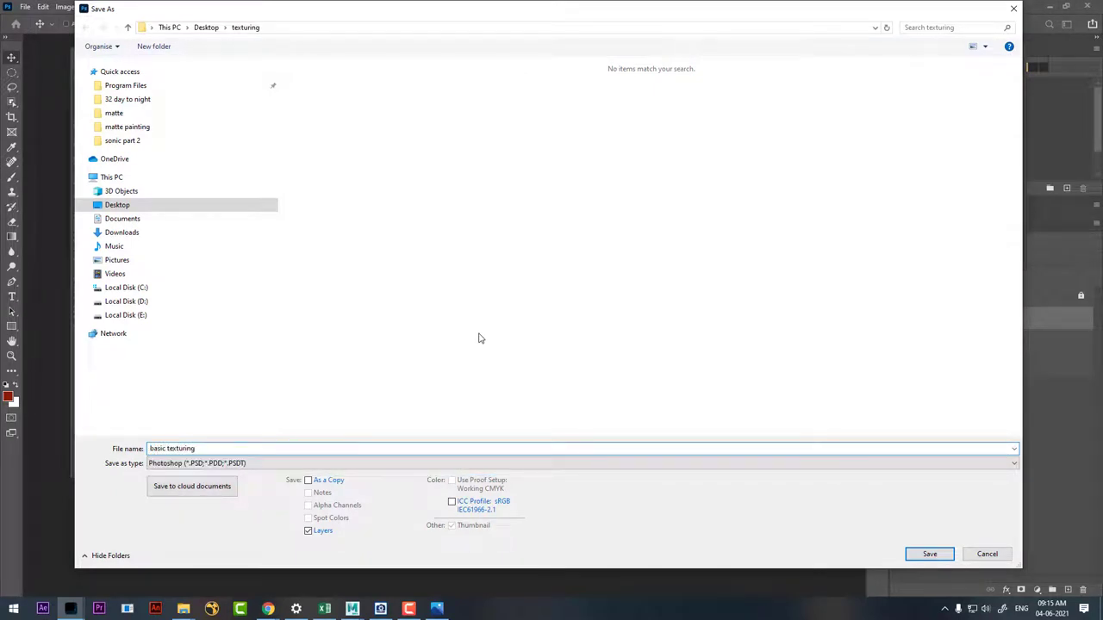
pyautogui.press('Return')
pyautogui.press('Return')
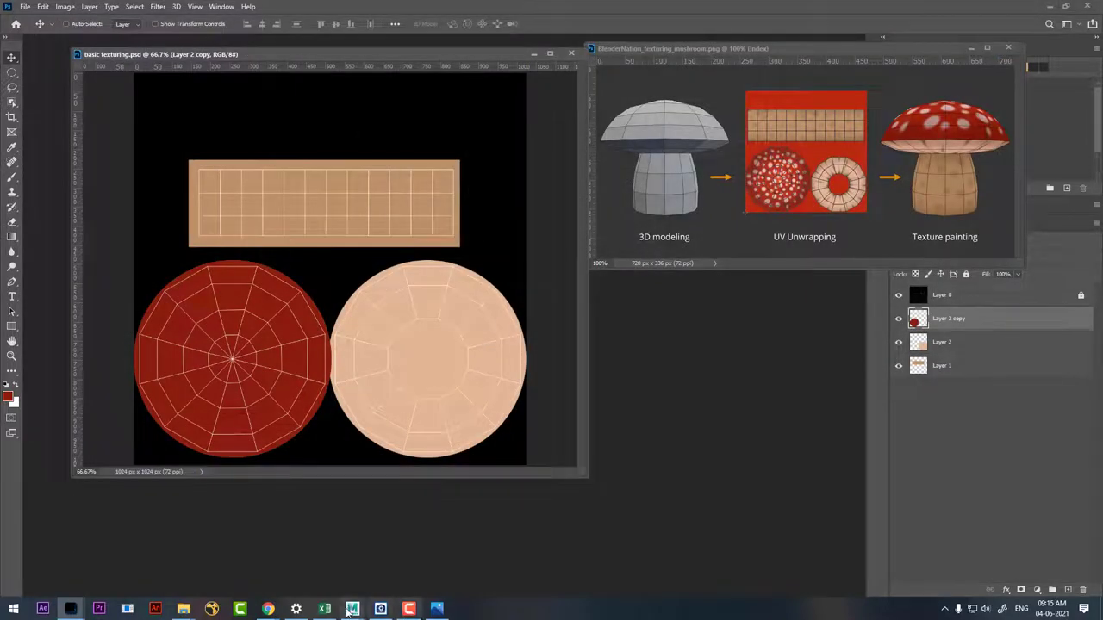
# Step: Assign a new Lambert material to the mushroom in Maya
pyautogui.click(389, 566)
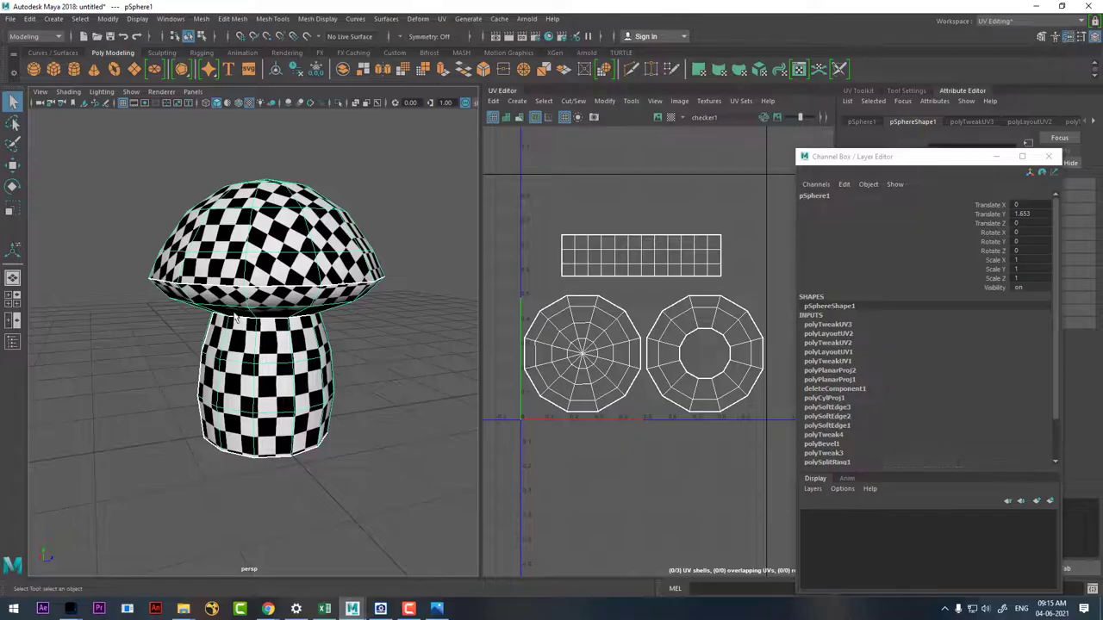
pyautogui.rightClick(236, 318)
pyautogui.moveTo(267, 557)
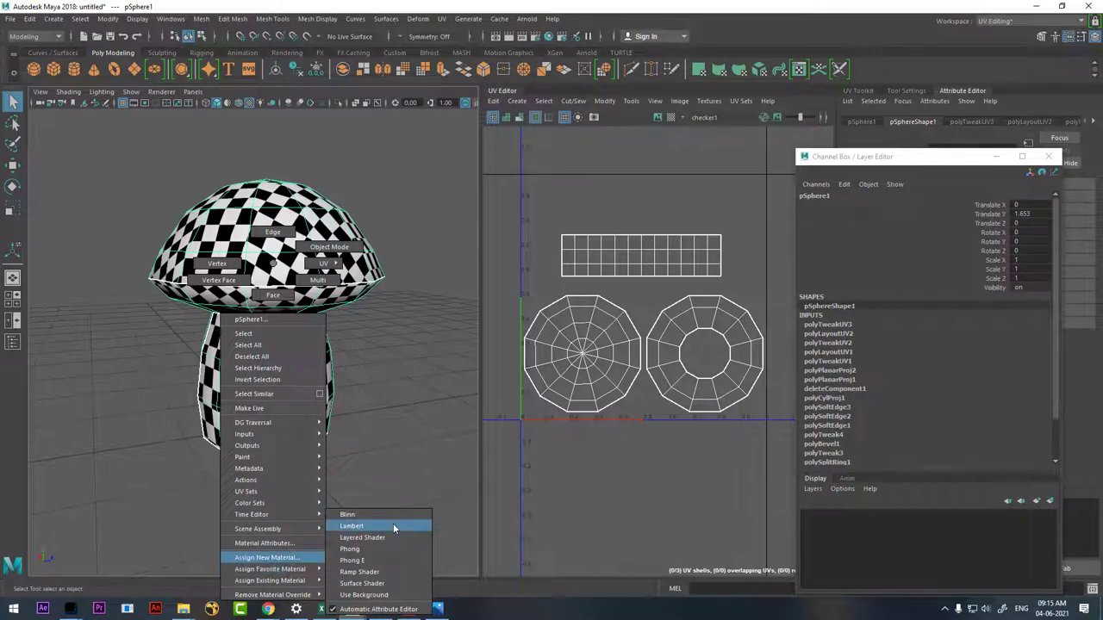
pyautogui.click(393, 526)
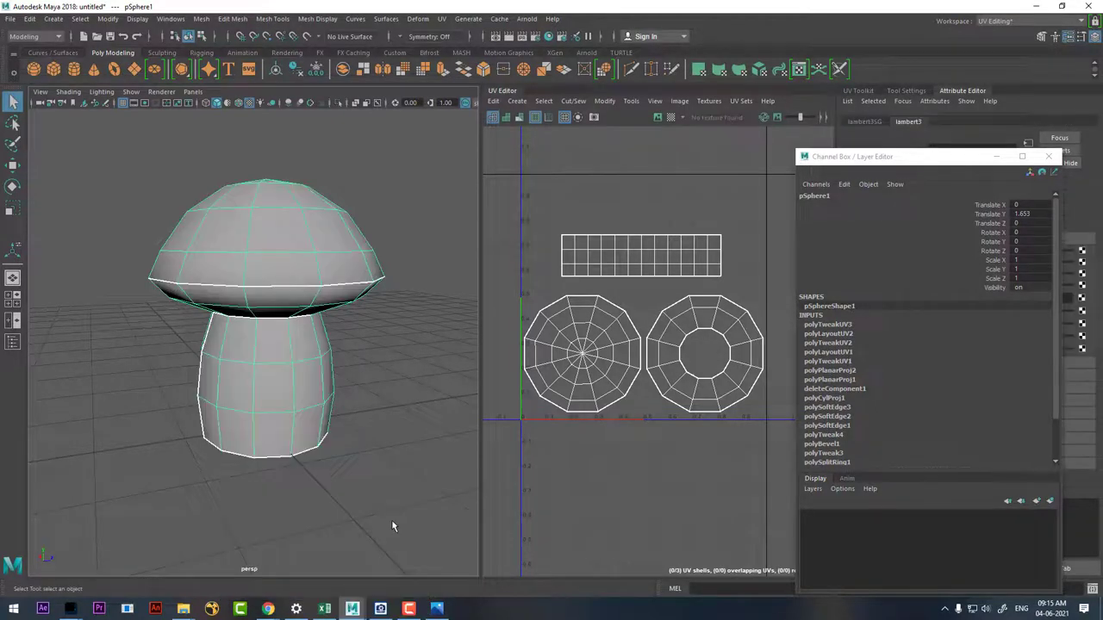
pyautogui.click(1048, 156)
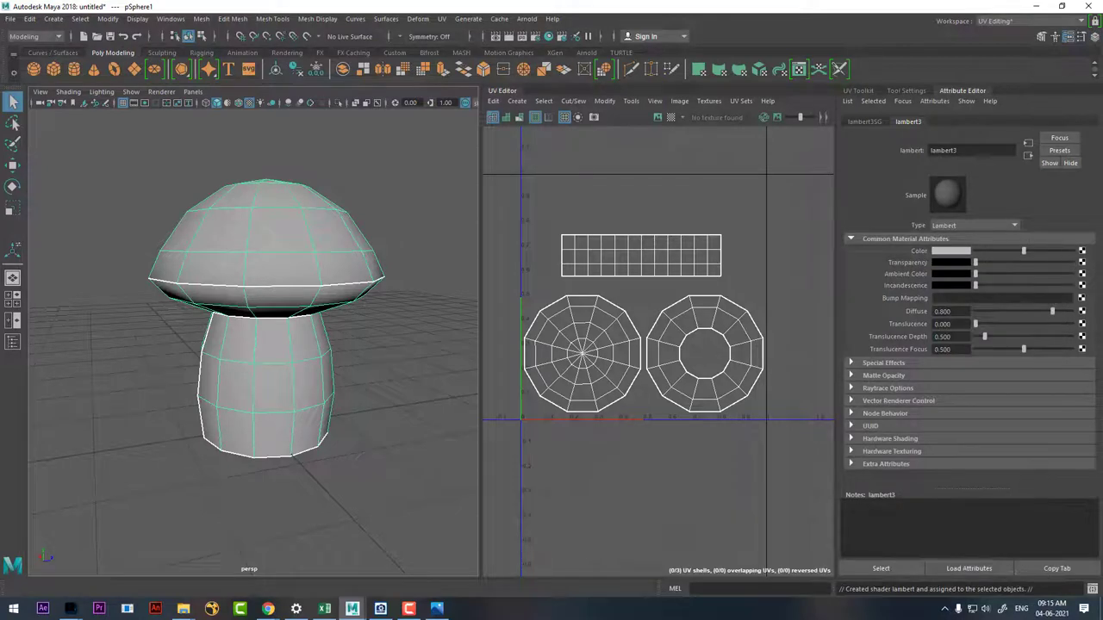
# Step: Connect Desktop\texturing\basic texturing.psd as a File texture to the Lambert's Color
pyautogui.click(1081, 250)
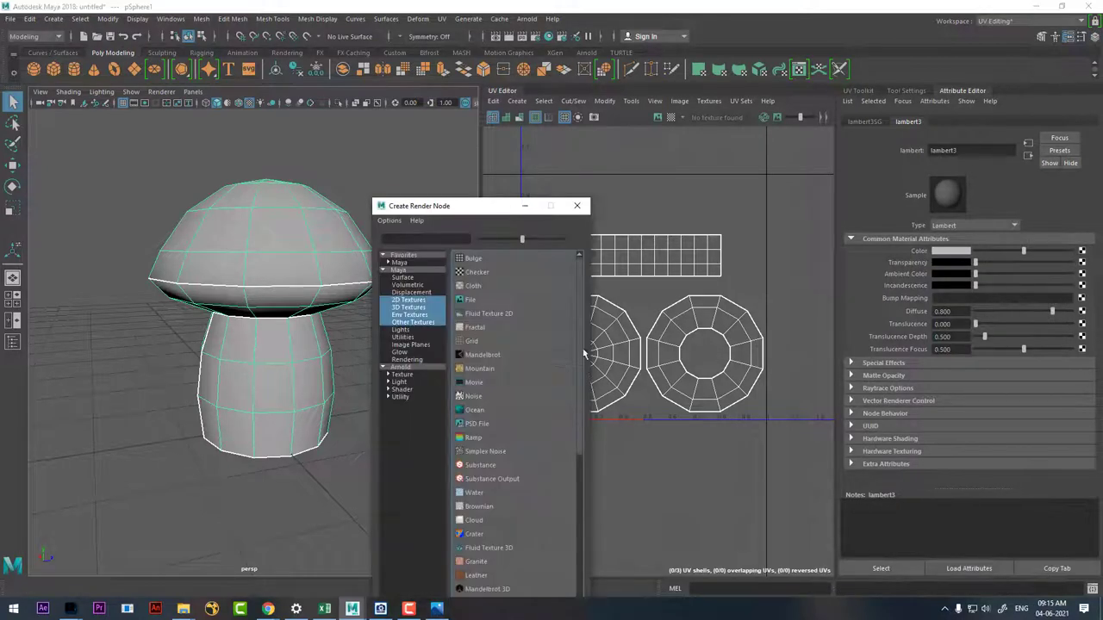
pyautogui.click(501, 302)
pyautogui.click(1078, 278)
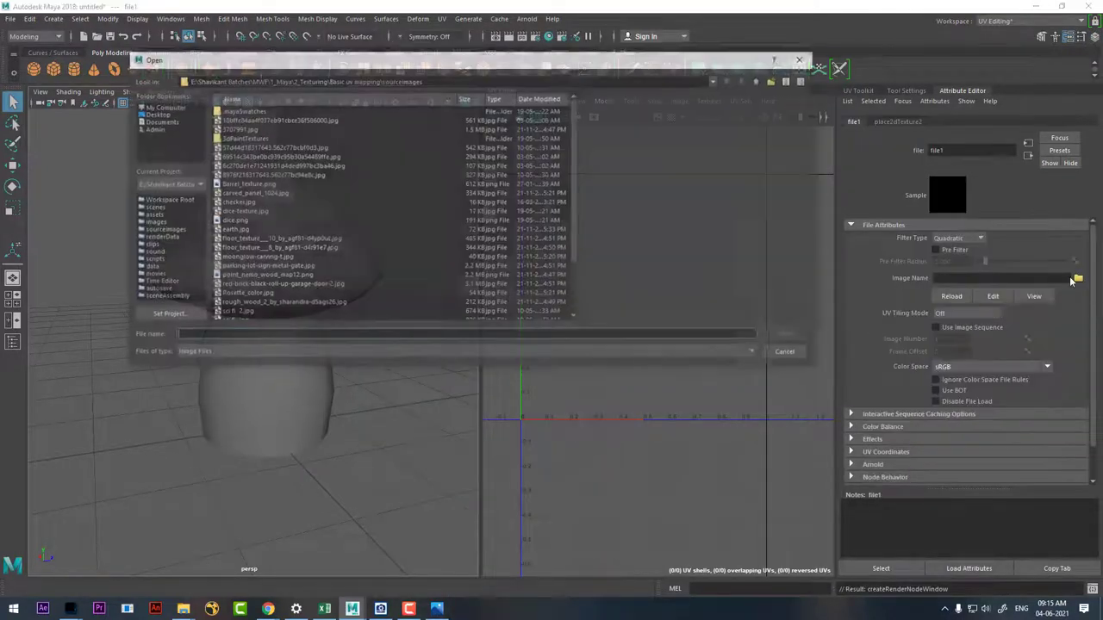
pyautogui.click(157, 113)
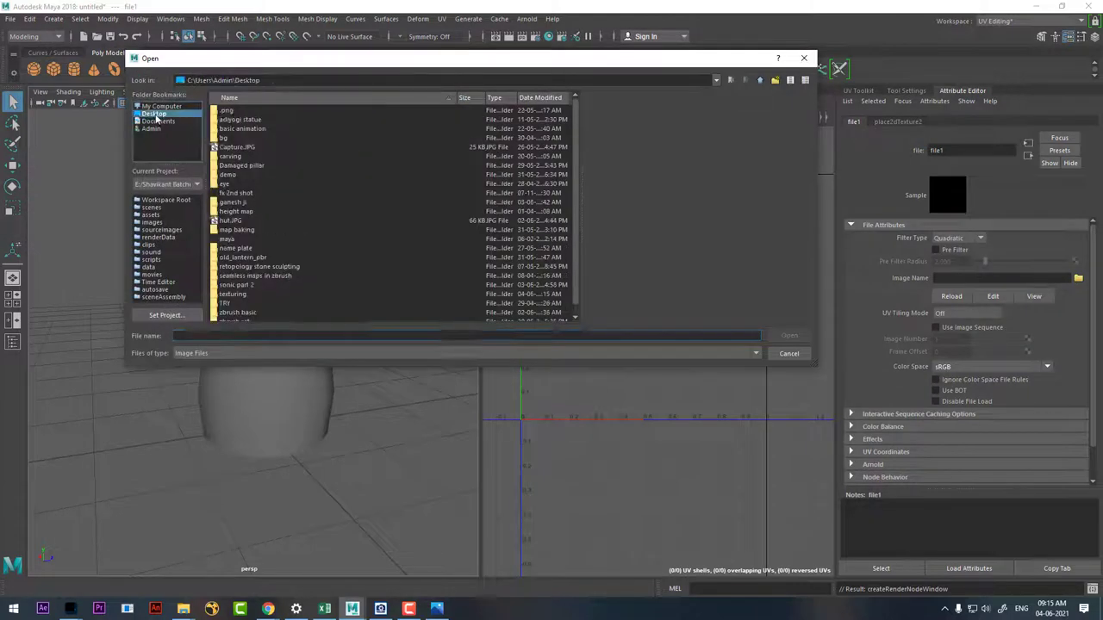
pyautogui.click(227, 169)
pyautogui.press('t')
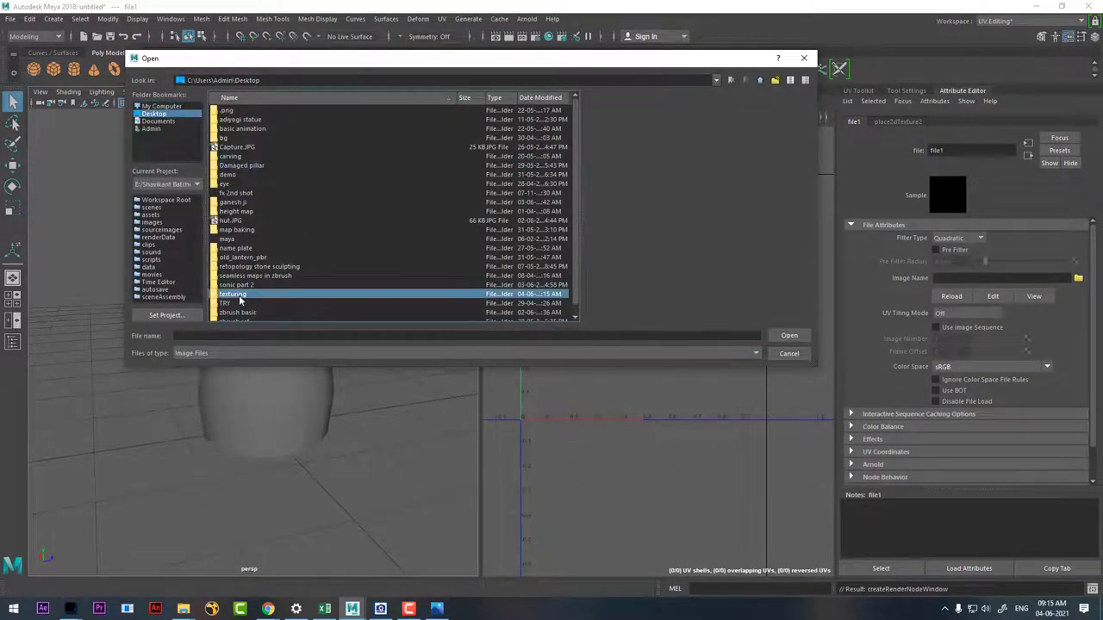
pyautogui.doubleClick(240, 295)
pyautogui.click(222, 129)
pyautogui.click(240, 111)
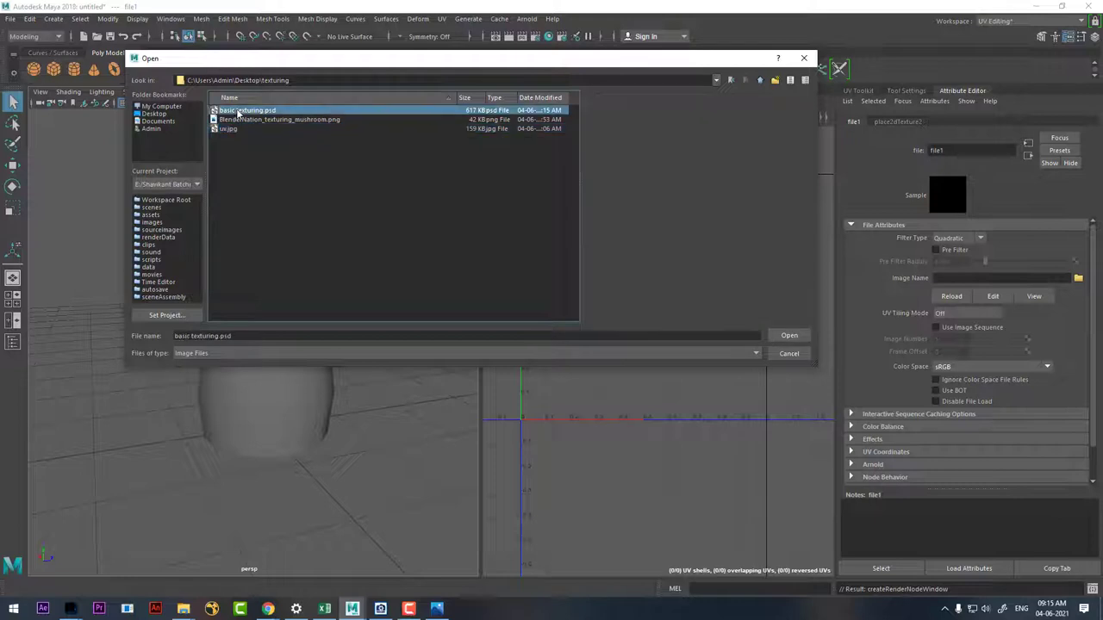
pyautogui.doubleClick(239, 111)
# Step: Orbit the mushroom to inspect the red cap and tan stem texture
pyautogui.moveTo(258, 386)
pyautogui.keyDown('alt'); pyautogui.mouseDown()
pyautogui.moveTo(328, 394)
pyautogui.moveTo(299, 400)
pyautogui.mouseUp(); pyautogui.keyUp('alt')
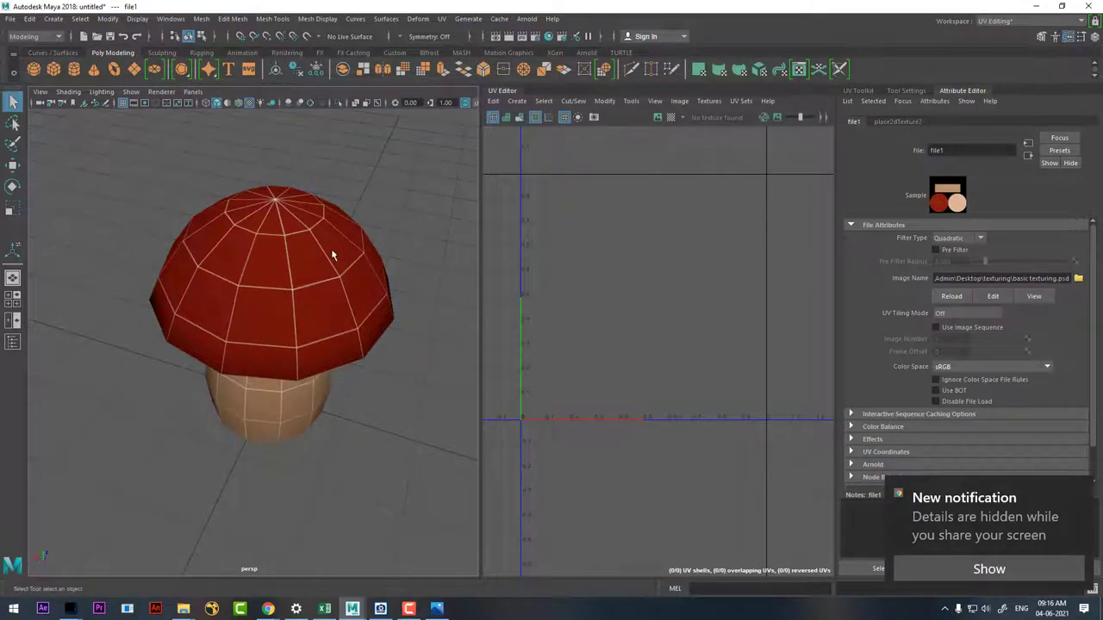
pyautogui.moveTo(334, 319)
pyautogui.keyDown('alt'); pyautogui.mouseDown()
pyautogui.moveTo(307, 241)
pyautogui.moveTo(382, 353)
pyautogui.moveTo(330, 395)
pyautogui.moveTo(352, 396)
pyautogui.mouseUp(); pyautogui.keyUp('alt')
pyautogui.click(382, 353)
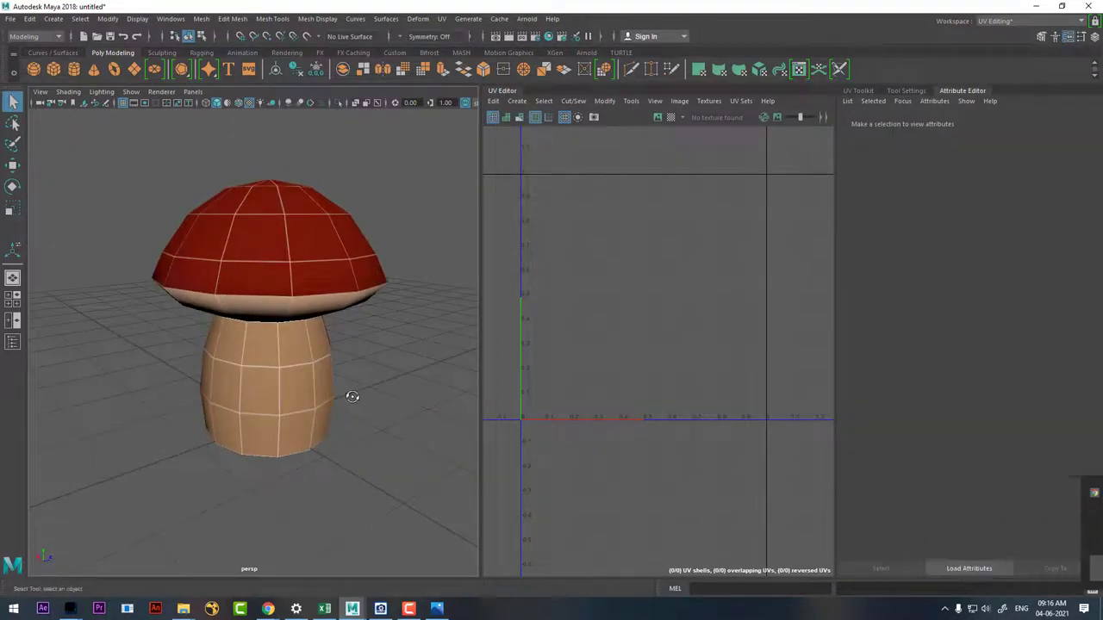
pyautogui.click(71, 609)
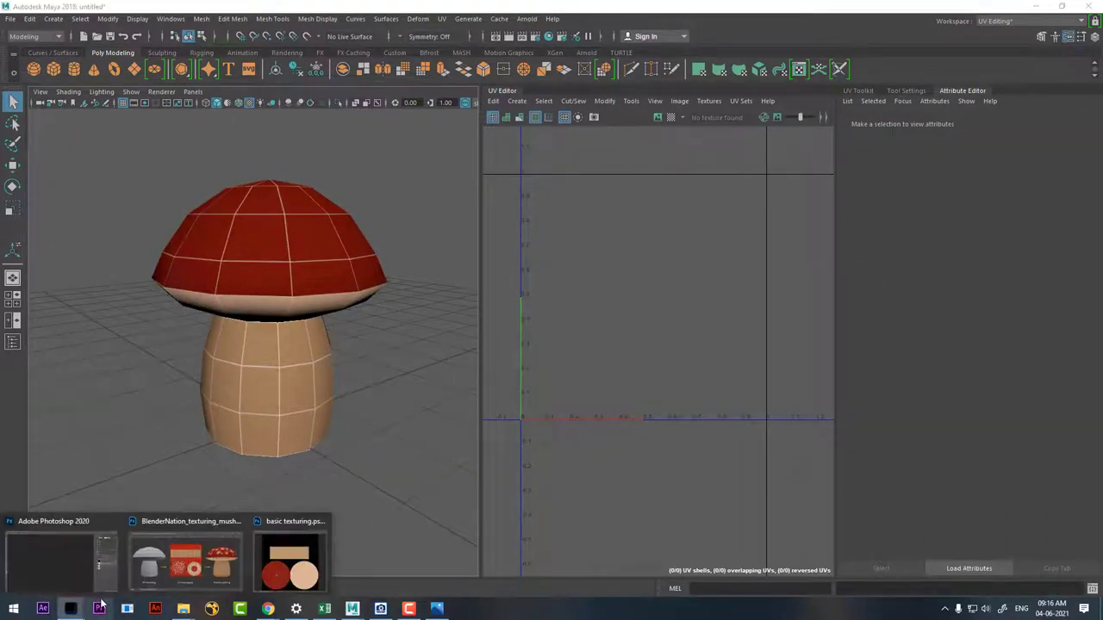
# Step: Hide Layer 0's black UV wireframe in Photoshop, then return to Maya
pyautogui.click(174, 561)
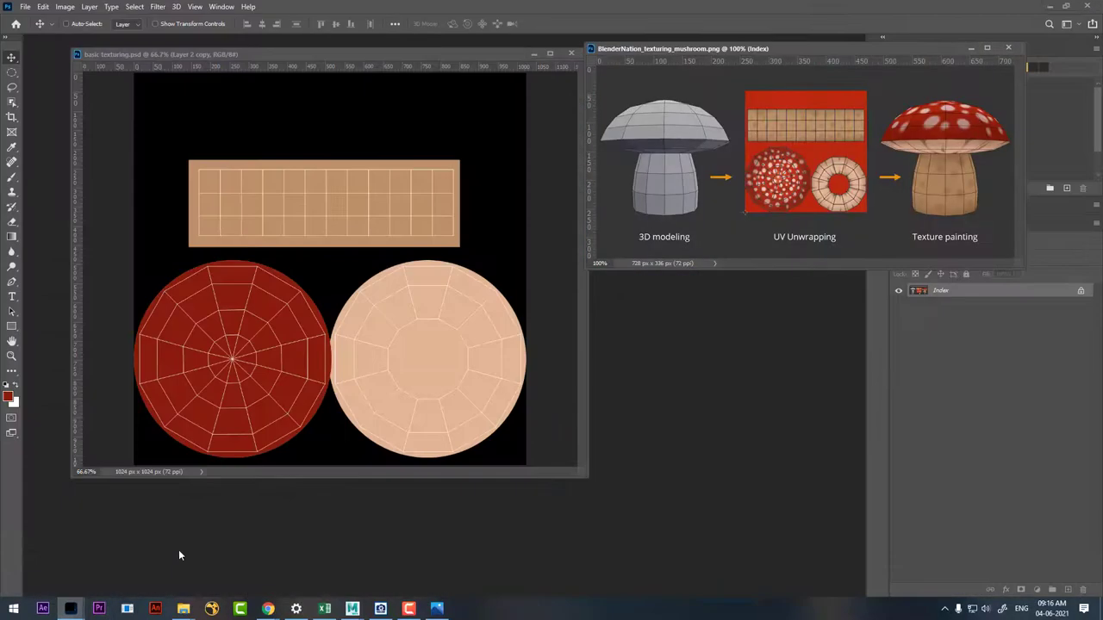
pyautogui.click(970, 48)
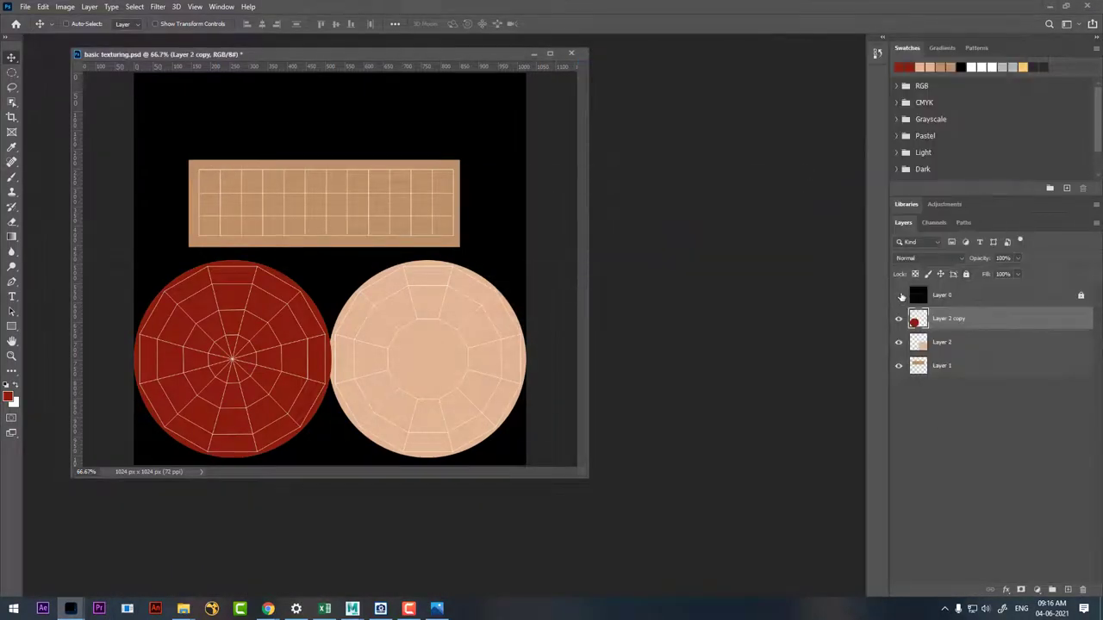
pyautogui.click(898, 296)
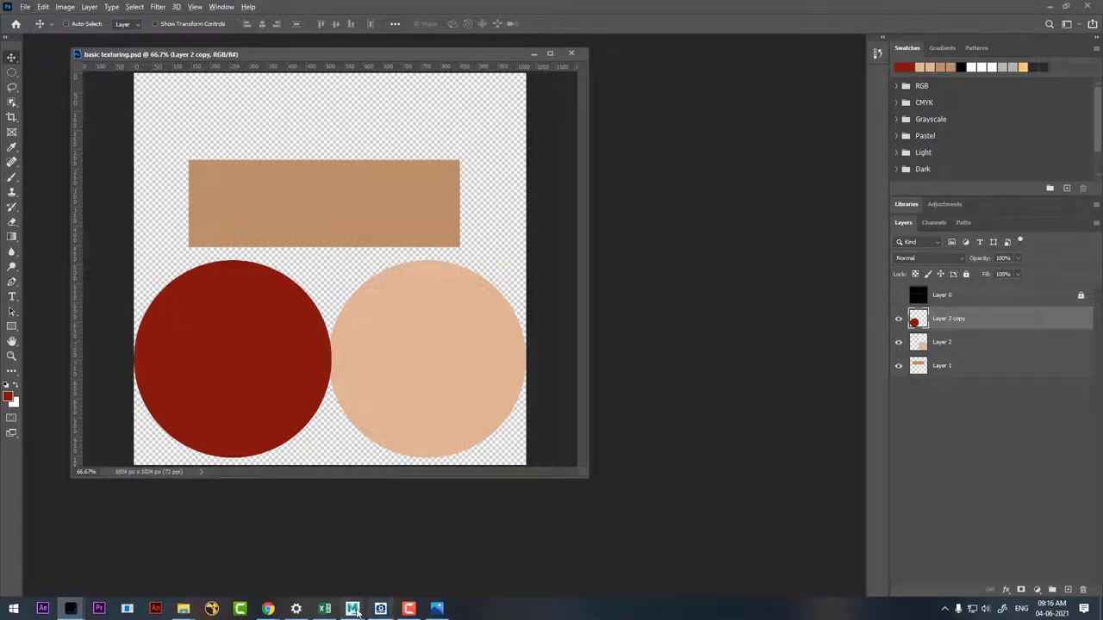
pyautogui.moveTo(353, 609)
pyautogui.click(428, 543)
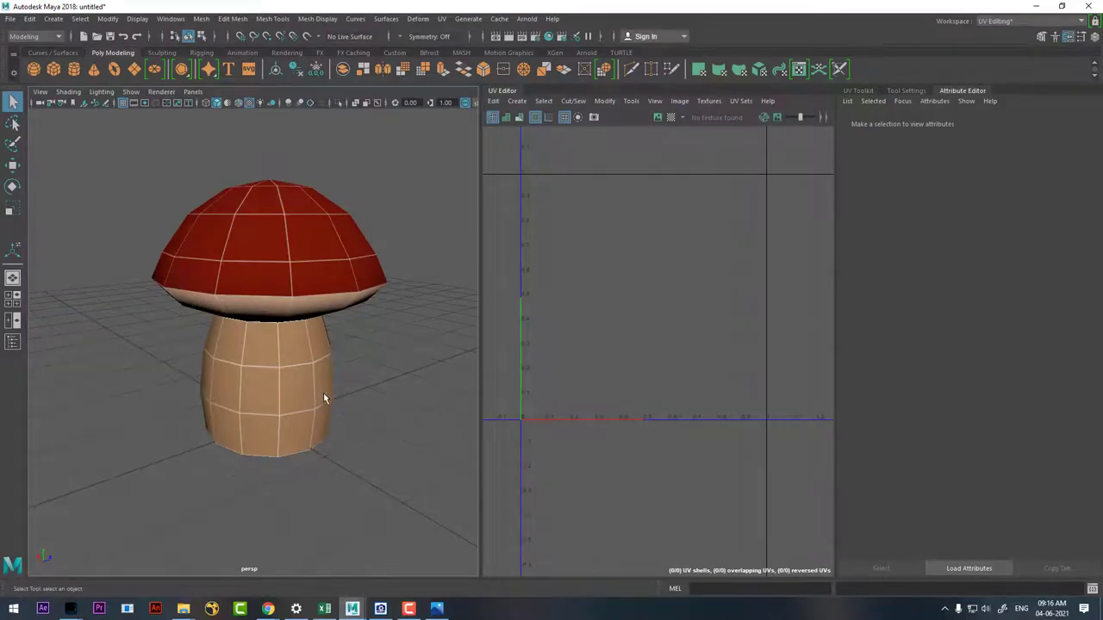
# Step: Reload the mushroom's file1 texture in Maya so it shows plain colours, then return to Photoshop
pyautogui.click(295, 259)
pyautogui.moveTo(302, 267); pyautogui.dragTo(310, 543, button='right')
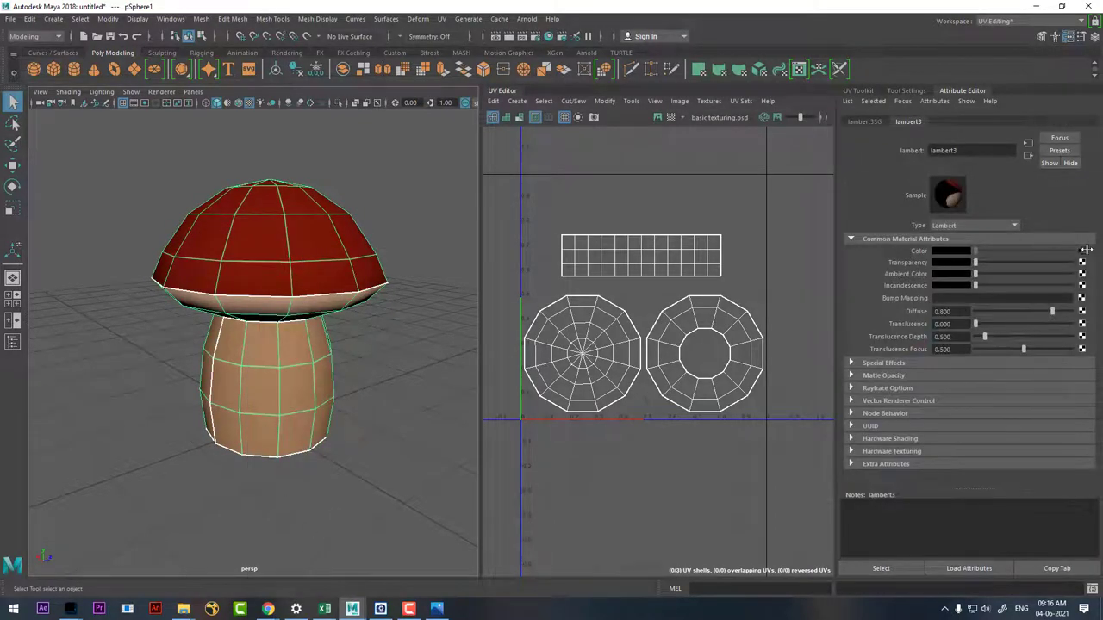
pyautogui.click(1083, 250)
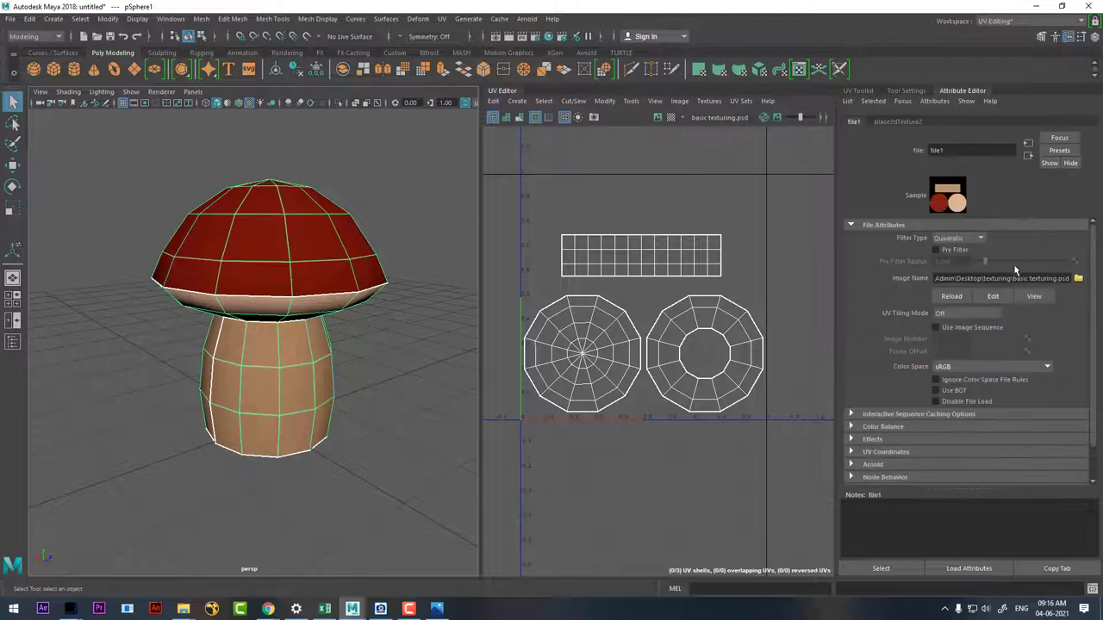
pyautogui.click(443, 374)
pyautogui.moveTo(443, 374)
pyautogui.keyDown('alt'); pyautogui.mouseDown()
pyautogui.moveTo(413, 436)
pyautogui.moveTo(436, 411)
pyautogui.moveTo(370, 398)
pyautogui.moveTo(333, 345)
pyautogui.moveTo(351, 402)
pyautogui.moveTo(377, 402)
pyautogui.mouseUp(); pyautogui.keyUp('alt')
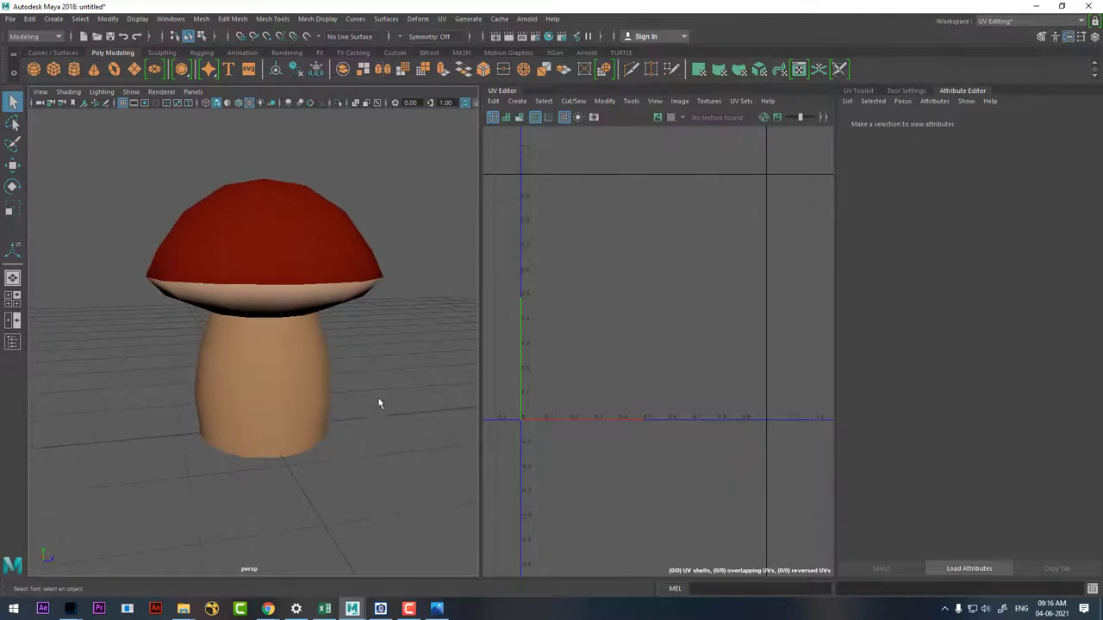
pyautogui.click(71, 608)
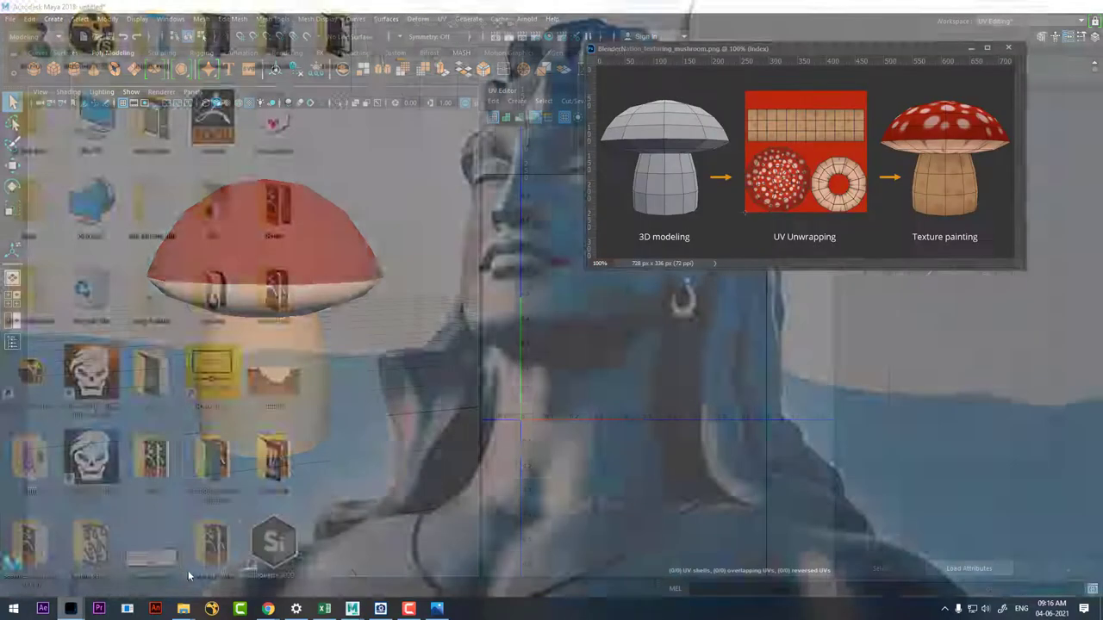
pyautogui.click(185, 560)
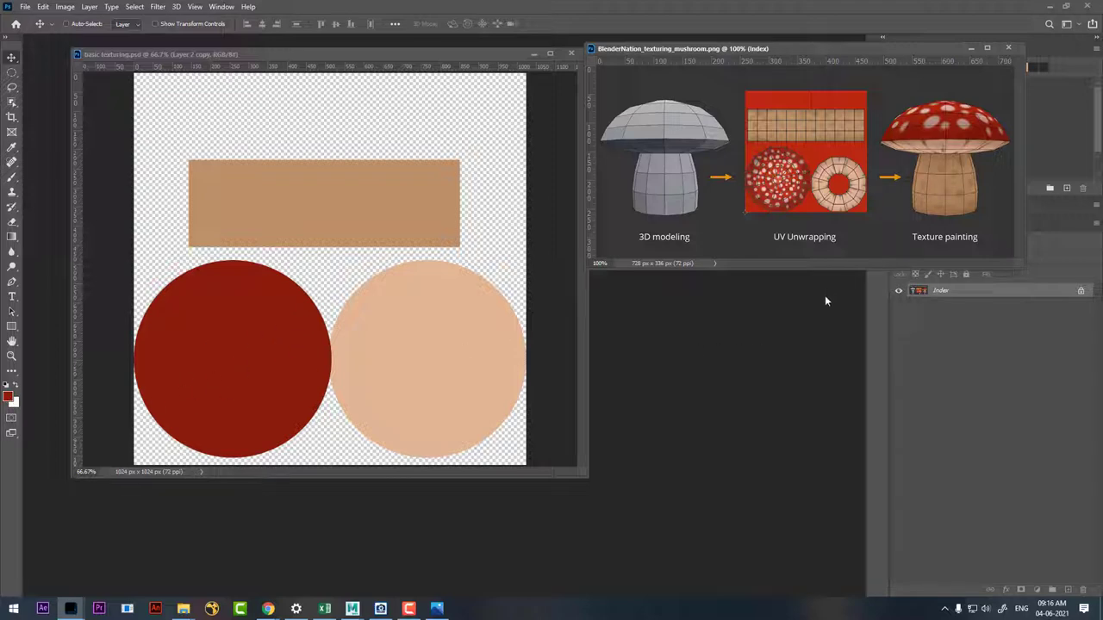
# Step: Load Layer 2 copy's red circle as a selection and pick a slightly lighter red
pyautogui.click(973, 50)
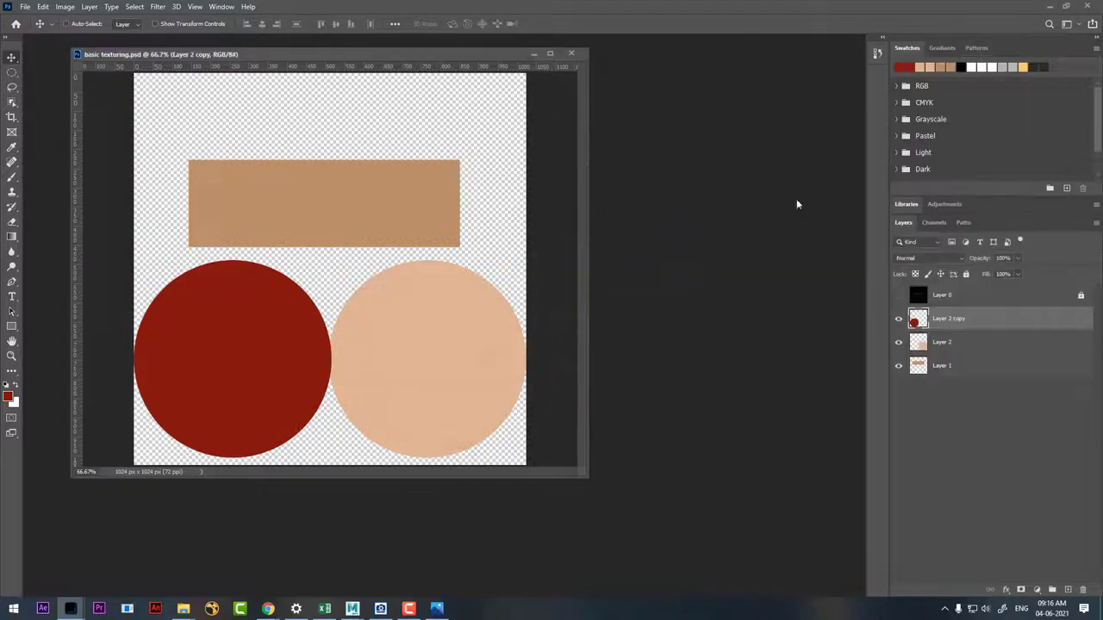
pyautogui.keyDown('ctrl'); pyautogui.click(918, 320); pyautogui.keyUp('ctrl')
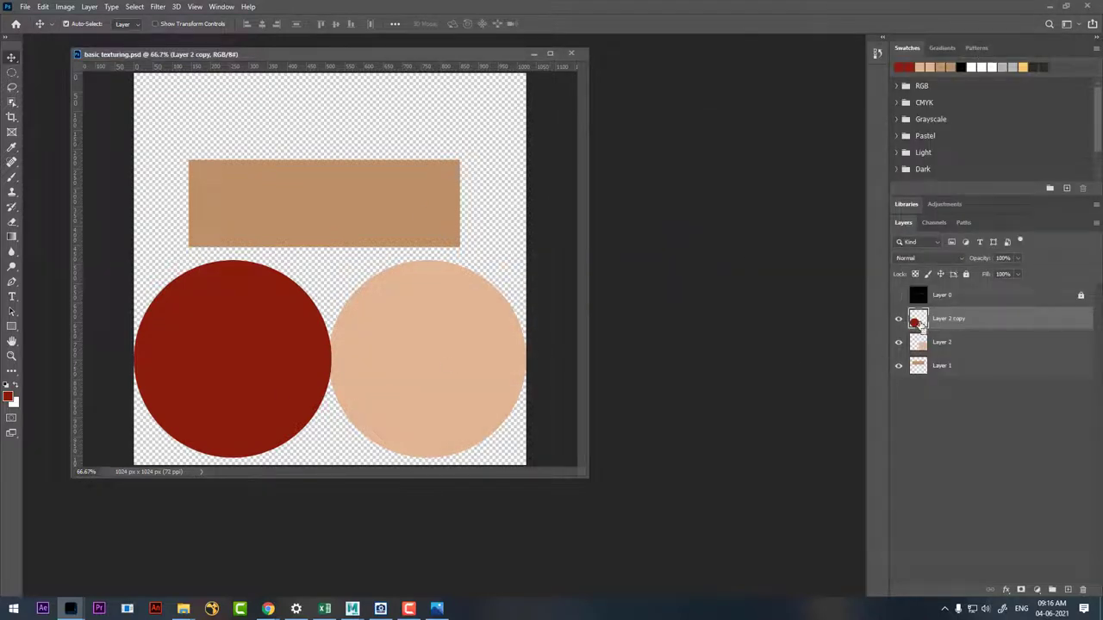
pyautogui.click(7, 396)
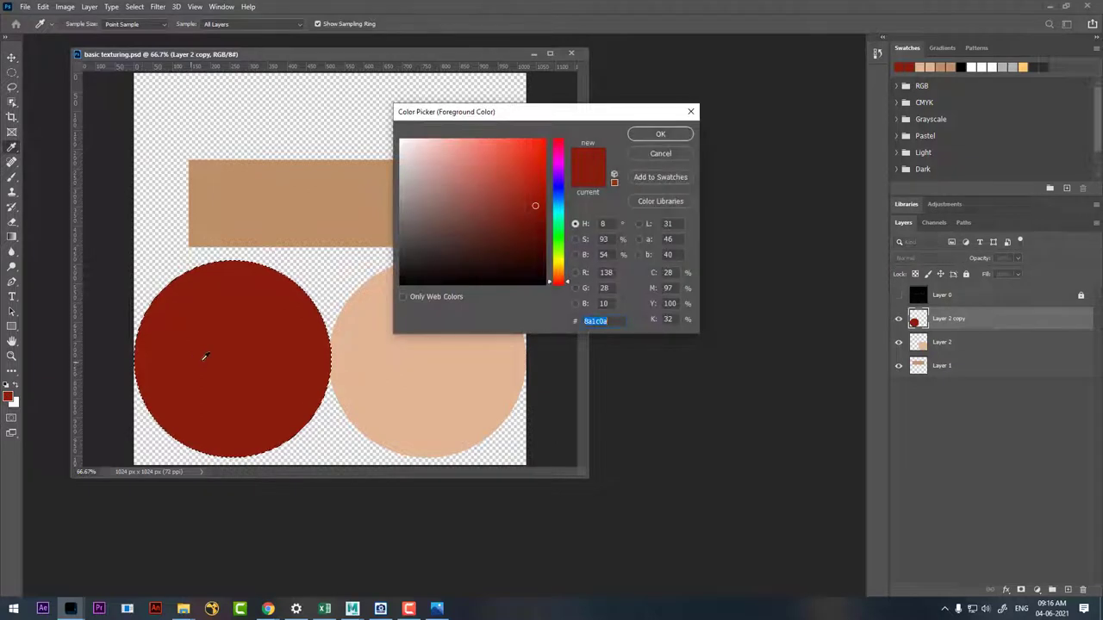
pyautogui.moveTo(536, 205); pyautogui.dragTo(512, 199)
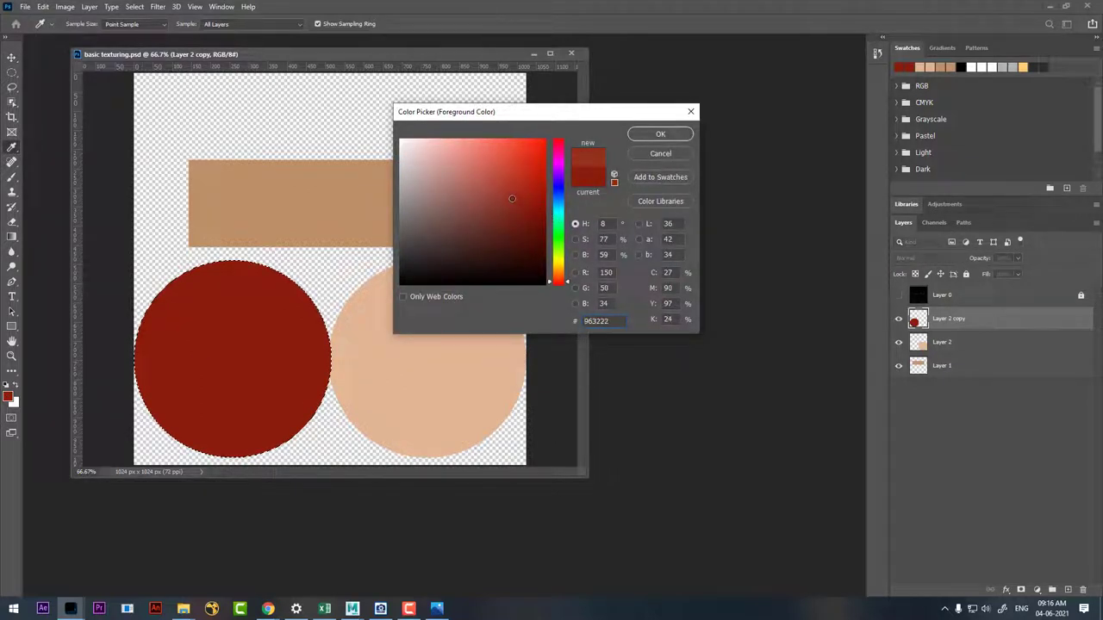
pyautogui.click(660, 134)
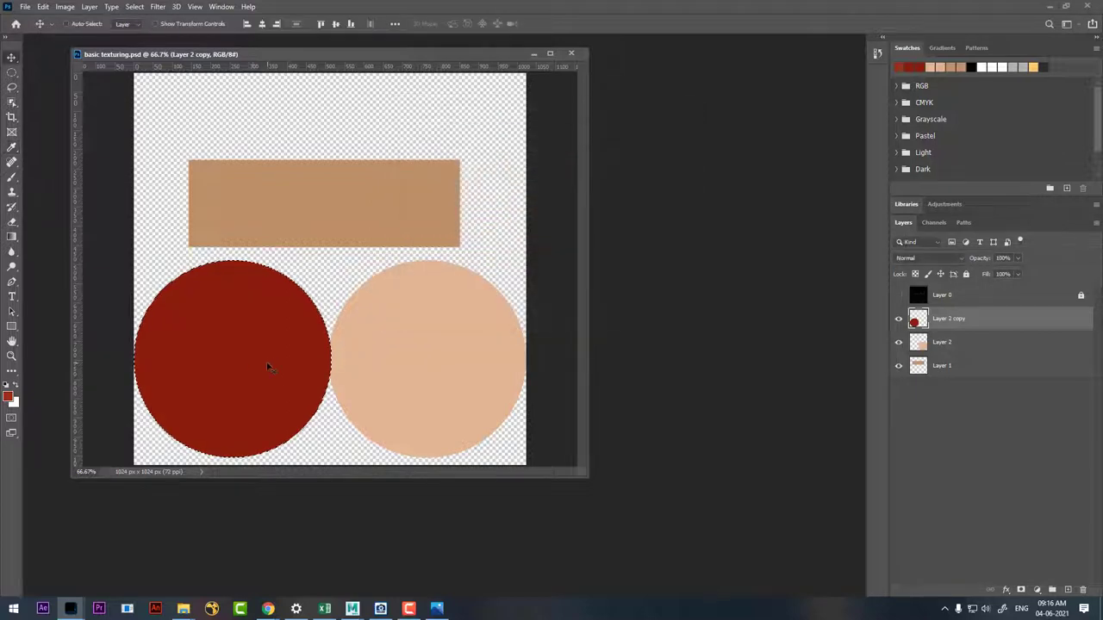
# Step: Brush a soft highlight inside the red circle at 50% opacity and 80% flow
pyautogui.press('b')
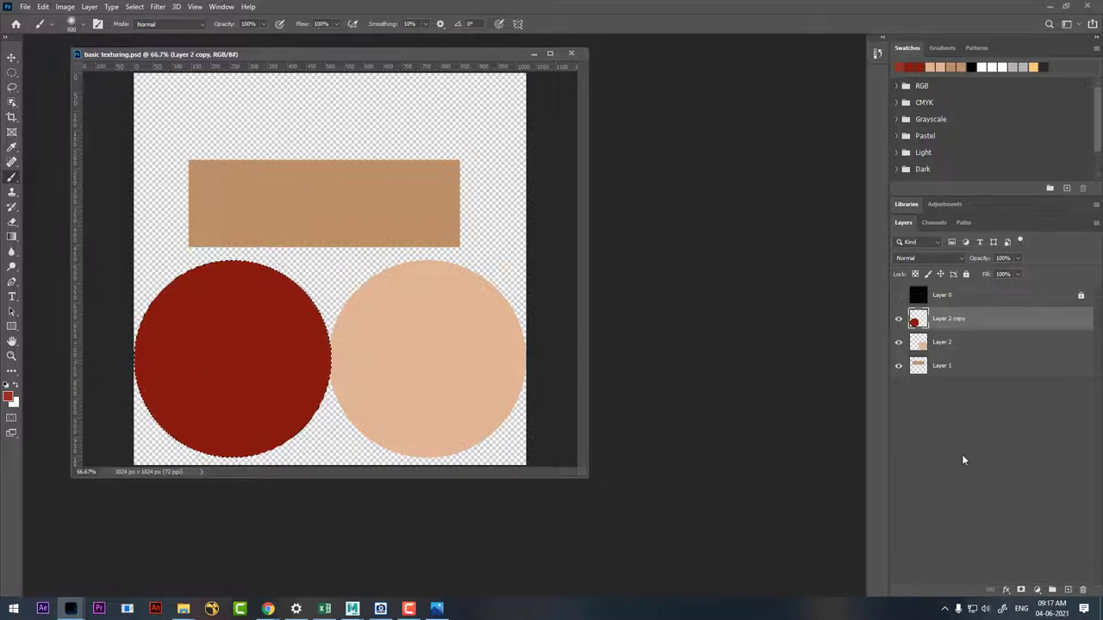
pyautogui.moveTo(240, 26); pyautogui.dragTo(212, 28)
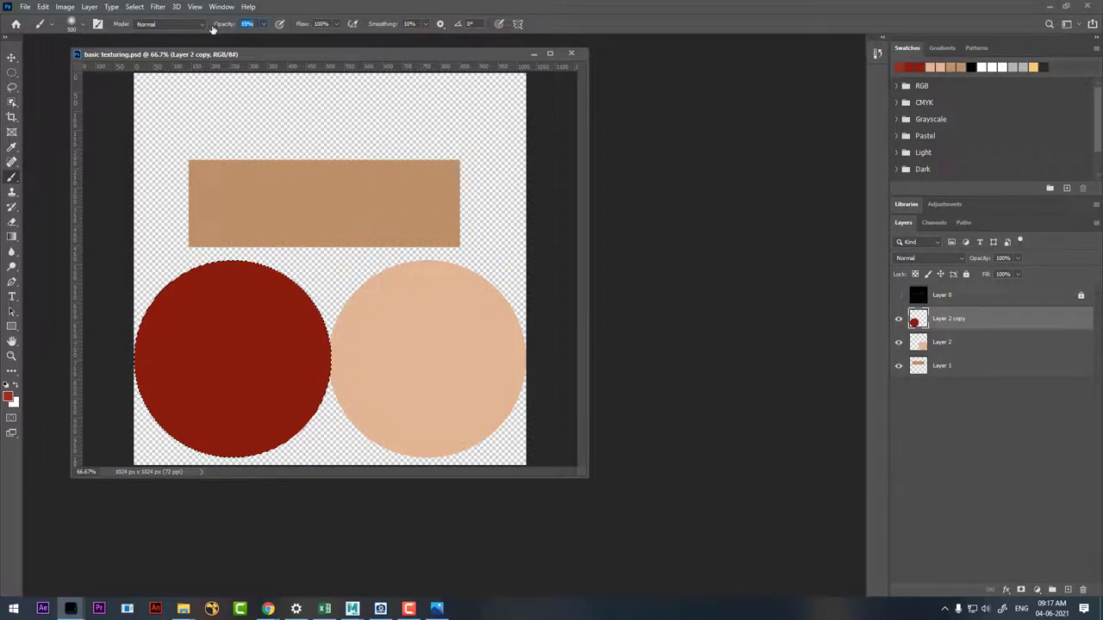
pyautogui.press('5')
pyautogui.moveTo(306, 26); pyautogui.dragTo(295, 26)
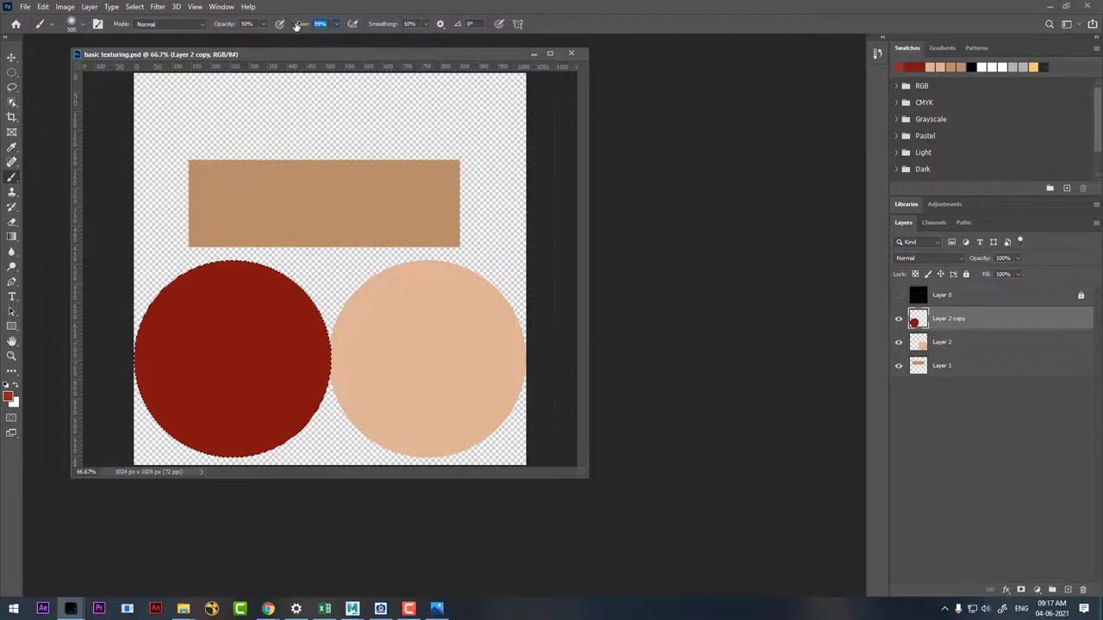
pyautogui.moveTo(214, 360)
pyautogui.mouseDown()
pyautogui.moveTo(236, 359)
pyautogui.moveTo(227, 358)
pyautogui.mouseUp()
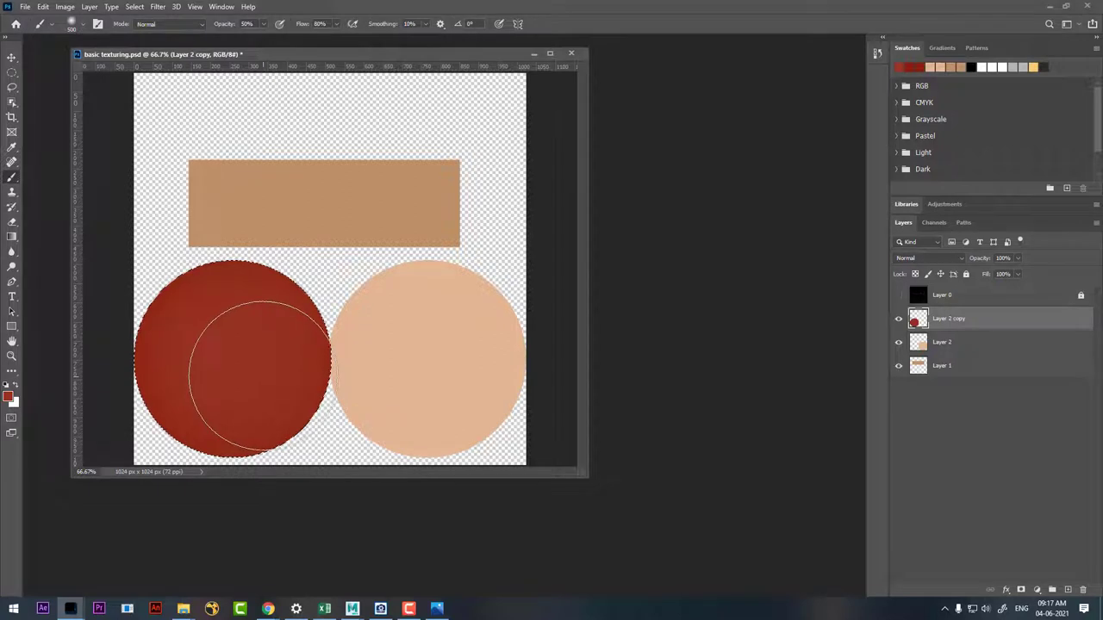
# Step: Shrink the brush to 300 and dab a lighter, softer red onto the circle's centre
pyautogui.press('[')
pyautogui.press('[')
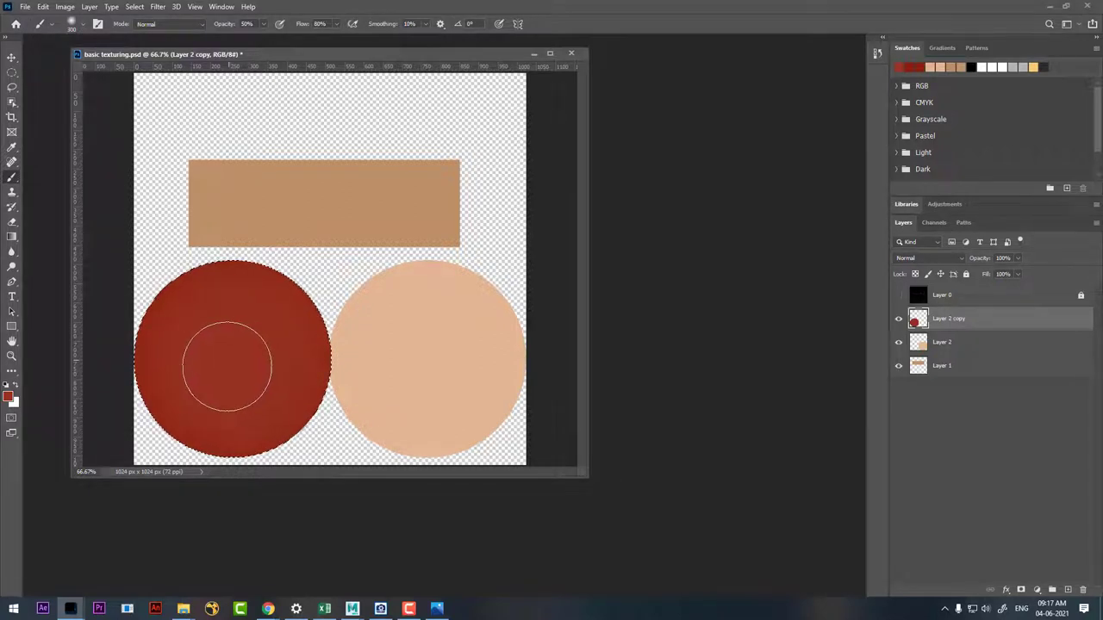
pyautogui.click(8, 396)
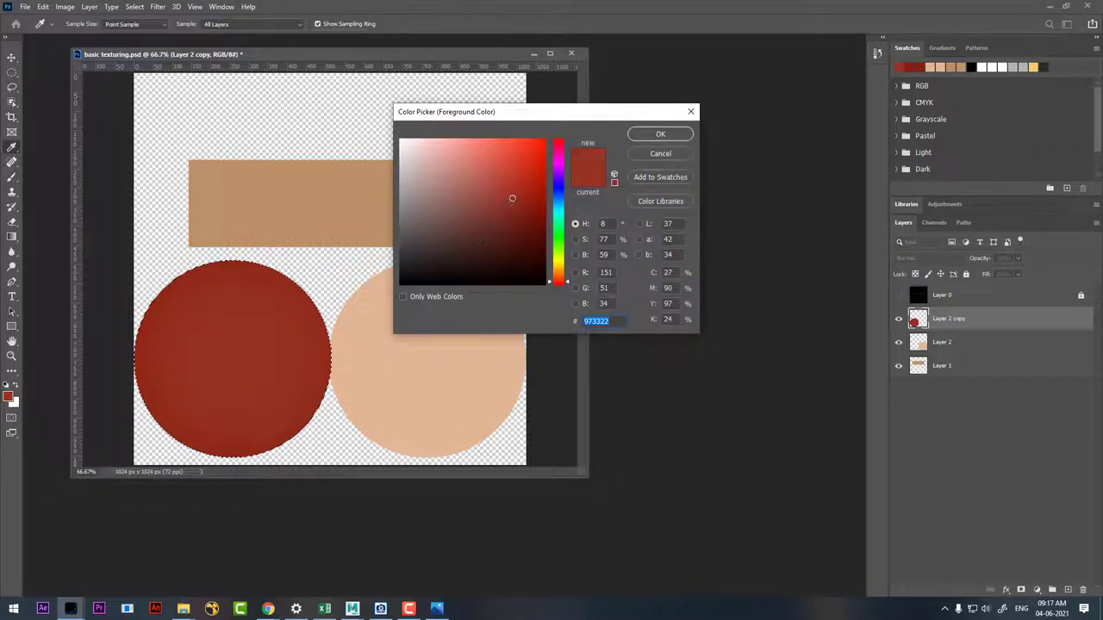
pyautogui.moveTo(512, 198); pyautogui.dragTo(488, 193)
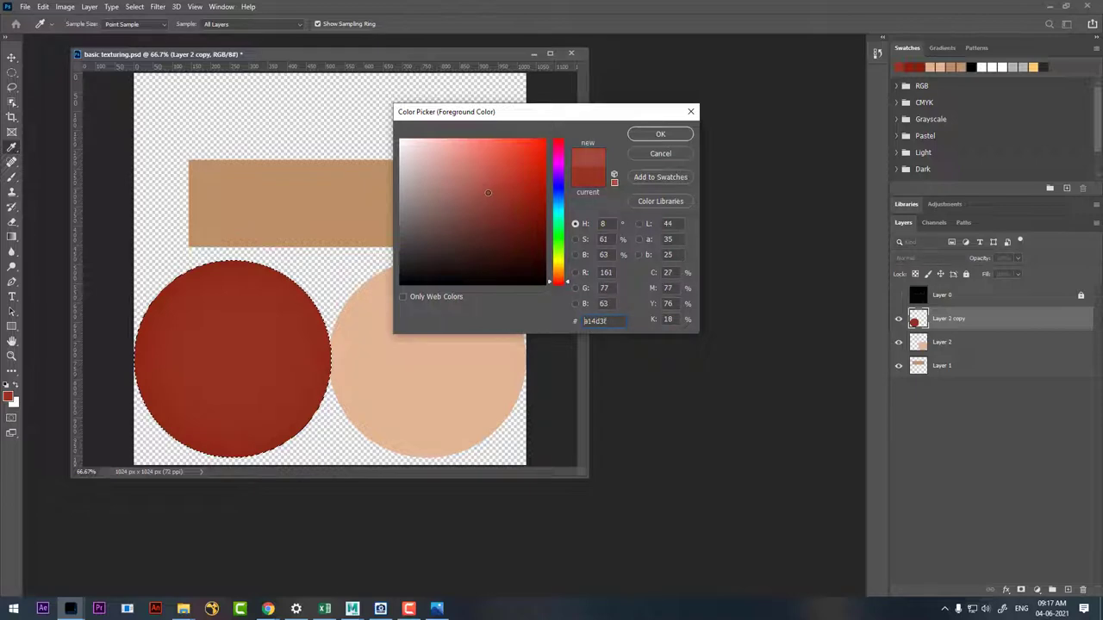
pyautogui.click(661, 133)
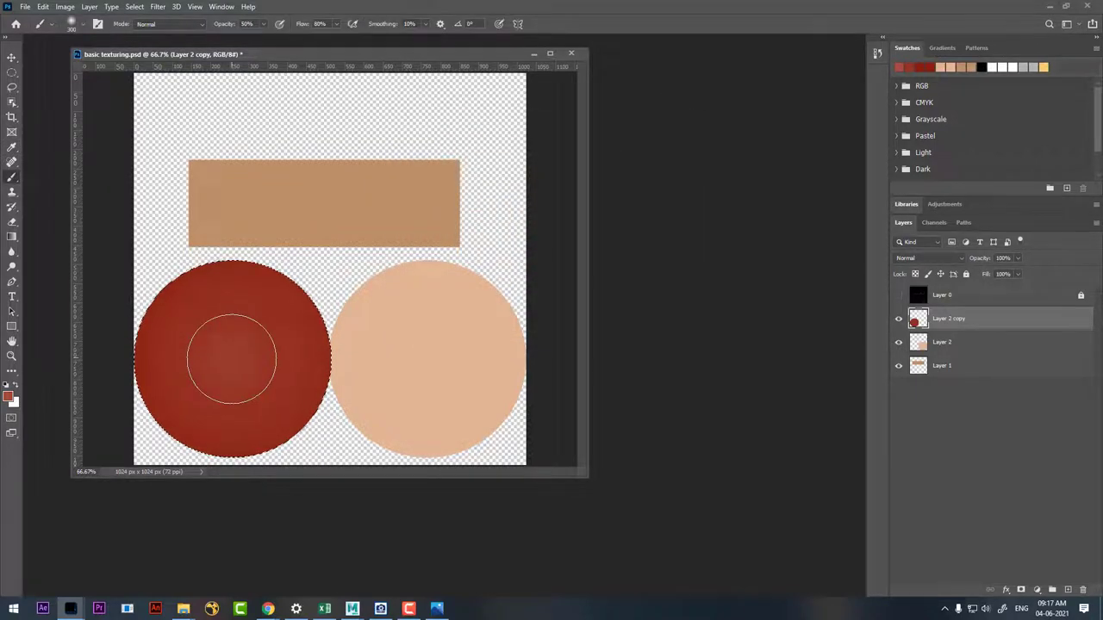
pyautogui.click(231, 359)
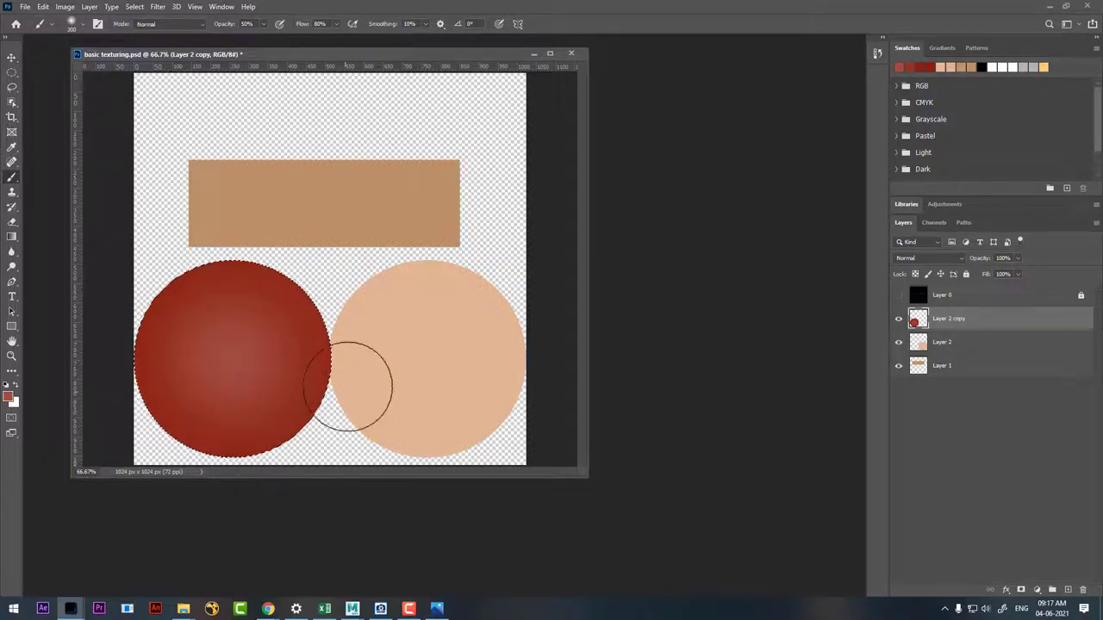
# Step: Sample a darker red from the canvas and deepen it for shading the rim
pyautogui.click(8, 397)
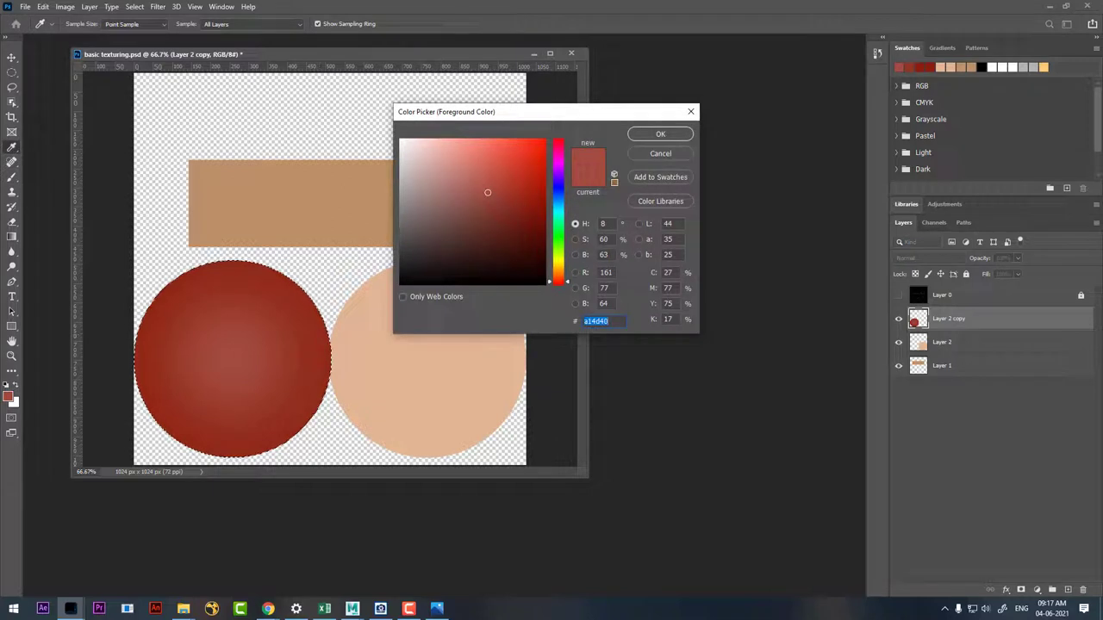
pyautogui.click(182, 278)
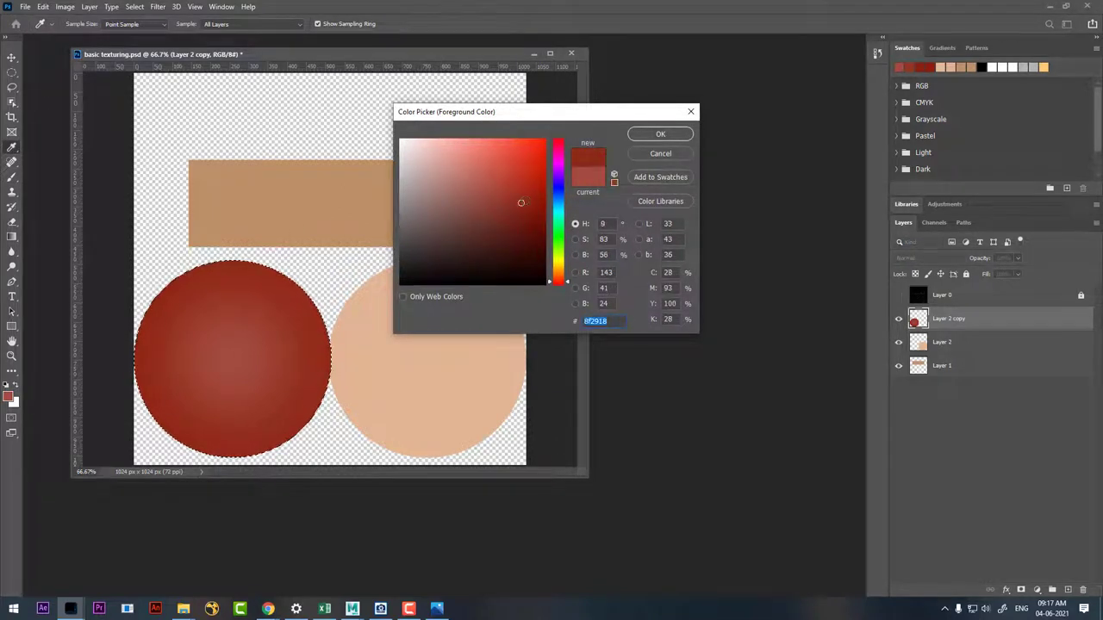
pyautogui.moveTo(520, 203)
pyautogui.mouseDown()
pyautogui.moveTo(539, 202)
pyautogui.moveTo(535, 222)
pyautogui.mouseUp()
pyautogui.click(660, 136)
pyautogui.press('b')
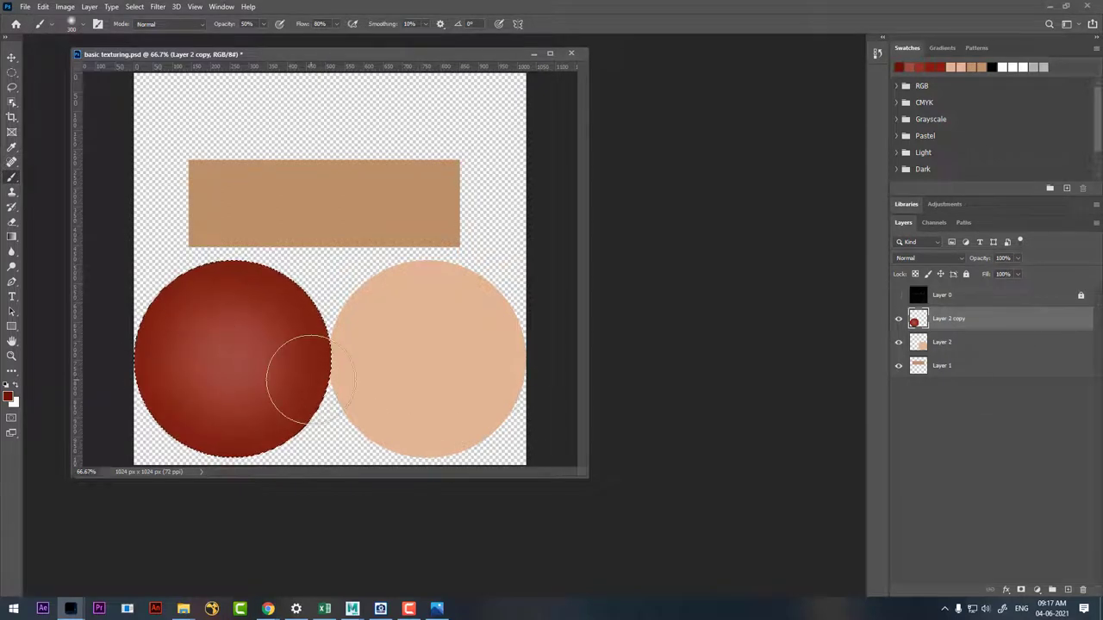
# Step: Soften the centre with a medium red using a smaller brush, then deselect and save
pyautogui.click(8, 396)
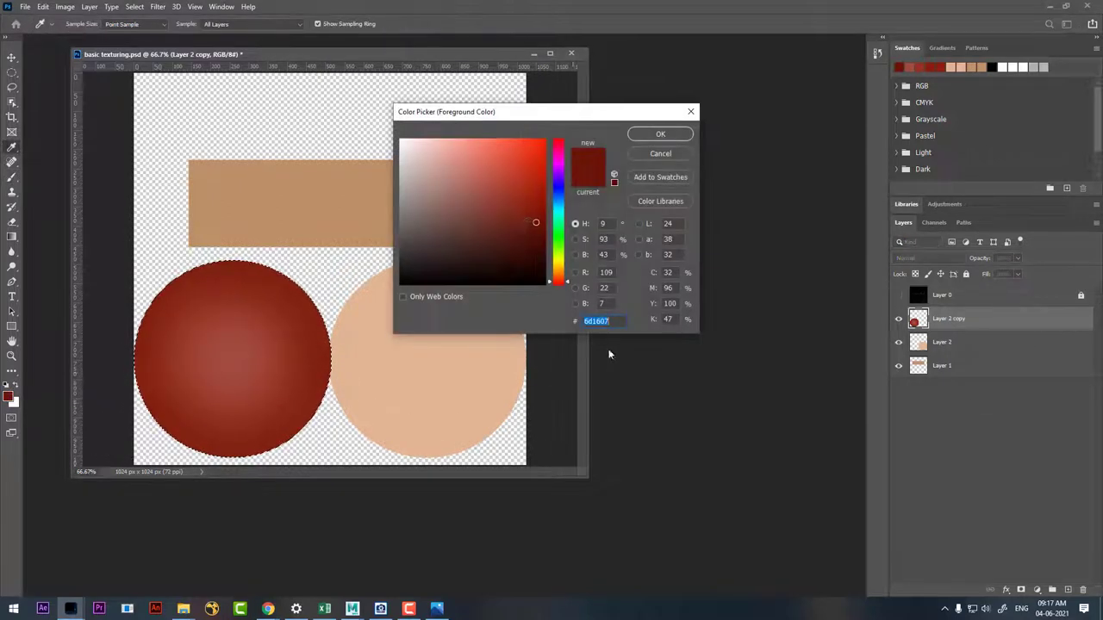
pyautogui.moveTo(535, 222); pyautogui.dragTo(528, 192)
pyautogui.click(660, 134)
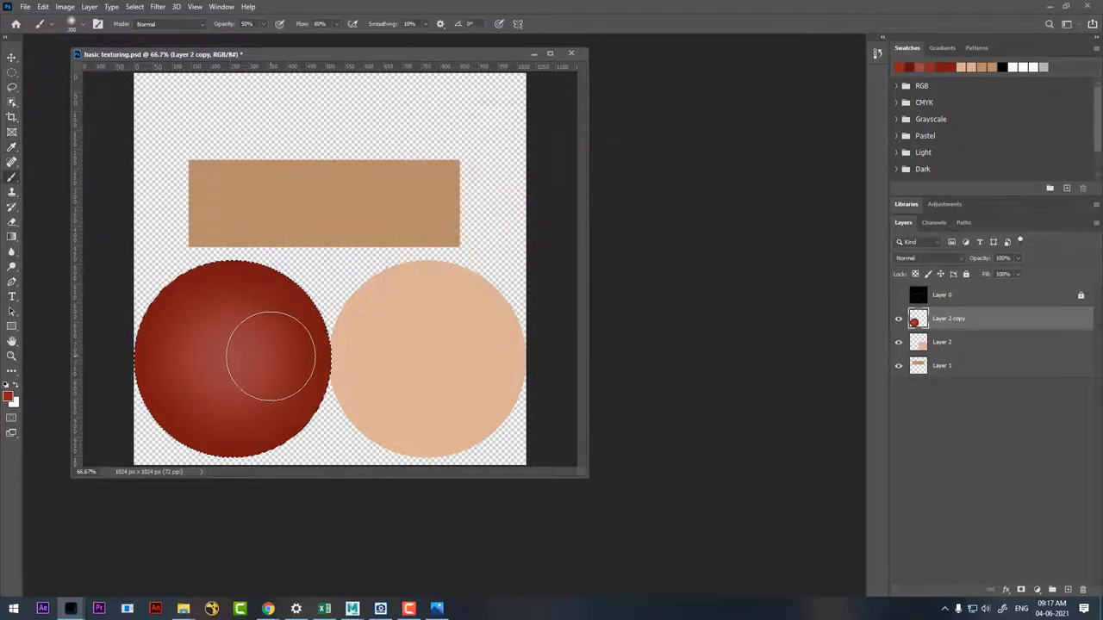
pyautogui.press('[')
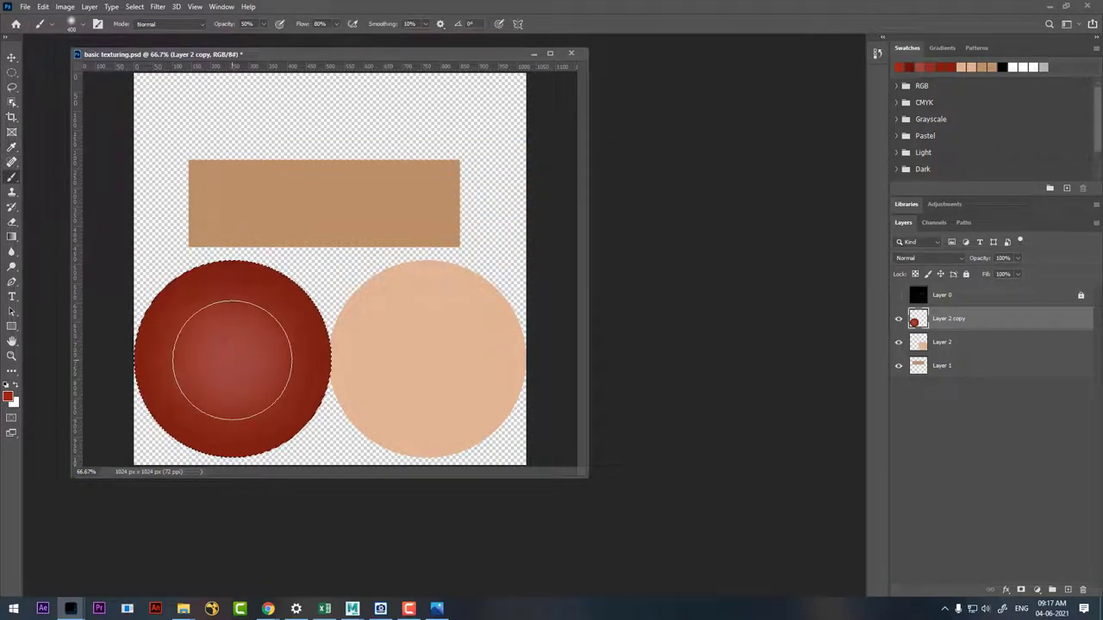
pyautogui.moveTo(231, 360); pyautogui.dragTo(221, 357)
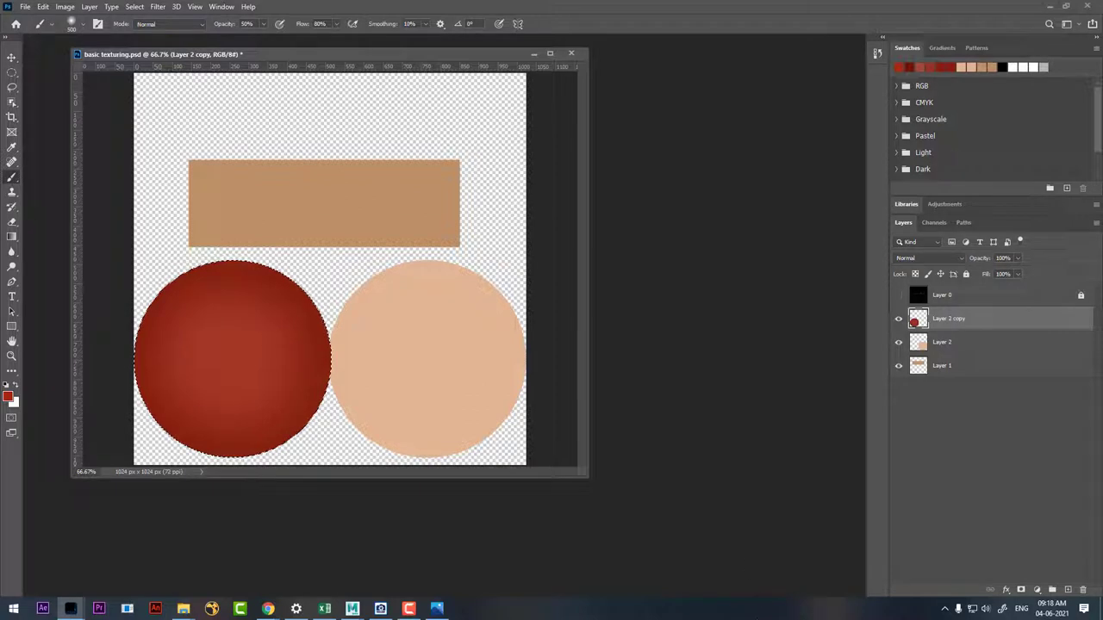
pyautogui.hotkey('ctrl', 'd')
pyautogui.hotkey('ctrl', 's')
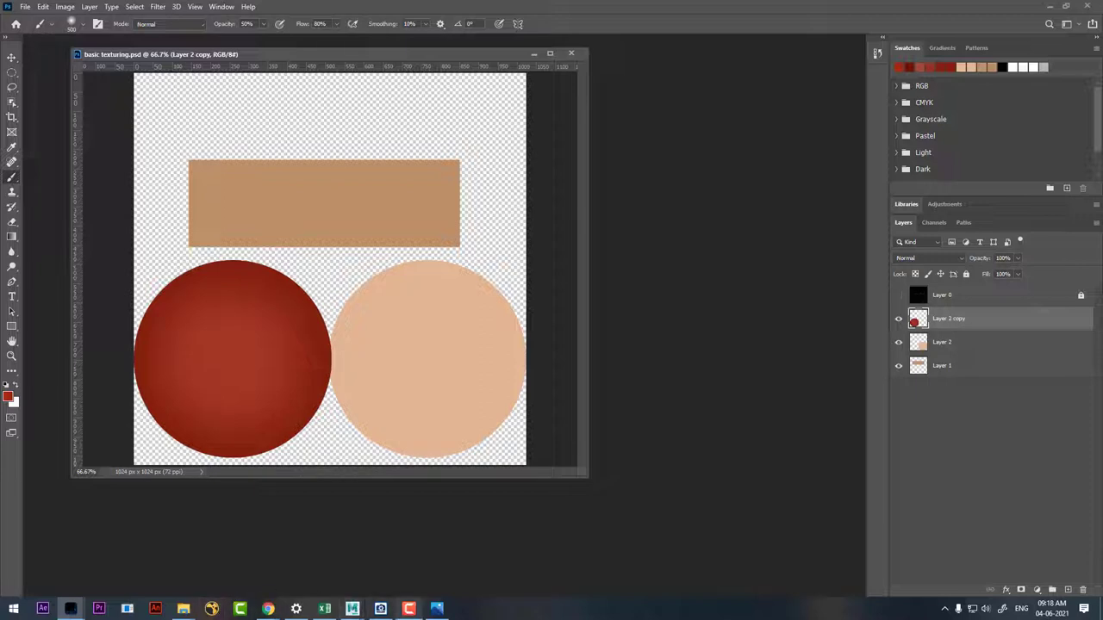
pyautogui.moveTo(70, 608)
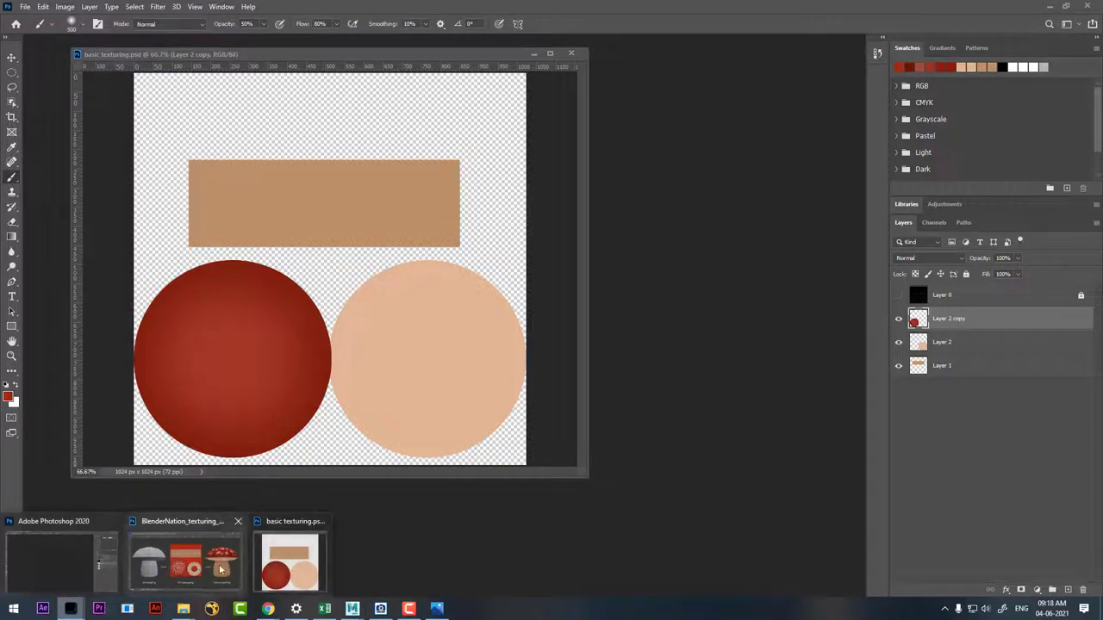
# Step: Sample muted pink #b58a83 from the BlenderNation mushroom reference as the foreground colour
pyautogui.click(223, 570)
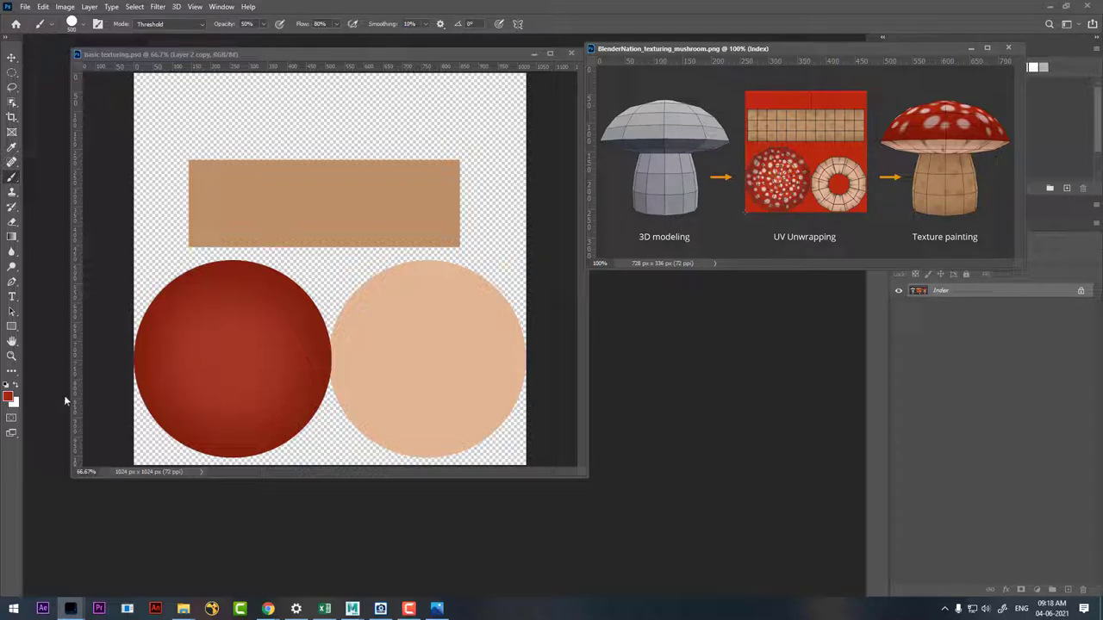
pyautogui.click(7, 398)
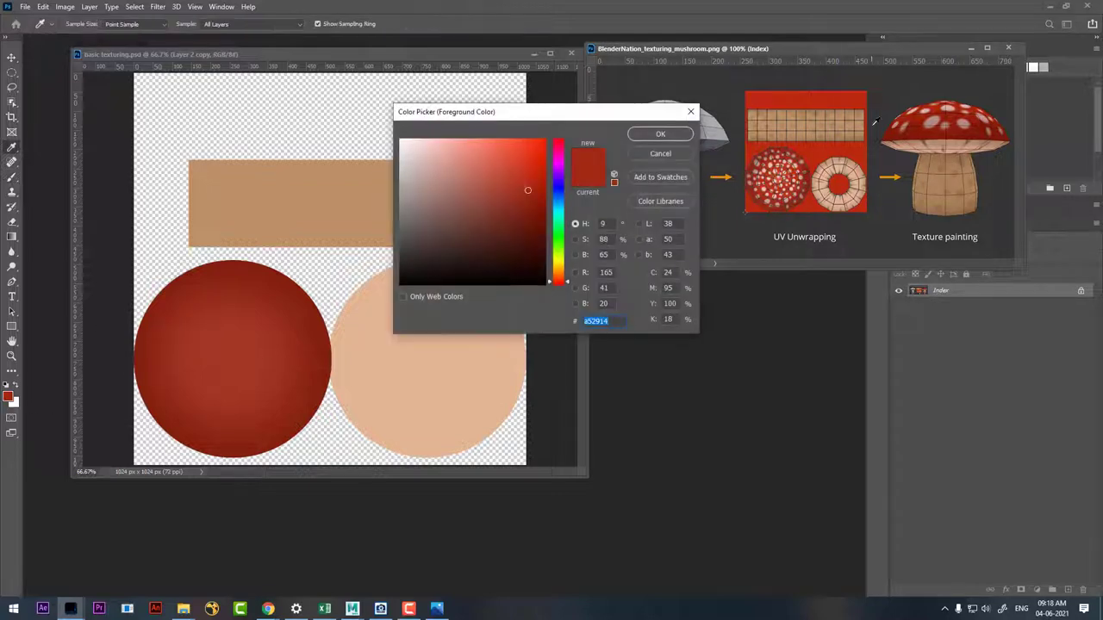
pyautogui.click(796, 124)
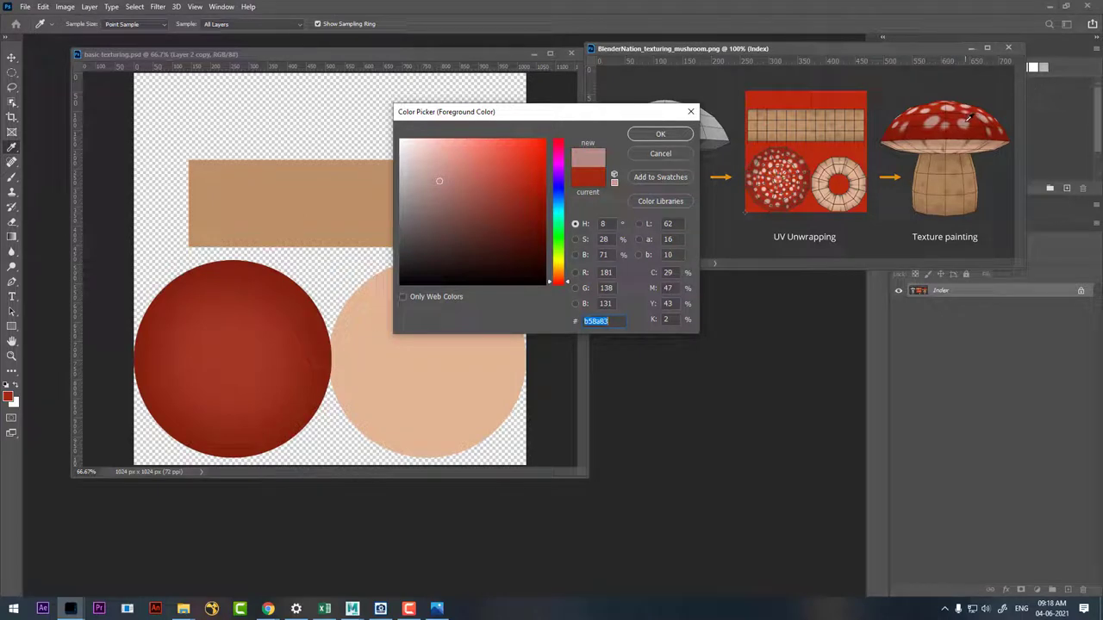
pyautogui.click(806, 158)
pyautogui.click(657, 135)
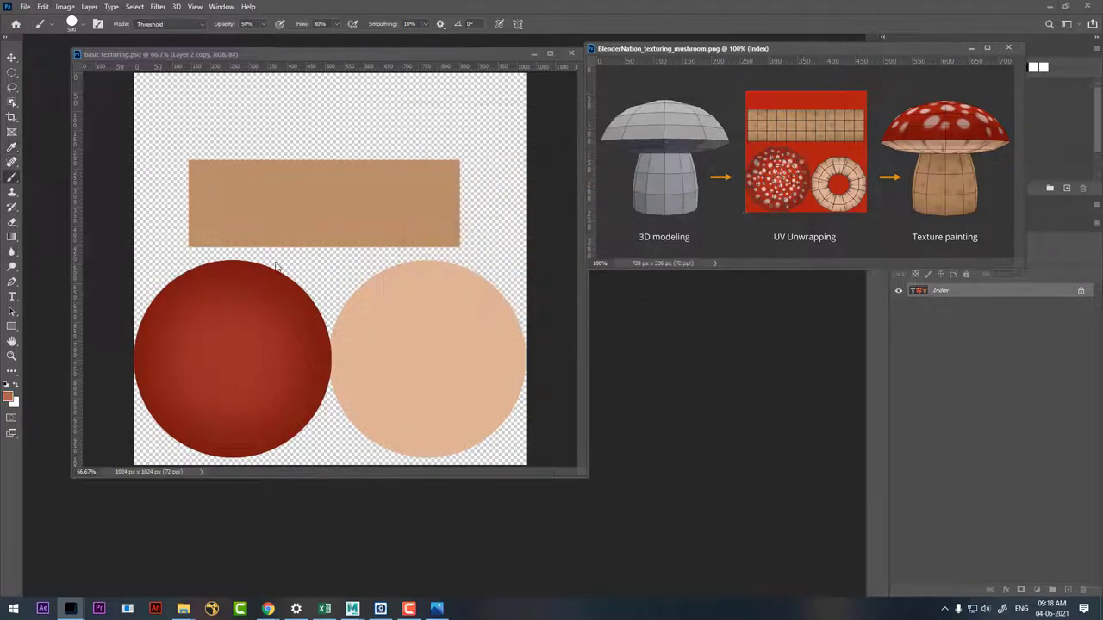
pyautogui.click(353, 281)
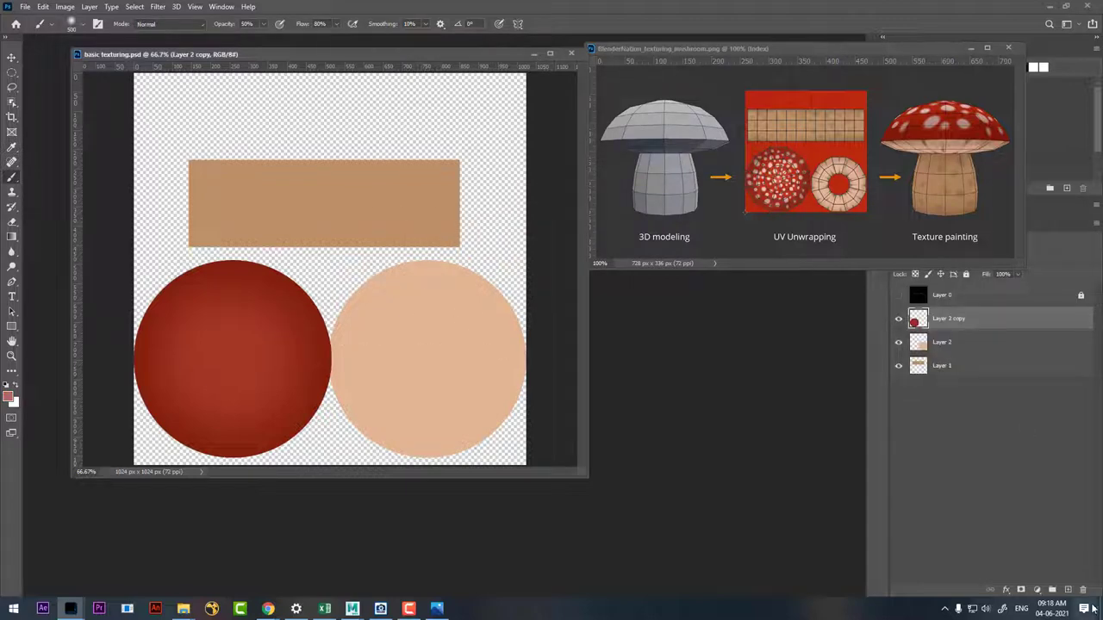
# Step: Add a new layer and set the brush to 100% opacity, 100% flow and 0% hardness
pyautogui.click(1069, 591)
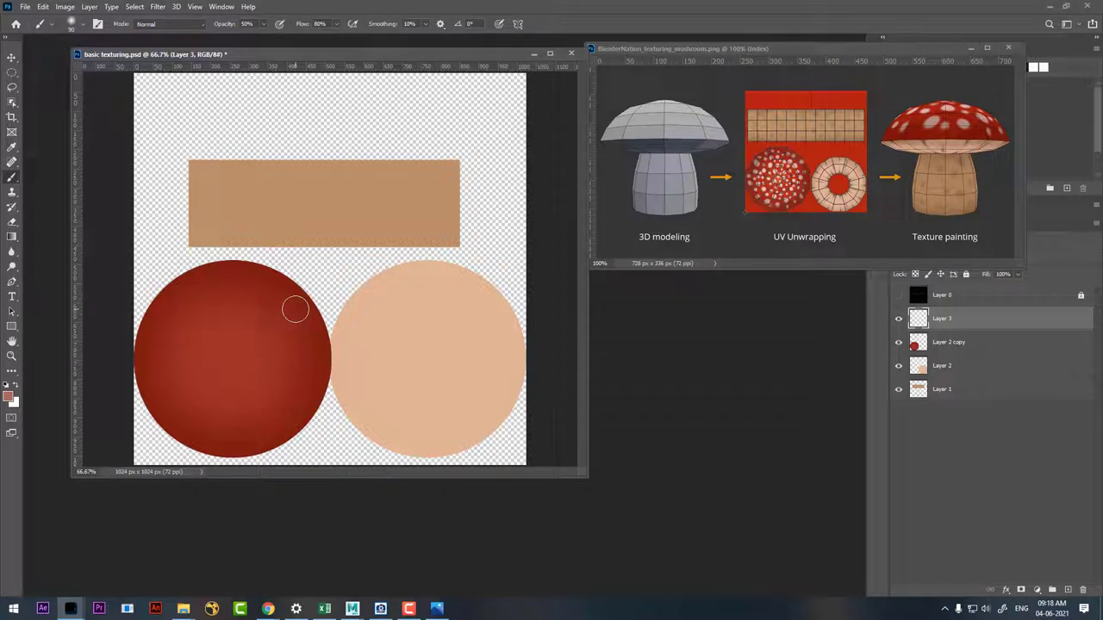
pyautogui.click(294, 308)
pyautogui.hotkey('ctrl', 'z')
pyautogui.moveTo(224, 26); pyautogui.dragTo(328, 26)
pyautogui.click(293, 307)
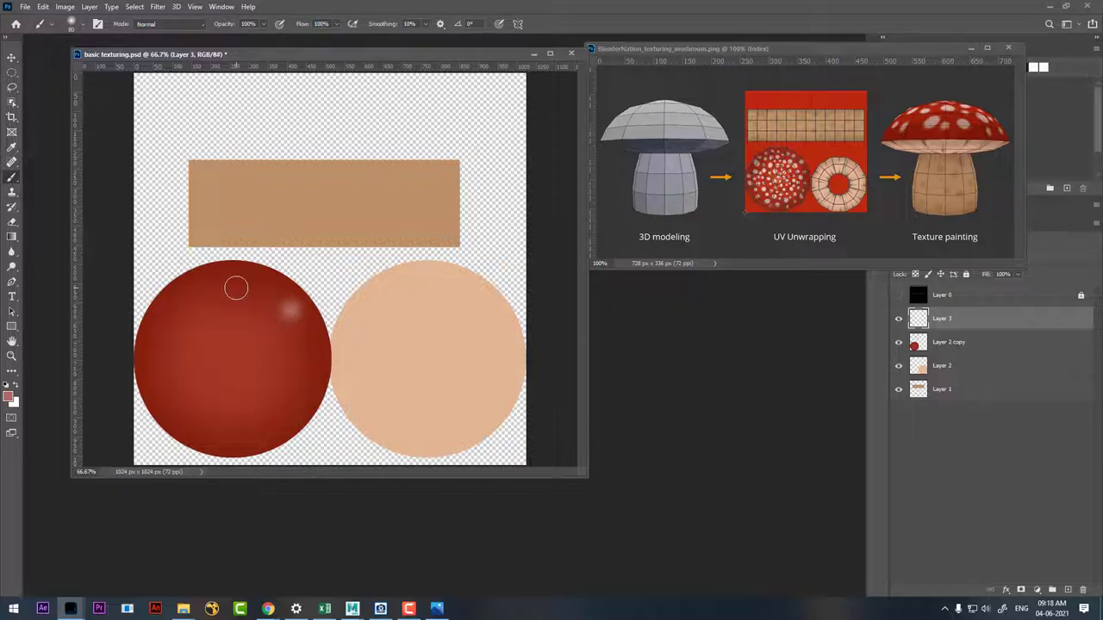
pyautogui.hotkey('ctrl', 'z')
pyautogui.click(72, 24)
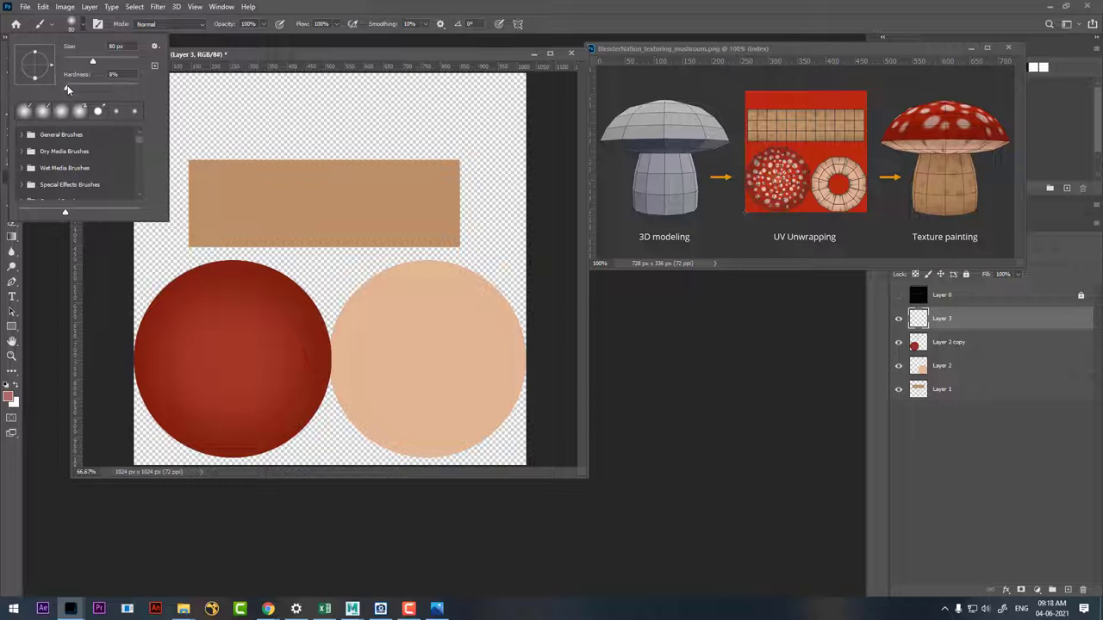
pyautogui.click(73, 88)
# Step: Paint soft pale spots across the red cap circle's top, centre and bottom
pyautogui.click(274, 295)
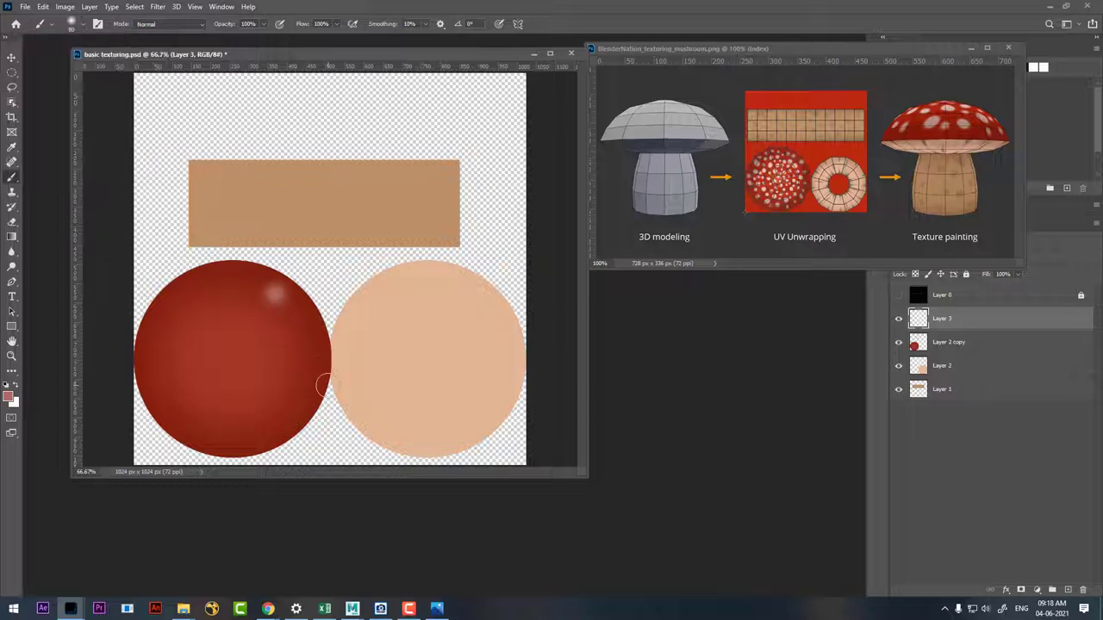
pyautogui.click(220, 299)
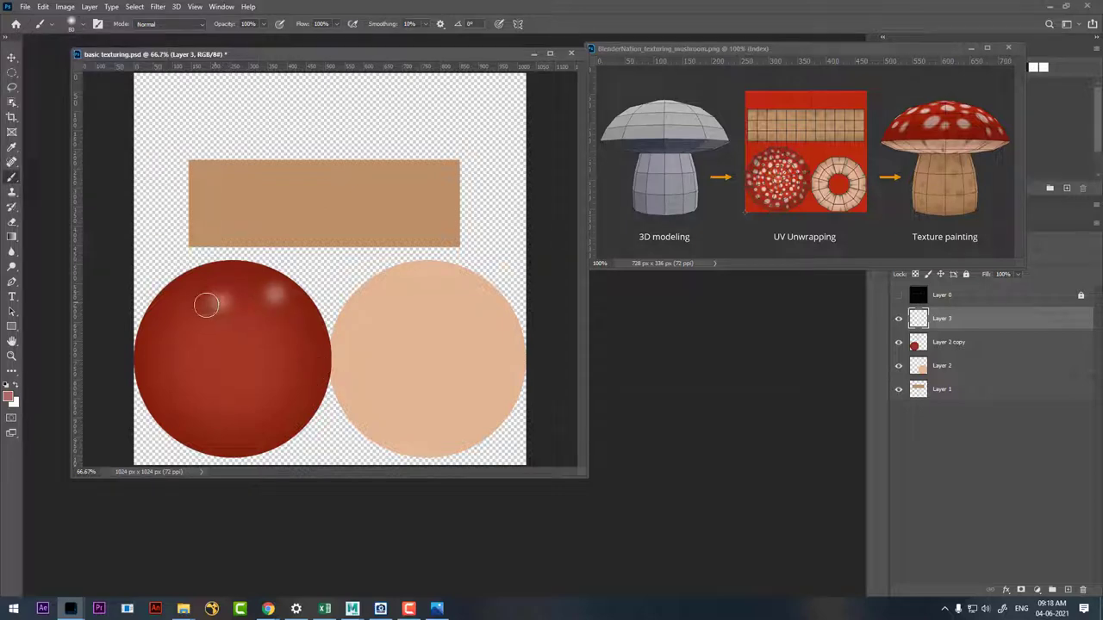
pyautogui.click(161, 319)
pyautogui.click(164, 373)
pyautogui.click(221, 365)
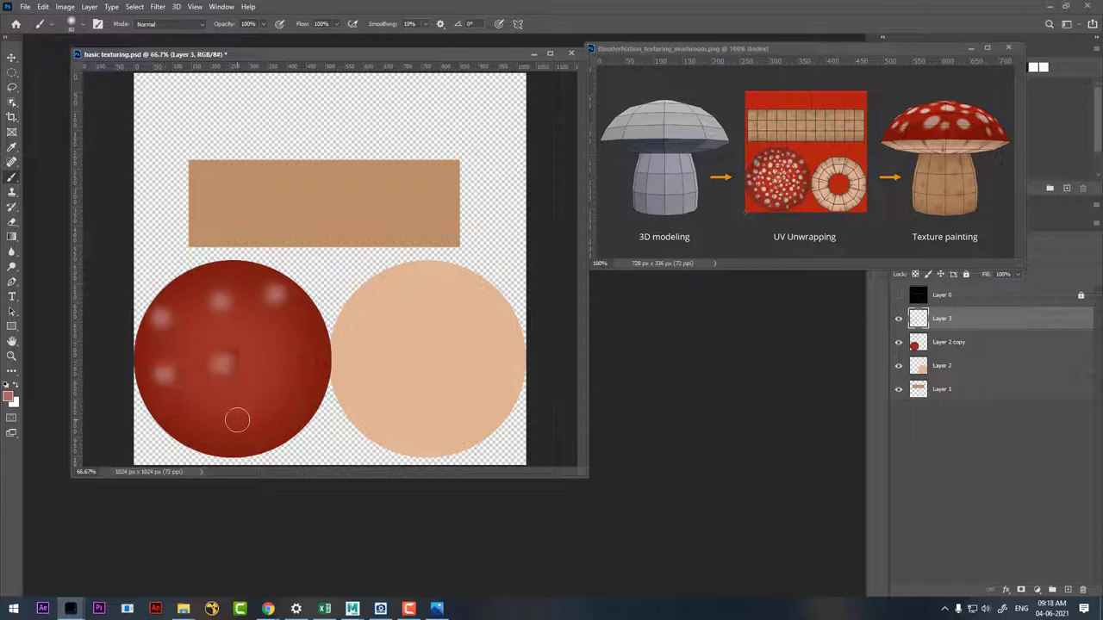
pyautogui.click(236, 419)
pyautogui.click(191, 422)
pyautogui.click(284, 388)
pyautogui.click(303, 342)
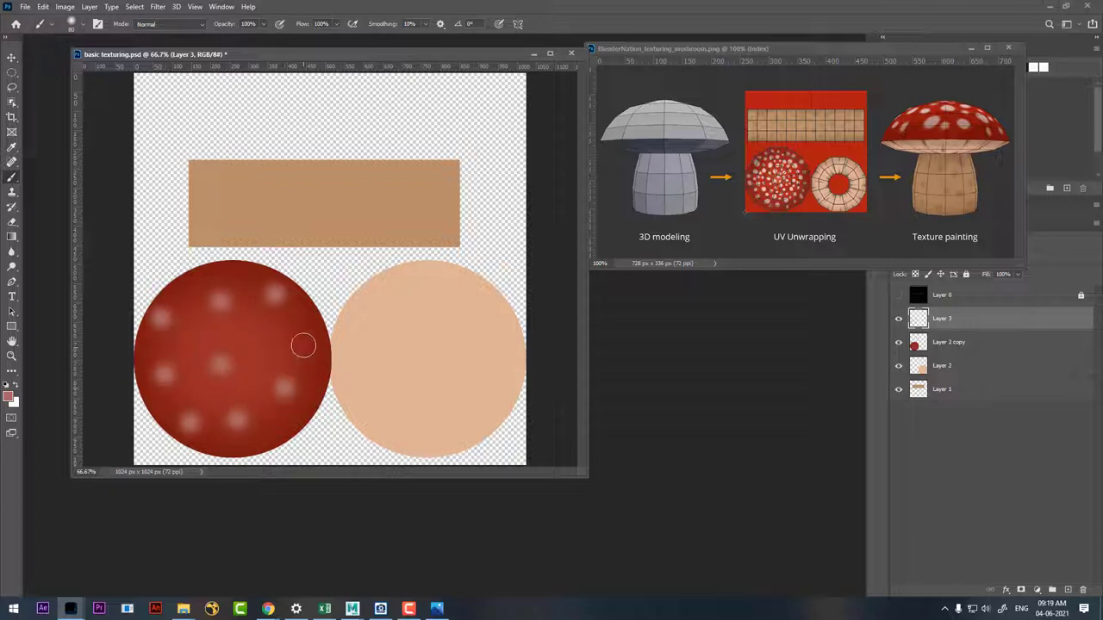
pyautogui.click(273, 325)
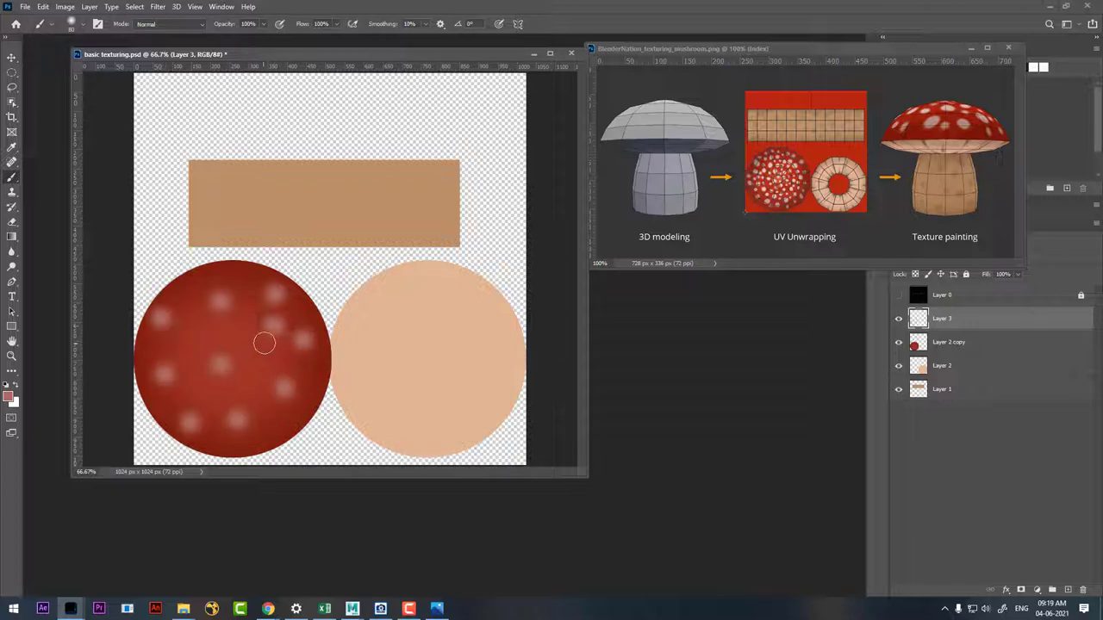
pyautogui.click(247, 280)
pyautogui.click(193, 287)
# Step: Fill the remaining gaps with more pale spots, including the circle's left and right edges
pyautogui.click(196, 326)
pyautogui.click(247, 321)
pyautogui.click(253, 370)
pyautogui.click(209, 397)
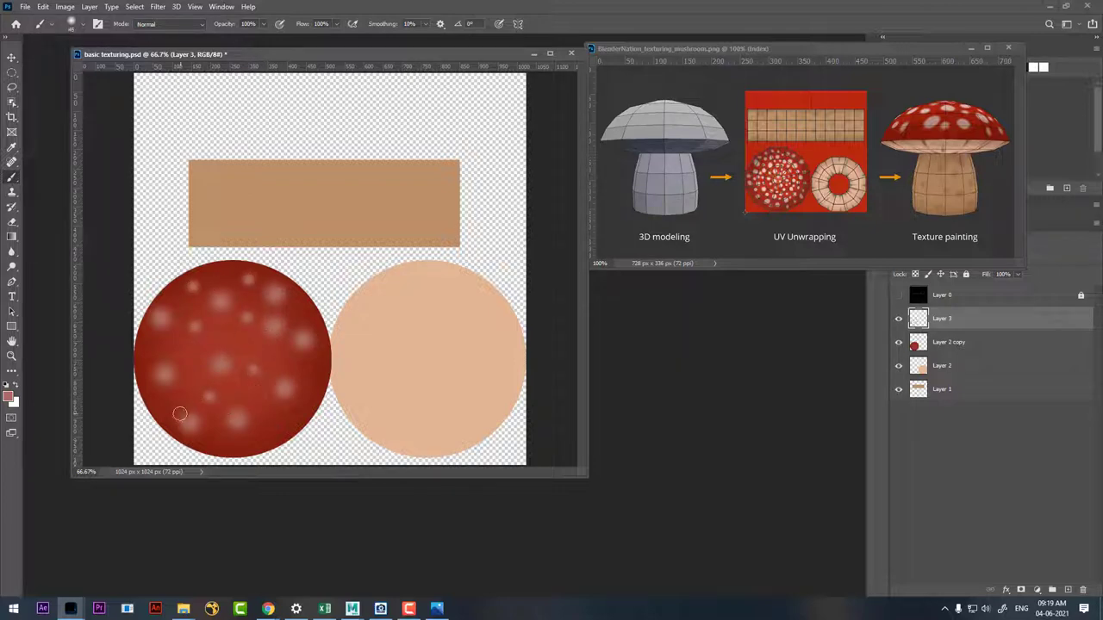
pyautogui.click(175, 414)
pyautogui.click(164, 355)
pyautogui.click(305, 368)
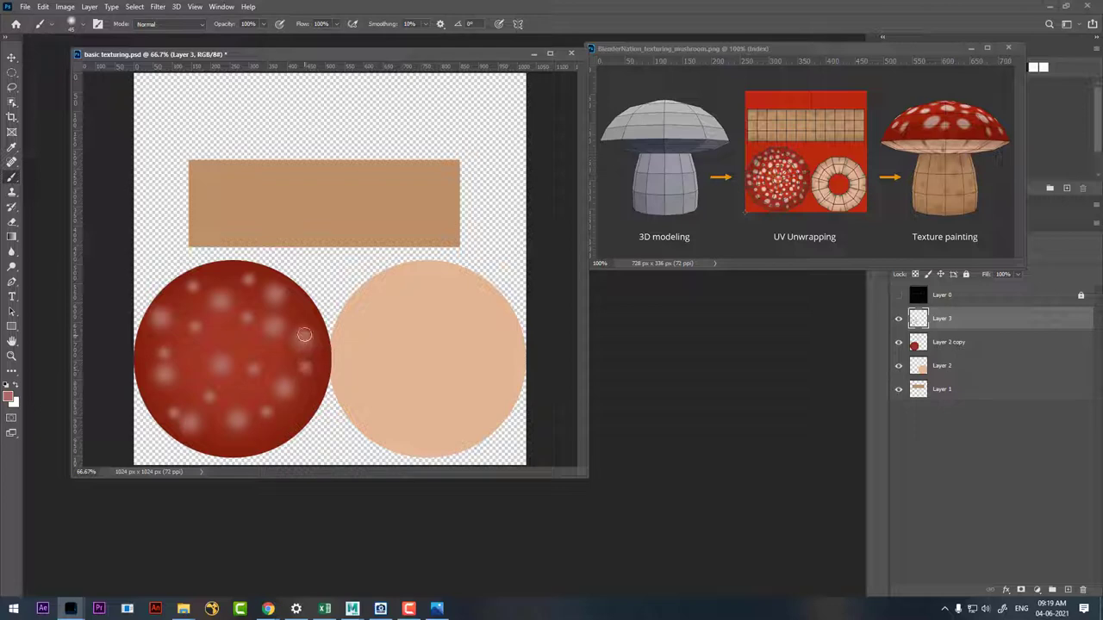
pyautogui.click(302, 313)
pyautogui.click(228, 336)
pyautogui.click(242, 397)
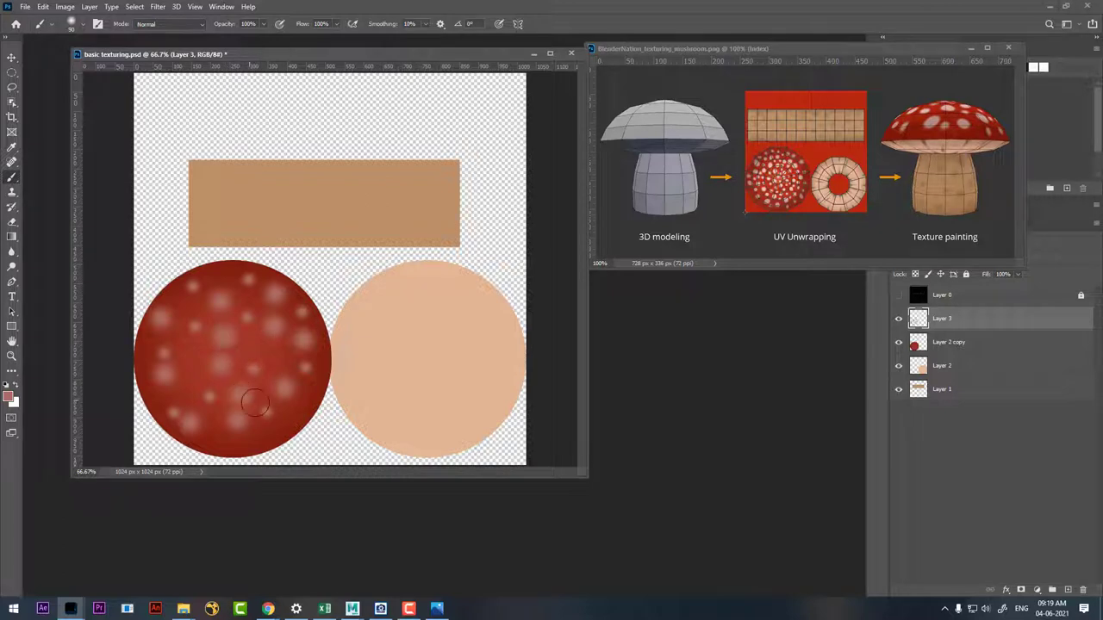
pyautogui.press('p')
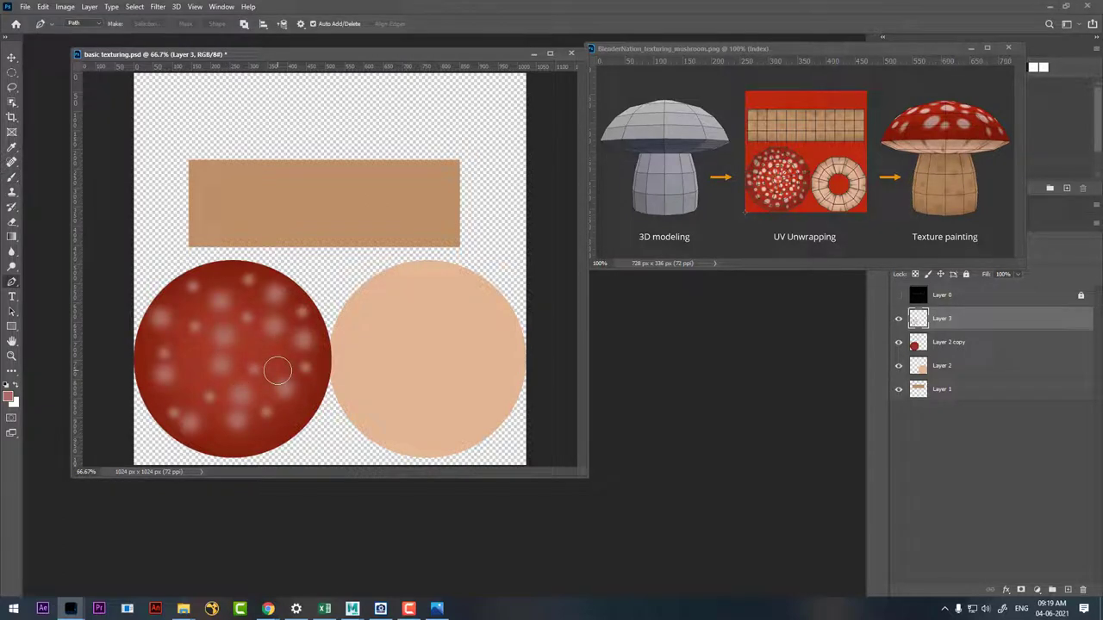
pyautogui.press('b')
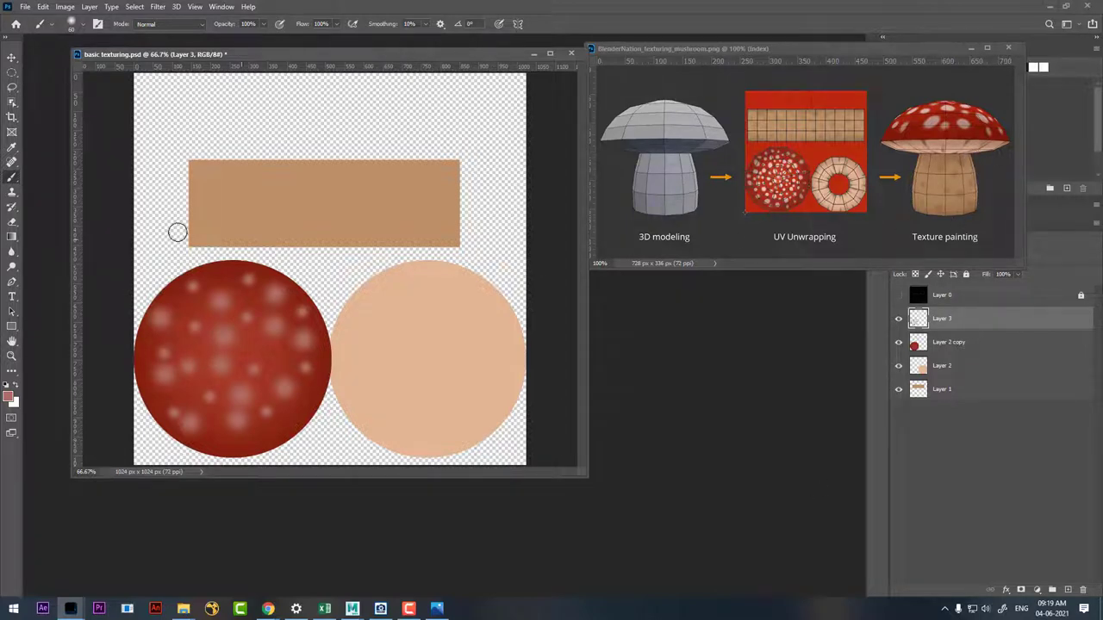
# Step: Sample a muted brown from the reference and show the black UV wireframe layer
pyautogui.click(10, 396)
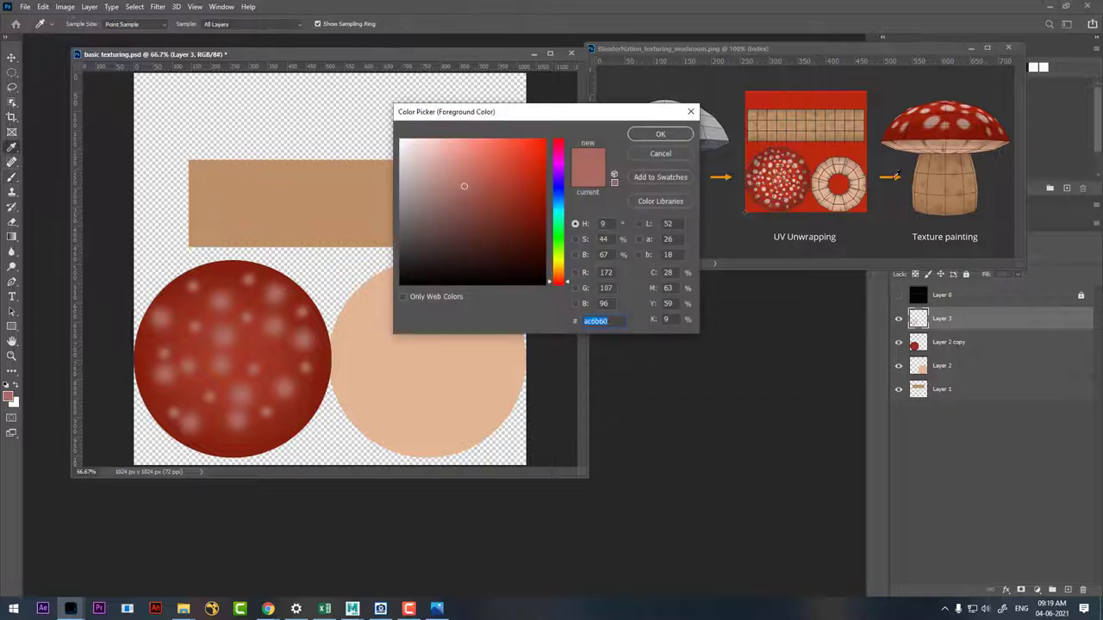
pyautogui.click(969, 140)
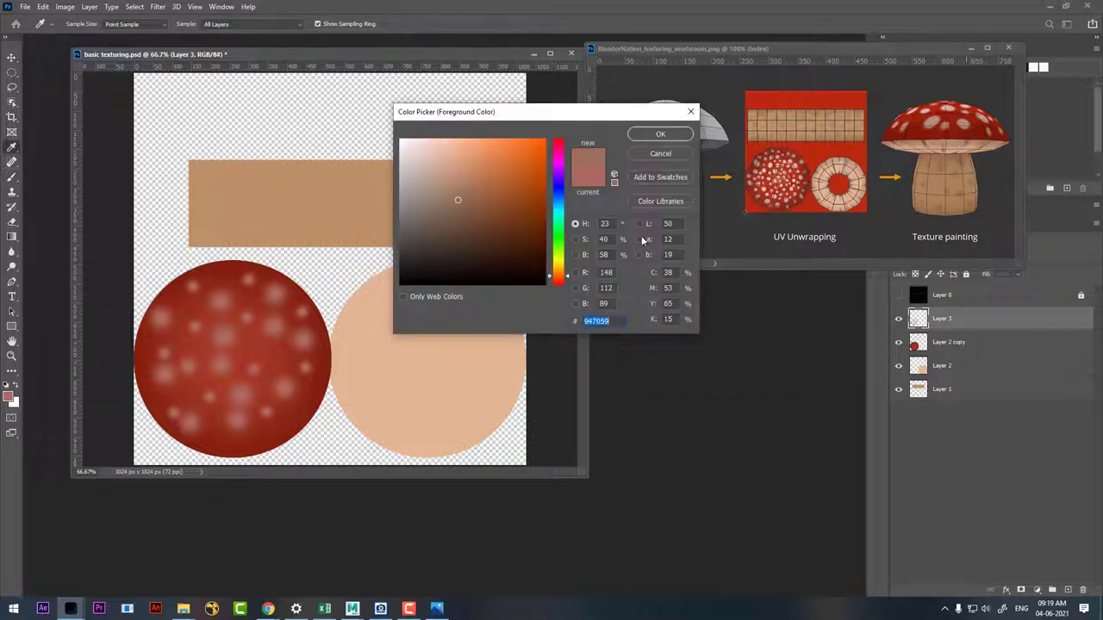
pyautogui.click(678, 137)
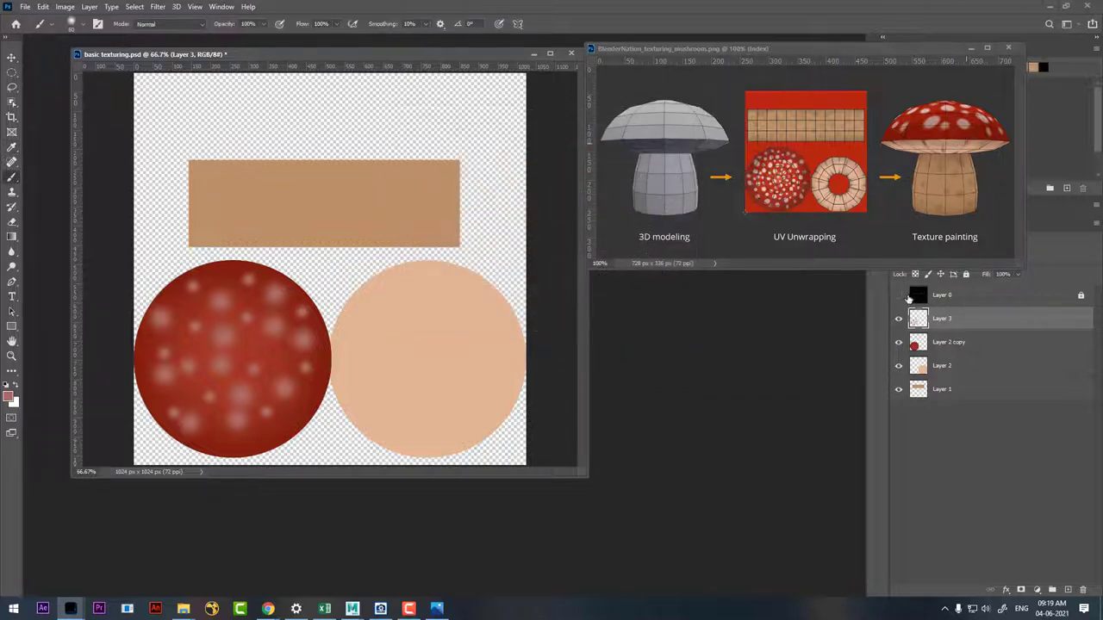
pyautogui.click(900, 296)
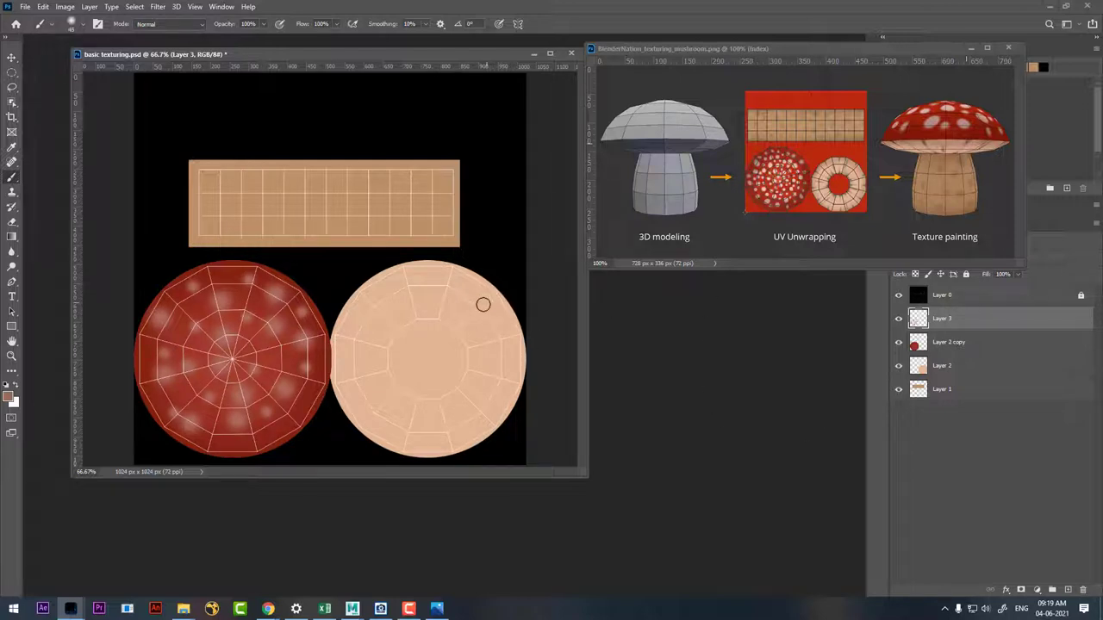
# Step: Undo a too-strong test groove and set the brush to 41% opacity with lower flow
pyautogui.moveTo(479, 311); pyautogui.dragTo(461, 325)
pyautogui.hotkey('ctrl', 'z')
pyautogui.moveTo(302, 26)
pyautogui.mouseDown()
pyautogui.moveTo(259, 37)
pyautogui.moveTo(200, 30)
pyautogui.moveTo(238, 25)
pyautogui.mouseUp()
pyautogui.click(204, 25)
pyautogui.click(228, 25)
pyautogui.hotkey('shift', 'Tab')
# Step: Brush faint radial grooves all around the peach underside circle
pyautogui.moveTo(486, 302)
pyautogui.mouseDown()
pyautogui.moveTo(455, 319)
pyautogui.moveTo(509, 338)
pyautogui.moveTo(472, 371)
pyautogui.moveTo(480, 412)
pyautogui.moveTo(445, 440)
pyautogui.mouseUp()
pyautogui.moveTo(402, 398); pyautogui.dragTo(367, 417)
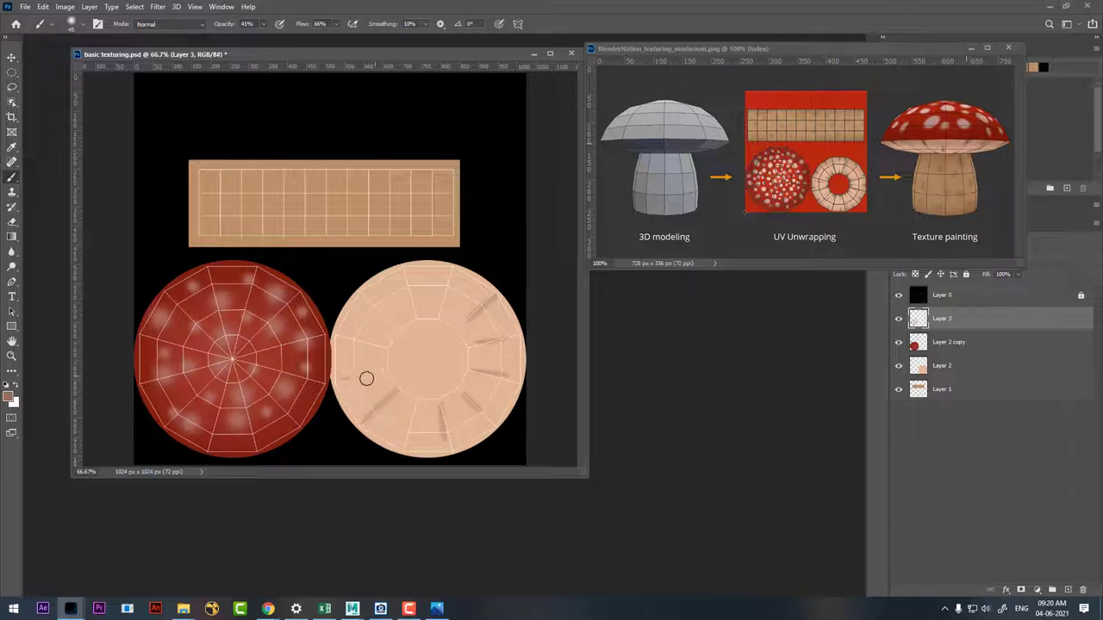
pyautogui.moveTo(365, 377); pyautogui.dragTo(342, 382)
pyautogui.moveTo(377, 335); pyautogui.dragTo(352, 341)
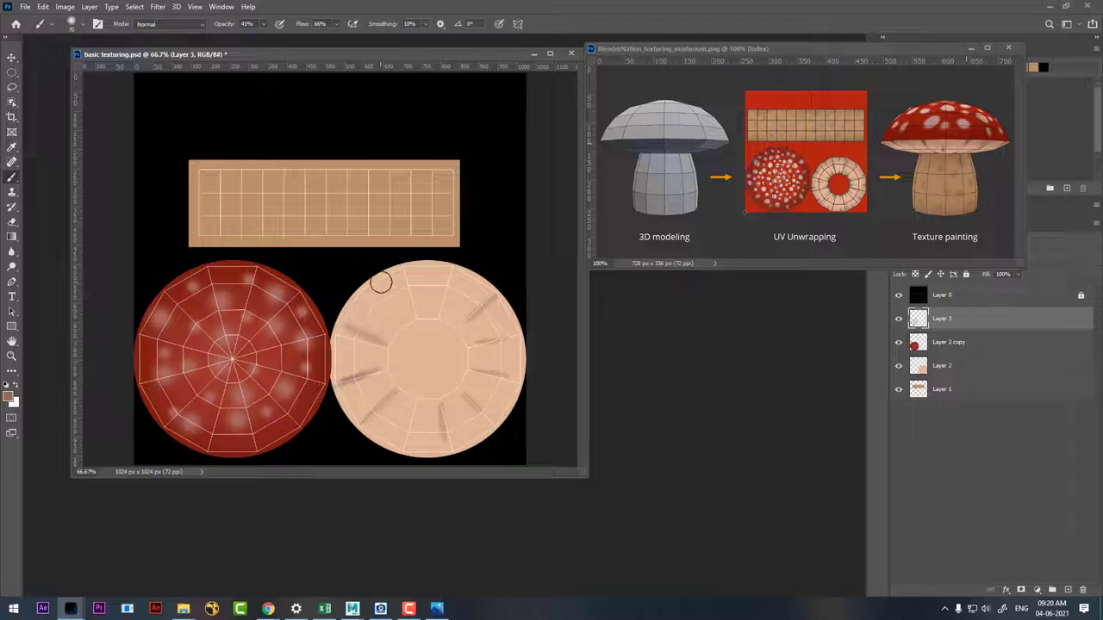
pyautogui.moveTo(381, 280); pyautogui.dragTo(408, 310)
pyautogui.moveTo(438, 271); pyautogui.dragTo(434, 308)
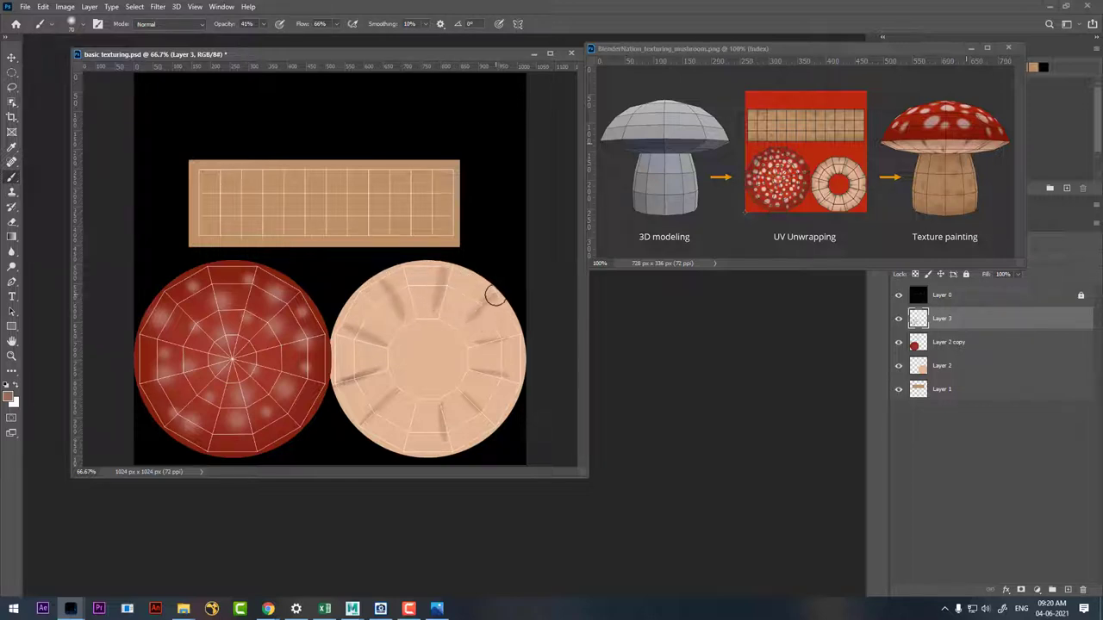
pyautogui.moveTo(493, 291); pyautogui.dragTo(471, 337)
pyautogui.moveTo(491, 333); pyautogui.dragTo(451, 341)
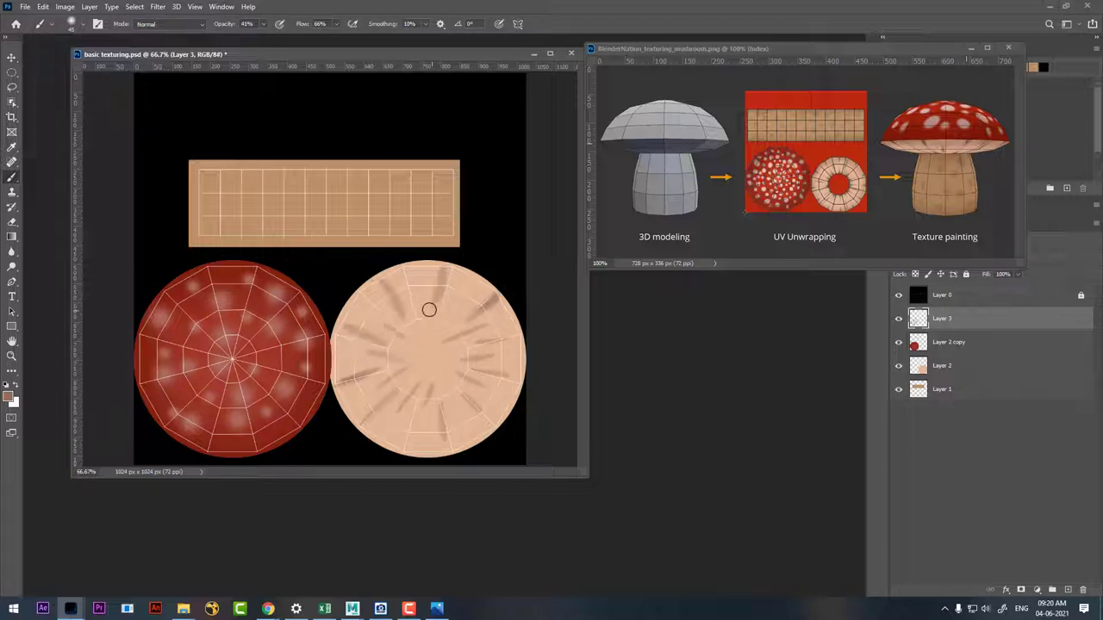
pyautogui.moveTo(465, 298); pyautogui.dragTo(450, 327)
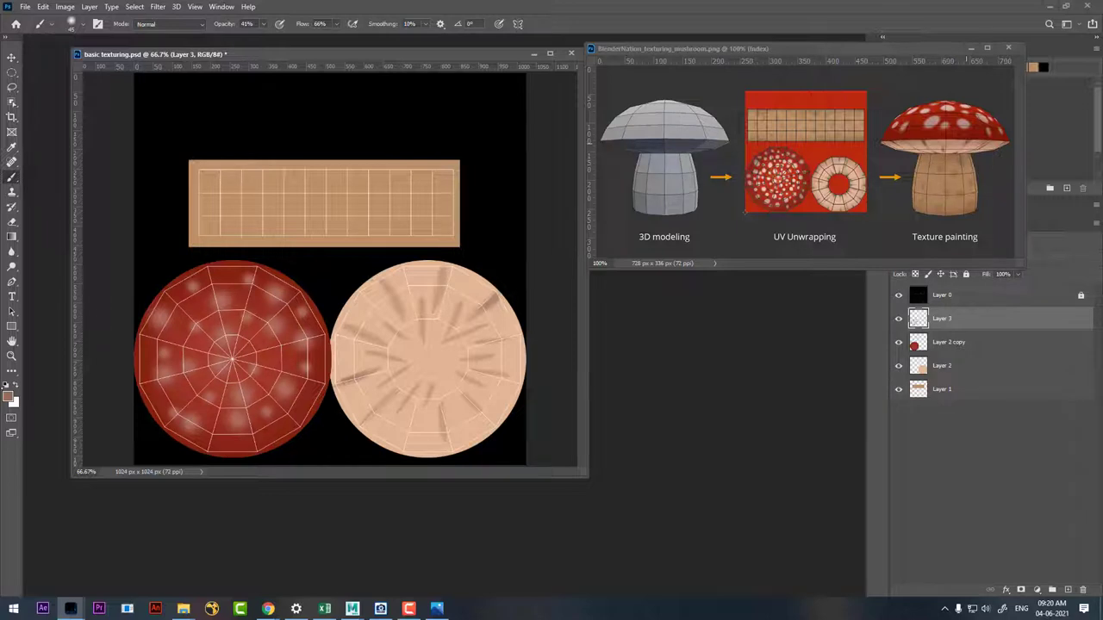
# Step: Sample a darker stem brown from the reference and raise brush opacity and flow to 100%
pyautogui.click(8, 396)
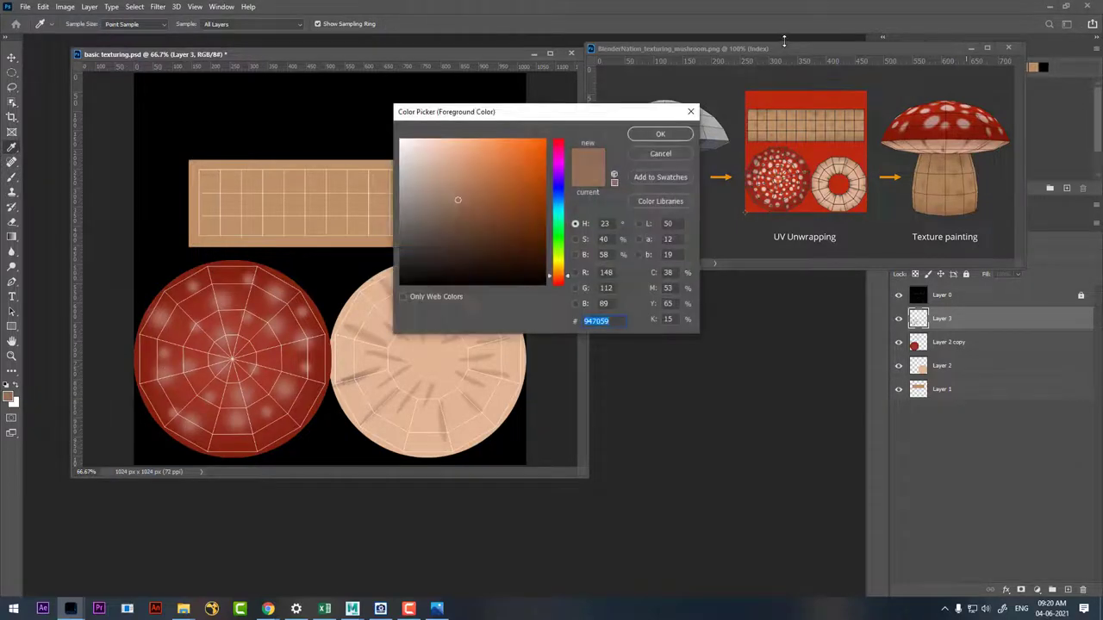
pyautogui.click(966, 194)
pyautogui.click(673, 133)
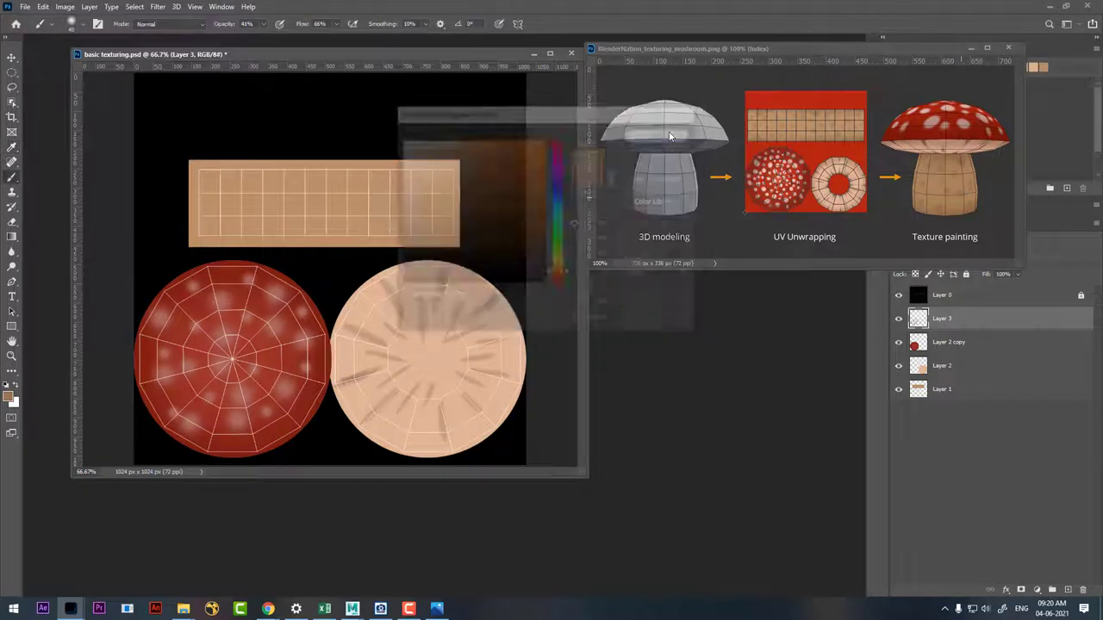
pyautogui.click(9, 397)
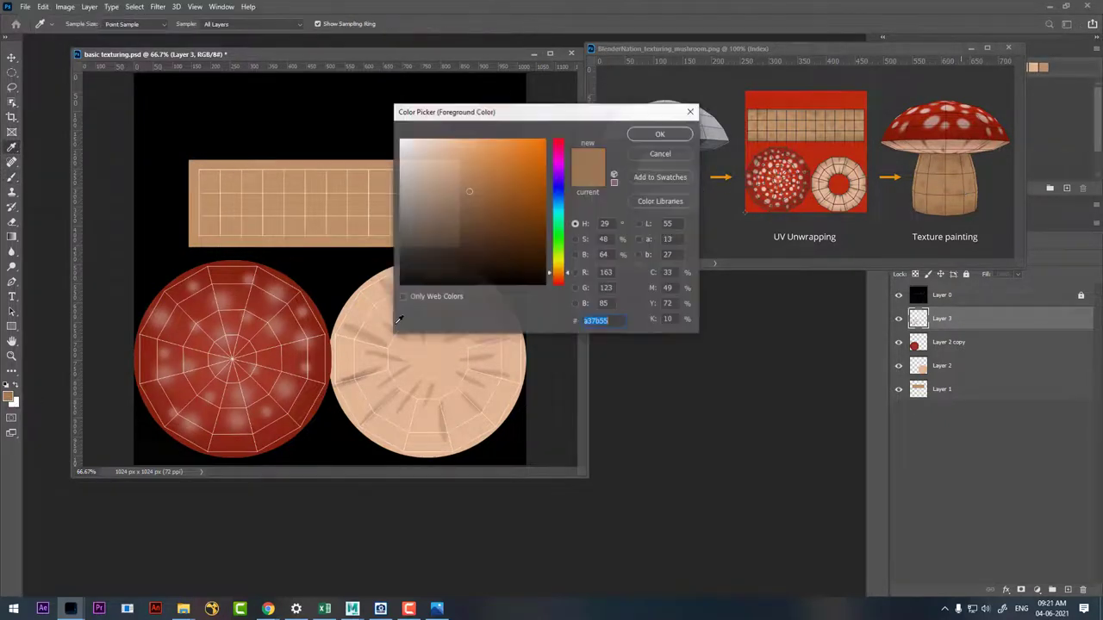
pyautogui.click(952, 186)
pyautogui.click(951, 186)
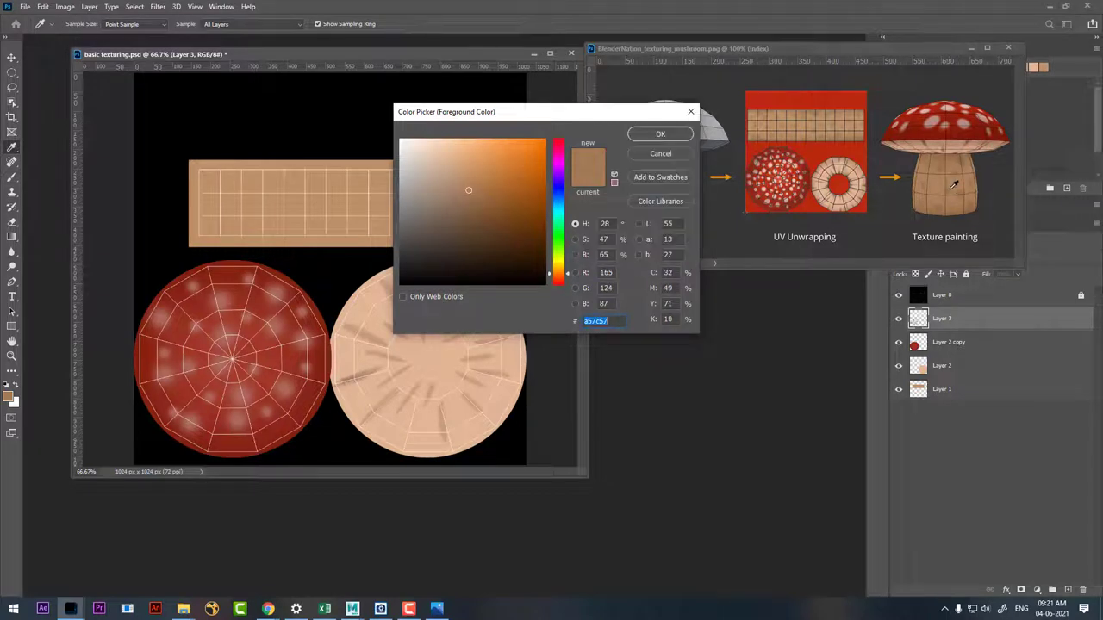
pyautogui.click(962, 190)
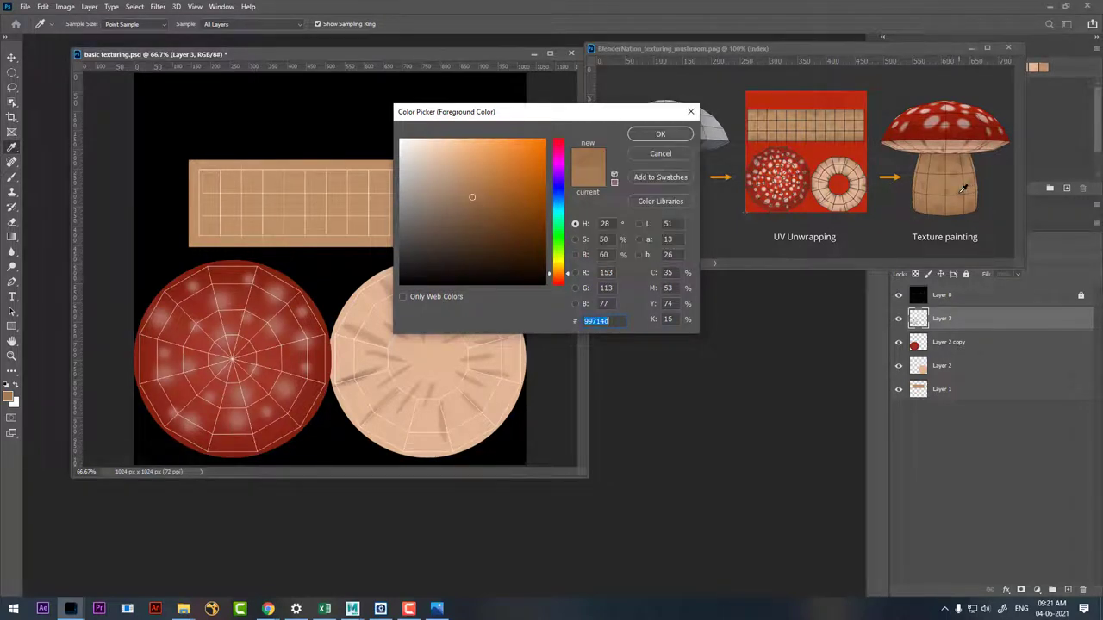
pyautogui.click(665, 135)
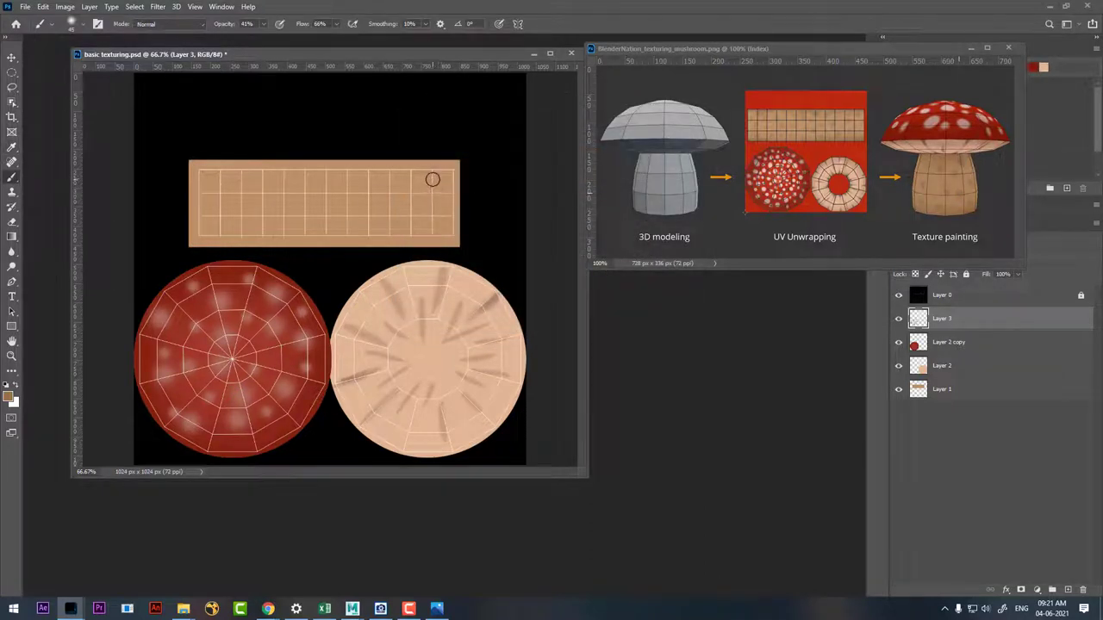
pyautogui.moveTo(434, 177); pyautogui.dragTo(440, 185)
pyautogui.moveTo(224, 24); pyautogui.dragTo(232, 25)
pyautogui.moveTo(300, 25); pyautogui.dragTo(321, 24)
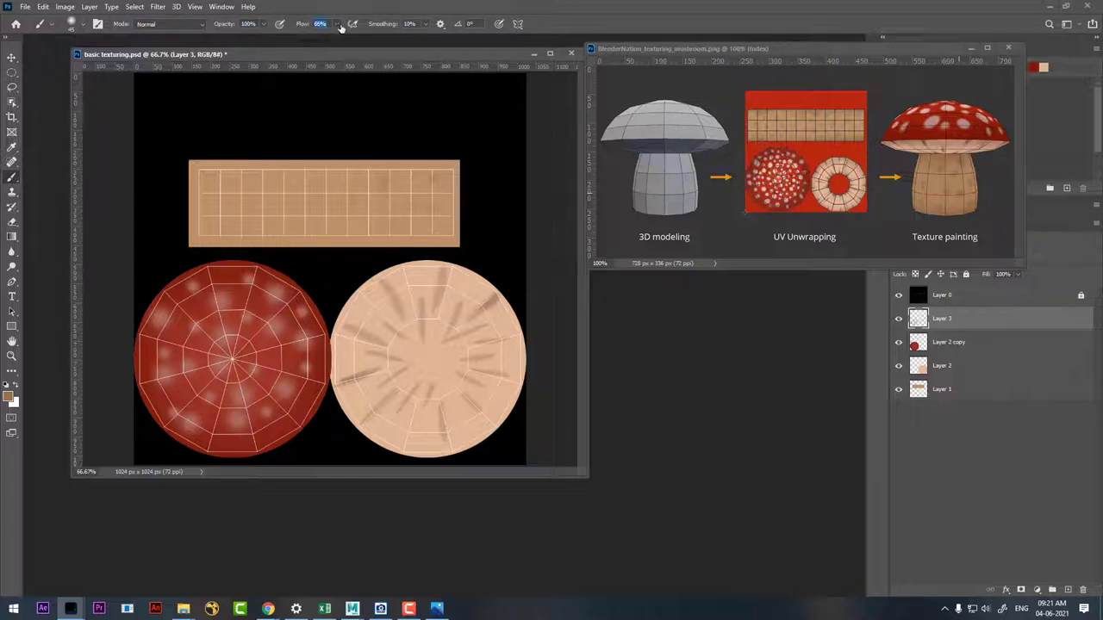
# Step: Dab dark brown spots across the stem strip's right and middle
pyautogui.click(379, 221)
pyautogui.click(352, 202)
pyautogui.click(319, 223)
pyautogui.click(302, 192)
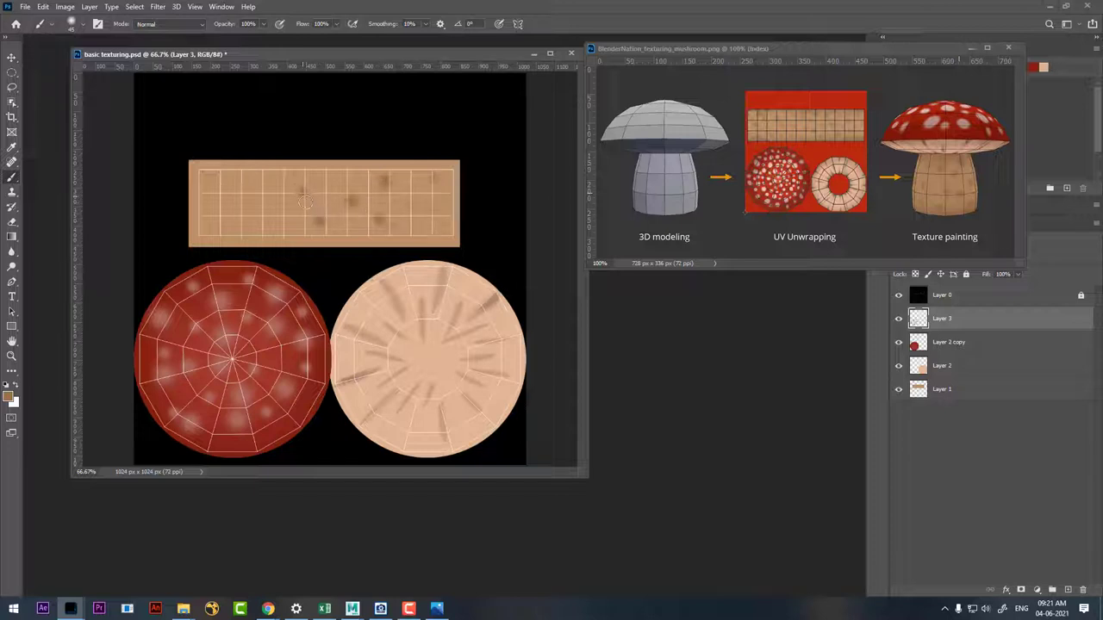
pyautogui.click(297, 207)
pyautogui.click(329, 183)
pyautogui.click(239, 183)
pyautogui.click(250, 199)
# Step: Add more dark spots along the stem strip, then hide Layer 0's UV wireframe
pyautogui.click(270, 185)
pyautogui.click(270, 213)
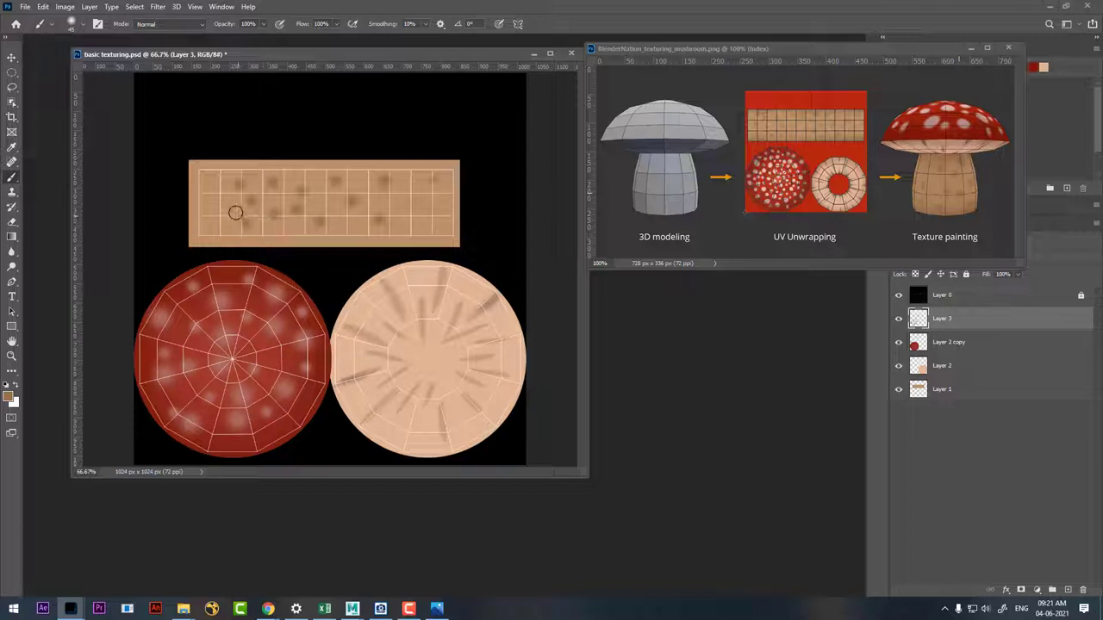
pyautogui.click(208, 184)
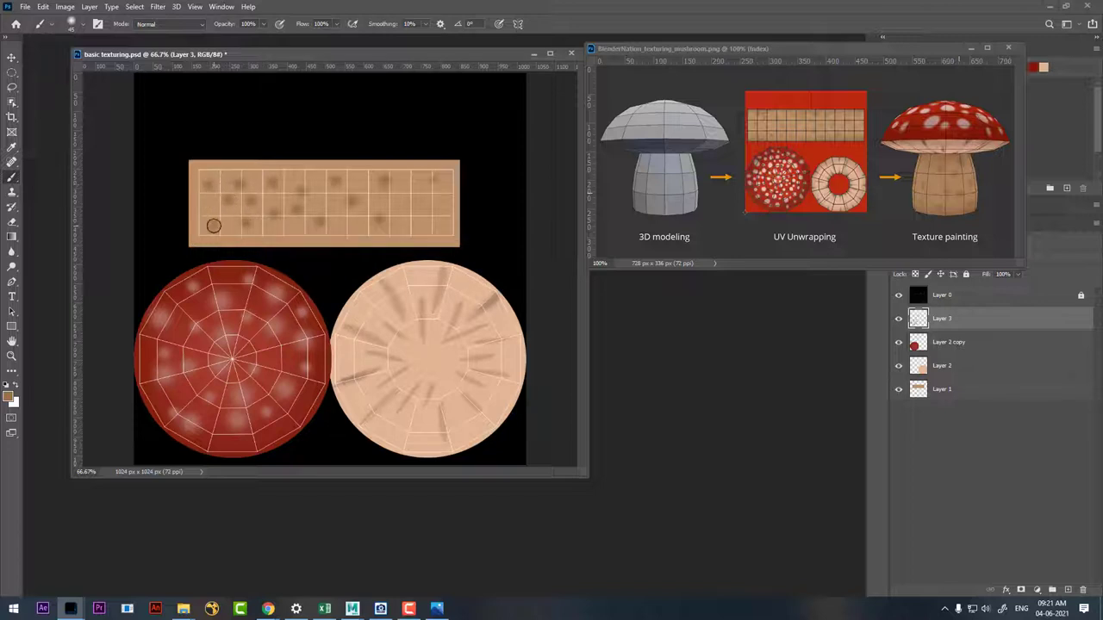
pyautogui.click(405, 208)
pyautogui.click(421, 225)
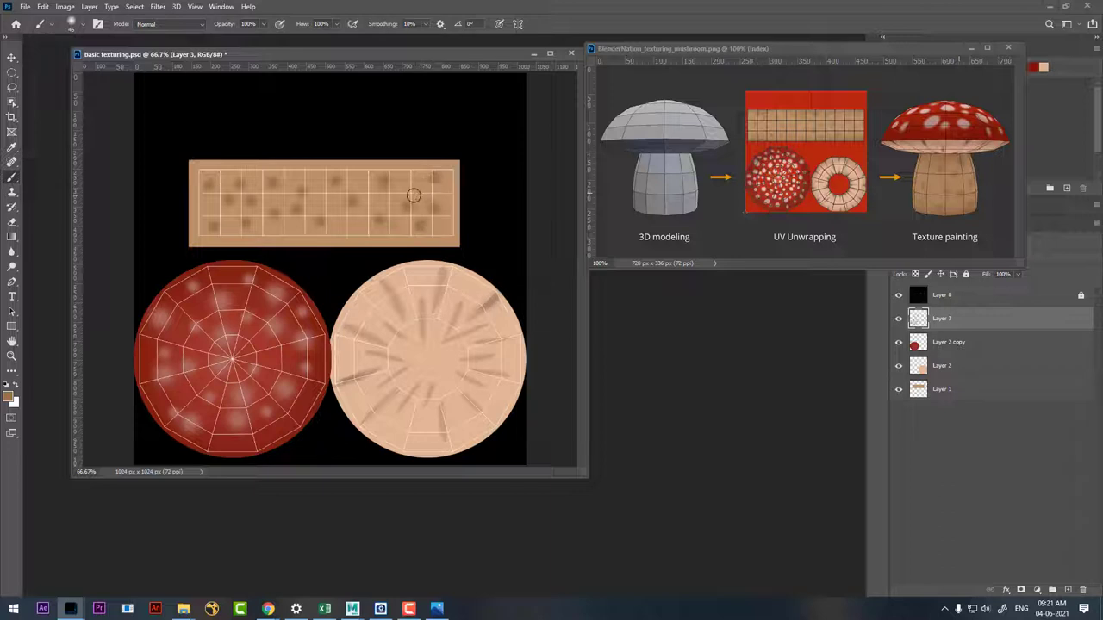
pyautogui.press('[')
pyautogui.click(898, 296)
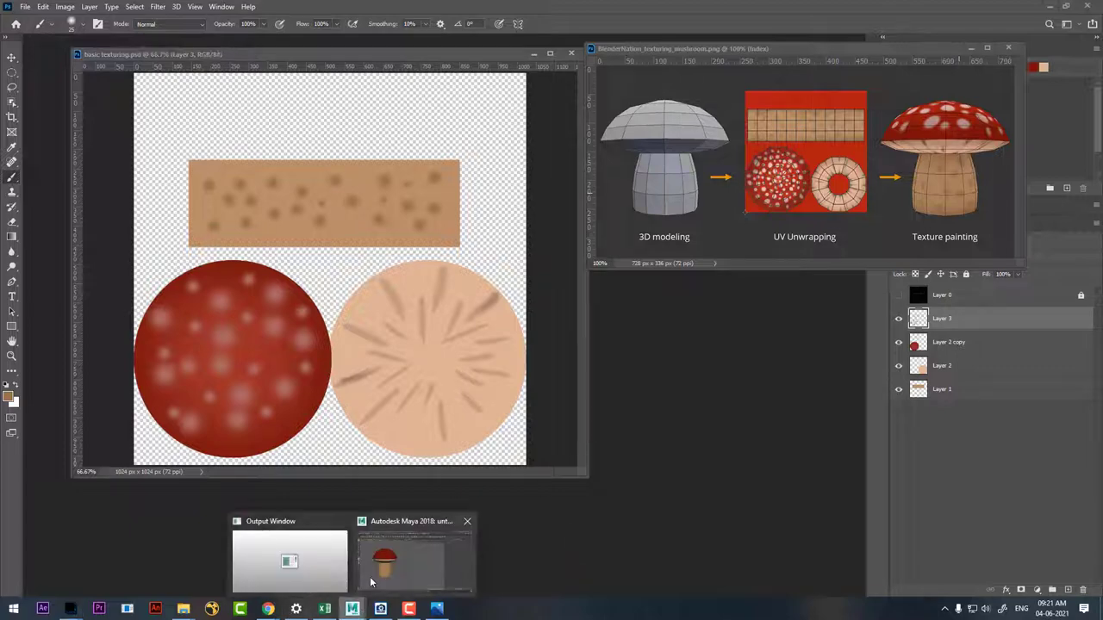
# Step: Reload the painted texture through the mushroom's Material Attributes in Maya
pyautogui.click(382, 562)
pyautogui.click(333, 446)
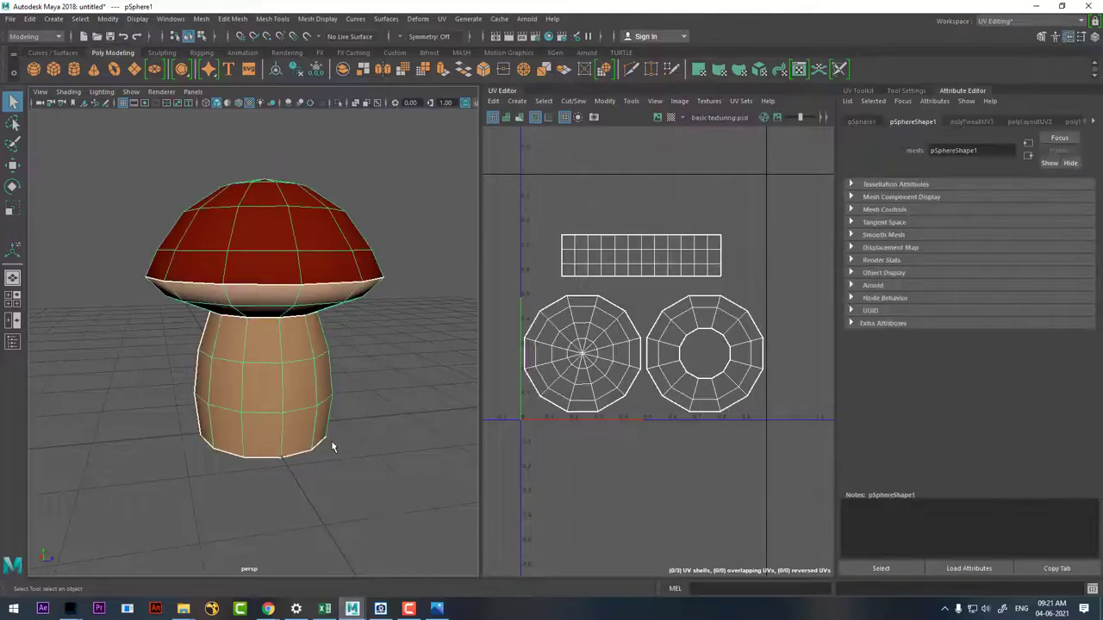
pyautogui.rightClick(286, 369)
pyautogui.click(295, 558)
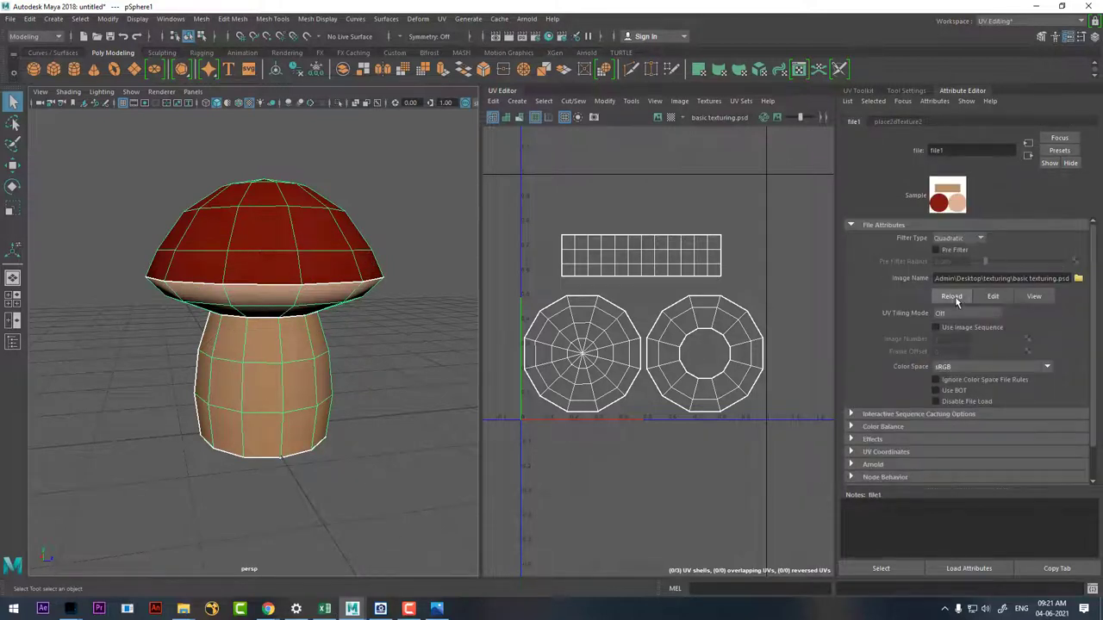
pyautogui.click(400, 420)
pyautogui.moveTo(399, 420)
pyautogui.keyDown('alt'); pyautogui.mouseDown()
pyautogui.moveTo(339, 423)
pyautogui.moveTo(297, 483)
pyautogui.mouseUp(); pyautogui.keyUp('alt')
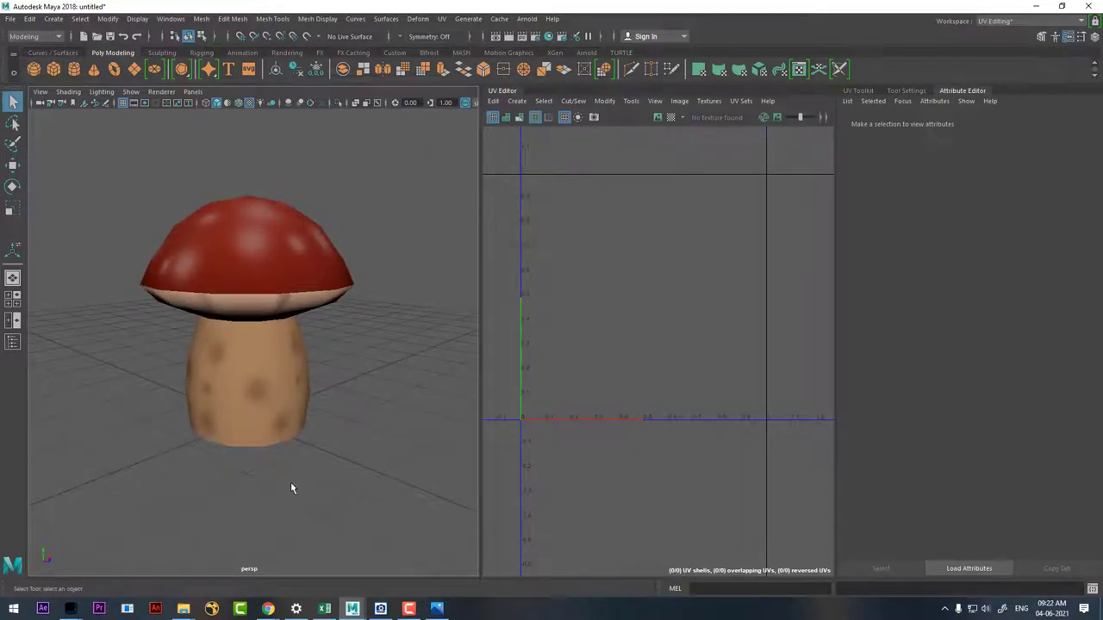
# Step: Frame and orbit the mushroom to inspect the spotted cap and stem, then return to Photoshop
pyautogui.keyDown('alt'); pyautogui.moveTo(291, 489); pyautogui.dragTo(266, 497); pyautogui.keyUp('alt')
pyautogui.moveTo(277, 497)
pyautogui.keyDown('alt'); pyautogui.mouseDown()
pyautogui.moveTo(312, 495)
pyautogui.moveTo(345, 320)
pyautogui.moveTo(359, 387)
pyautogui.moveTo(287, 370)
pyautogui.moveTo(344, 344)
pyautogui.moveTo(297, 387)
pyautogui.moveTo(246, 393)
pyautogui.moveTo(283, 399)
pyautogui.moveTo(306, 420)
pyautogui.moveTo(276, 411)
pyautogui.mouseUp(); pyautogui.keyUp('alt')
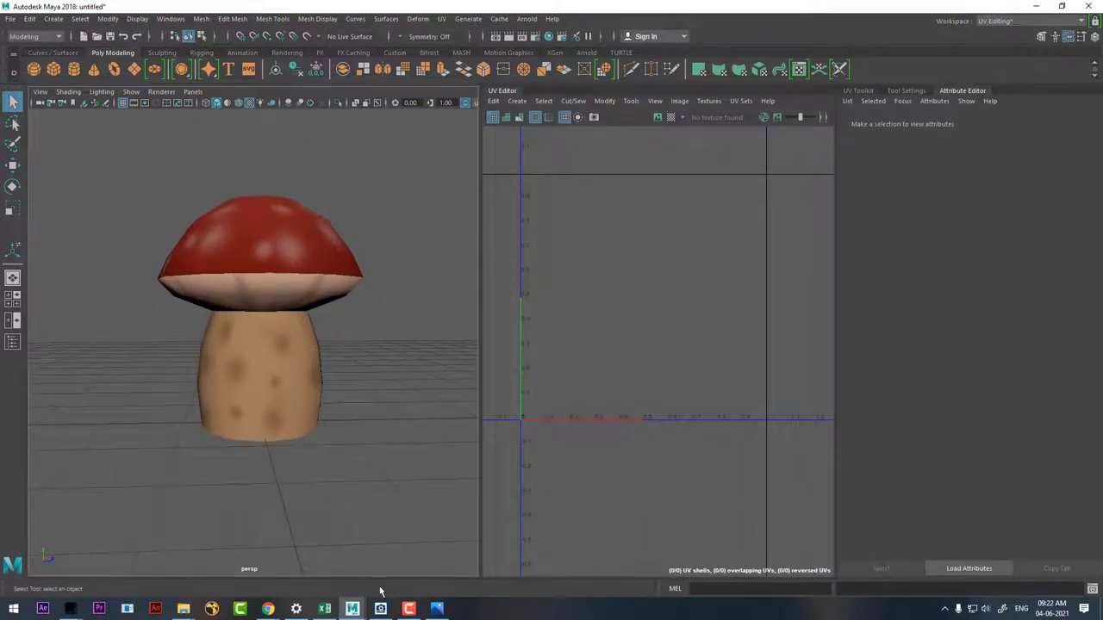
pyautogui.click(250, 360)
pyautogui.press('f')
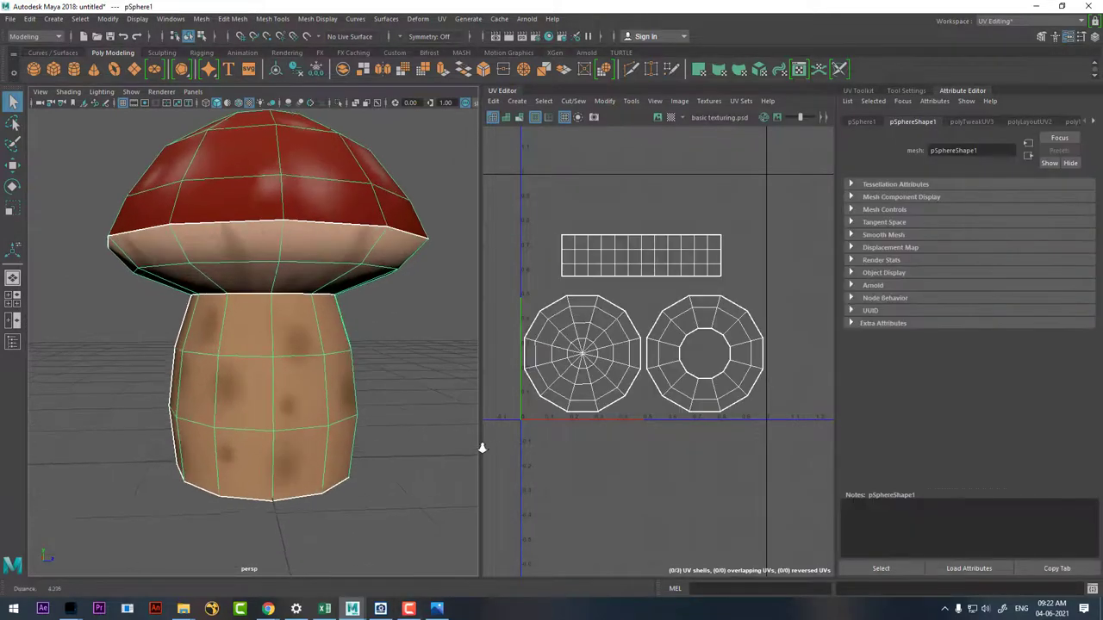
pyautogui.moveTo(483, 448)
pyautogui.keyDown('alt'); pyautogui.mouseDown()
pyautogui.moveTo(439, 419)
pyautogui.moveTo(431, 474)
pyautogui.mouseUp(); pyautogui.keyUp('alt')
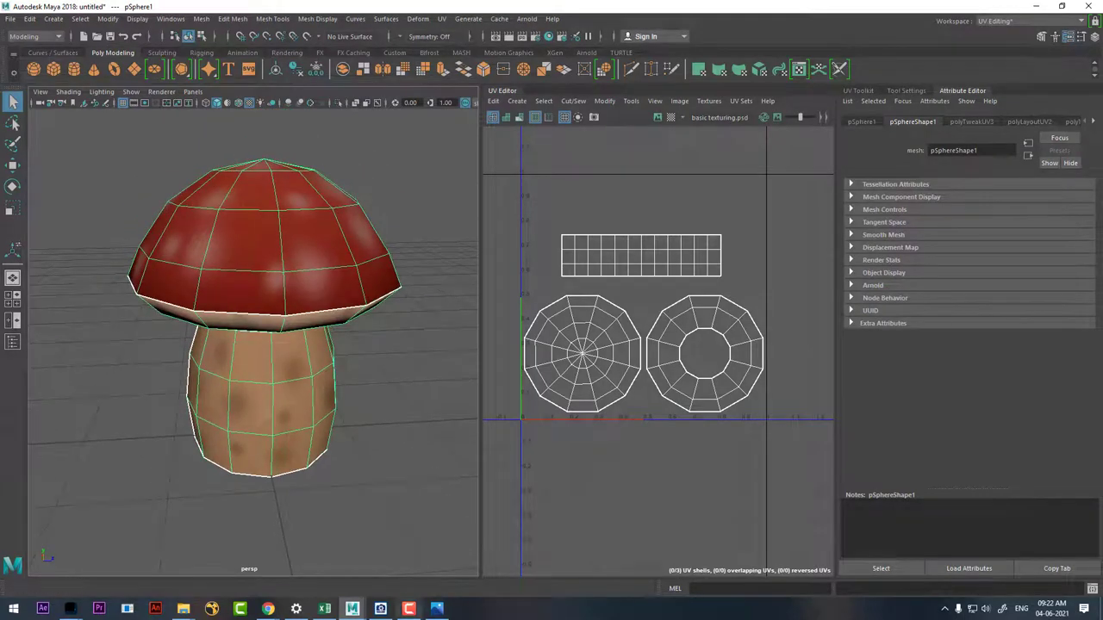
pyautogui.click(409, 609)
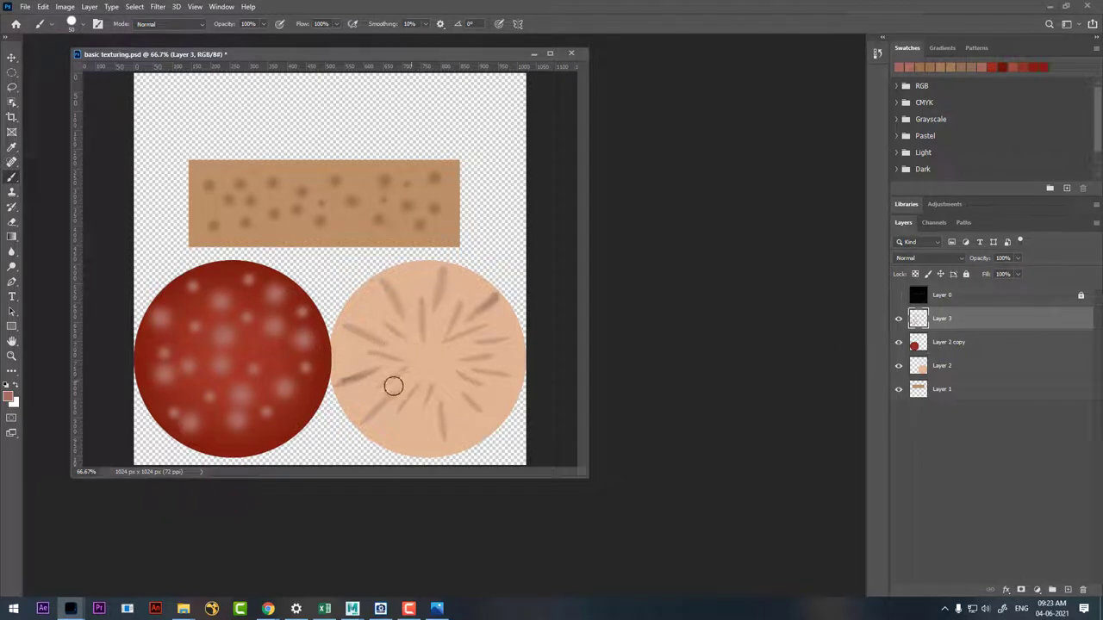
# Step: Delete the pale spots inside an elliptical selection over the red cap and add empty Layer 4
pyautogui.press('m')
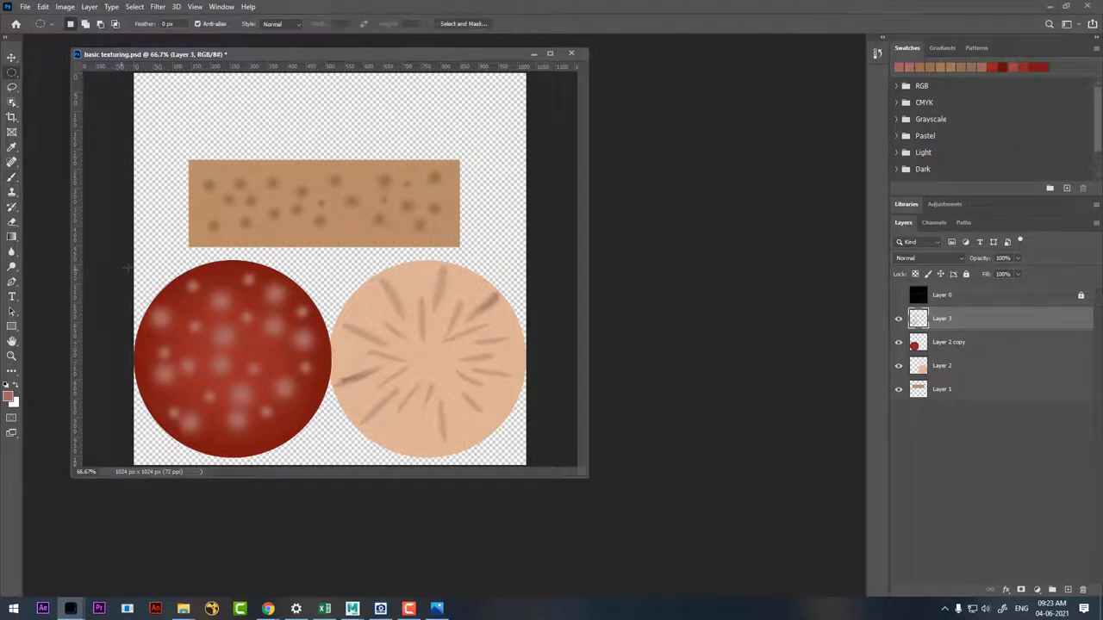
pyautogui.moveTo(127, 268); pyautogui.dragTo(325, 451)
pyautogui.press('Delete')
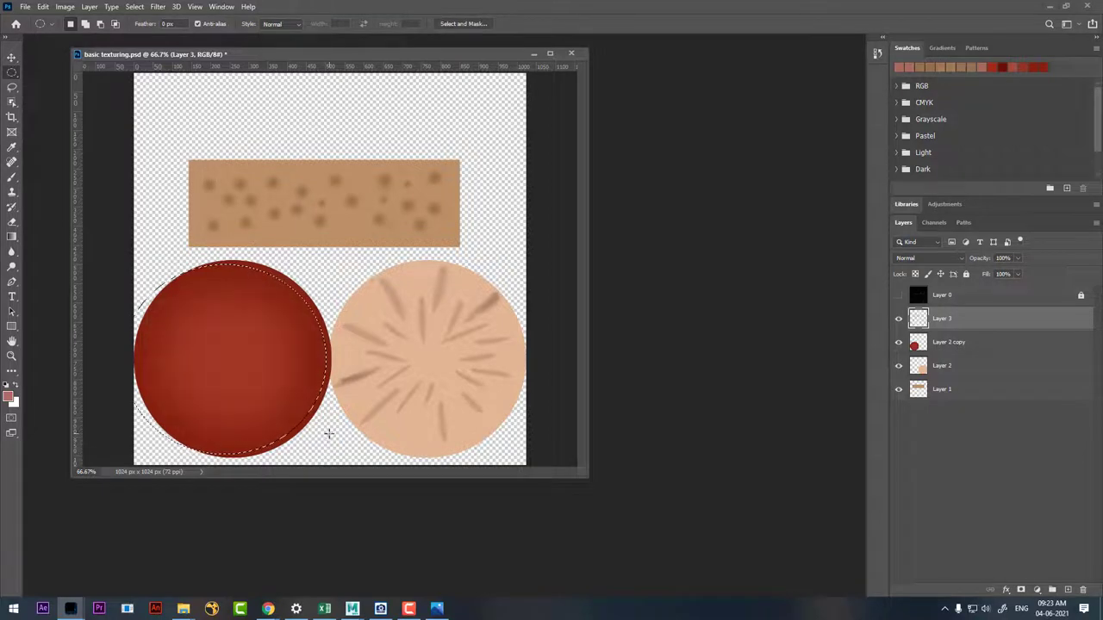
pyautogui.hotkey('ctrl', 'd')
pyautogui.click(1067, 590)
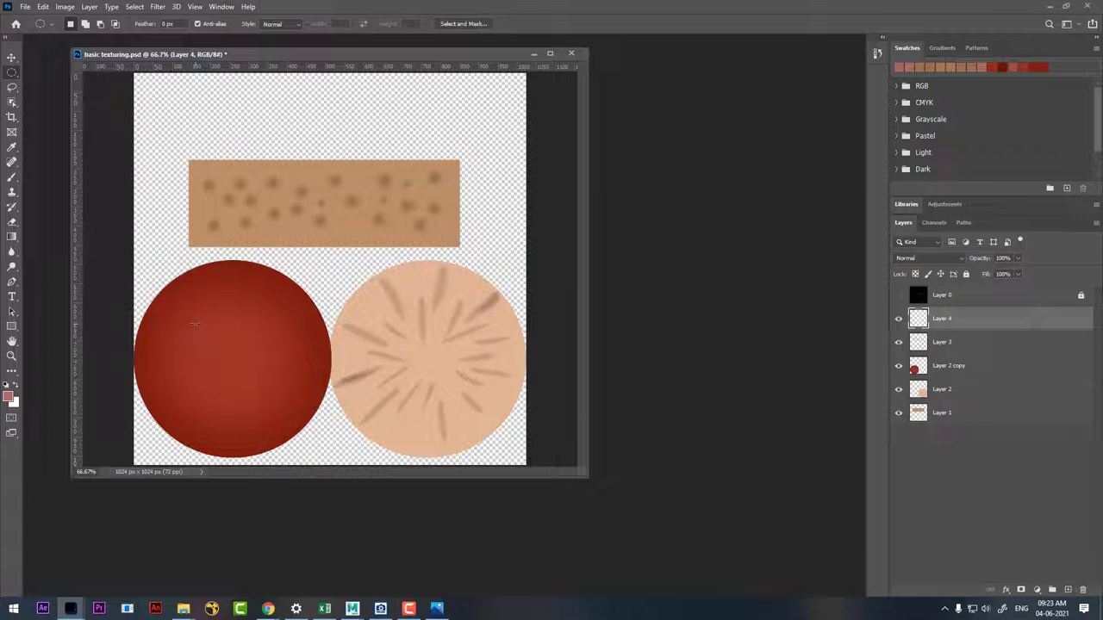
# Step: With the Brush, dab pale pink spots of varied sizes down the cap's right side on Layer 4
pyautogui.press('b')
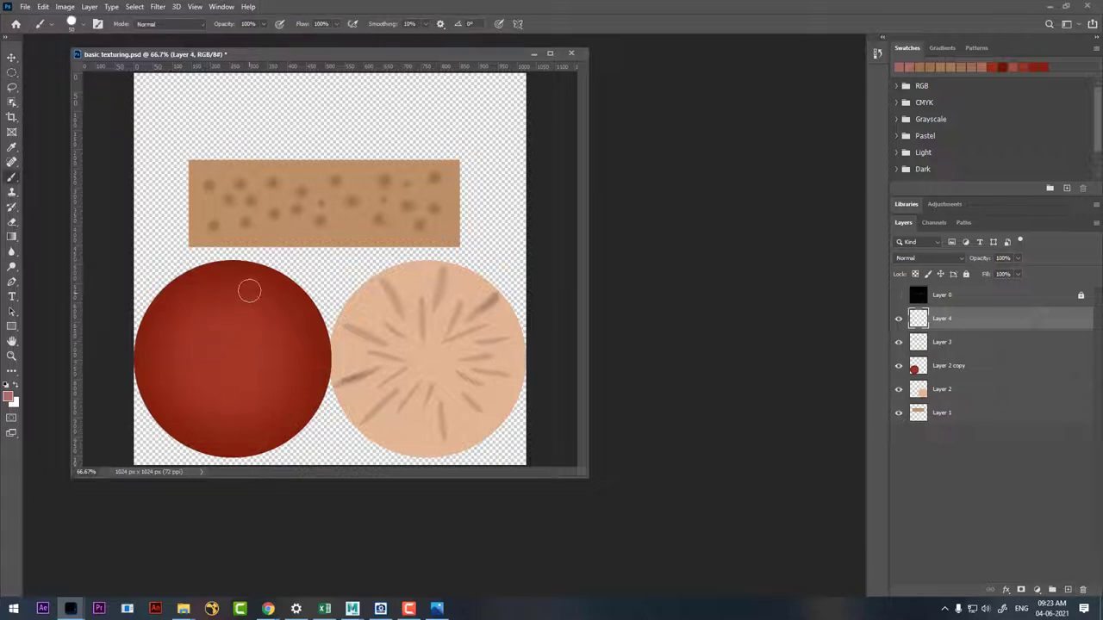
pyautogui.click(250, 287)
pyautogui.click(279, 318)
pyautogui.click(272, 356)
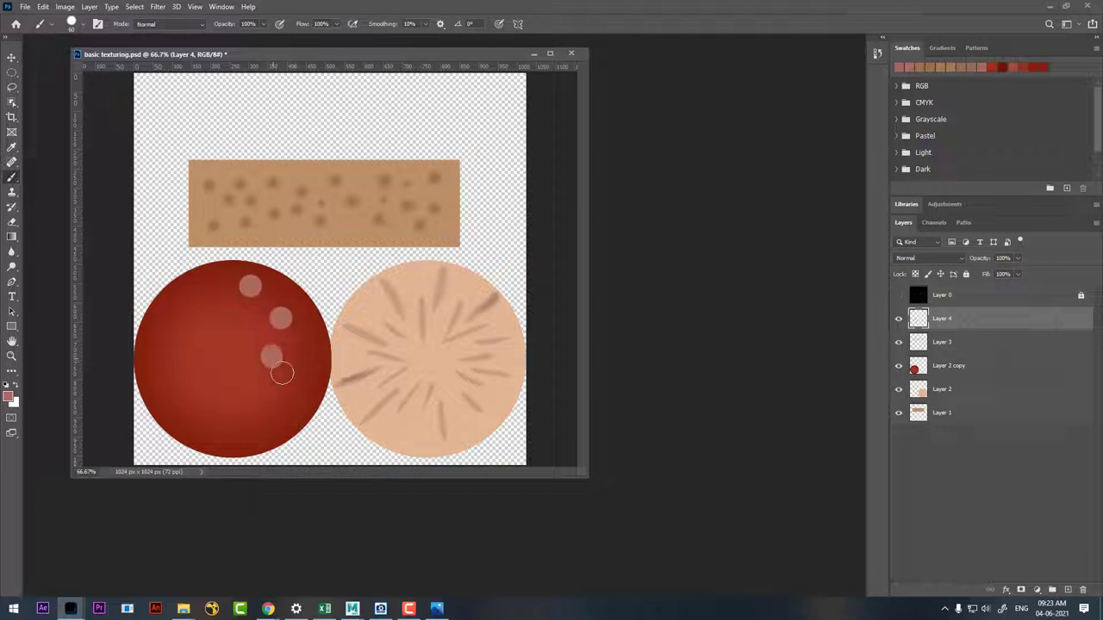
pyautogui.click(287, 386)
pyautogui.click(241, 406)
pyautogui.click(277, 421)
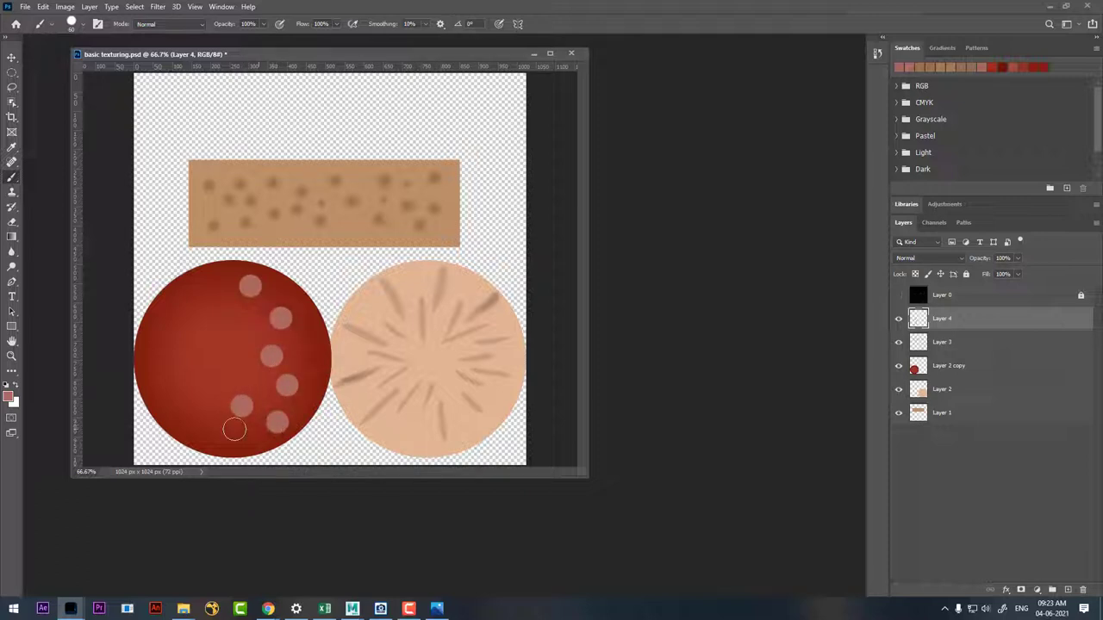
# Step: Add more pale spots across the cap's bottom, left half and centre
pyautogui.click(209, 437)
pyautogui.click(211, 385)
pyautogui.click(162, 398)
pyautogui.click(166, 322)
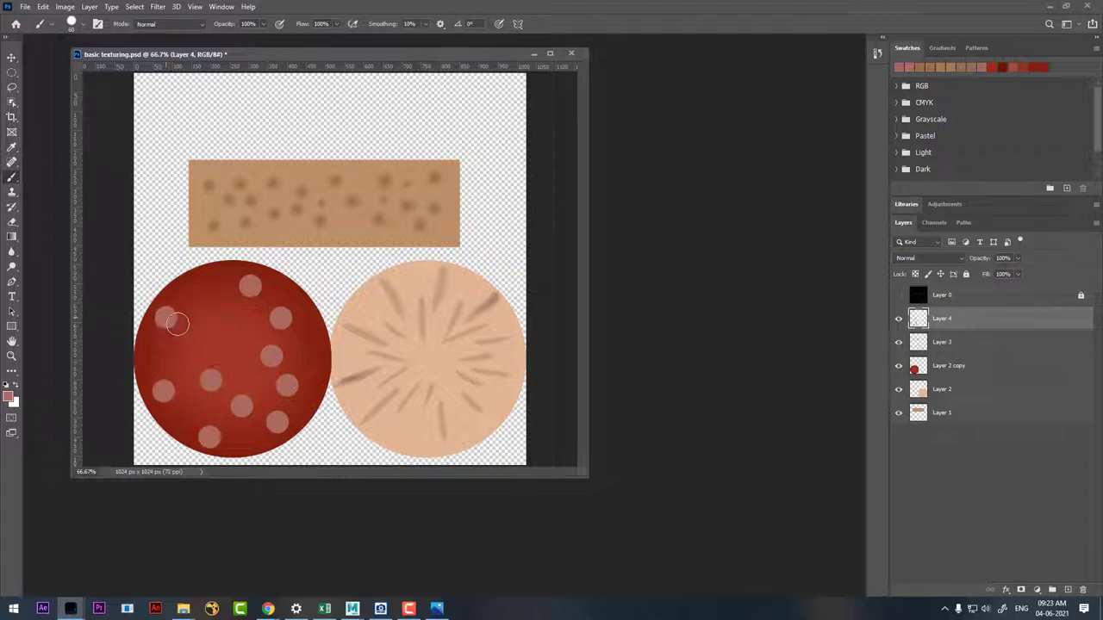
pyautogui.click(207, 344)
pyautogui.click(216, 296)
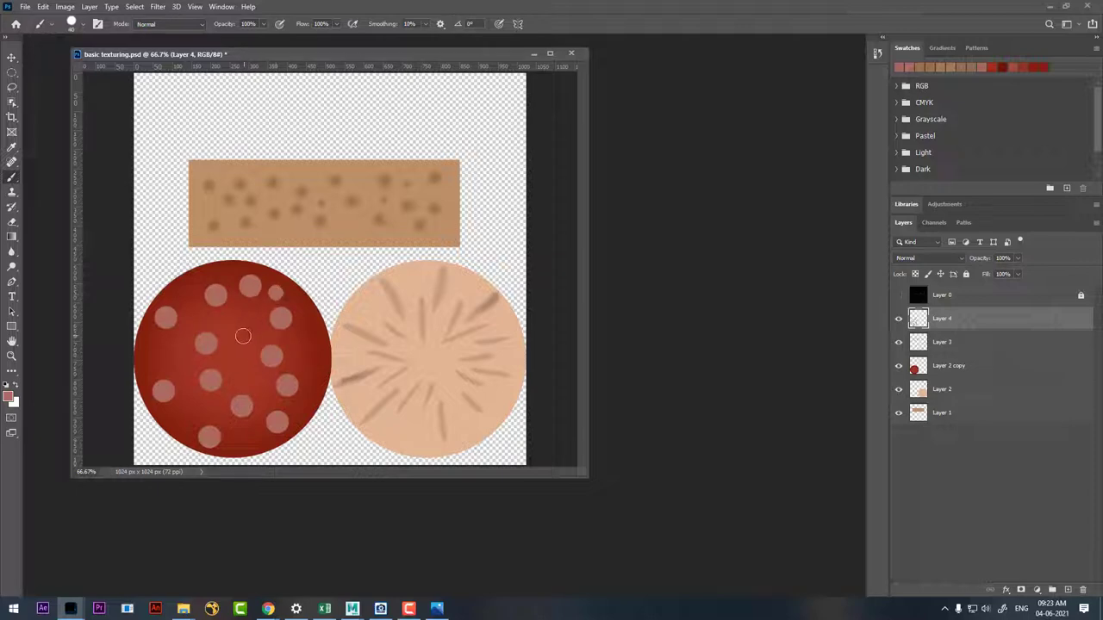
pyautogui.click(292, 341)
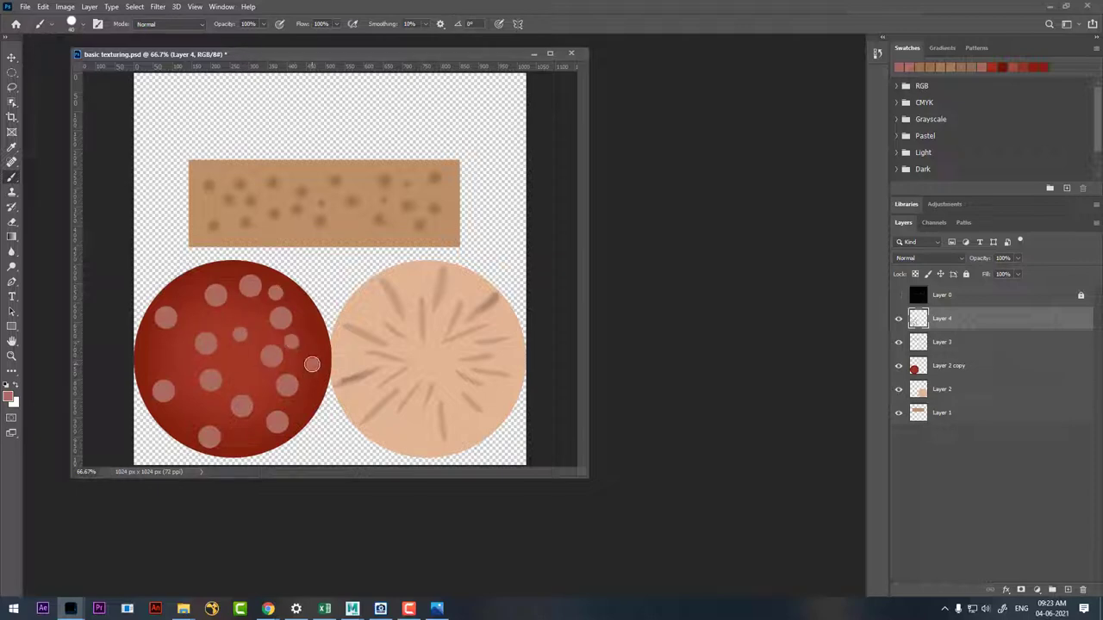
pyautogui.click(191, 416)
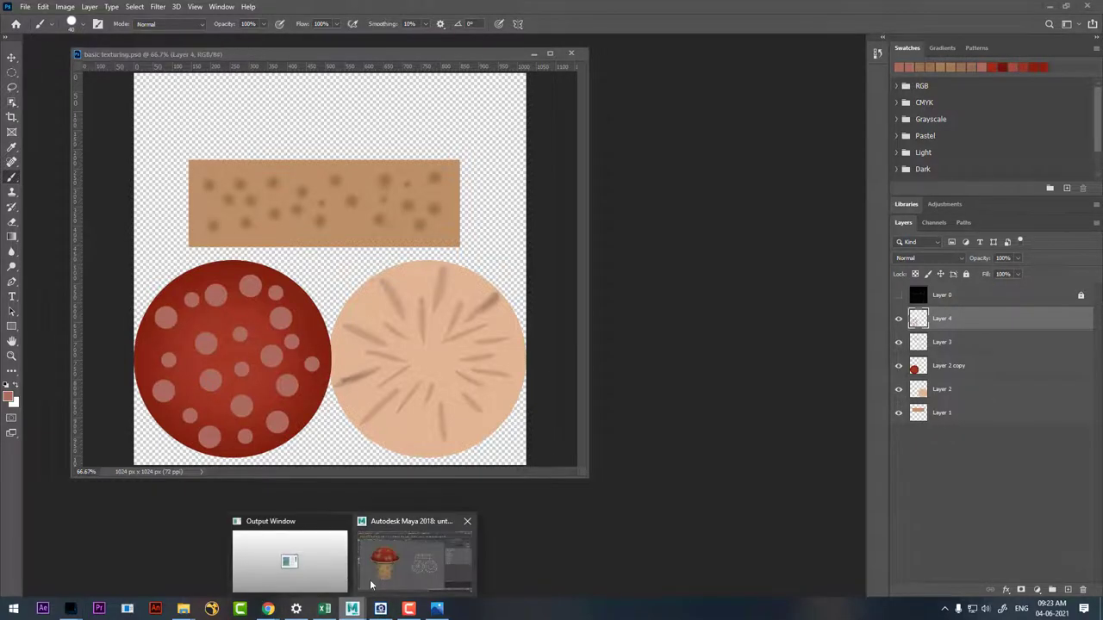
# Step: In Maya, reload the updated texture file from the mushroom's Material Attributes
pyautogui.click(395, 562)
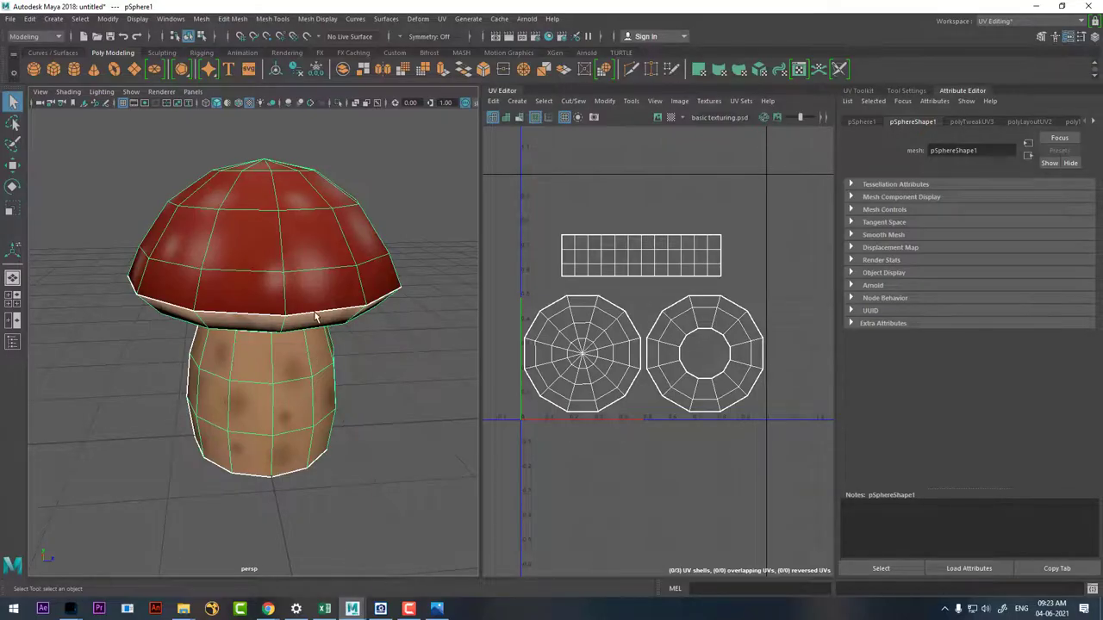
pyautogui.moveTo(316, 317); pyautogui.dragTo(311, 557, button='right')
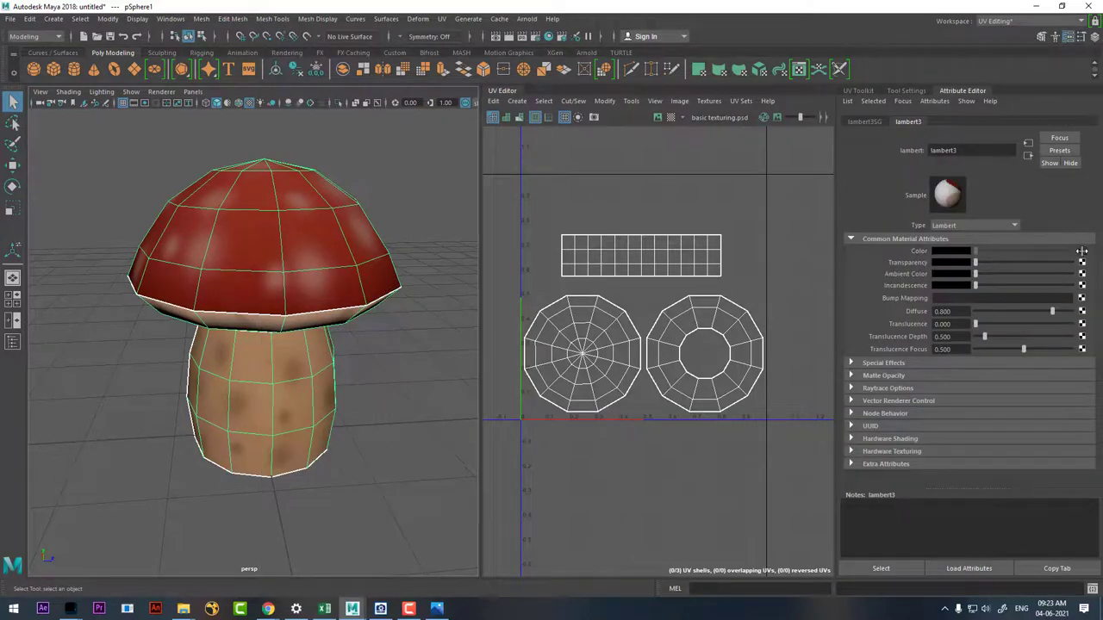
pyautogui.click(404, 404)
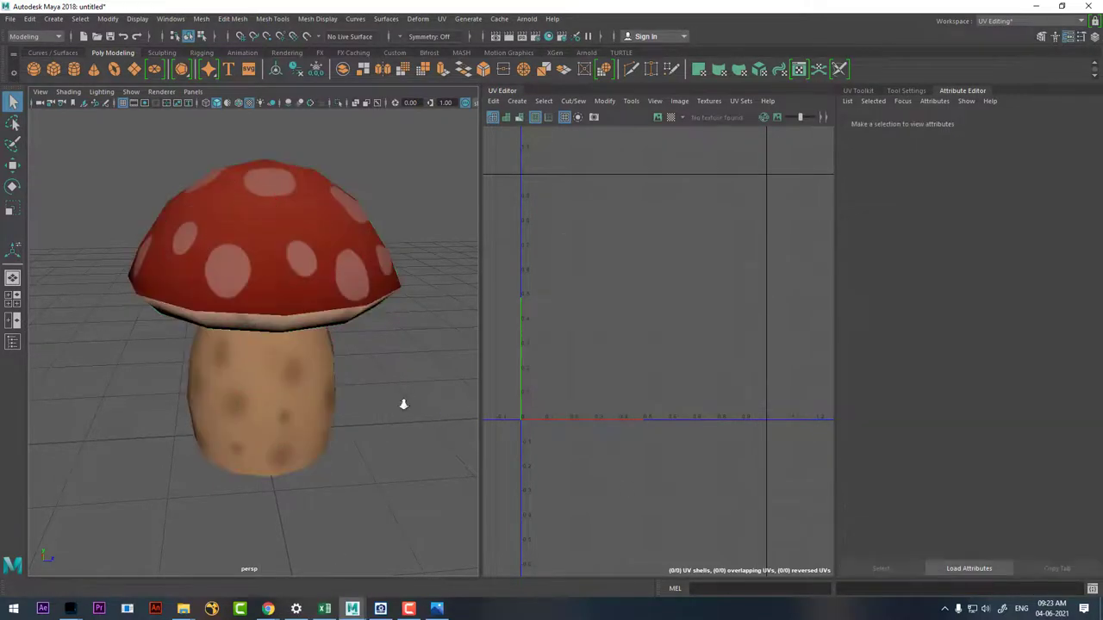
pyautogui.moveTo(404, 404)
pyautogui.keyDown('alt'); pyautogui.mouseDown()
pyautogui.moveTo(334, 461)
pyautogui.moveTo(411, 461)
pyautogui.moveTo(315, 428)
pyautogui.moveTo(363, 437)
pyautogui.moveTo(328, 443)
pyautogui.moveTo(388, 436)
pyautogui.moveTo(357, 445)
pyautogui.moveTo(319, 417)
pyautogui.moveTo(190, 443)
pyautogui.moveTo(281, 423)
pyautogui.moveTo(358, 446)
pyautogui.moveTo(316, 422)
pyautogui.mouseUp(); pyautogui.keyUp('alt')
# Step: Set the viewport background to black and orbit the mushroom to inspect the new cap spots
pyautogui.hotkey('alt', 'b')
pyautogui.hotkey('alt', 'b')
pyautogui.click(260, 389)
pyautogui.keyDown('alt'); pyautogui.moveTo(261, 389); pyautogui.dragTo(350, 406); pyautogui.keyUp('alt')
pyautogui.click(301, 423)
pyautogui.hotkey('ctrl', 'z')
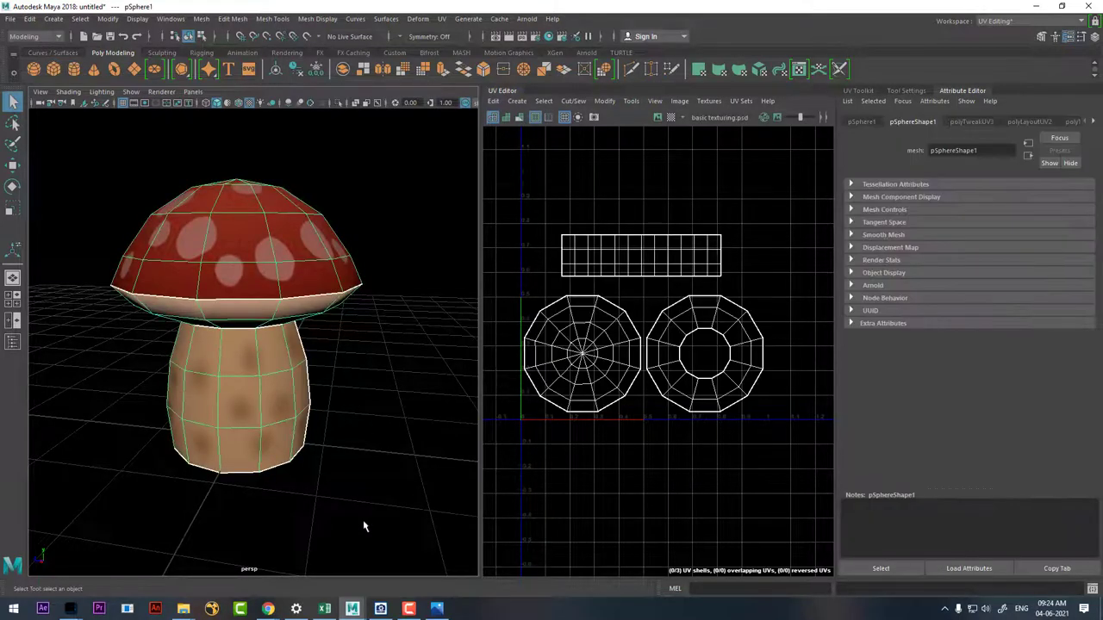